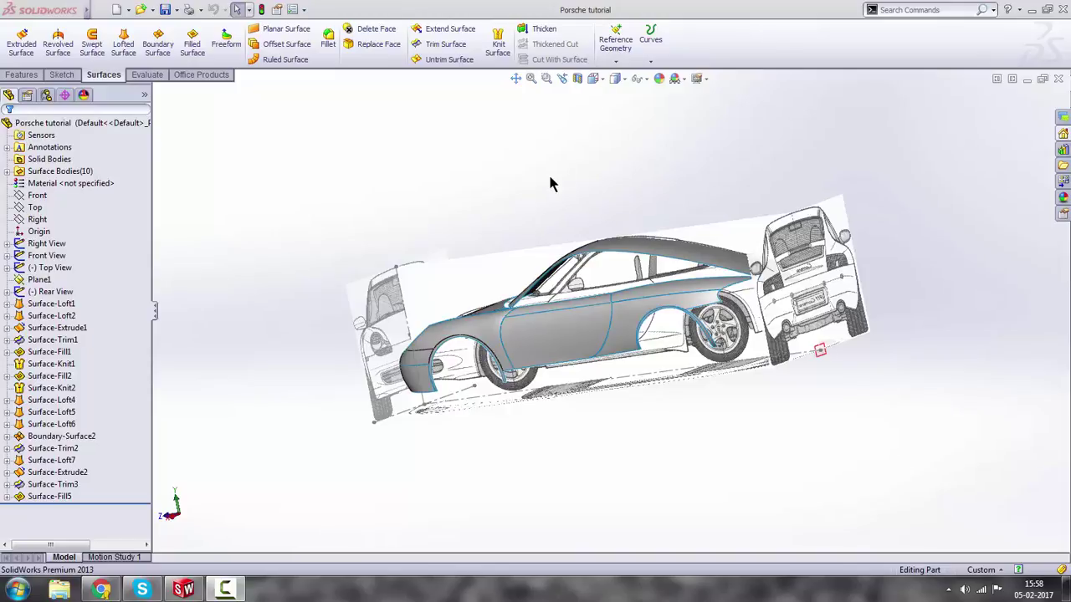
Inspect the seam between the door surface and the rear fender surface, including their lower edges, from several angles.
middle_drag(698, 187, 641, 269)
scroll(644, 357, down, 6)
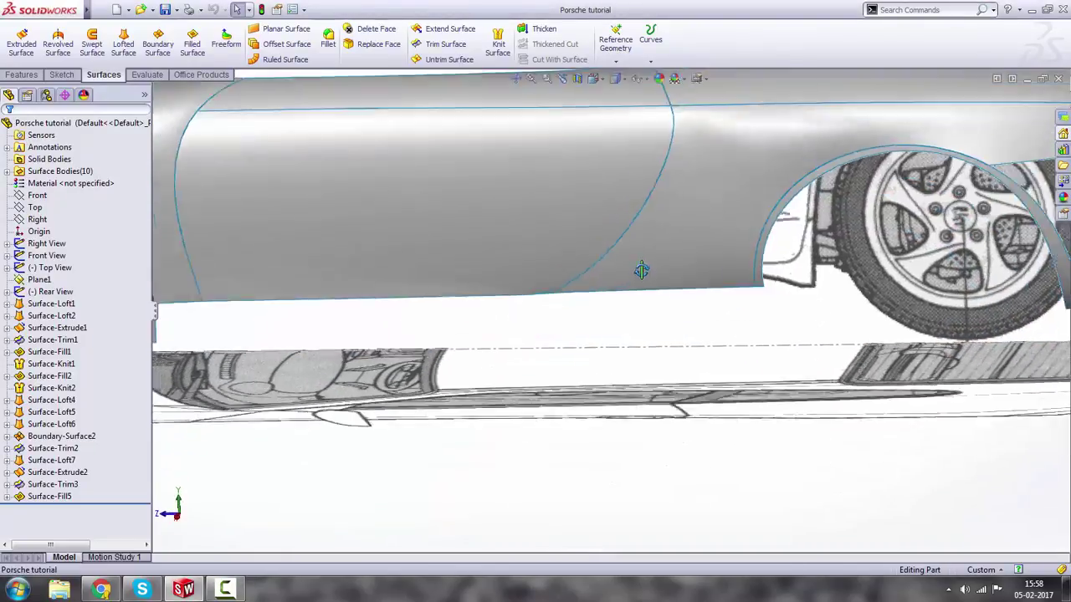
scroll(638, 259, up, 3)
scroll(629, 249, down, 6)
middle_drag(578, 277, 578, 269)
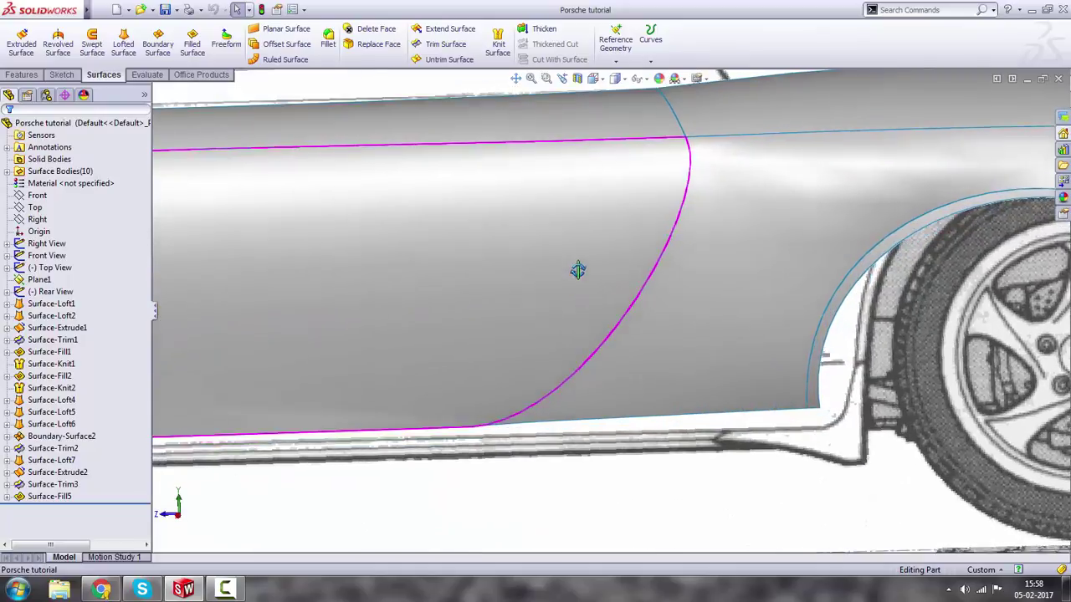
scroll(577, 269, up, 6)
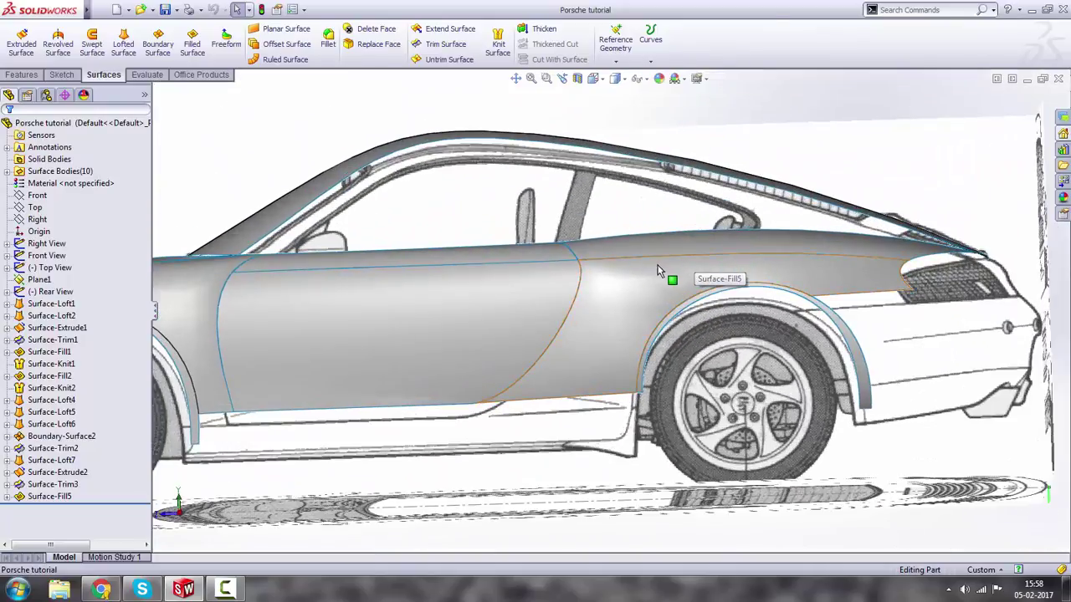
middle_drag(658, 270, 562, 330)
scroll(559, 333, down, 5)
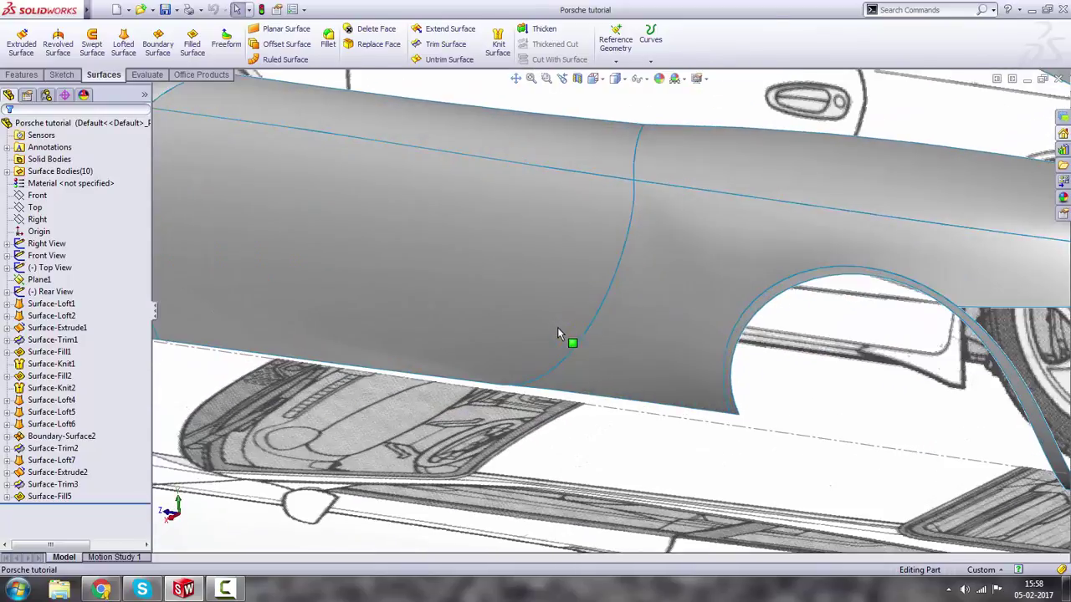
scroll(554, 284, up, 2)
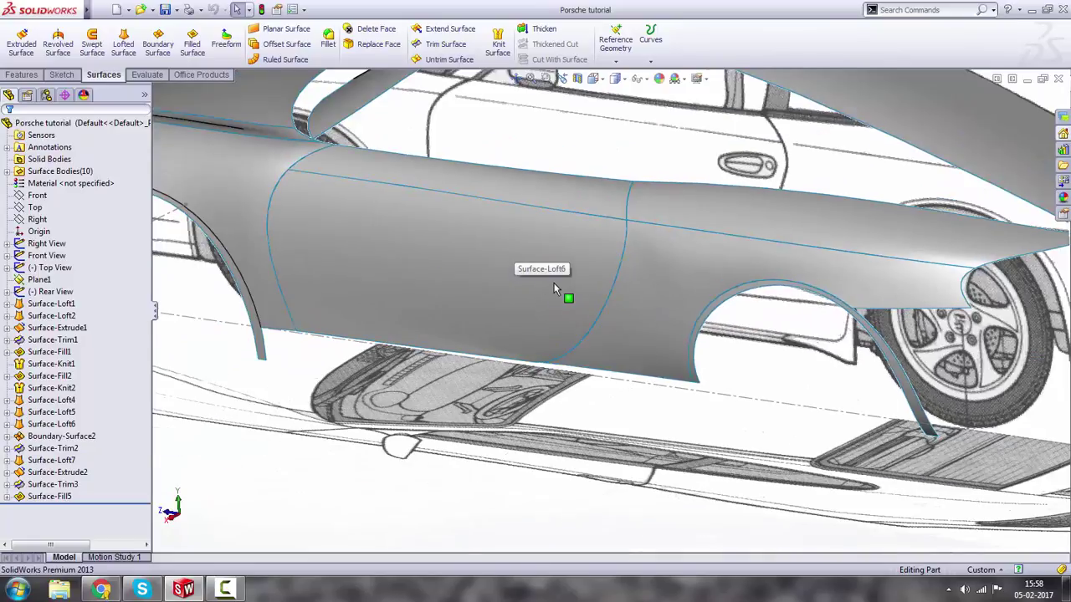
middle_drag(437, 240, 488, 237)
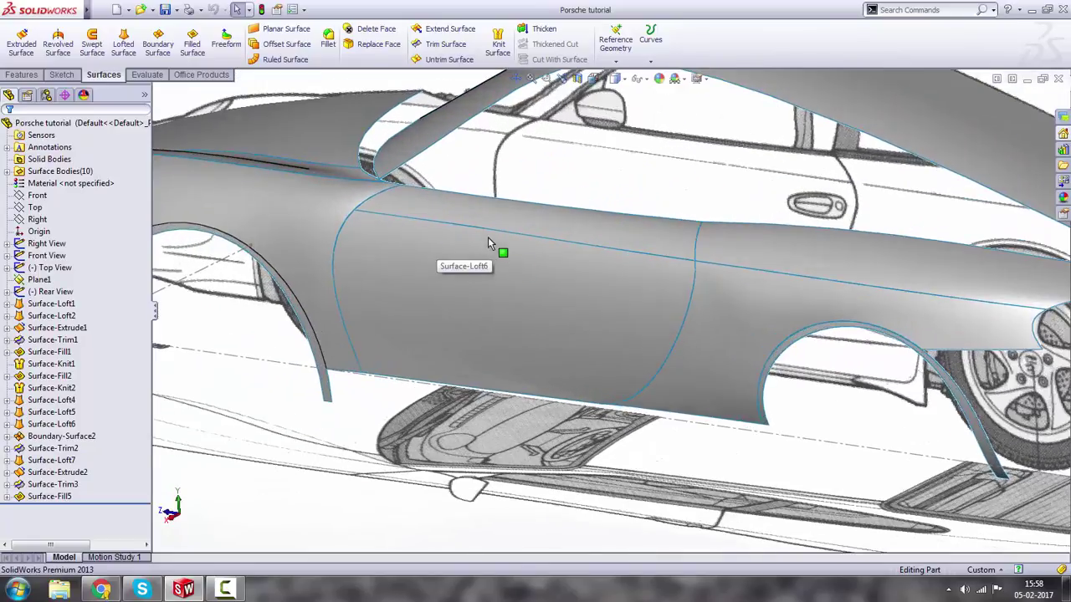
Open 3DSketch26, the rear profile sketch of the door loft Surface-Loft6, for editing.
click(558, 291)
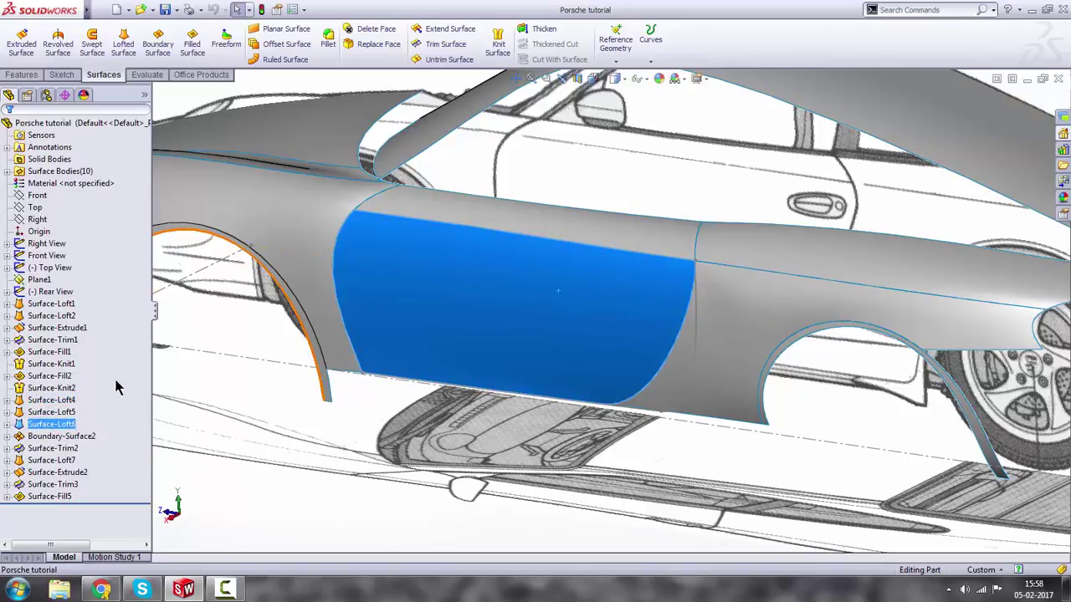
click(7, 424)
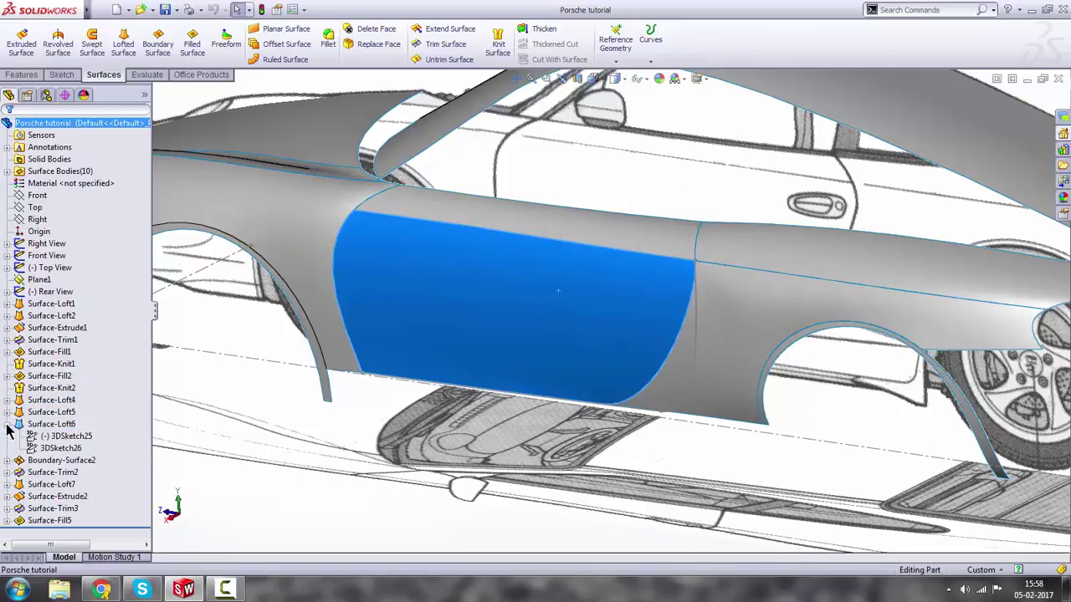
click(61, 450)
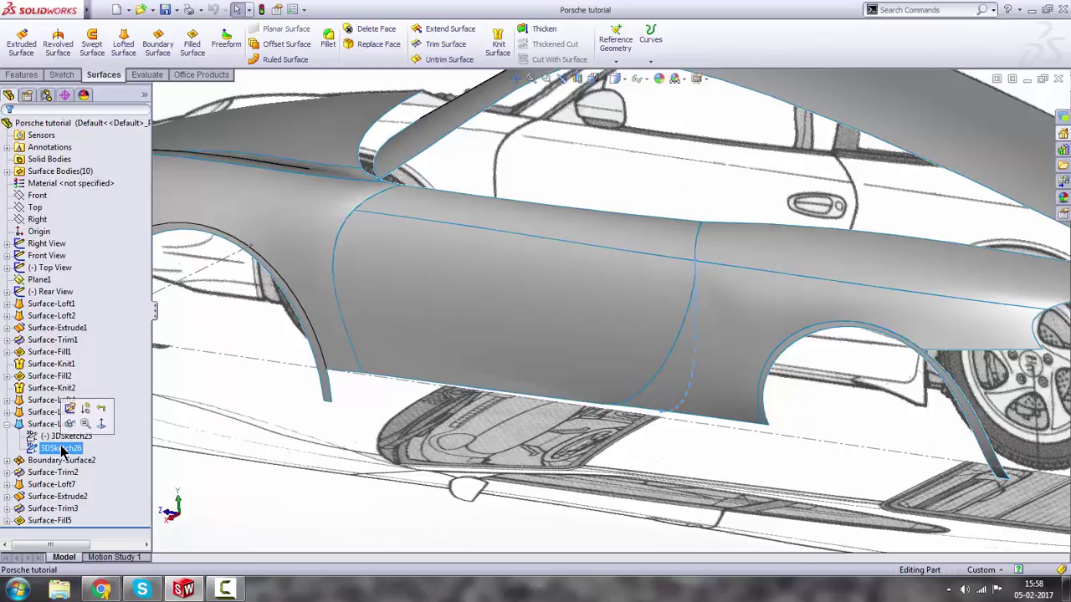
ctrl+click(66, 437)
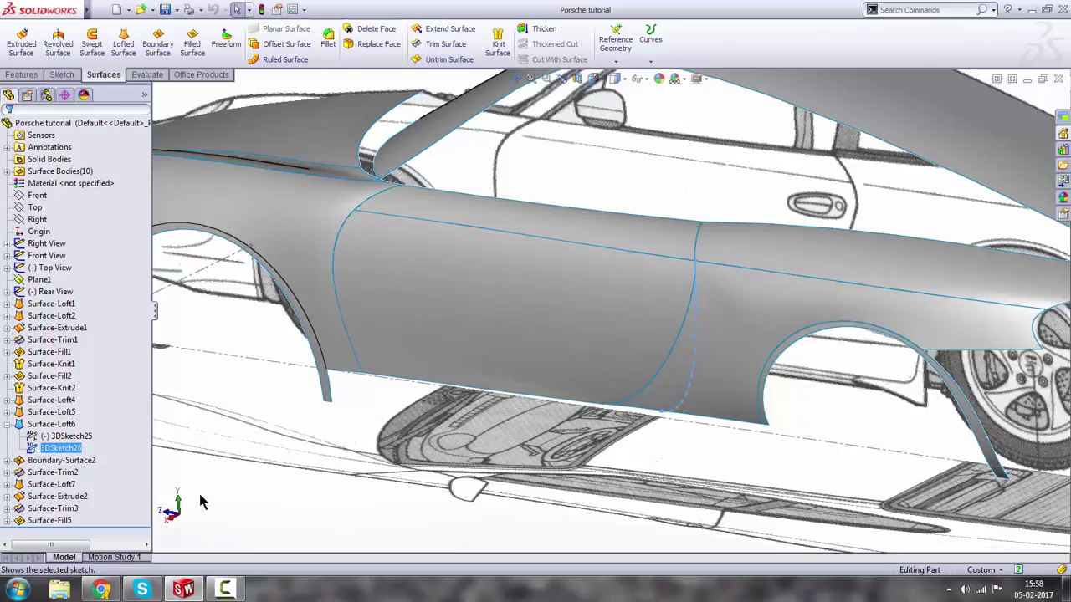
click(66, 449)
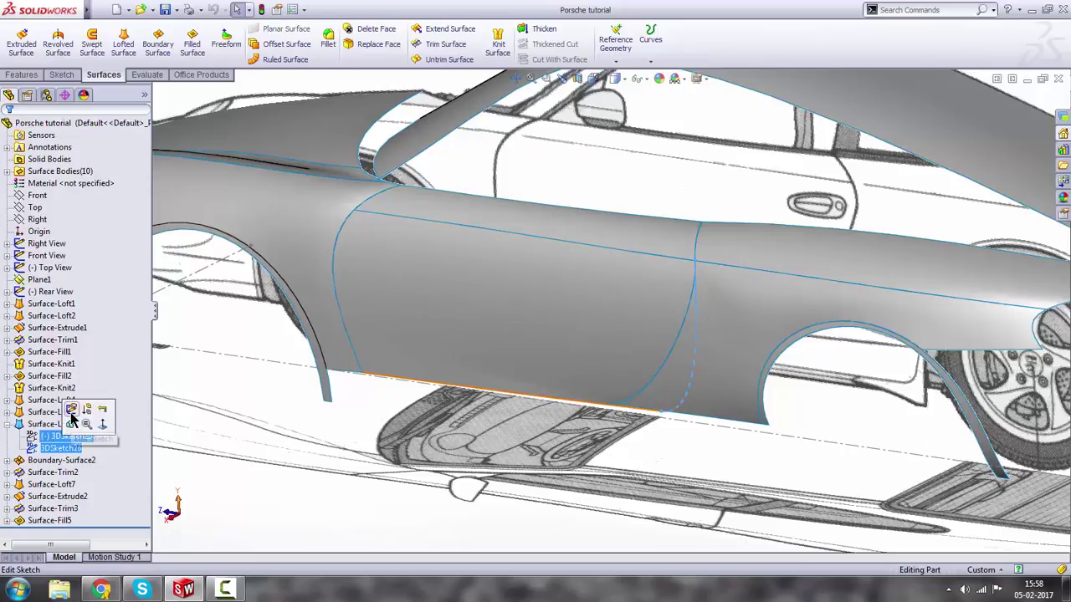
click(71, 409)
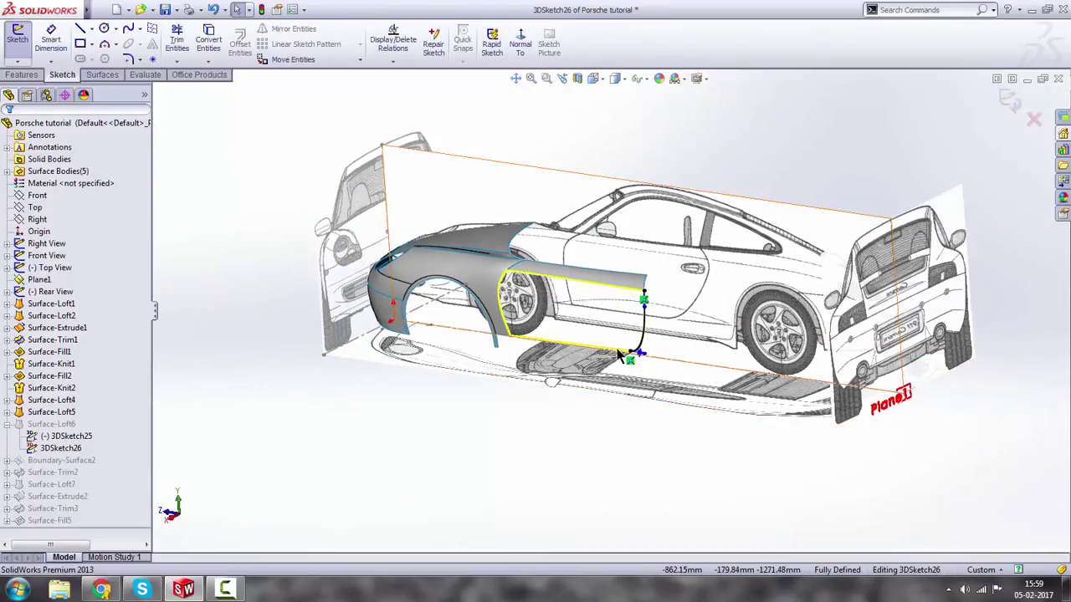
In the back view, pull the tangent handle at the door spline's upper end outward to match the body outline in the blueprint.
key(space)
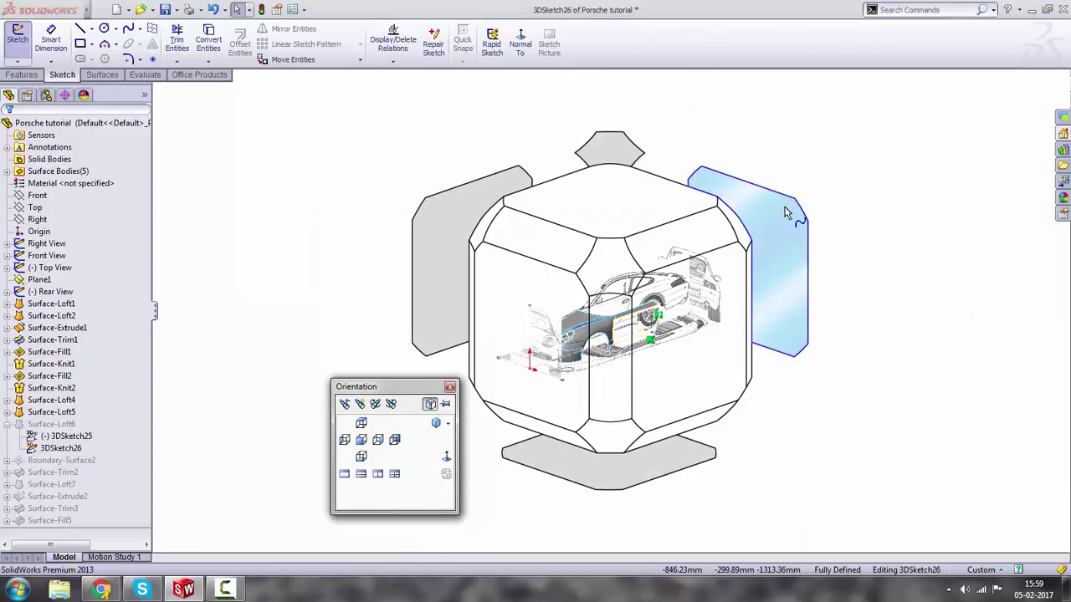
click(793, 237)
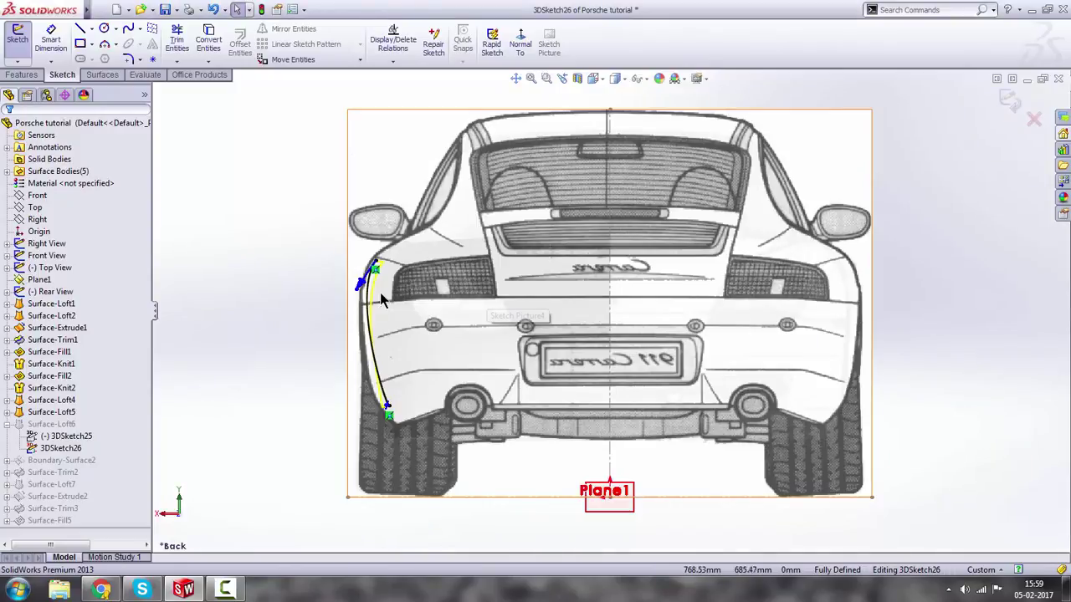
scroll(380, 301, down, 5)
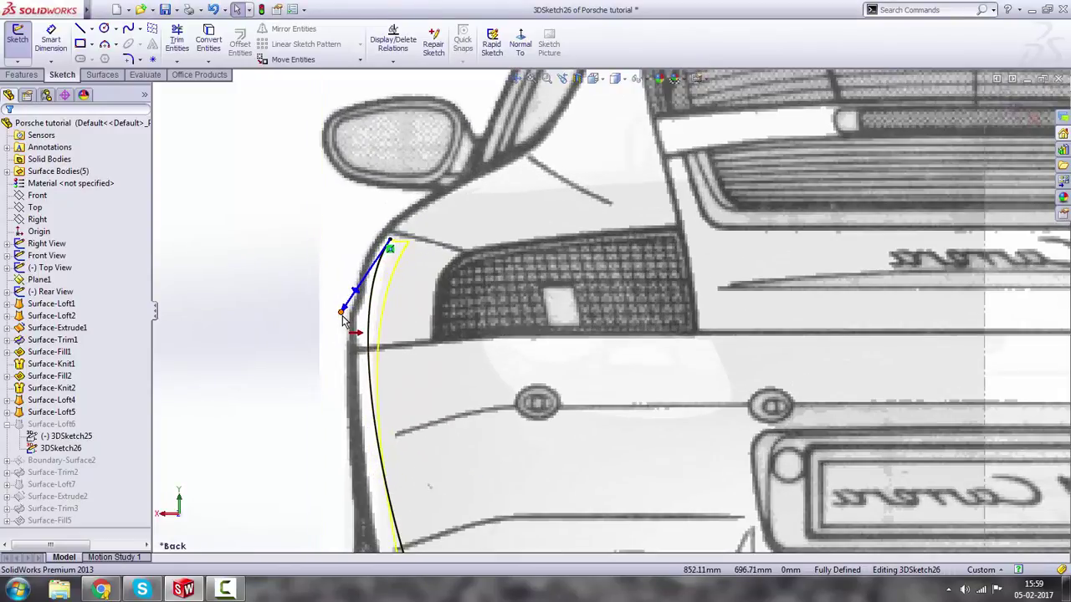
drag(343, 310, 320, 307)
scroll(473, 457, up, 2)
scroll(507, 478, down, 5)
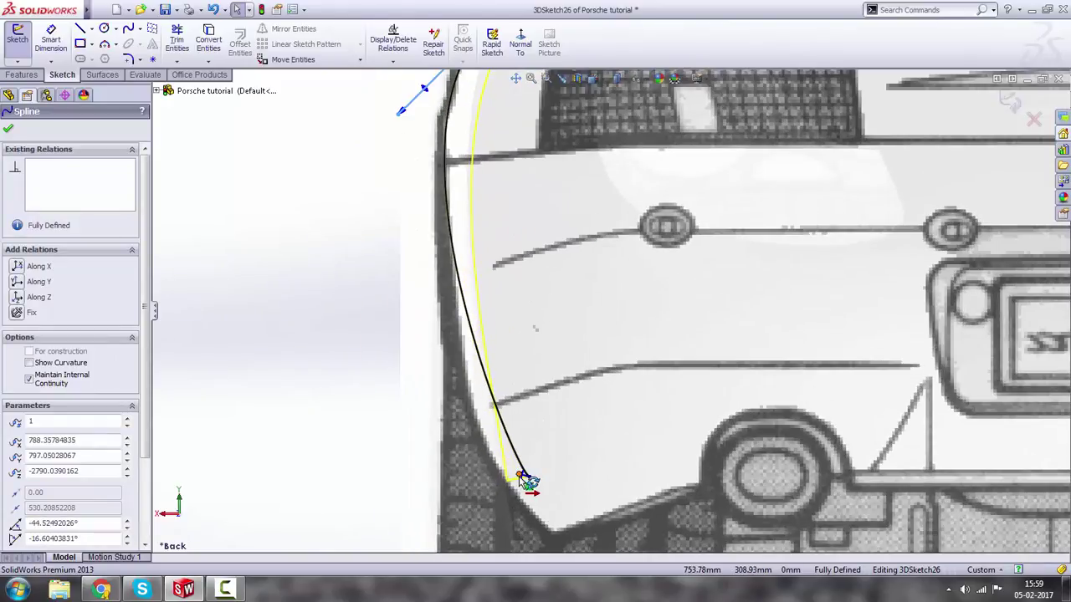
scroll(428, 122, up, 3)
scroll(466, 206, down, 4)
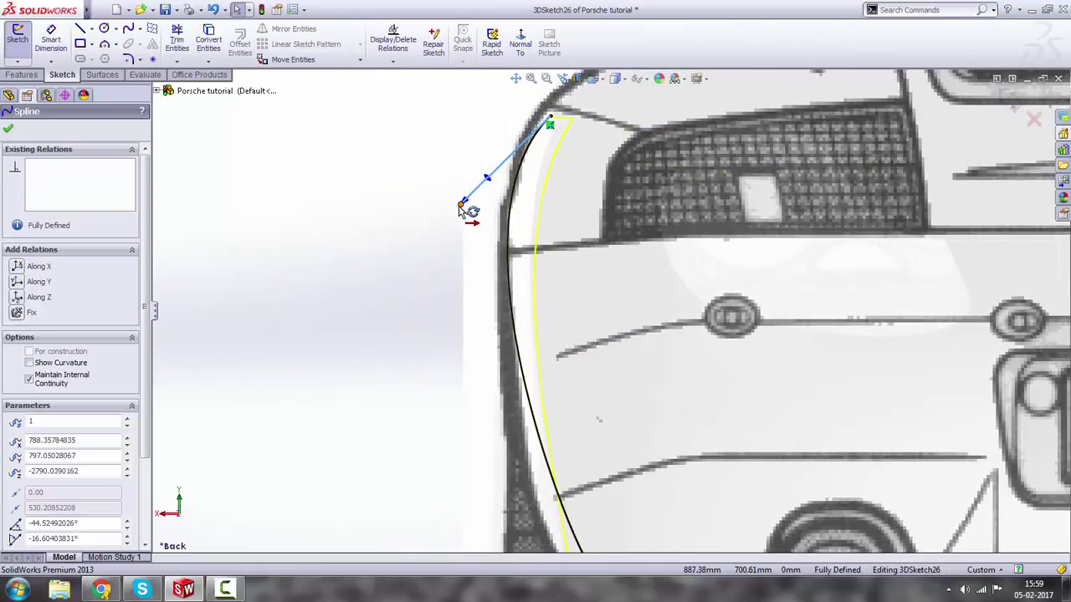
click(394, 240)
scroll(399, 234, up, 3)
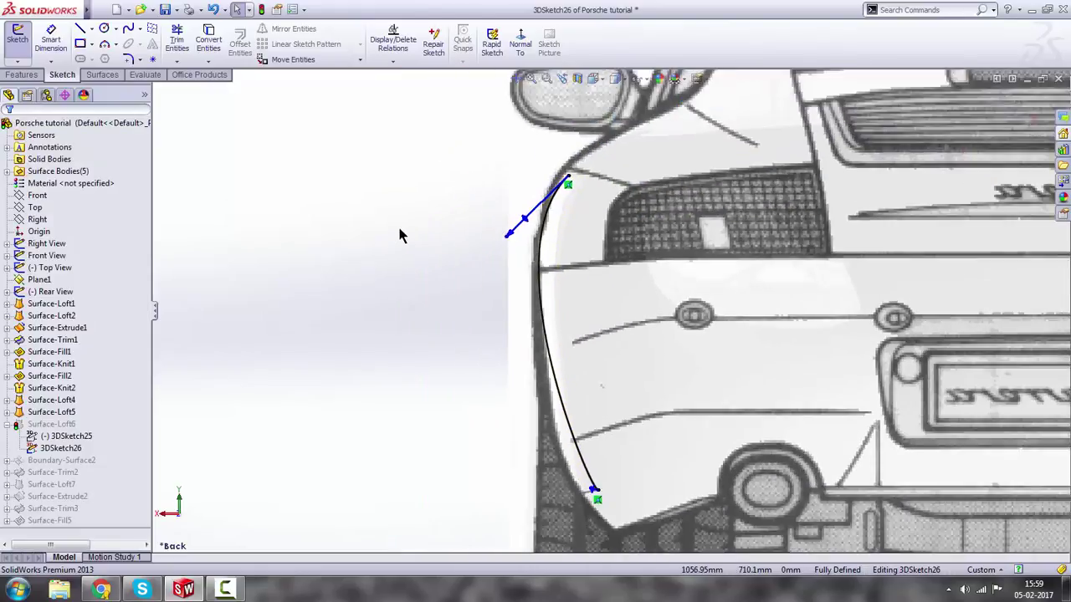
In the right view, angle the door spline's lower tangent handle upward so the curve moves toward the blueprint's door line, and exit the sketch.
key(space)
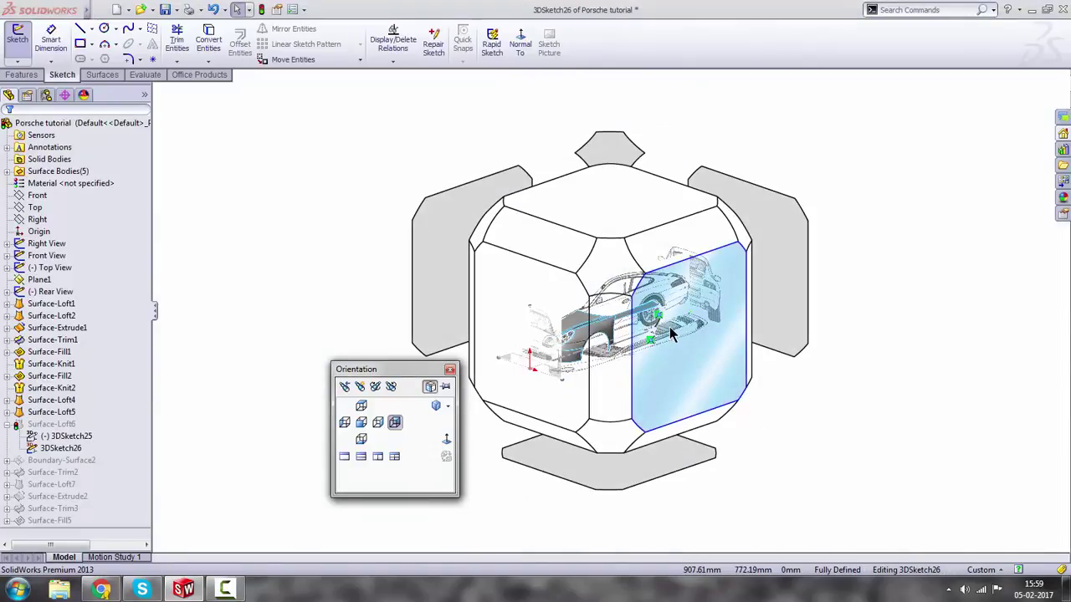
click(669, 333)
scroll(670, 343, down, 5)
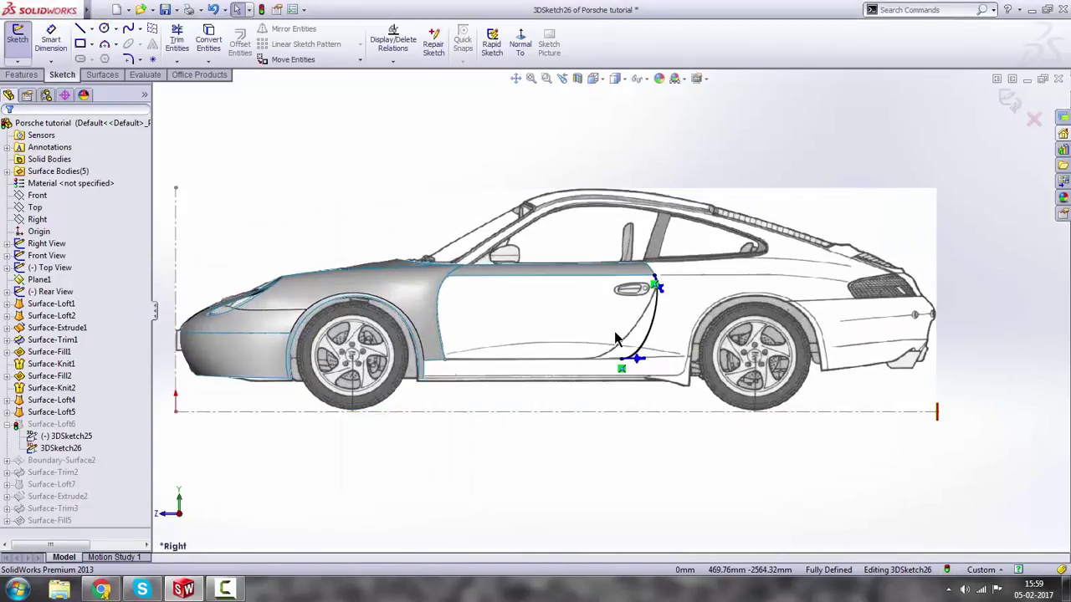
drag(683, 405, 665, 376)
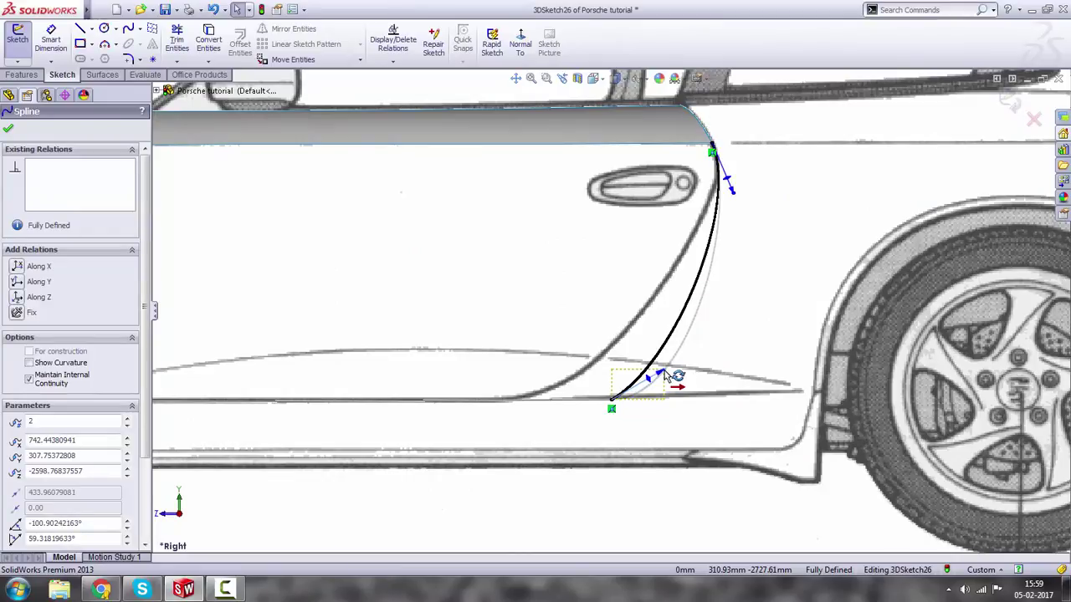
scroll(694, 342, up, 5)
scroll(705, 290, down, 3)
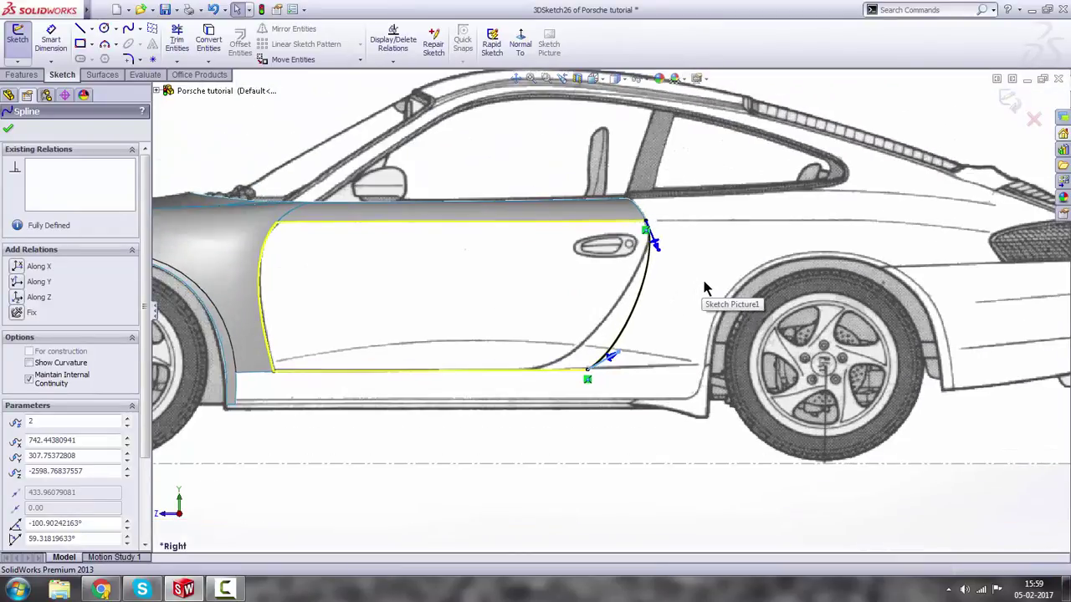
scroll(834, 224, up, 1)
click(1007, 100)
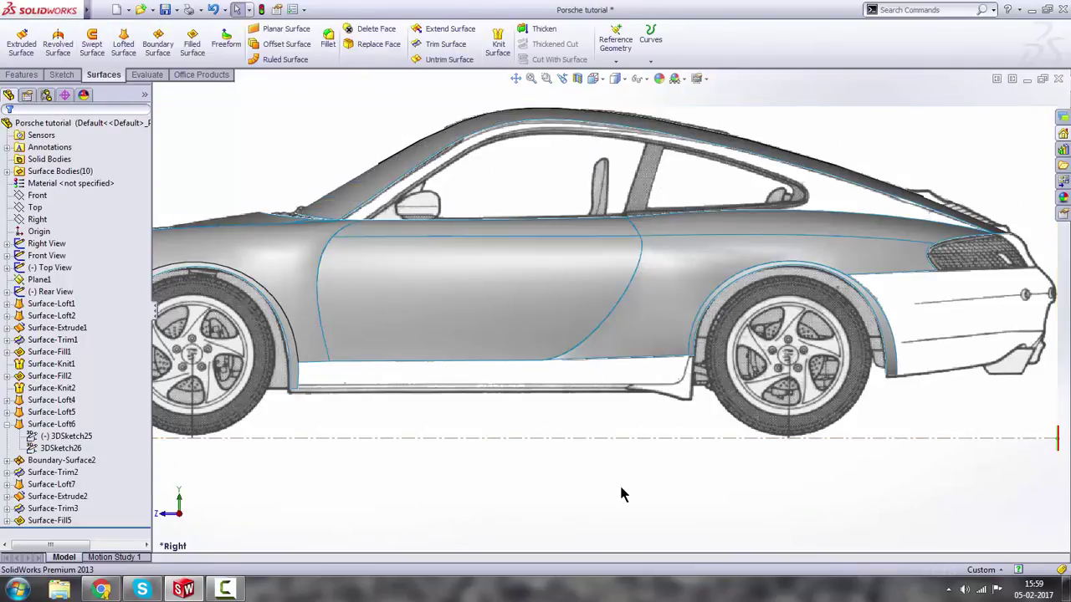
Open 3DSketch35, the lower edge sketch of the rear fender surface Surface-Fill5, for editing.
scroll(627, 317, down, 5)
scroll(629, 385, down, 2)
scroll(632, 380, up, 2)
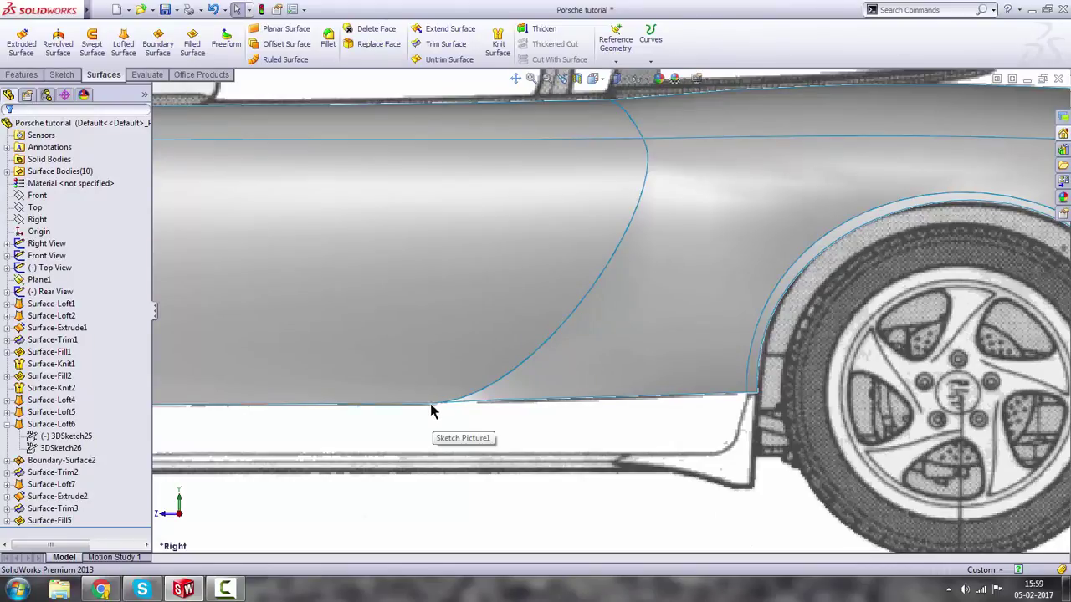
scroll(642, 326, up, 2)
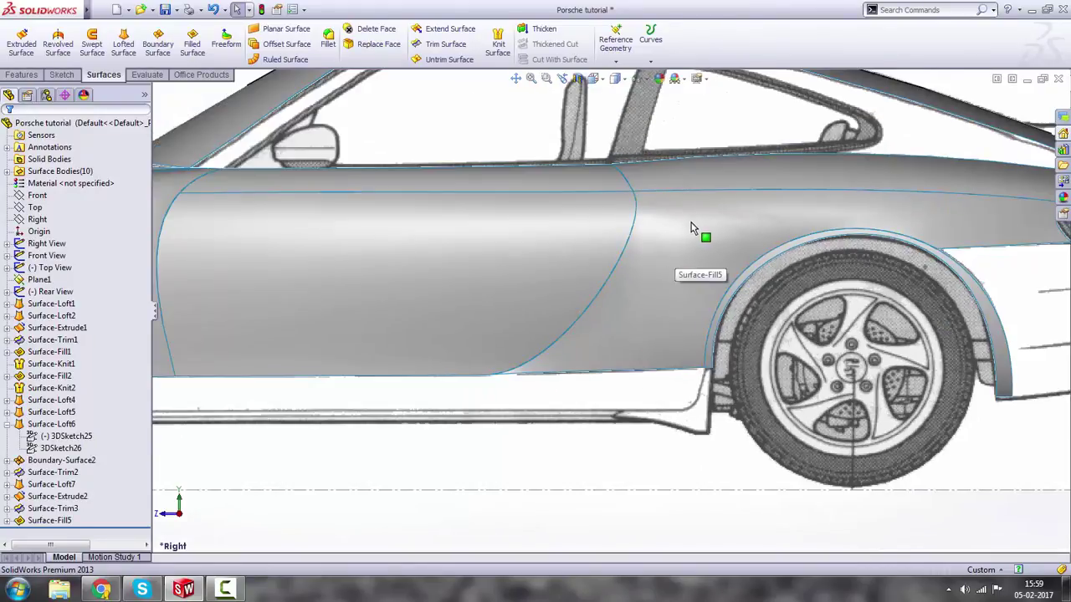
click(649, 332)
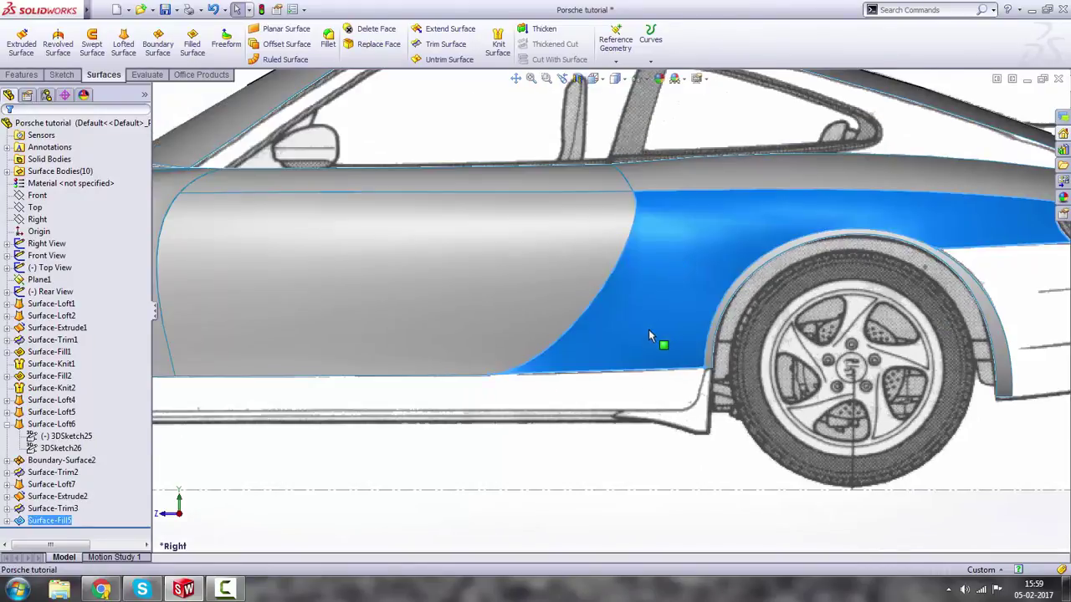
click(8, 424)
click(6, 497)
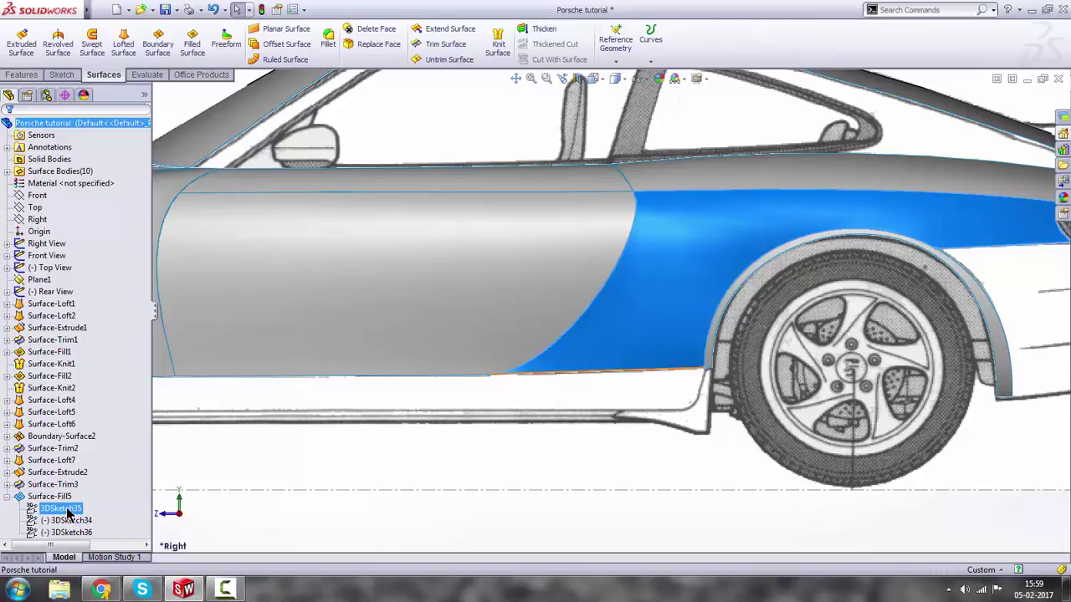
click(66, 509)
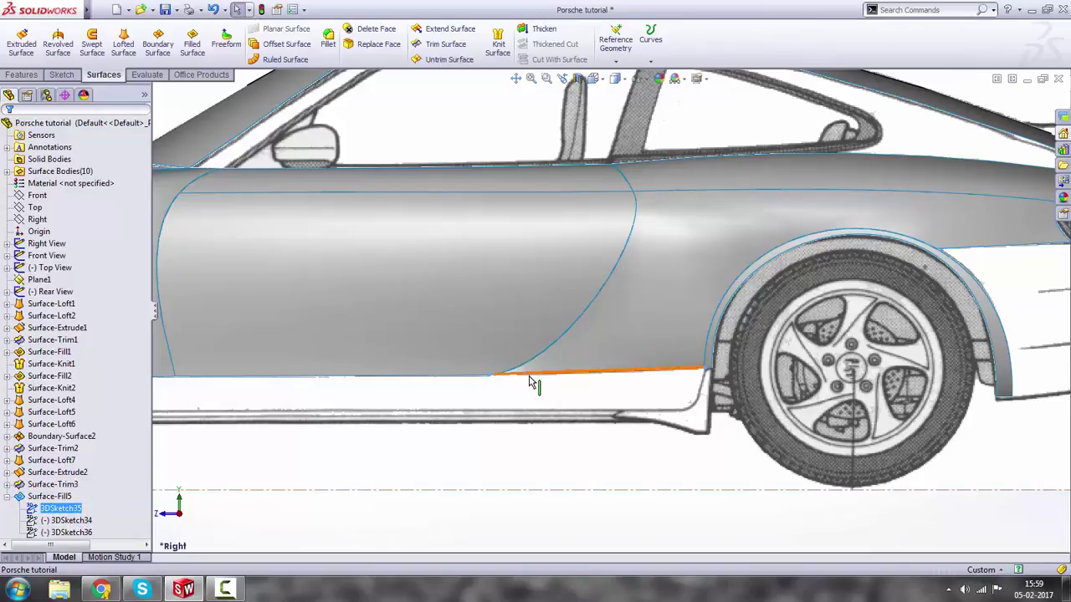
right_click(73, 512)
click(86, 398)
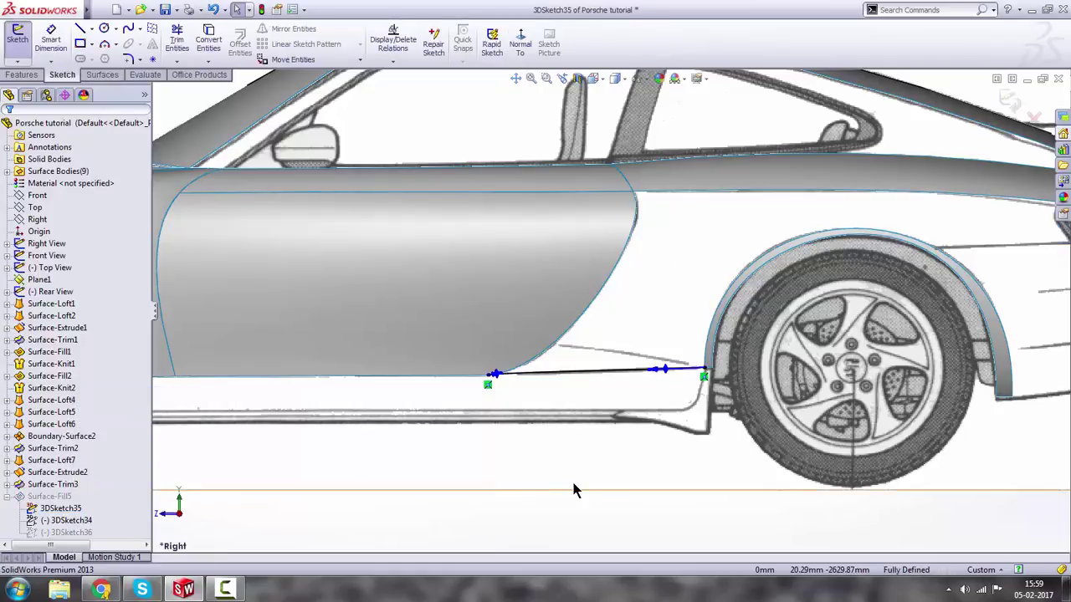
In the right view, level and lengthen the fender edge spline's tangent handle at the door corner so it continues the door's lower edge.
key(space)
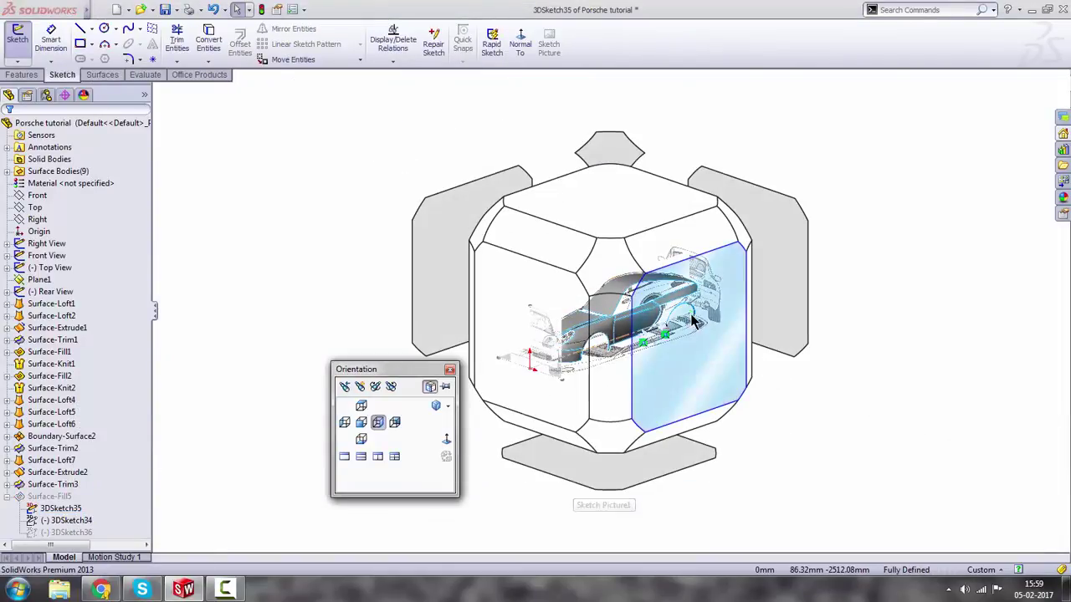
click(691, 316)
scroll(591, 390, down, 10)
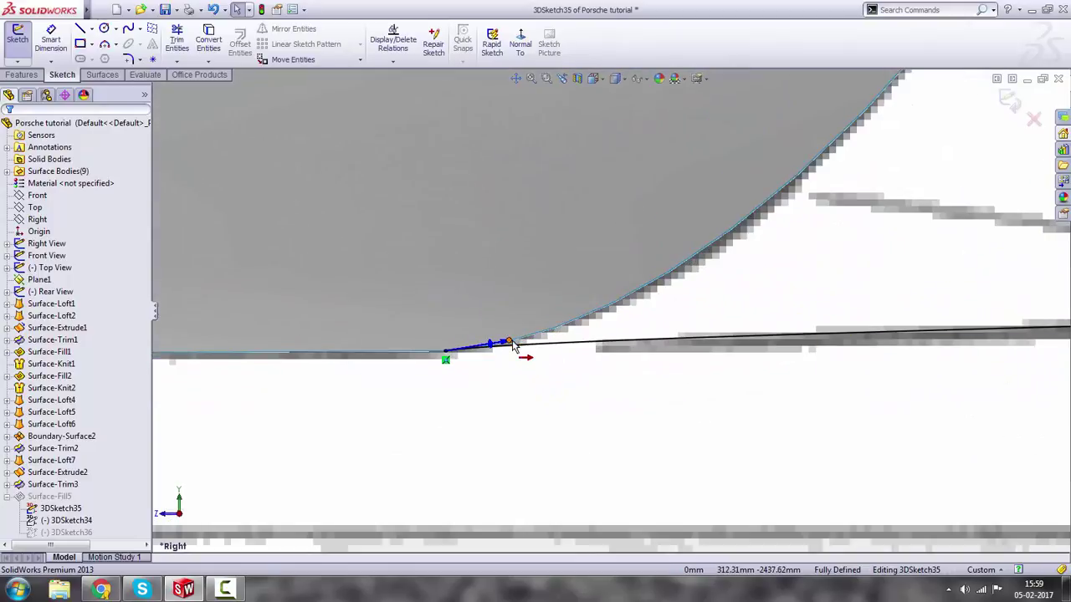
drag(510, 341, 521, 354)
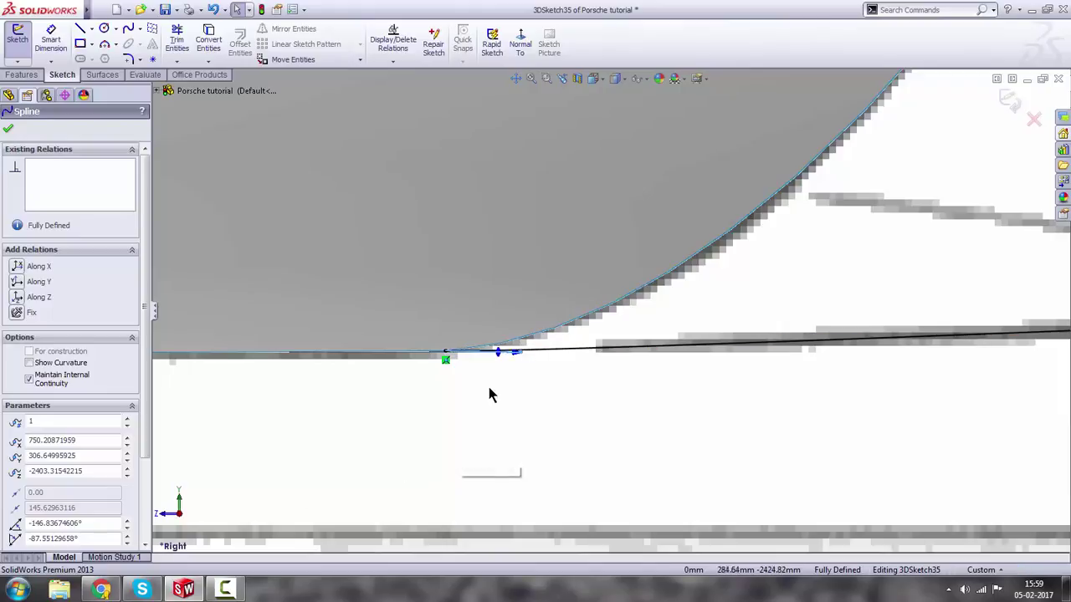
scroll(585, 356, up, 4)
scroll(724, 323, down, 1)
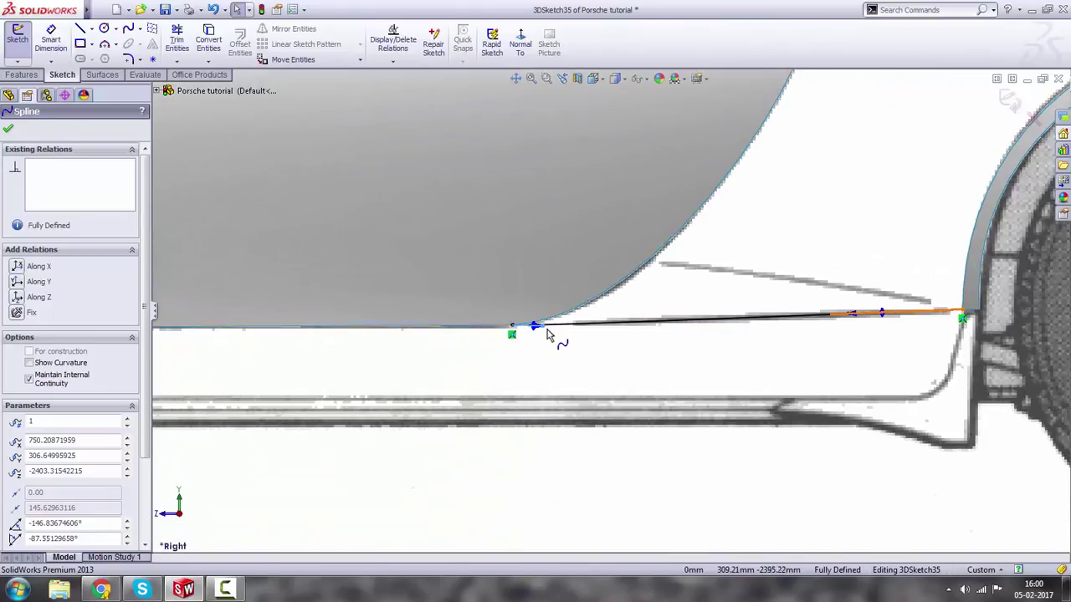
drag(544, 332, 557, 333)
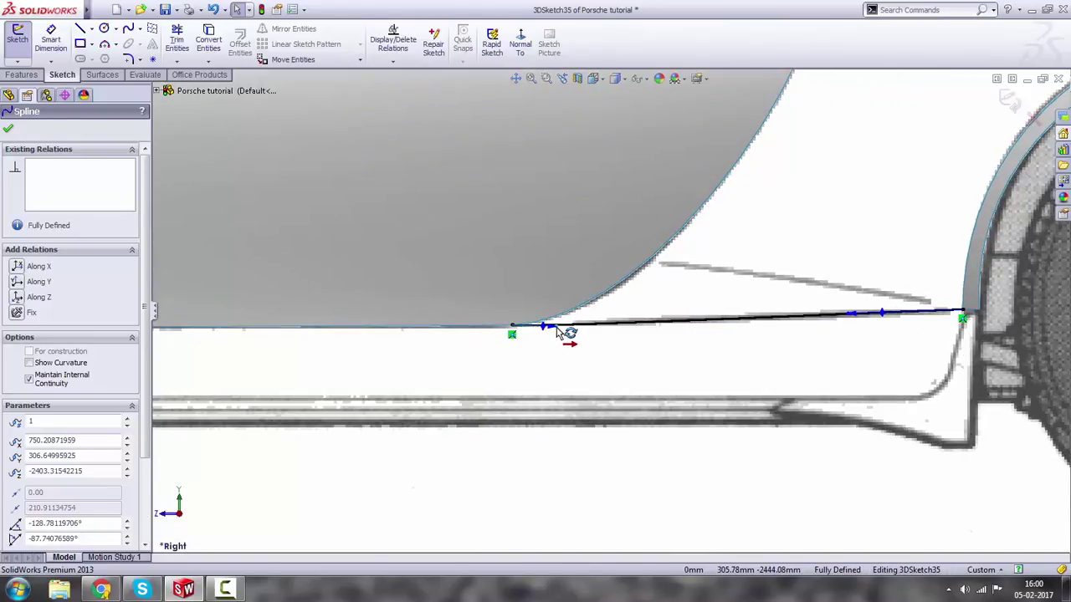
scroll(625, 357, up, 6)
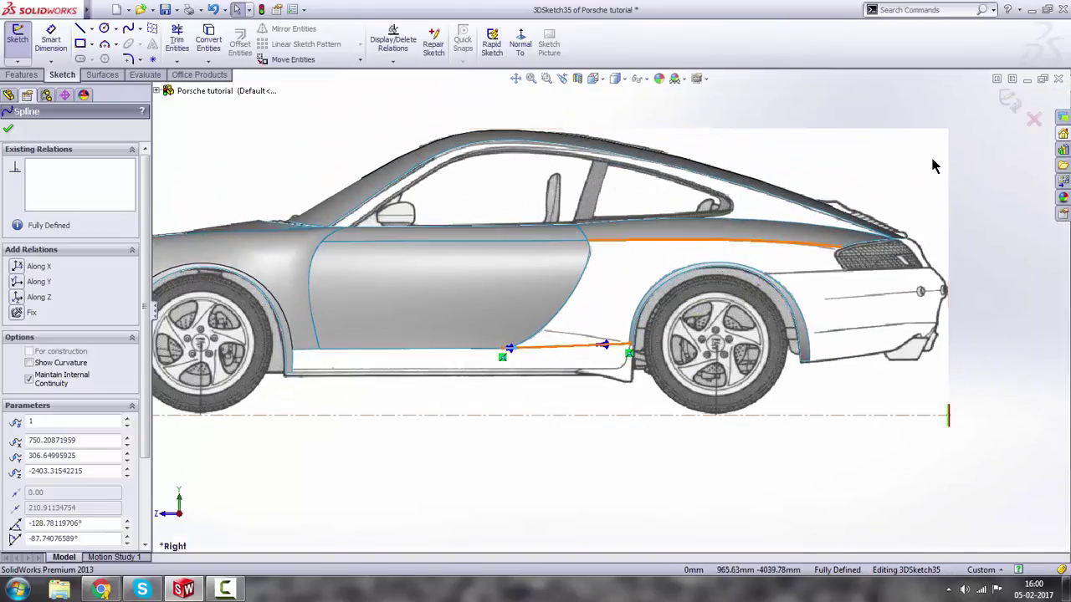
Exit the fender edge sketch and examine the rebuilt rear fender surface around the wheel arch.
click(1009, 100)
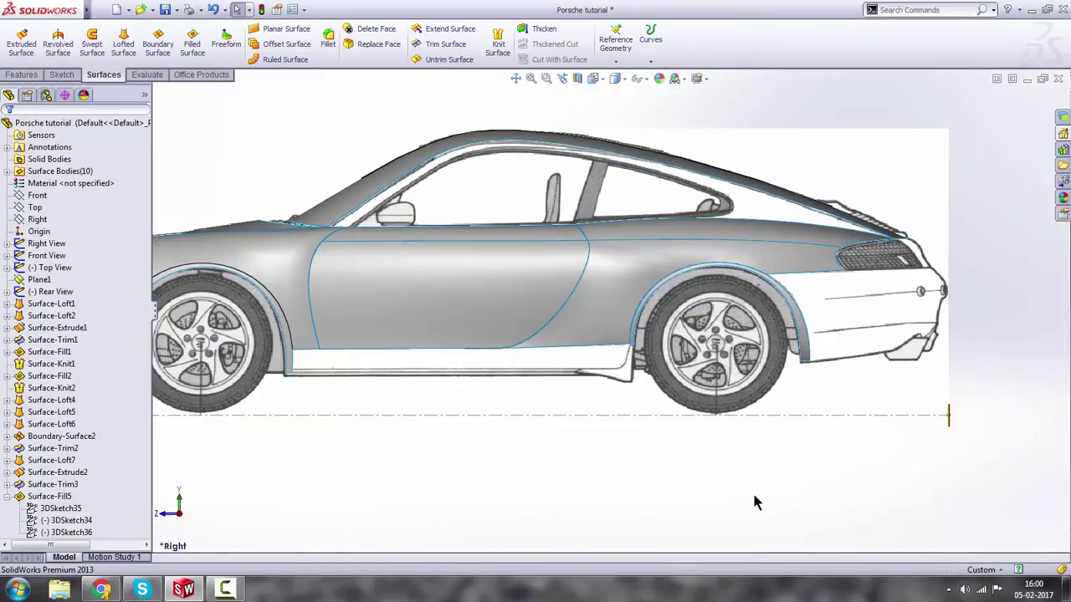
middle_drag(686, 281, 605, 325)
scroll(521, 311, down, 3)
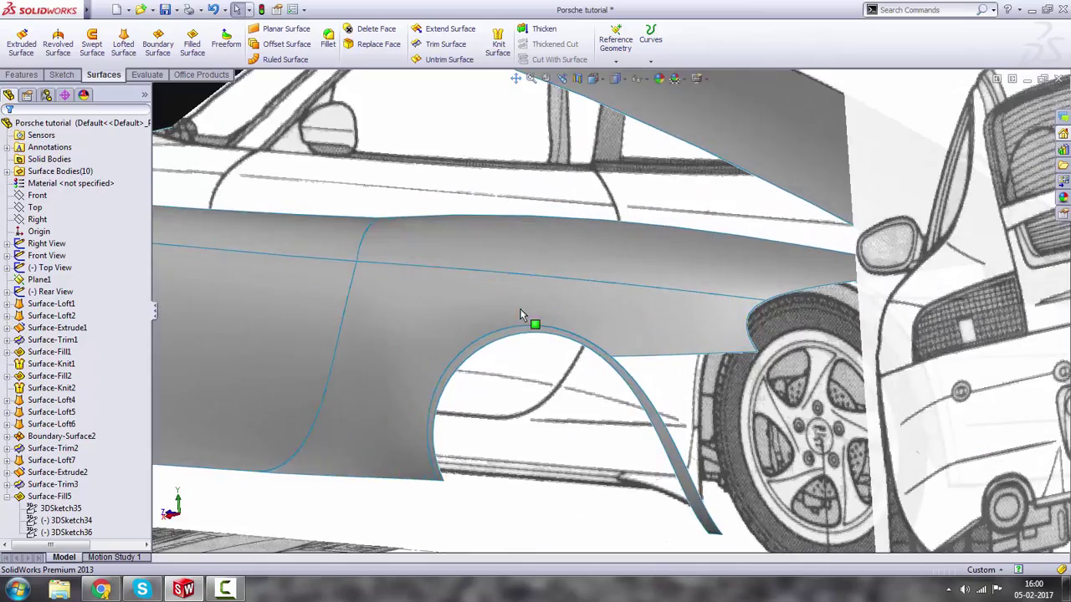
middle_drag(521, 308, 617, 208)
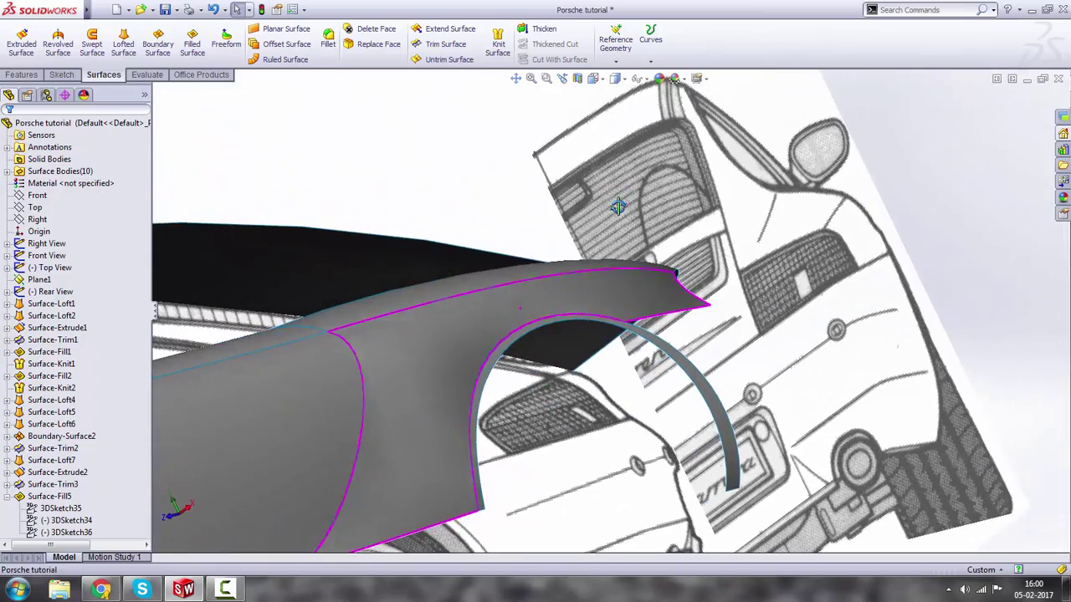
scroll(470, 344, down, 2)
mouse_move(470, 347)
middle_down()
mouse_move(490, 351)
mouse_move(521, 298)
mouse_move(468, 344)
middle_up()
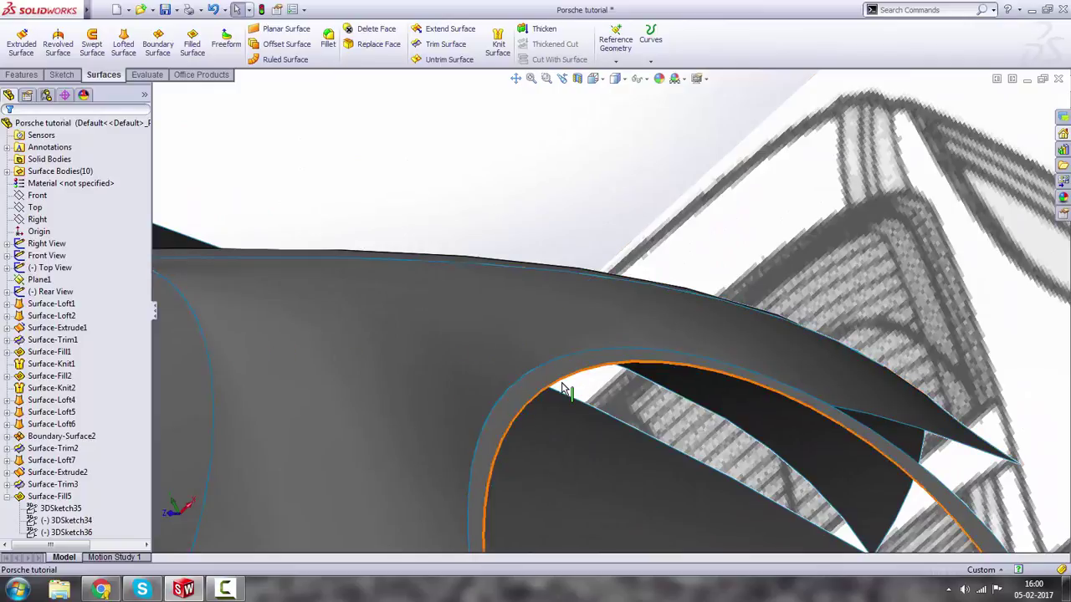
mouse_move(553, 376)
middle_down()
mouse_move(571, 332)
mouse_move(498, 365)
mouse_move(411, 459)
mouse_move(422, 447)
middle_up()
scroll(774, 316, up, 3)
scroll(911, 346, down, 3)
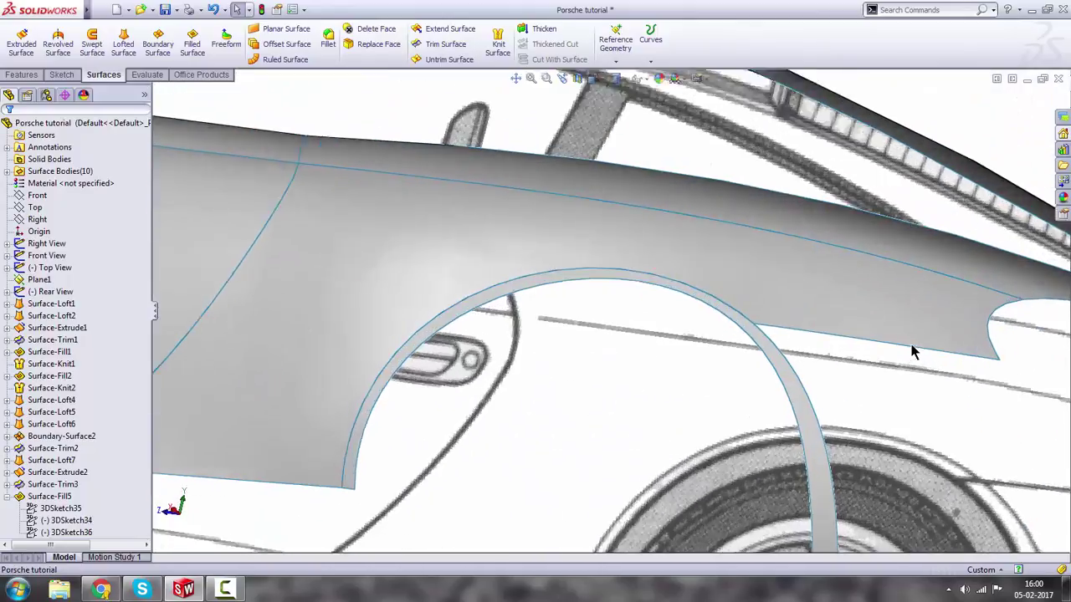
Open Sketch12, the profile of the rear wheel arch strip Surface-Extrude2, for editing.
scroll(755, 356, down, 4)
click(707, 399)
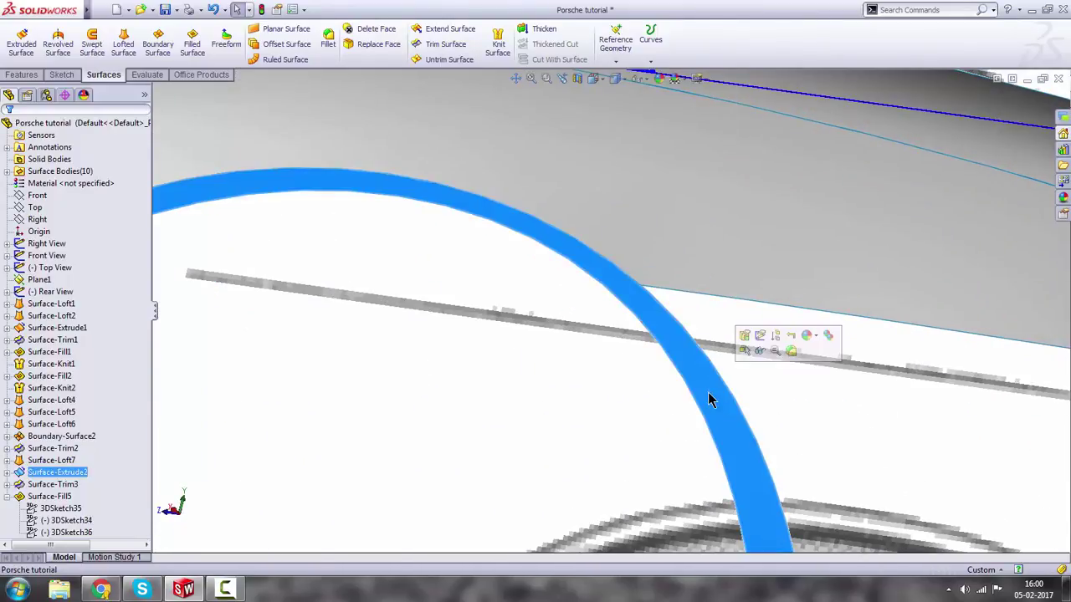
scroll(638, 382, up, 2)
click(7, 496)
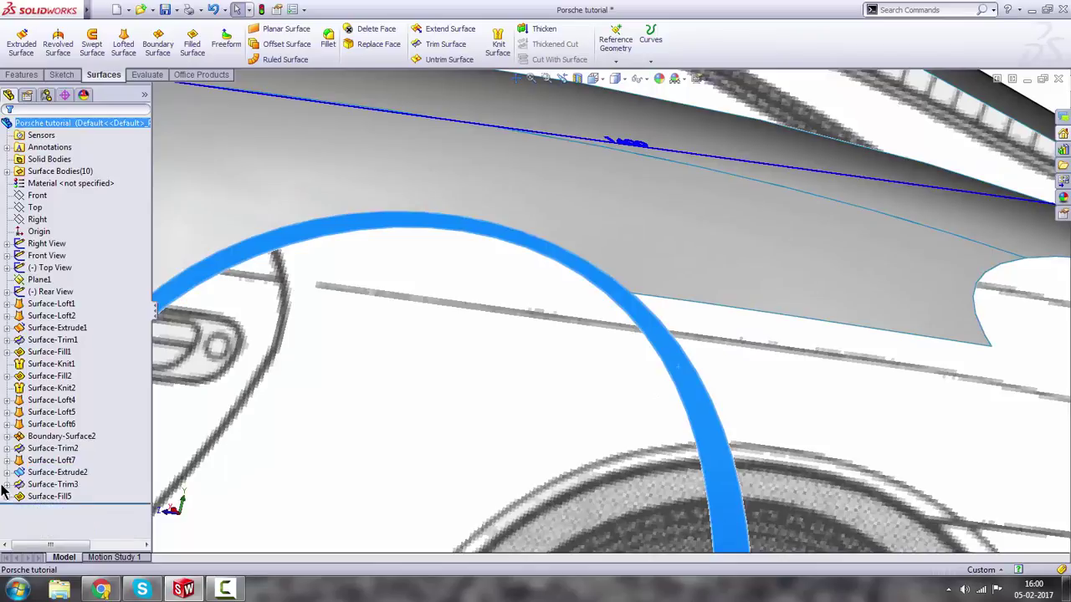
click(7, 472)
right_click(67, 491)
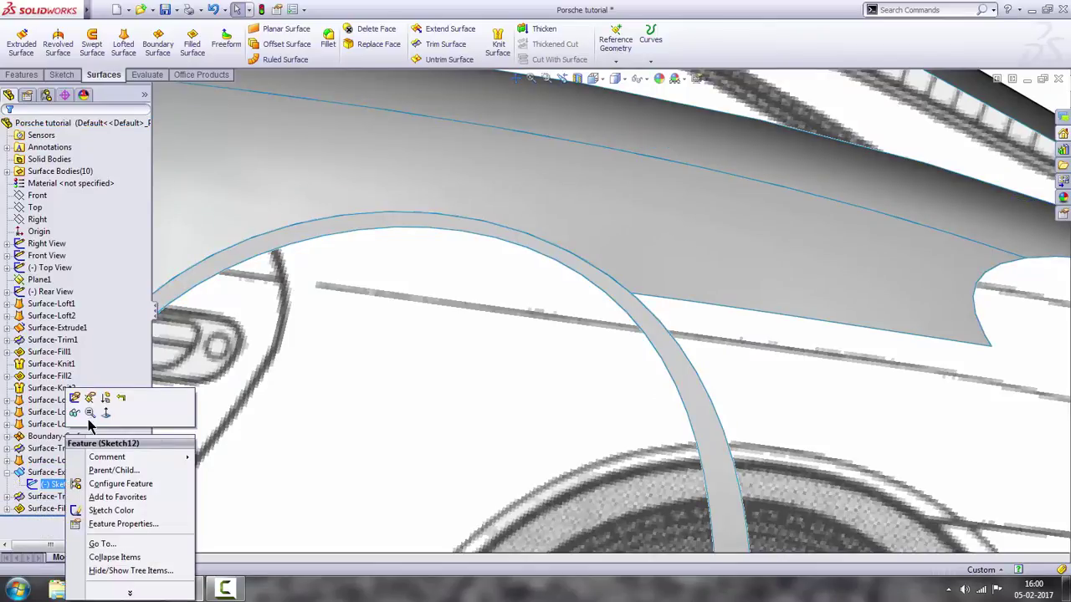
click(76, 413)
In the back view, pull the upper tangent handle of the profile spline outward to match the body outline in the blueprint.
scroll(382, 456, up, 5)
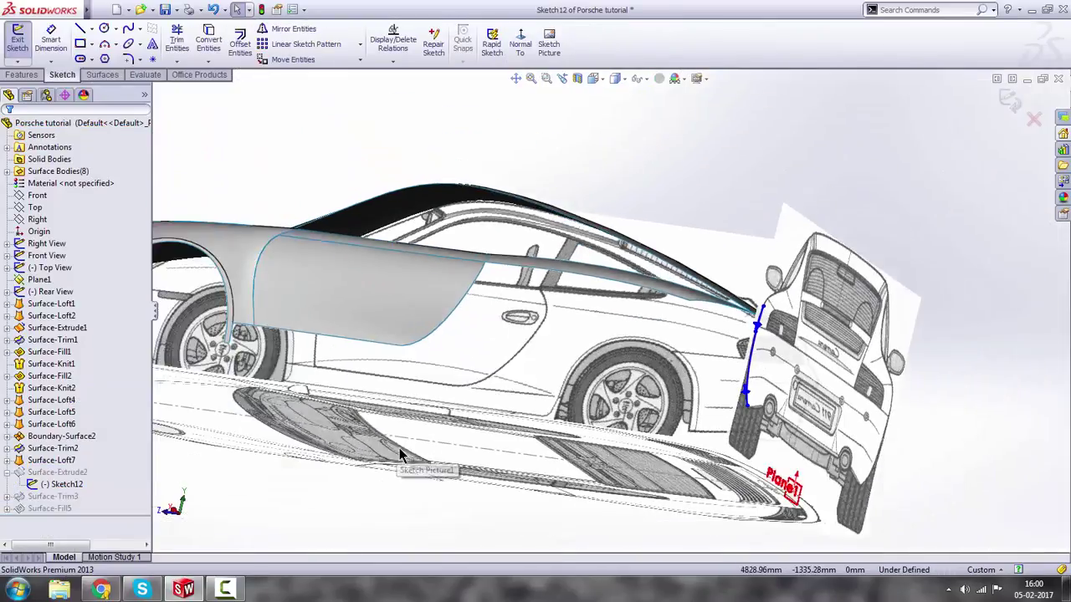
key(space)
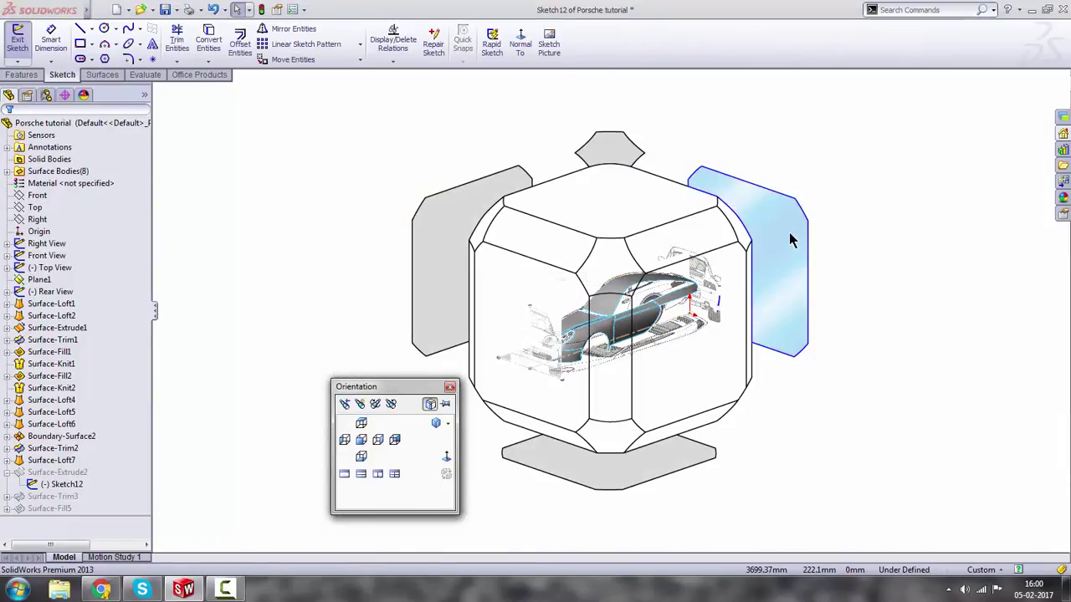
click(789, 234)
scroll(381, 310, down, 8)
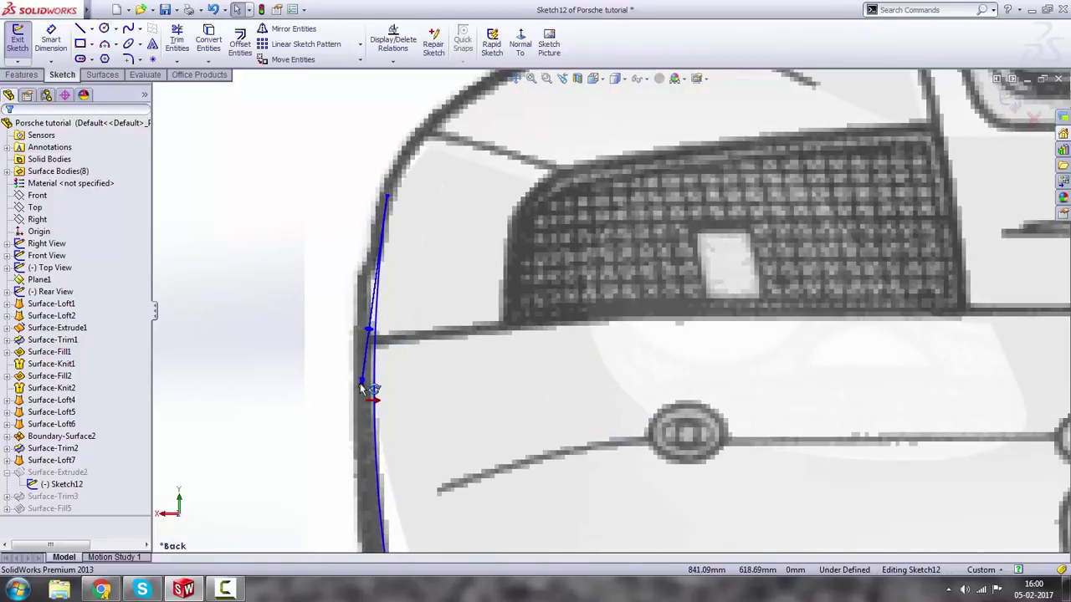
drag(360, 383, 339, 378)
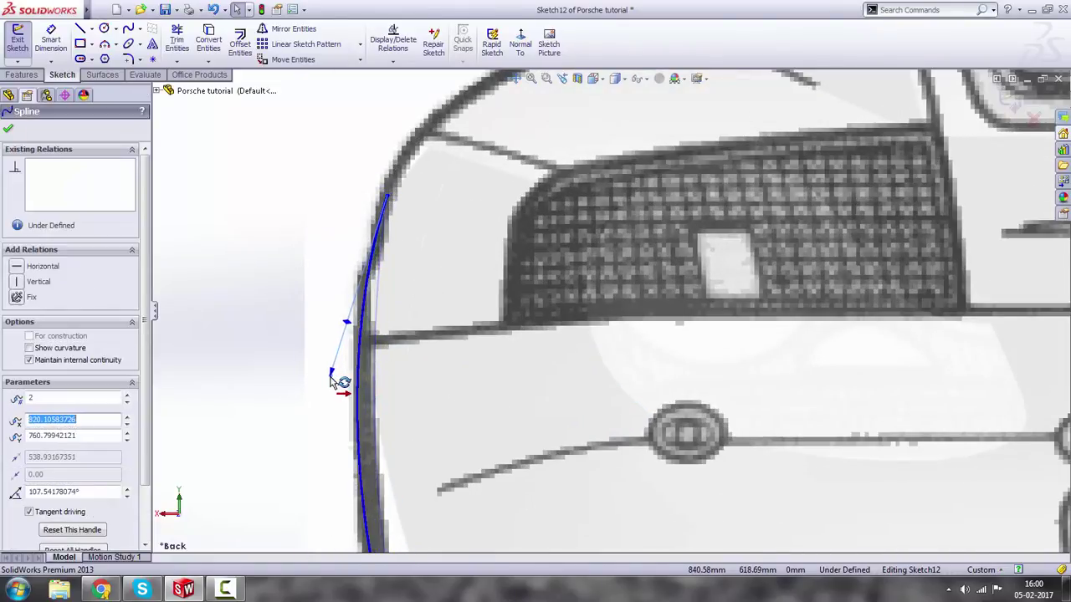
Fine-tune the profile spline's lower and upper tangent handles to follow the blueprint outline, and exit the sketch.
scroll(502, 410, up, 3)
scroll(636, 460, up, 3)
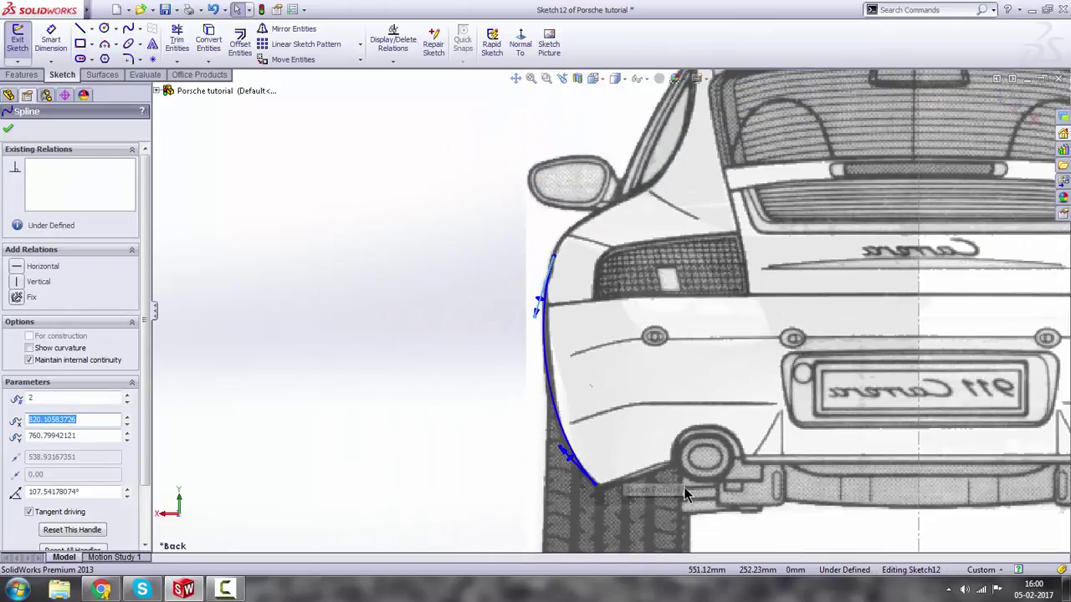
scroll(585, 419, down, 3)
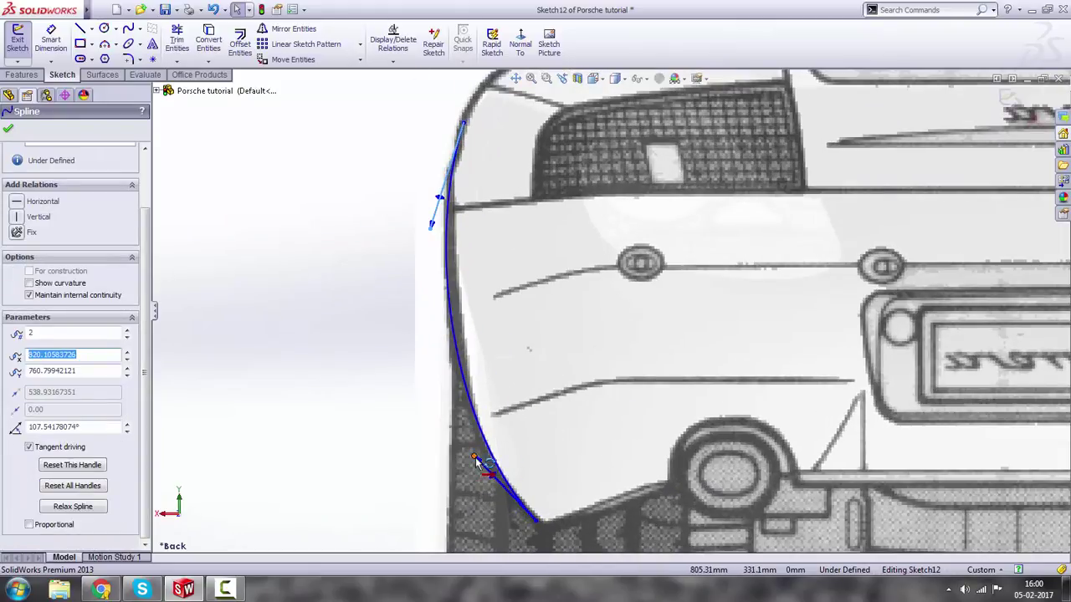
drag(475, 457, 476, 456)
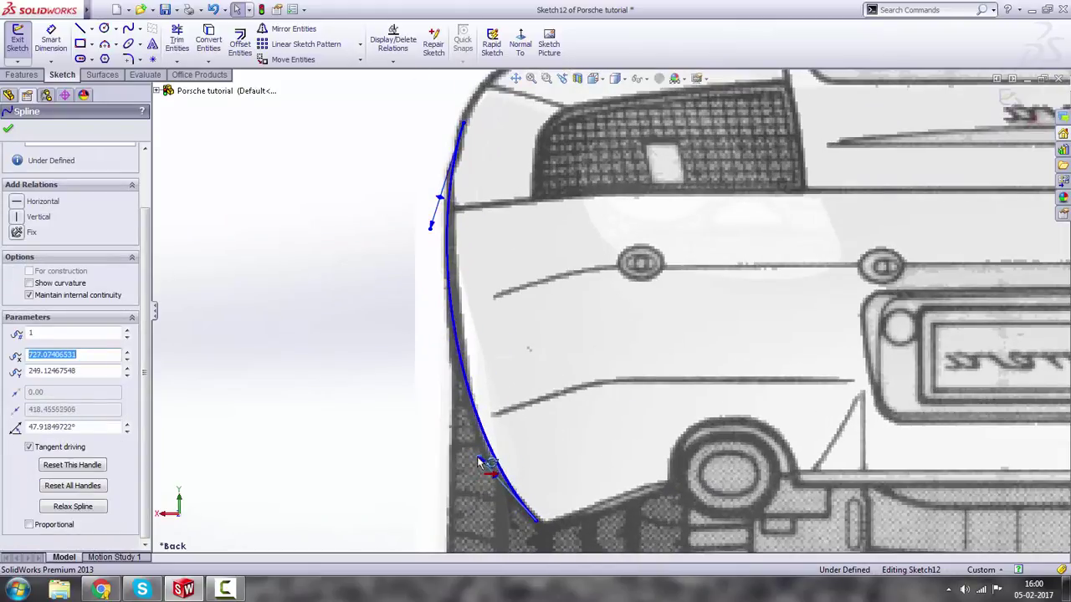
click(431, 229)
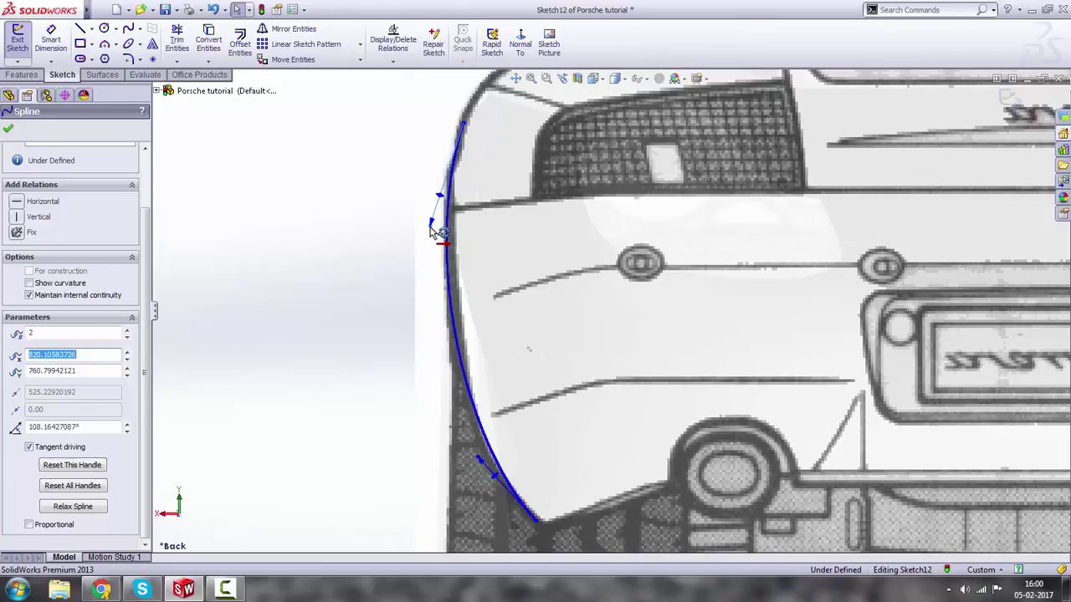
drag(431, 231, 434, 233)
click(360, 235)
scroll(411, 209, up, 7)
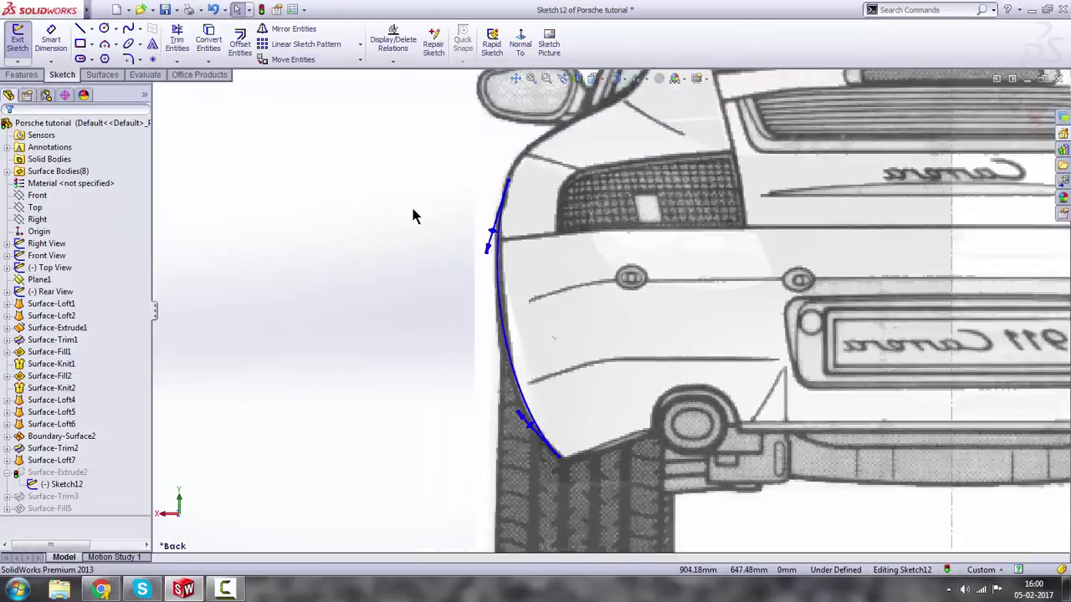
scroll(724, 216, down, 4)
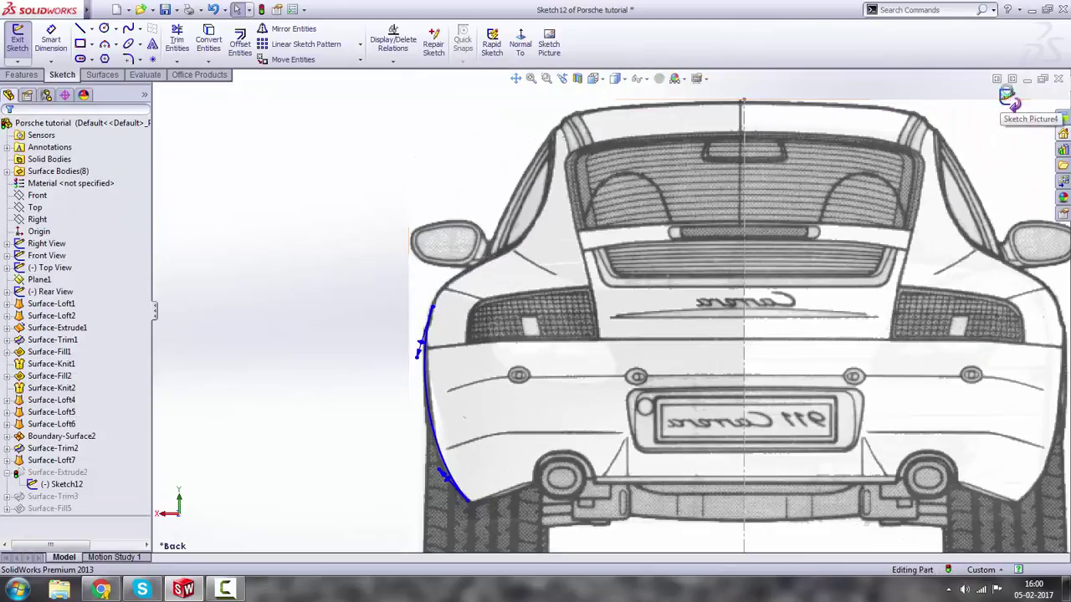
Examine the rebuilt rear fender and wheel arch strip from several angles.
scroll(736, 292, up, 6)
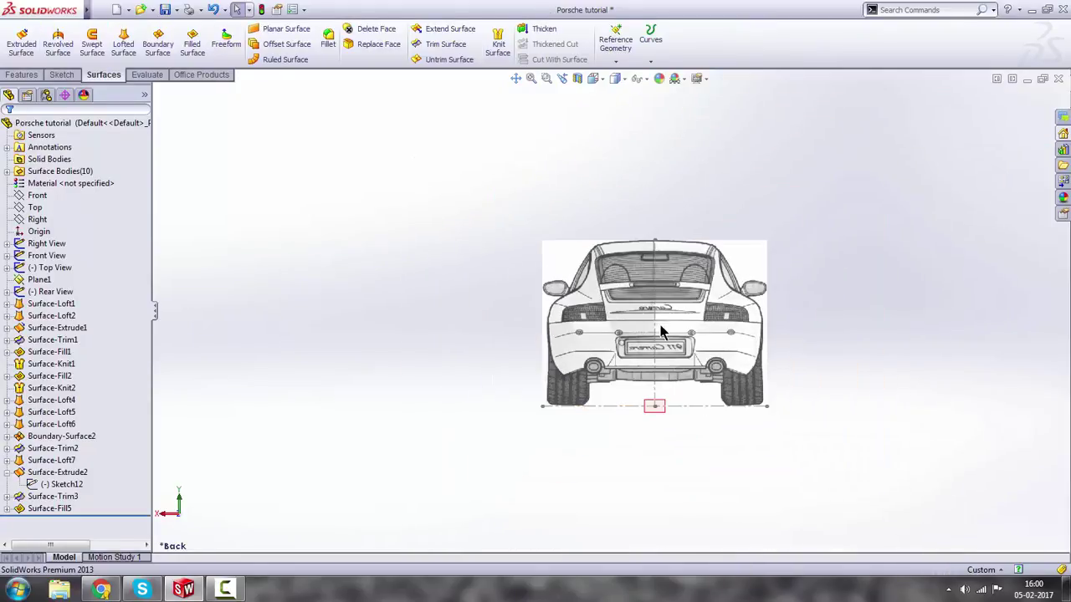
mouse_move(660, 329)
middle_down()
mouse_move(774, 355)
mouse_move(711, 426)
mouse_move(625, 463)
mouse_move(661, 426)
mouse_move(712, 325)
mouse_move(633, 435)
mouse_move(499, 421)
mouse_move(448, 400)
mouse_move(390, 413)
mouse_move(363, 444)
mouse_move(360, 392)
mouse_move(344, 387)
mouse_move(376, 350)
middle_up()
scroll(774, 353, down, 3)
scroll(631, 453, down, 3)
middle_click(644, 443)
scroll(374, 323, up, 8)
In the right view, start a 3D sketch and draw a two-point spline from the rear wheel arch's lower front corner down the sill's rear edge.
key(space)
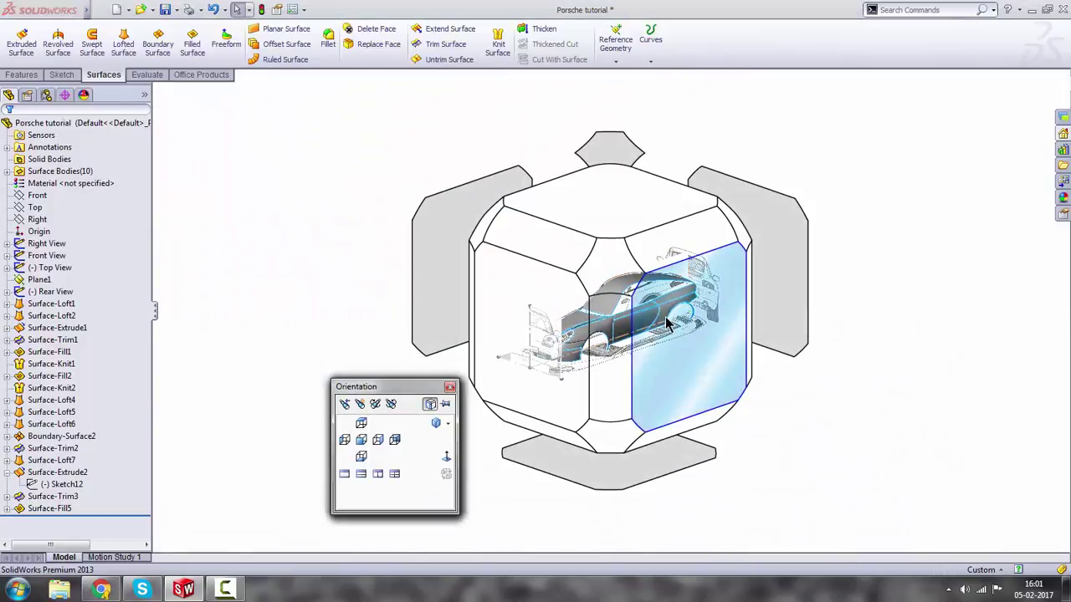
click(679, 326)
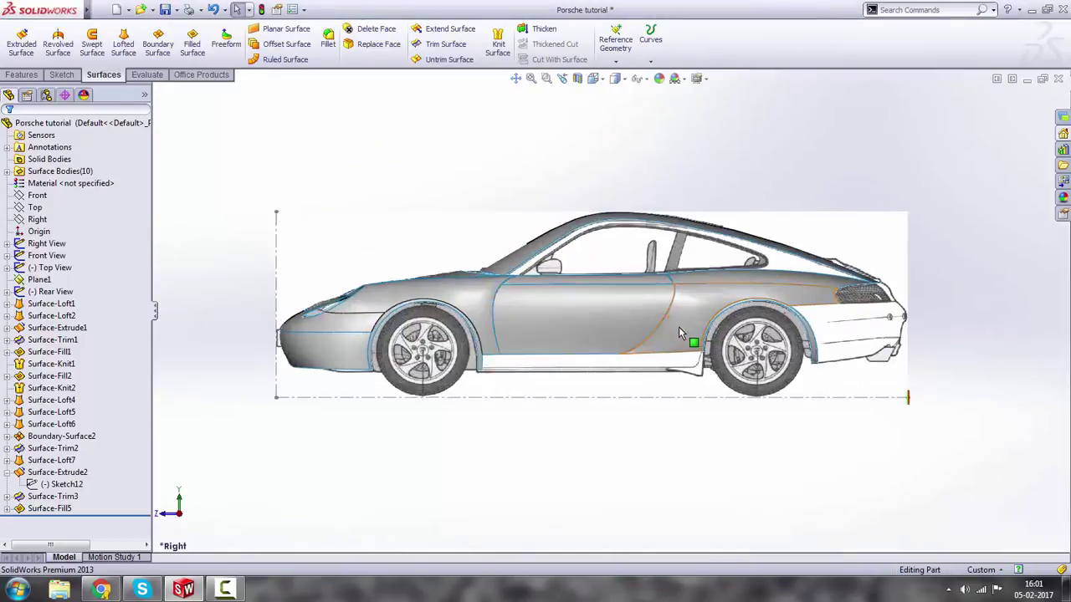
scroll(529, 351, down, 5)
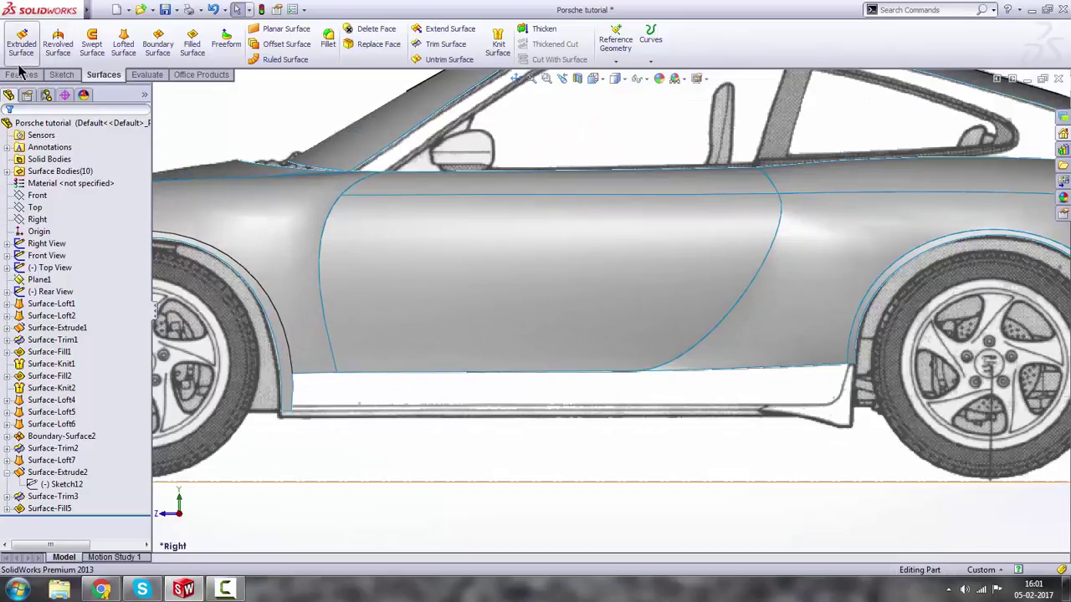
click(62, 75)
click(18, 63)
click(42, 87)
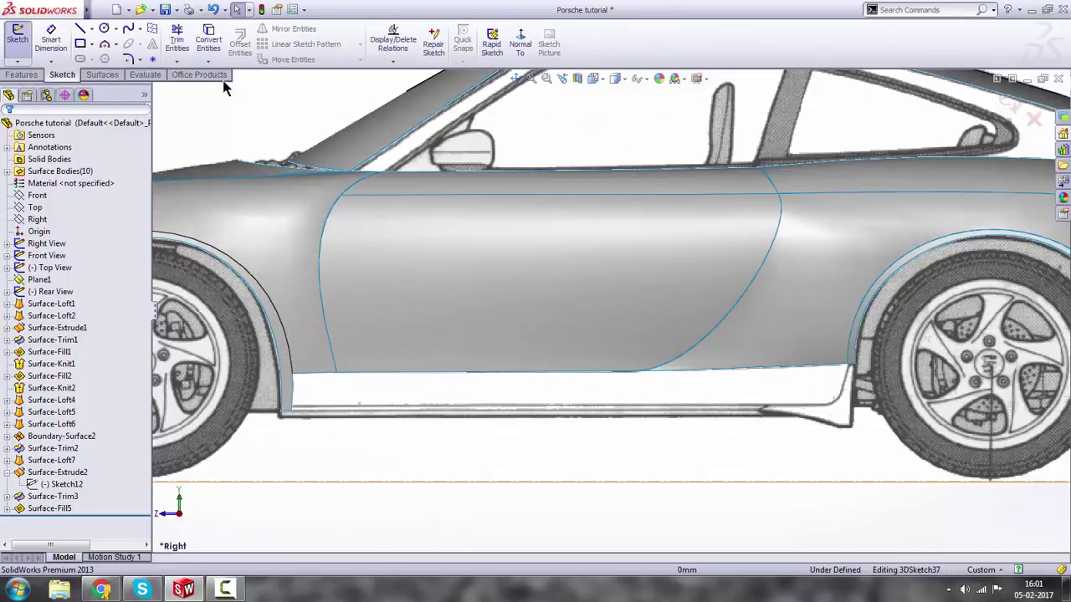
click(128, 30)
scroll(853, 363, down, 5)
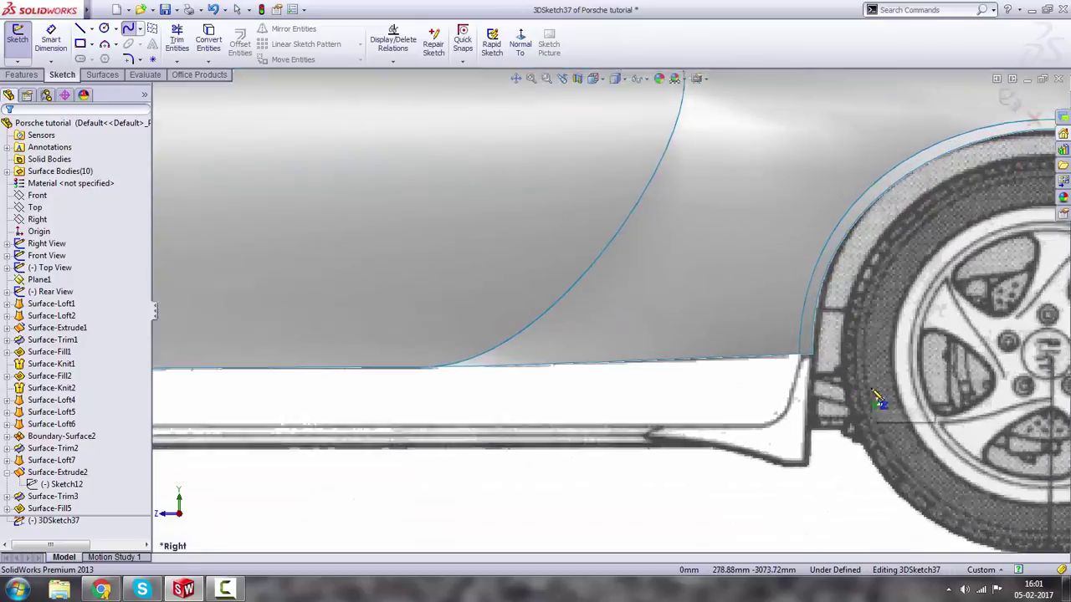
click(757, 333)
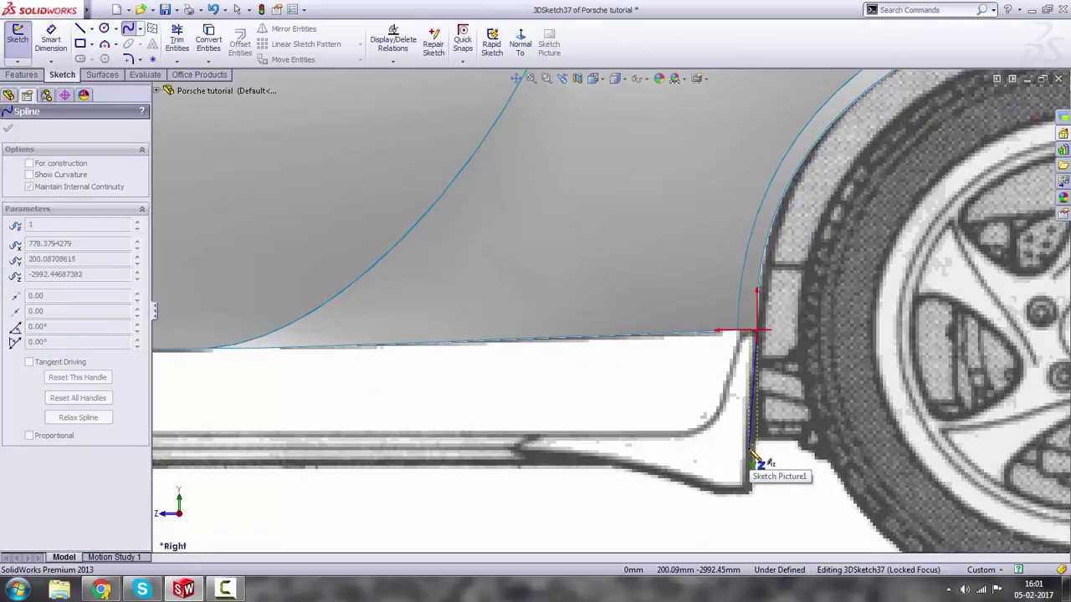
double_click(749, 448)
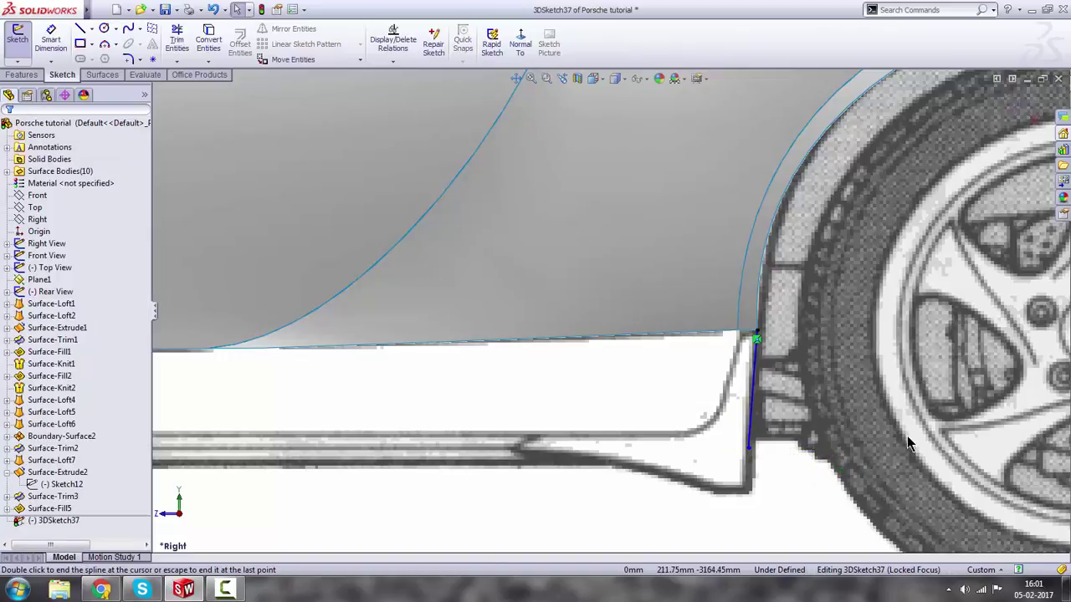
In the back view, move the new spline's lower endpoint inward and upward along the blueprint's lower body outline using Move Entities.
key(space)
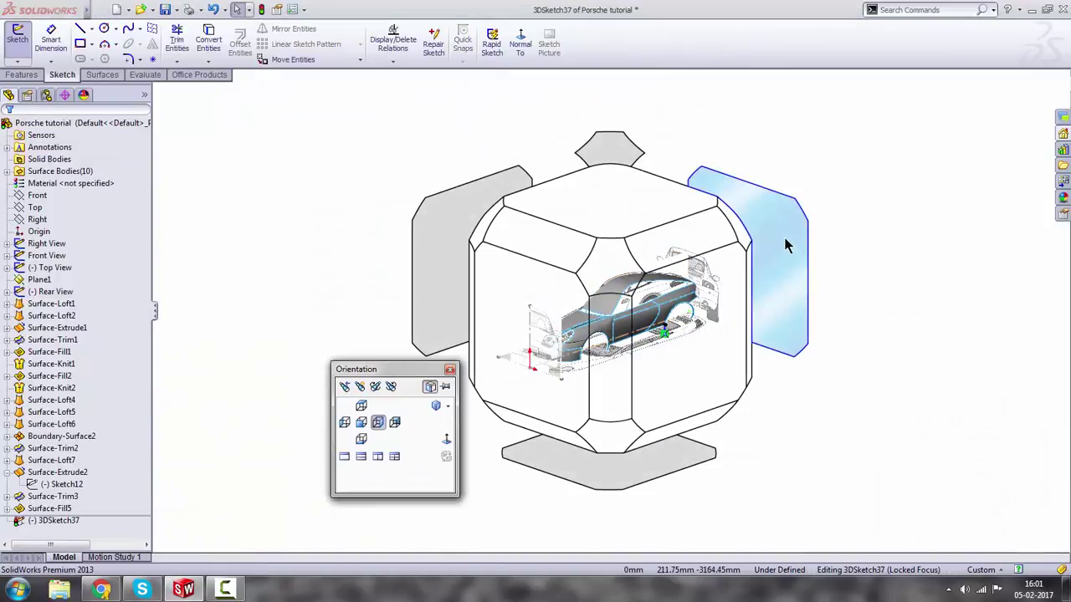
click(786, 246)
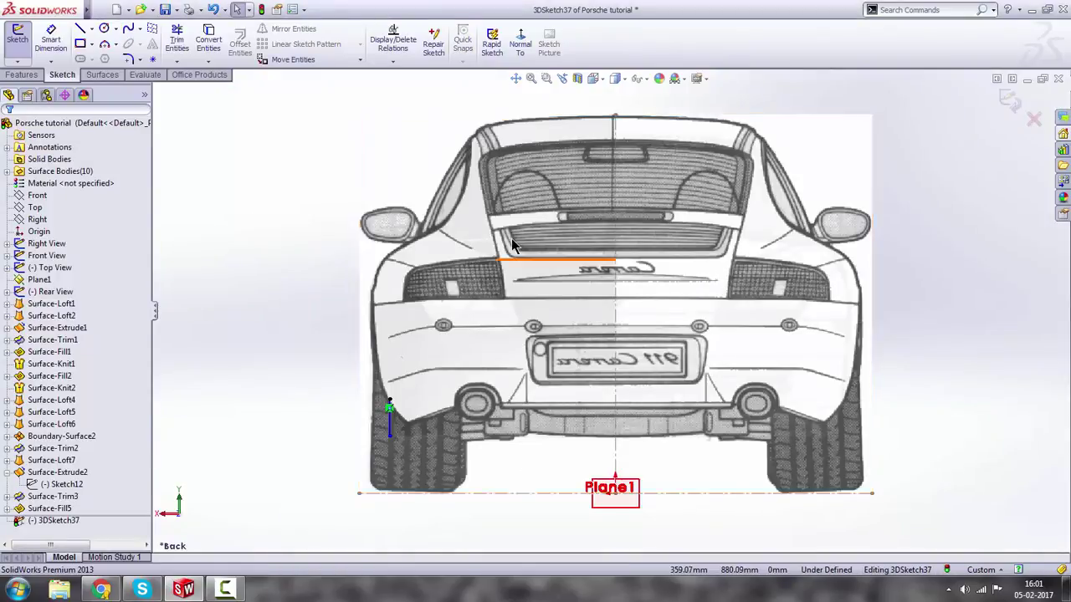
click(289, 62)
scroll(393, 430, down, 5)
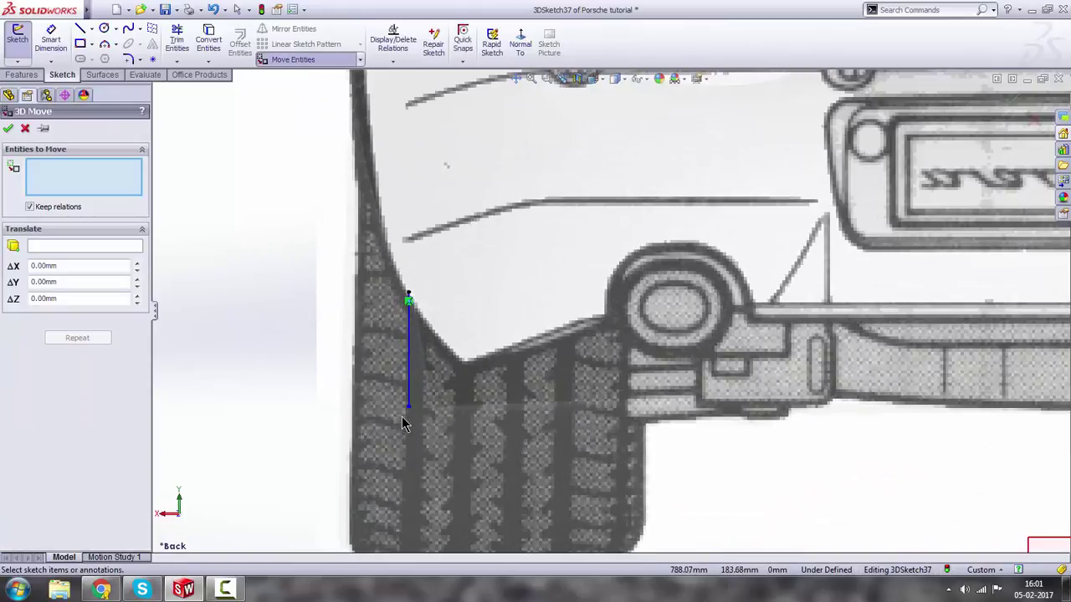
click(408, 408)
click(57, 247)
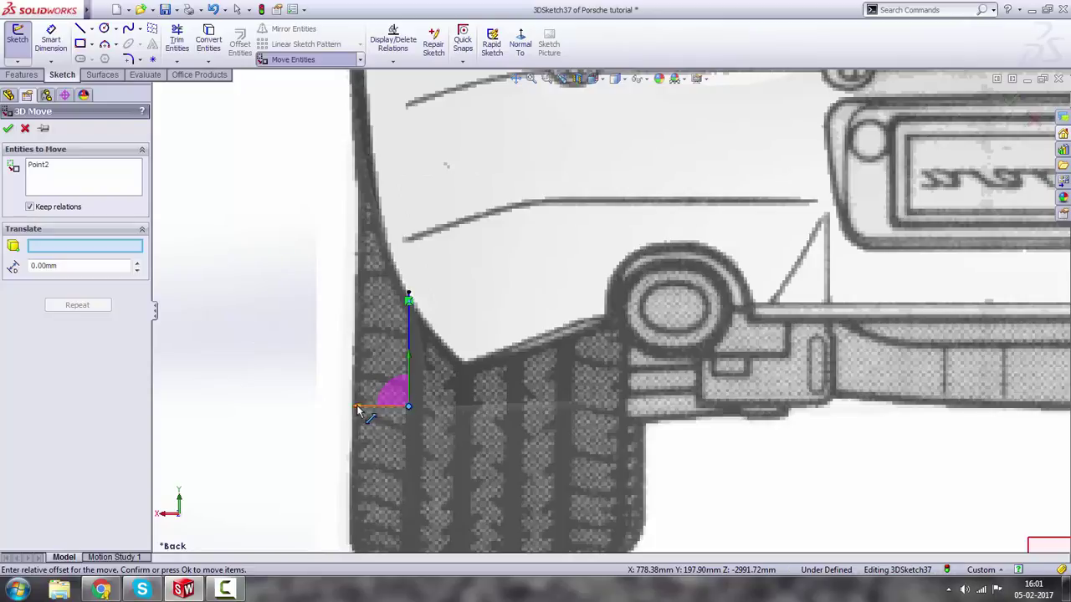
drag(358, 410, 398, 407)
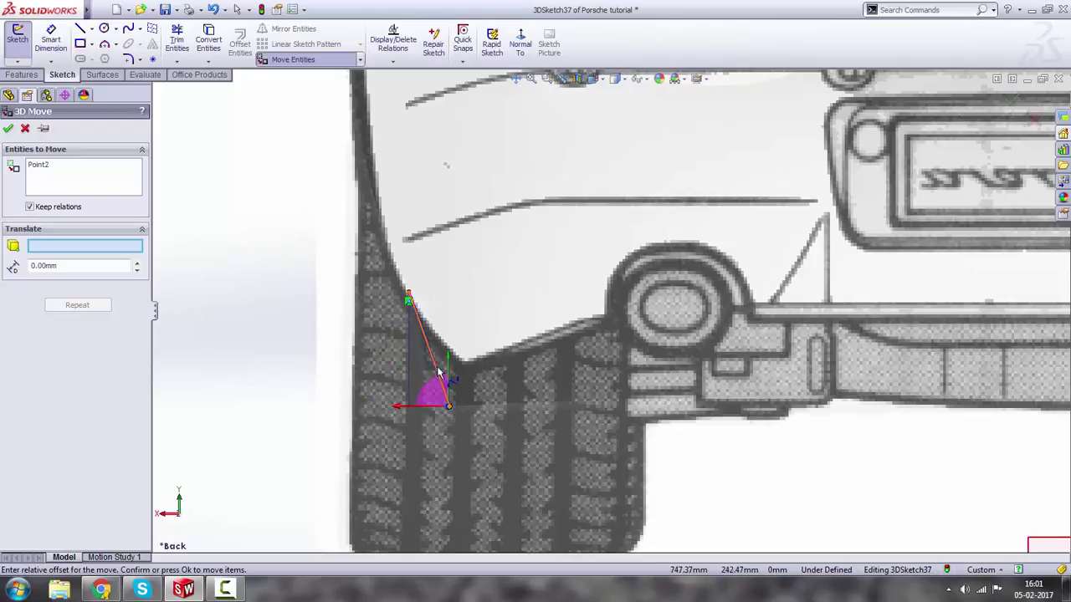
drag(449, 361, 449, 361)
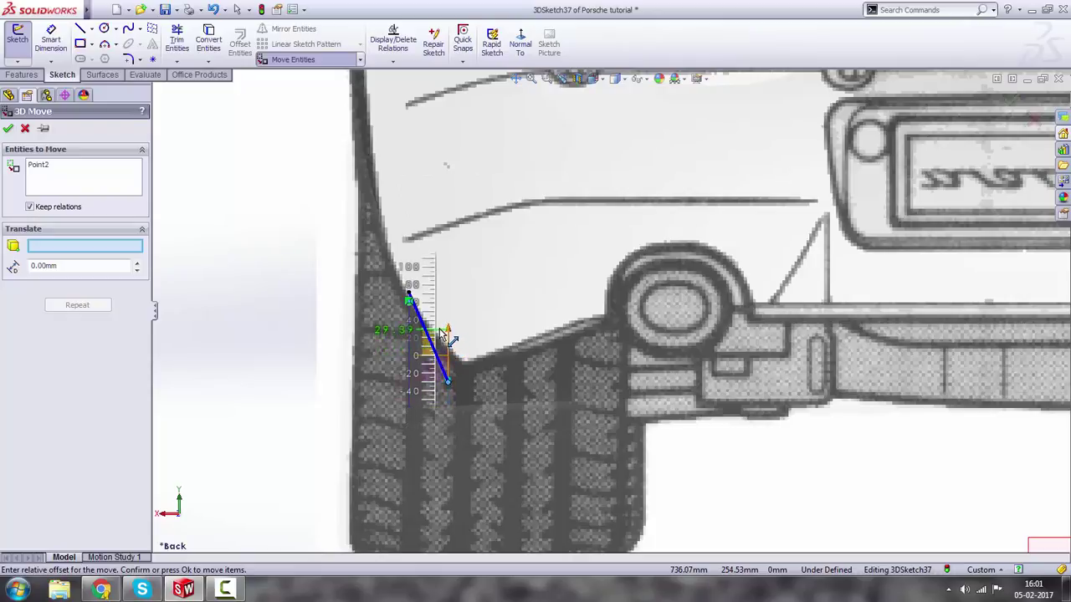
drag(441, 332, 440, 332)
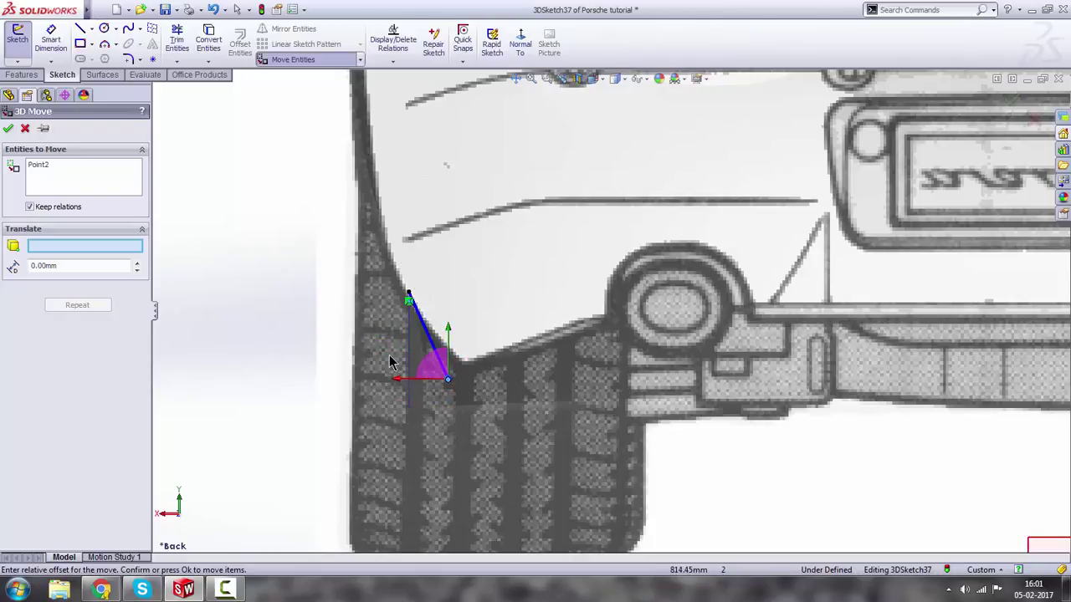
key(Escape)
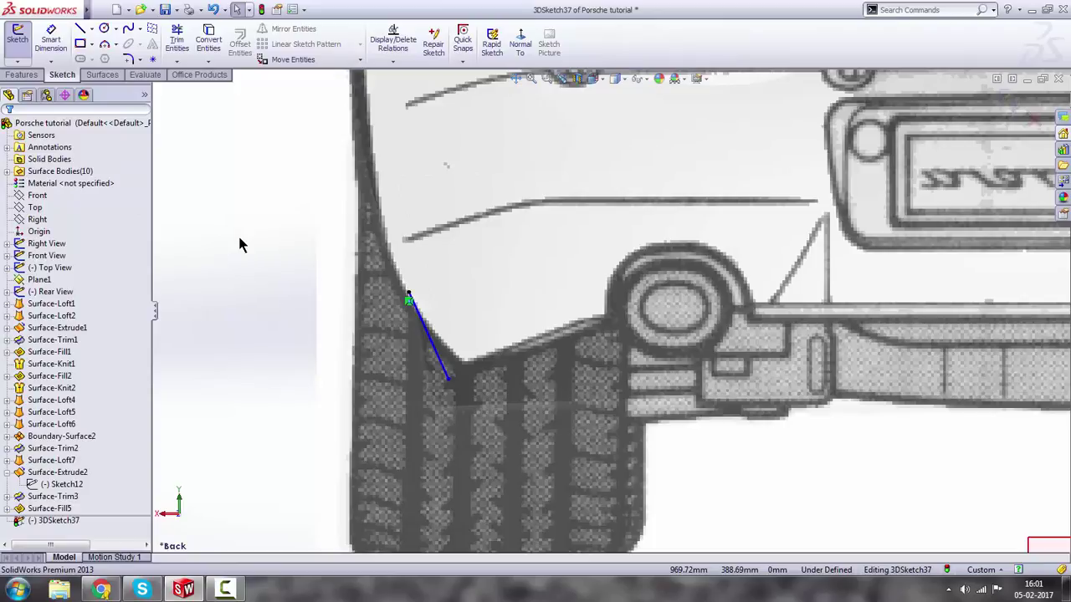
Add a tangent relation between the rear wheel arch's front edge and the sill's rear spline.
key(space)
key(ctrl+7)
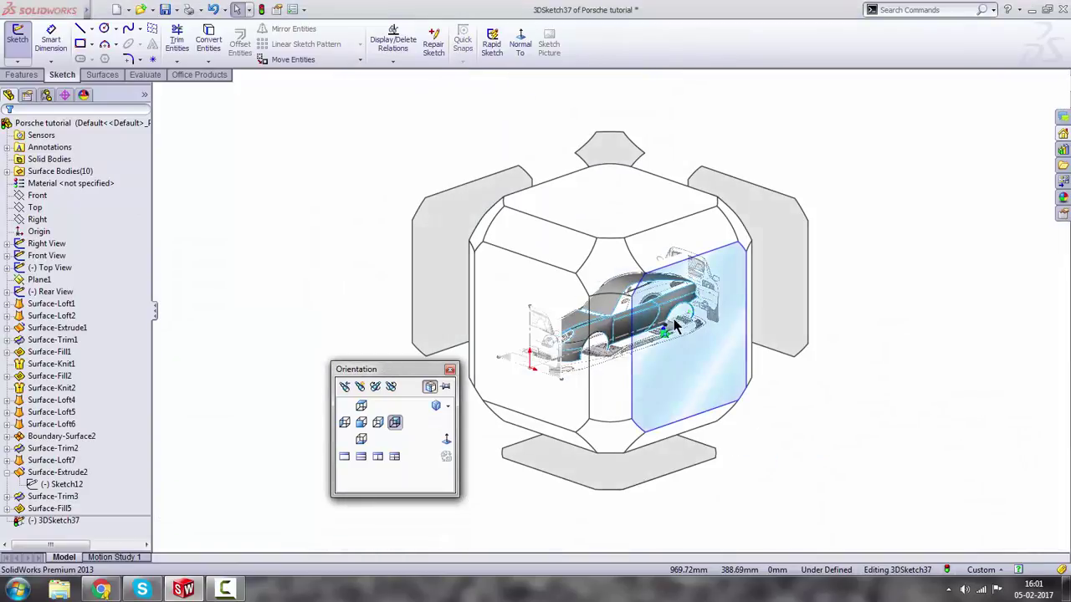
click(675, 324)
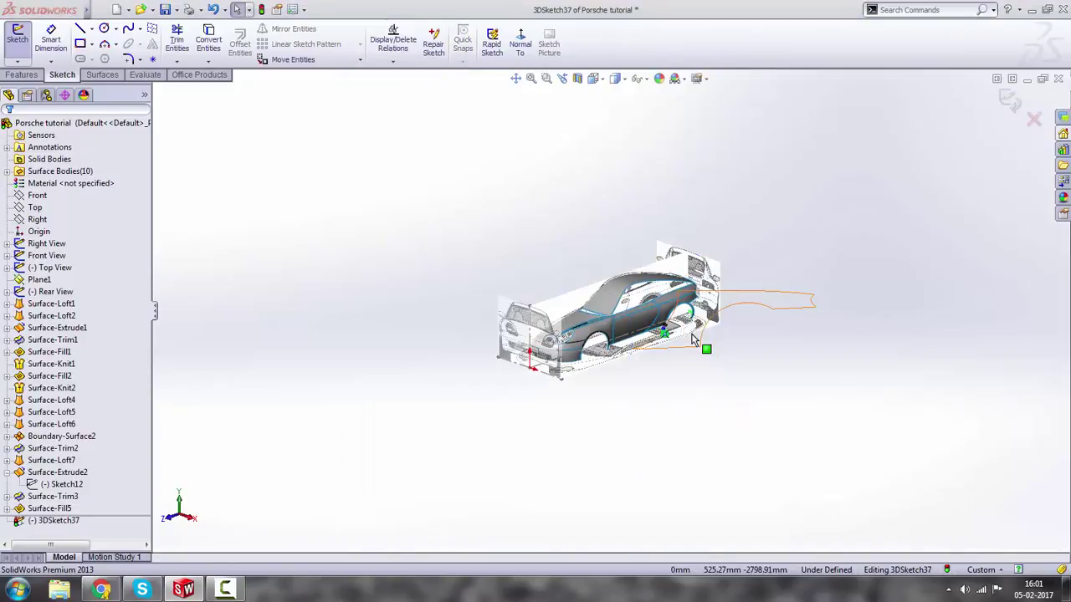
scroll(706, 350, down, 4)
scroll(710, 355, down, 3)
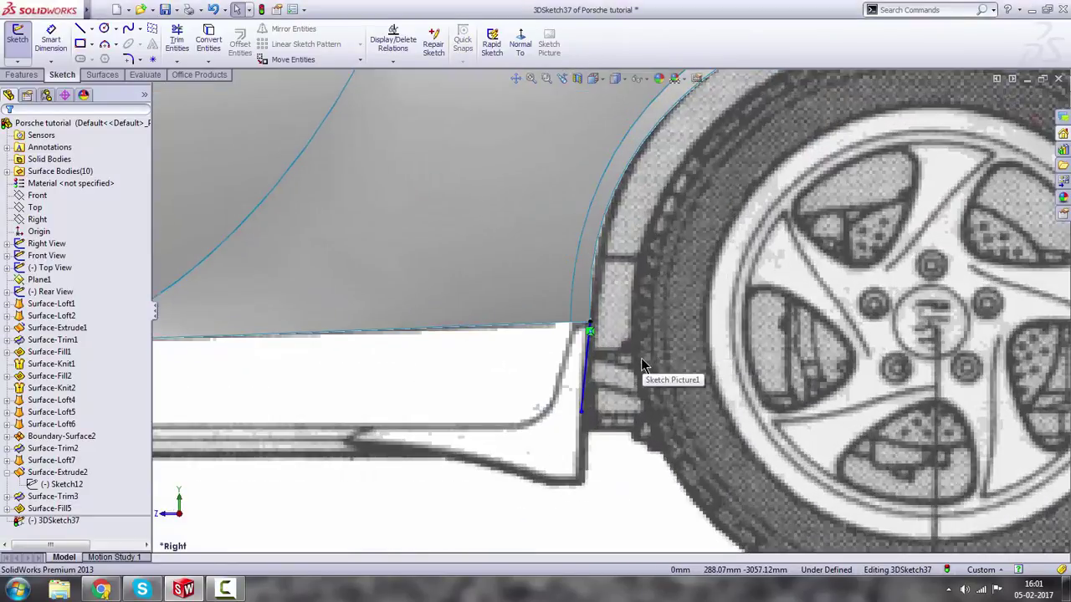
scroll(674, 366, up, 3)
mouse_move(673, 367)
middle_down()
mouse_move(583, 350)
mouse_move(578, 306)
middle_up()
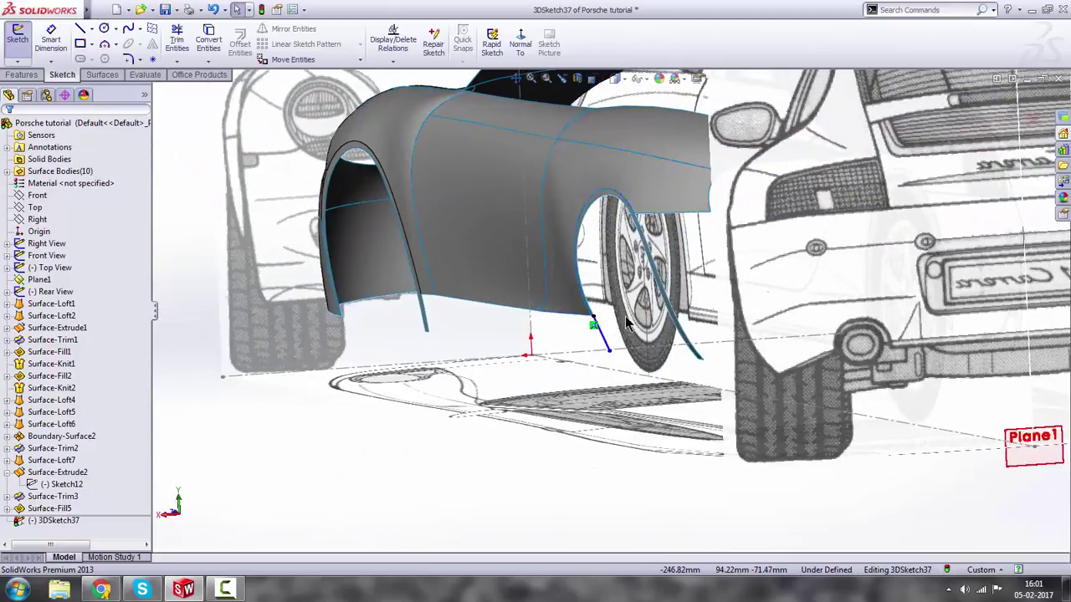
scroll(578, 306, down, 6)
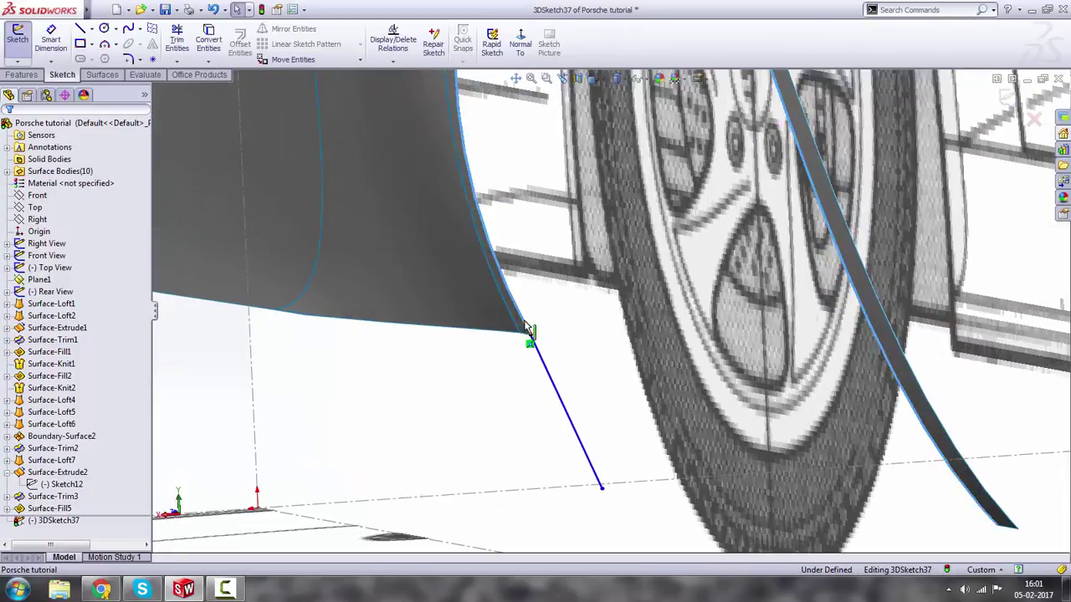
click(526, 325)
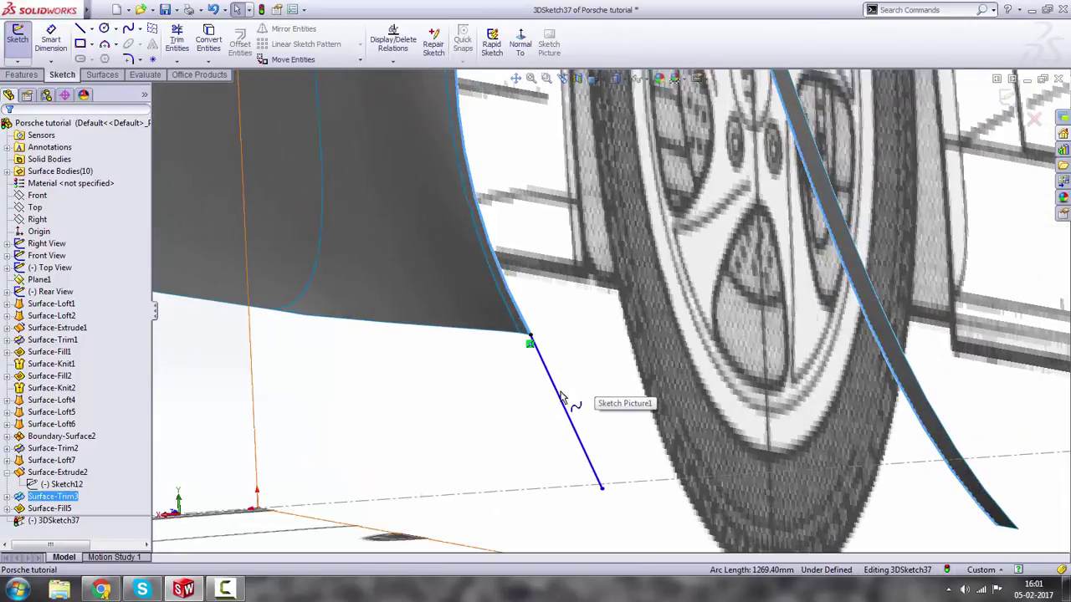
ctrl+click(562, 393)
click(592, 337)
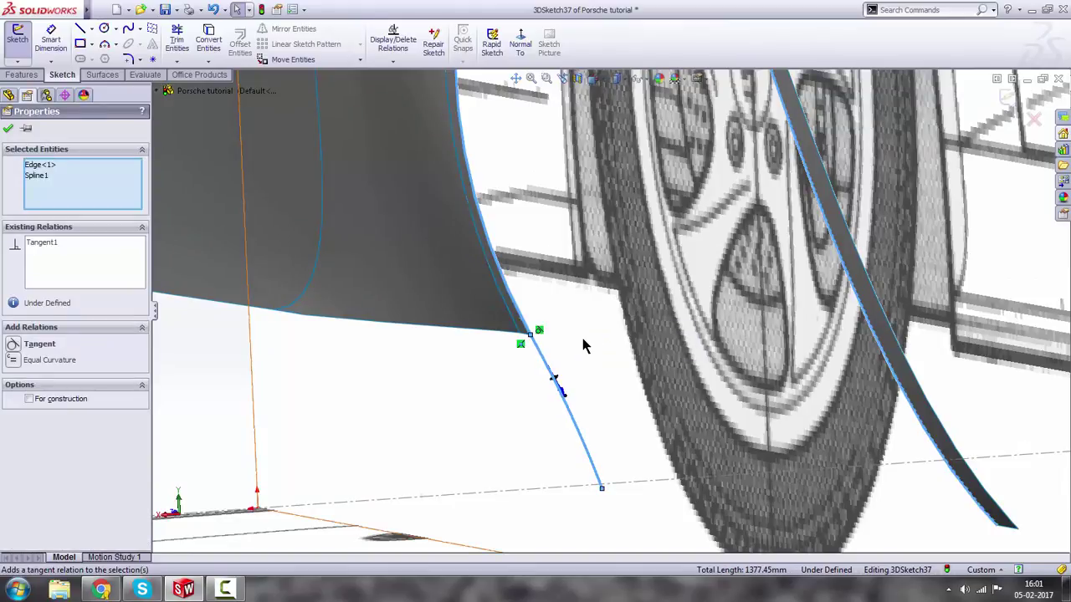
scroll(593, 434, up, 2)
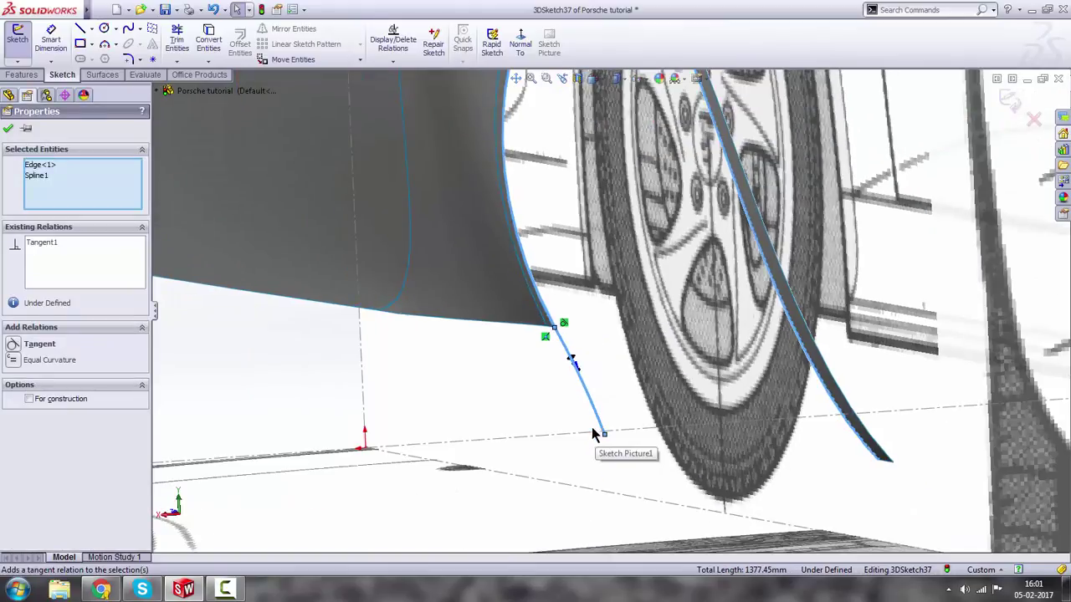
middle_drag(593, 433, 530, 408)
scroll(544, 414, up, 3)
In the back view, move the spline's lower endpoint inward to the blueprint's lower body corner with Move Entities, and exit the sketch.
key(space)
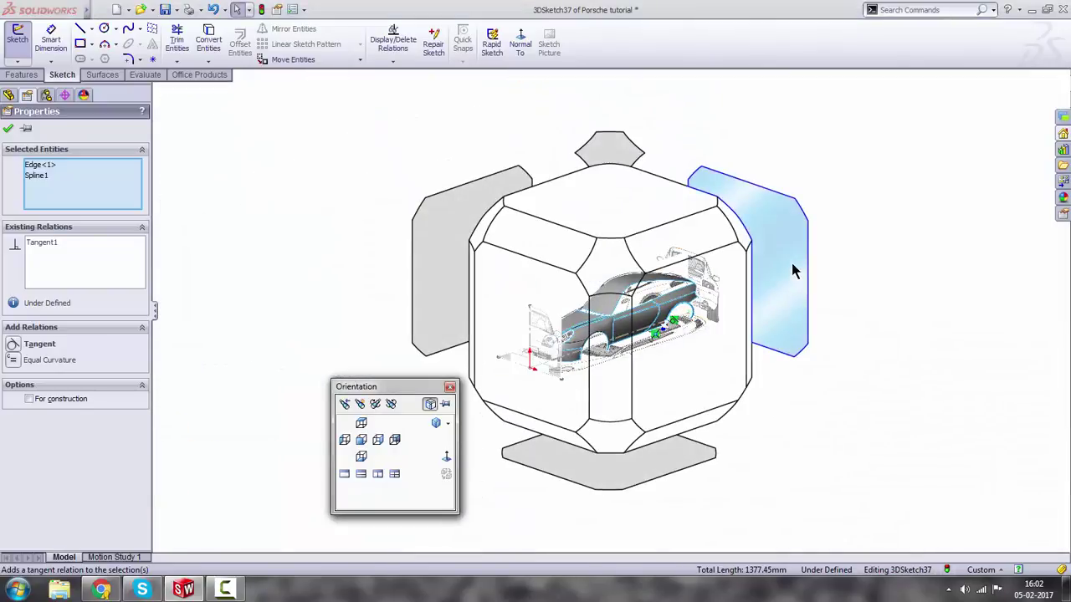
click(791, 268)
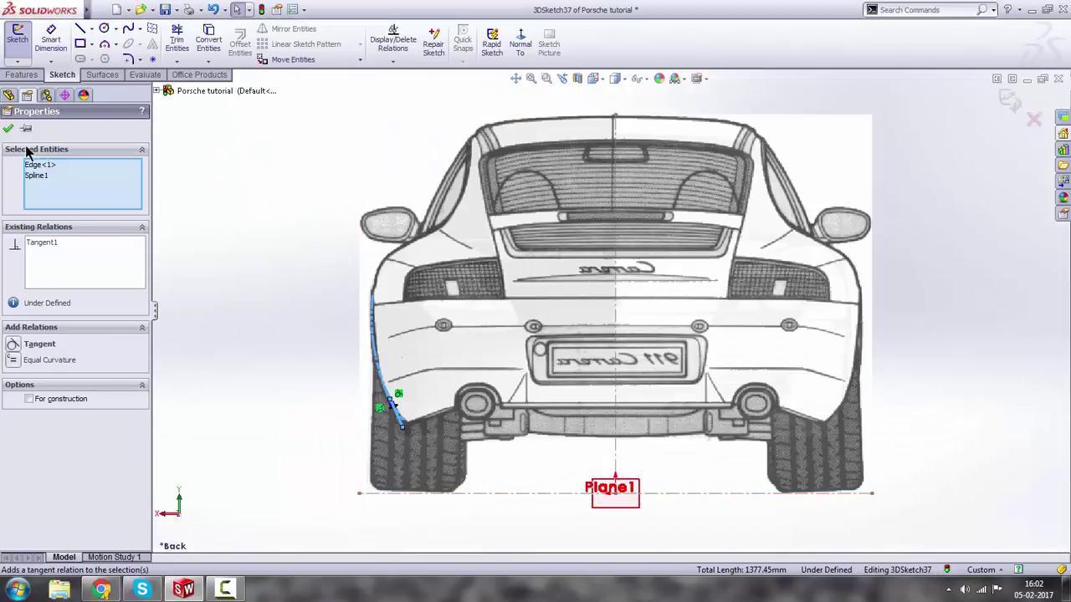
click(7, 129)
click(292, 60)
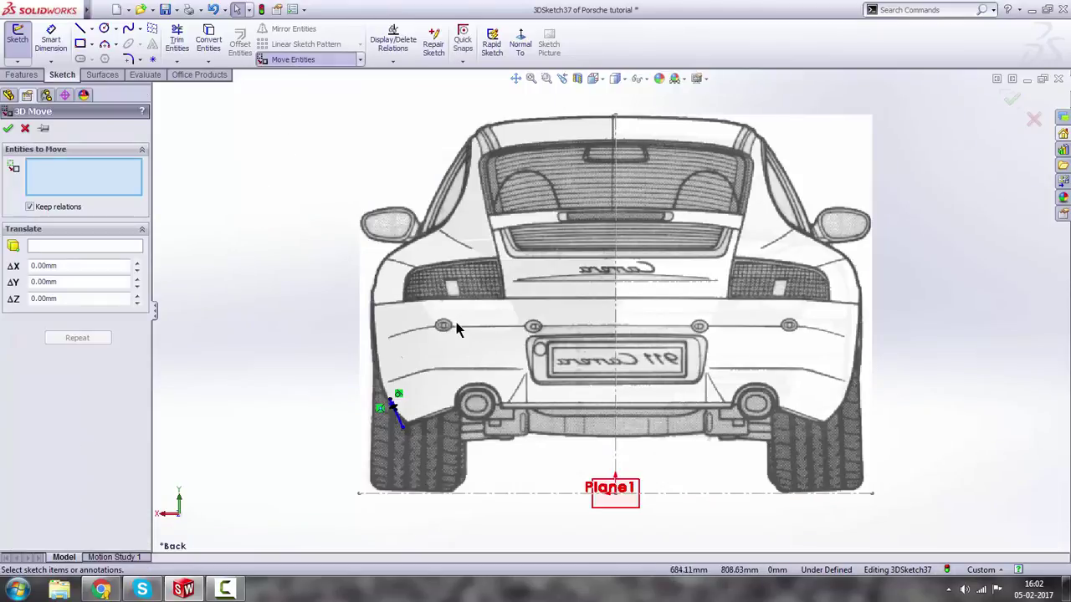
scroll(461, 393, down, 4)
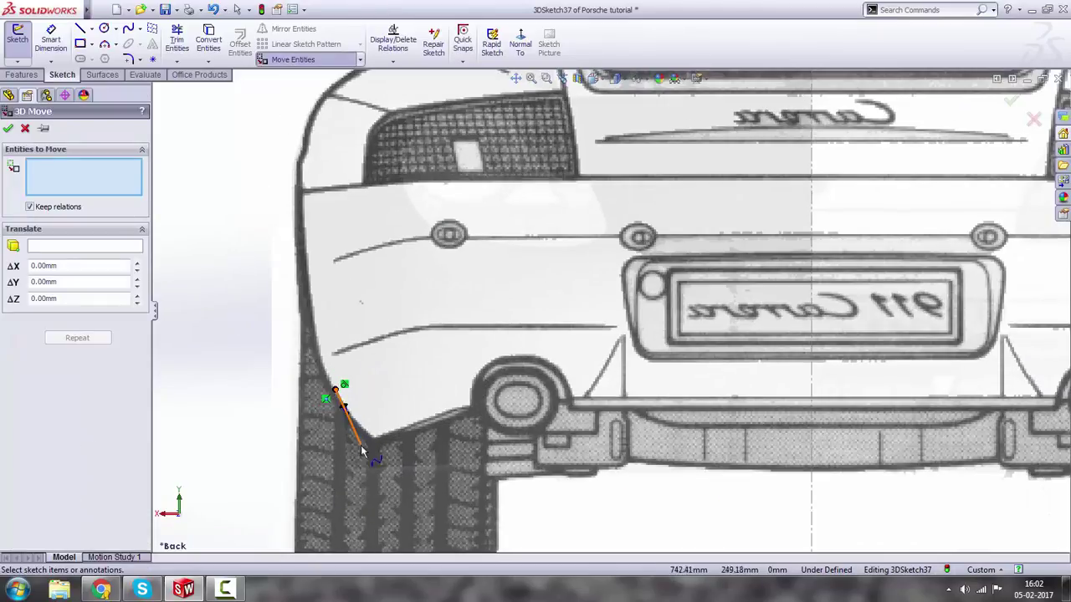
click(361, 450)
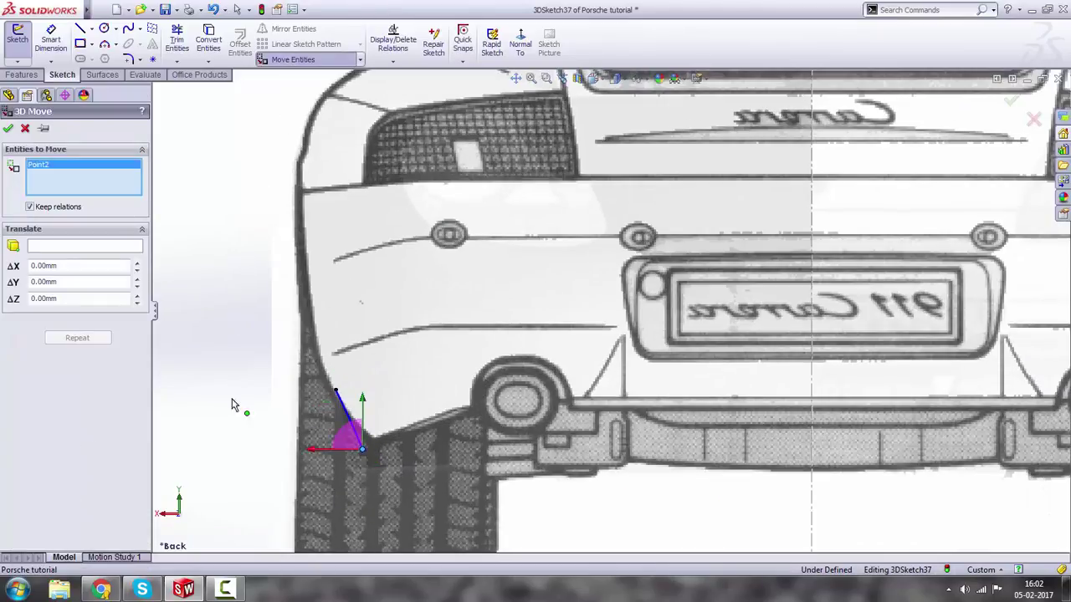
click(95, 248)
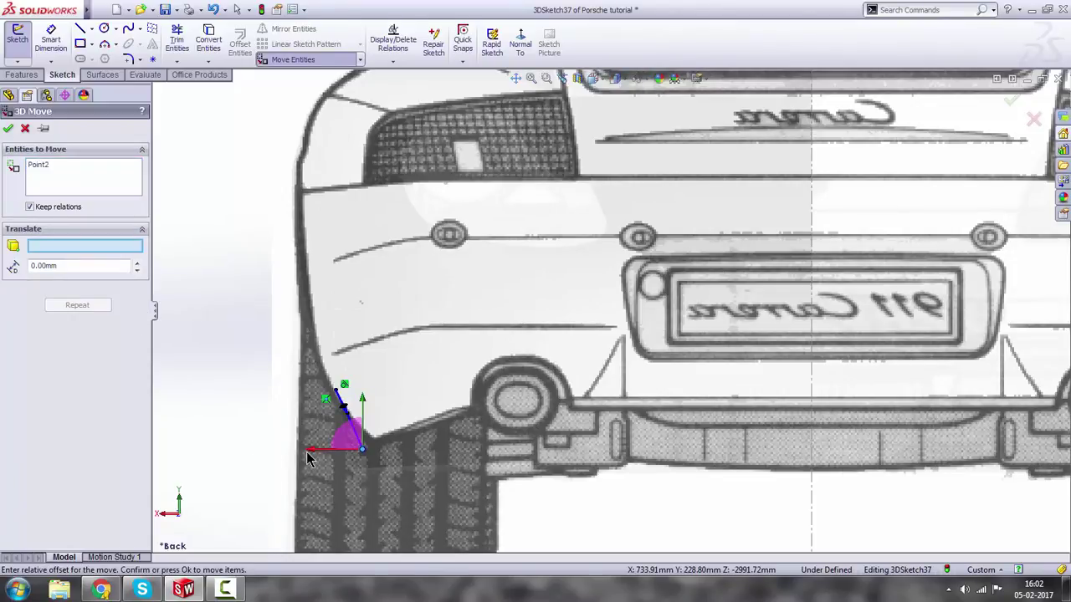
drag(311, 453, 327, 451)
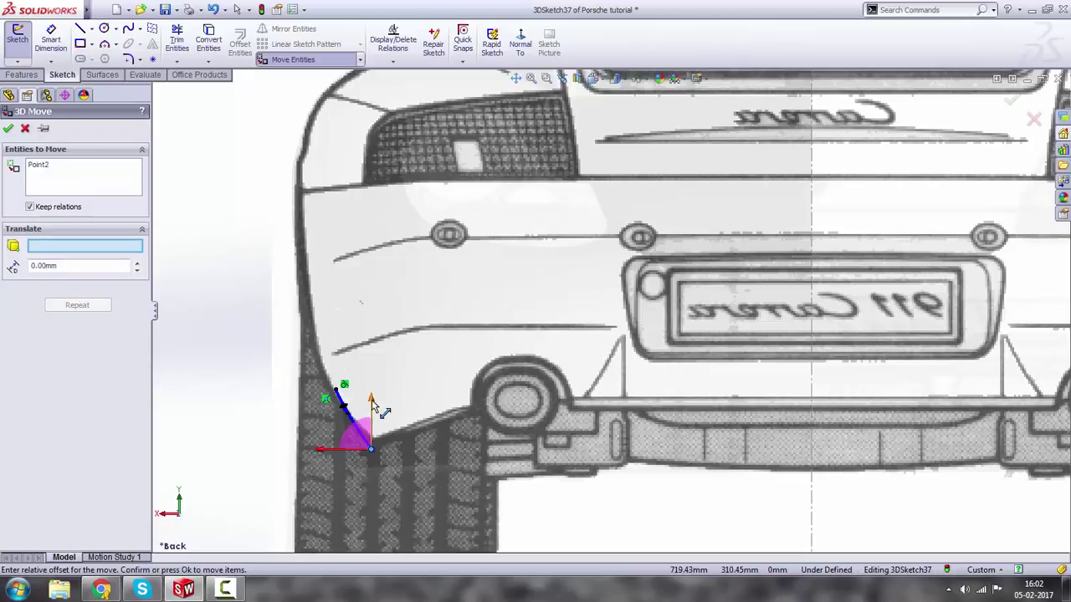
drag(372, 400, 371, 398)
scroll(365, 409, up, 3)
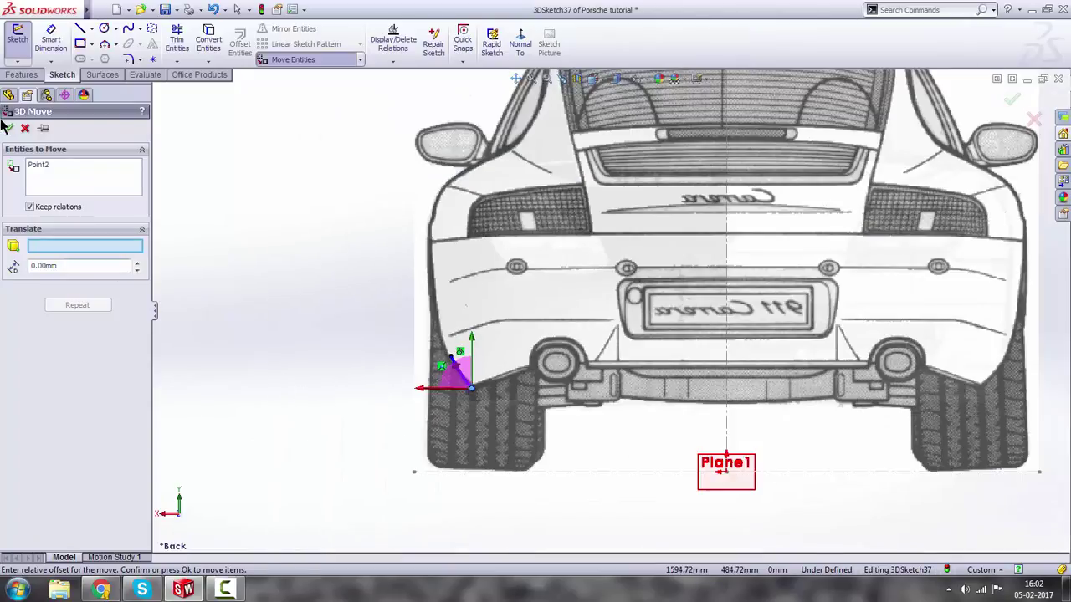
click(25, 129)
scroll(610, 296, up, 3)
middle_drag(616, 289, 723, 286)
click(1010, 101)
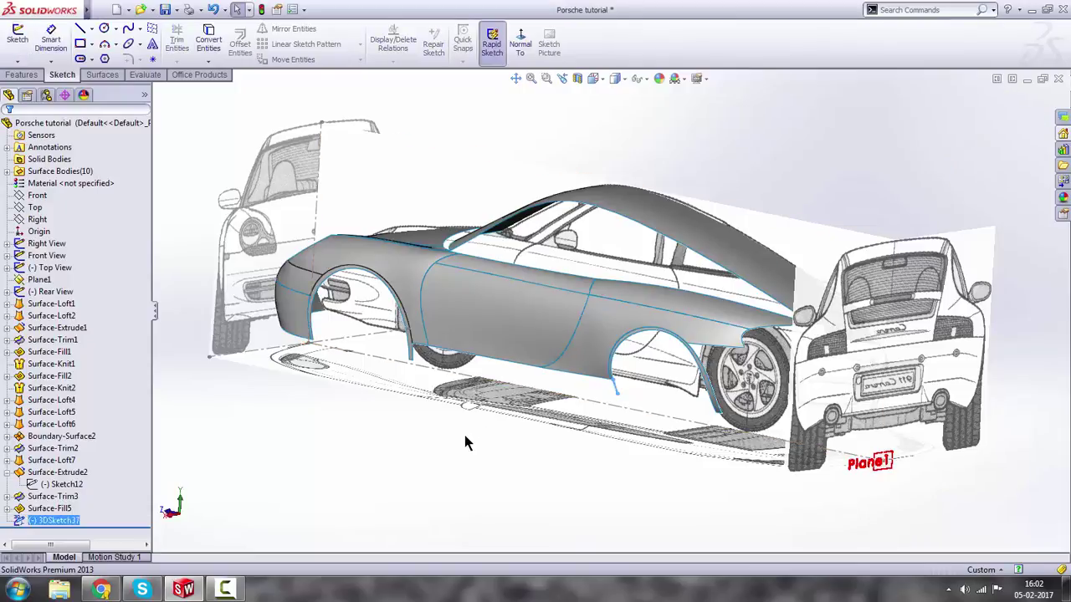
In a new 3D sketch, draw a two-point spline from the front wheel arch strip's lower corner to the rear spline's lower endpoint.
scroll(528, 352, down, 2)
middle_drag(528, 352, 564, 332)
scroll(500, 331, up, 2)
middle_drag(500, 330, 530, 340)
scroll(530, 341, down, 2)
scroll(532, 338, down, 3)
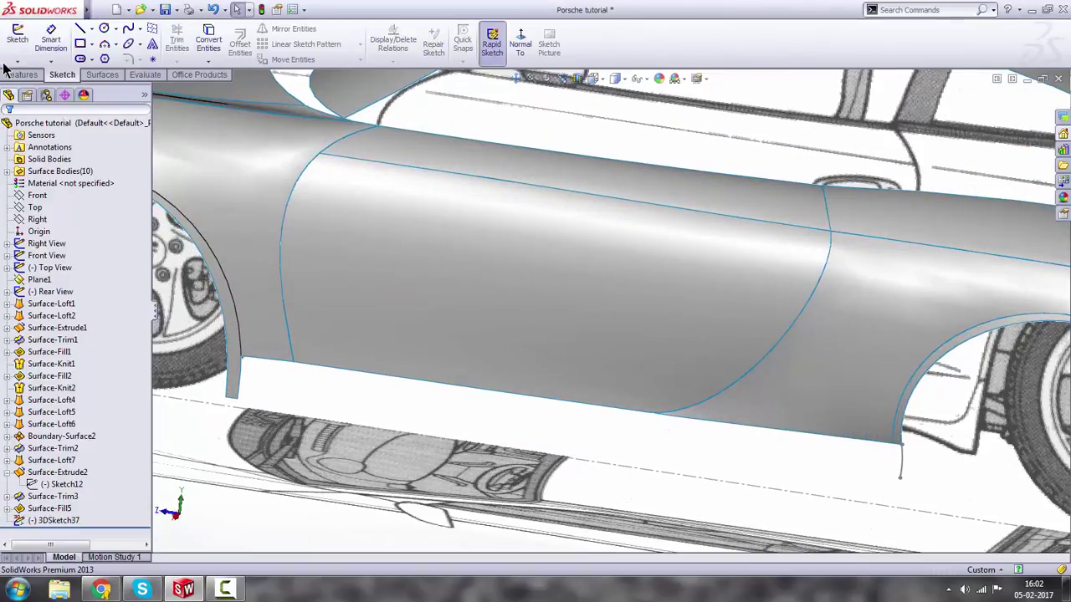
click(17, 64)
click(34, 87)
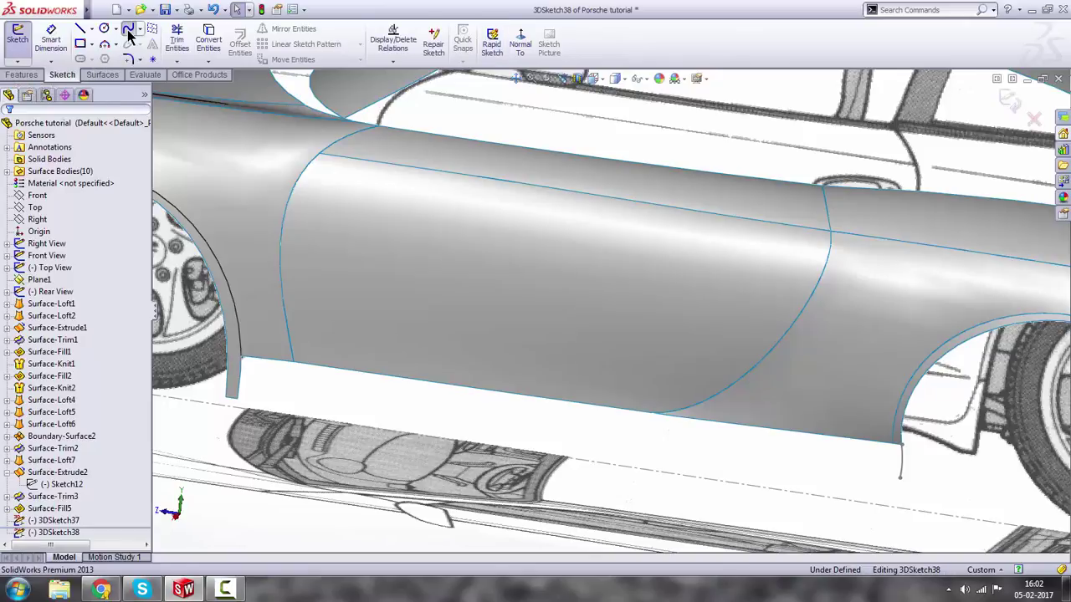
click(128, 32)
scroll(533, 264, up, 4)
scroll(477, 387, down, 1)
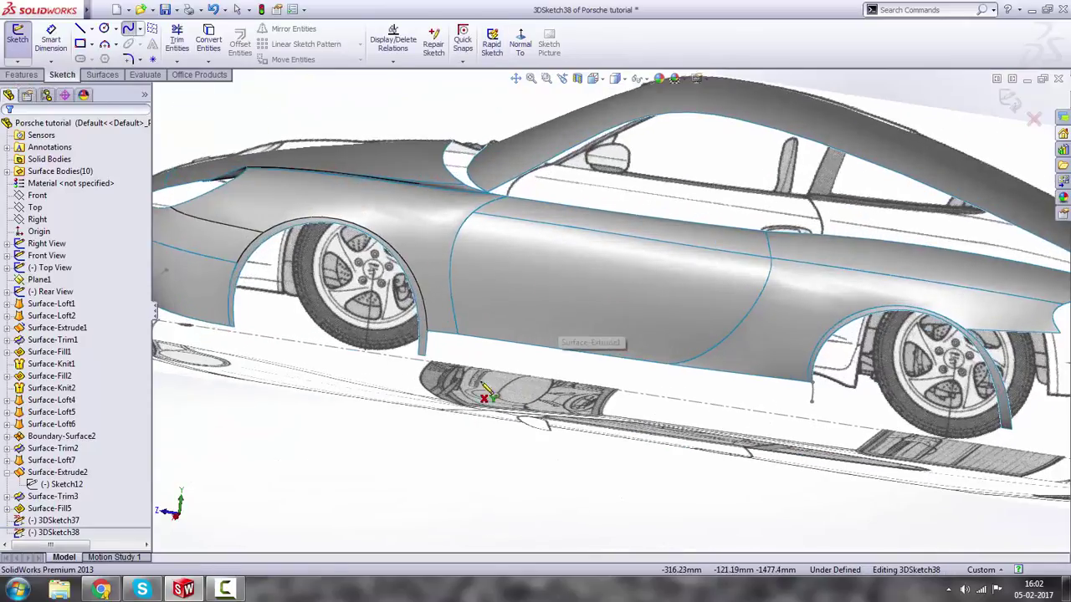
click(425, 358)
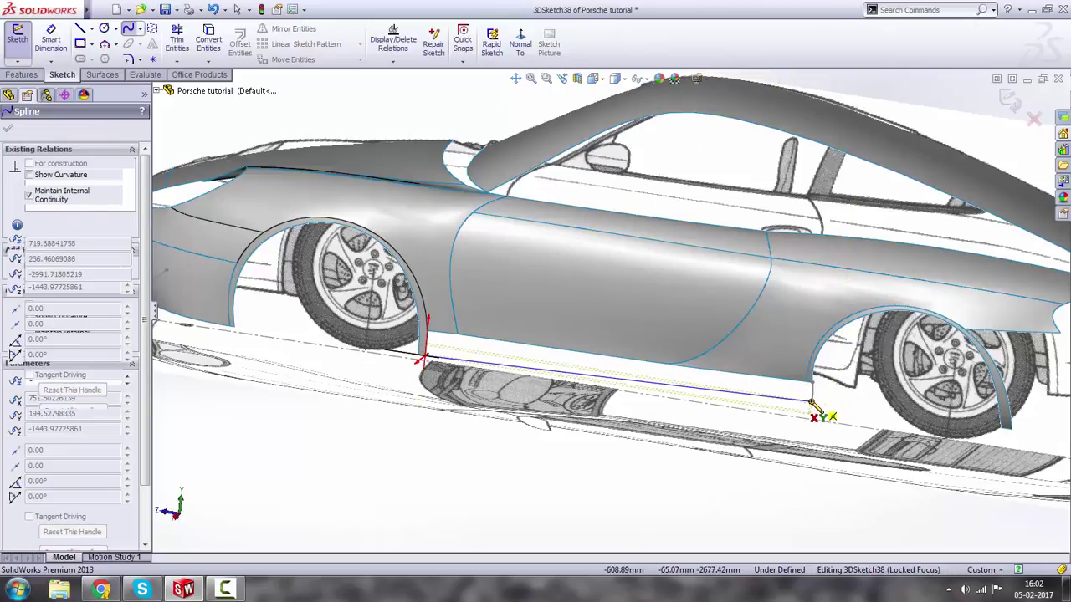
click(811, 408)
key(Escape)
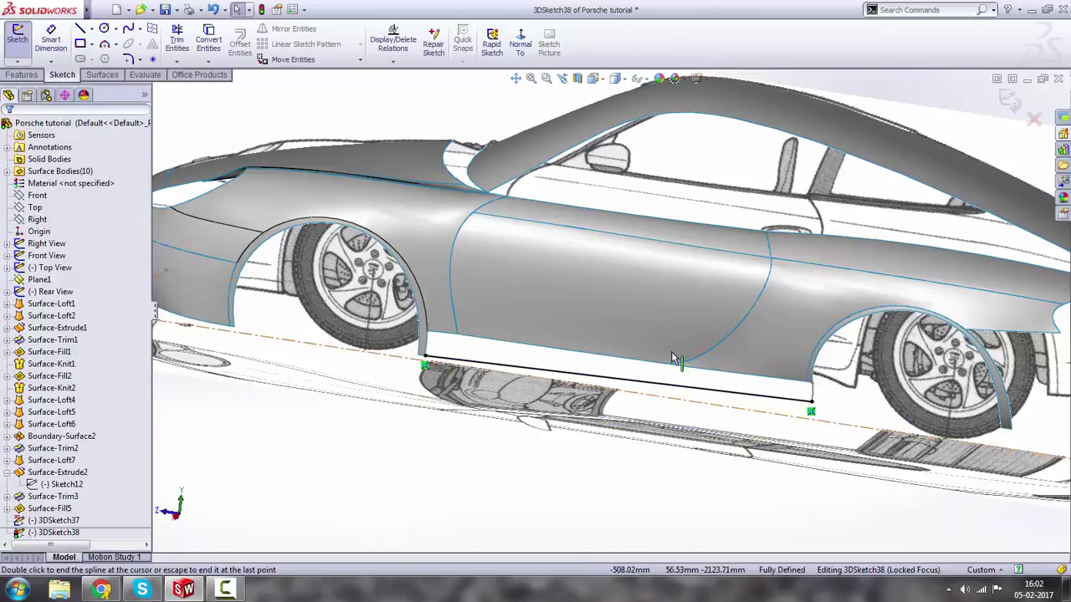
scroll(669, 361, down, 2)
middle_drag(669, 361, 570, 343)
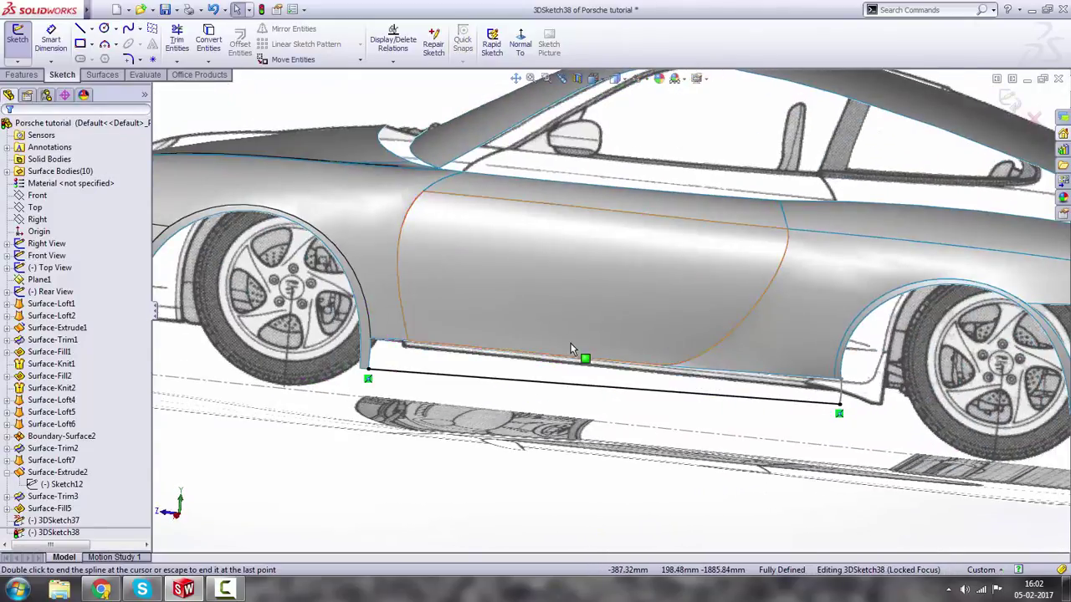
scroll(570, 347, down, 3)
scroll(461, 315, up, 3)
scroll(565, 260, up, 3)
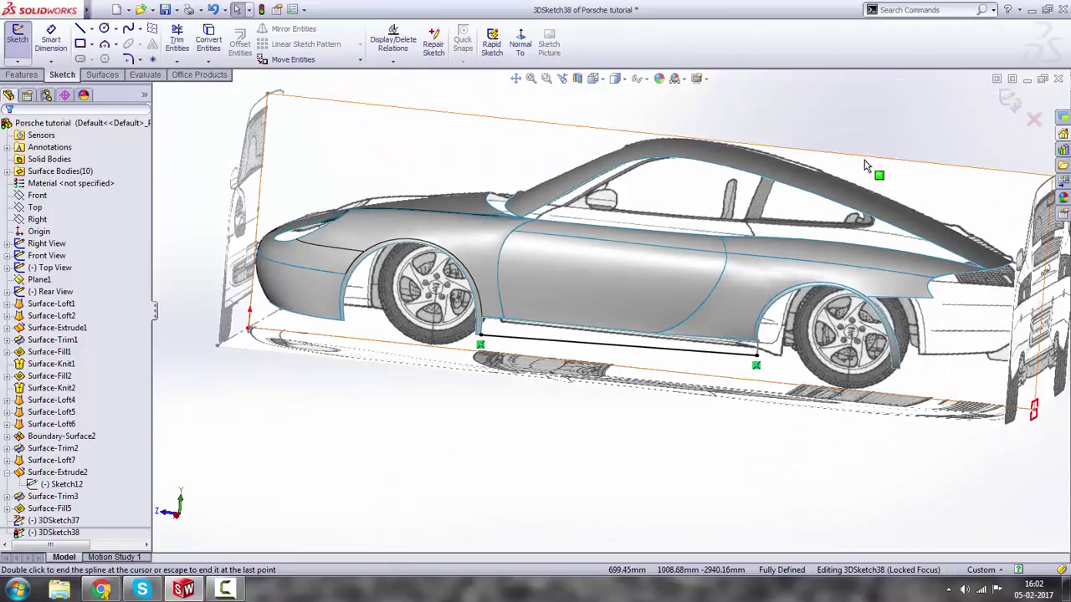
click(1007, 102)
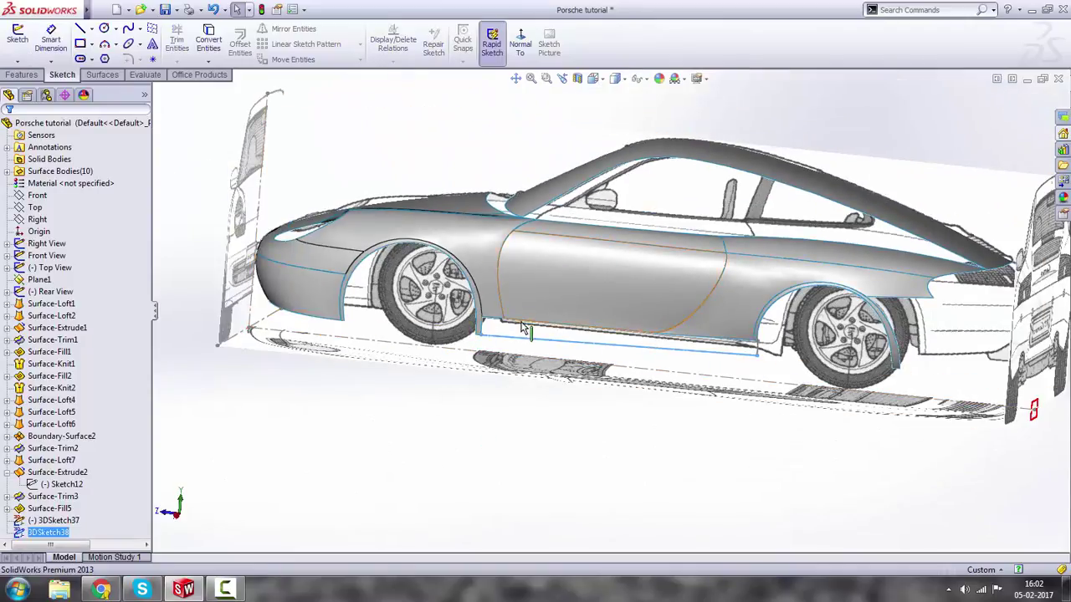
Start a Lofted Surface using the front arch strip's short lower edge and the rear sill spline as profiles.
scroll(382, 451, down, 2)
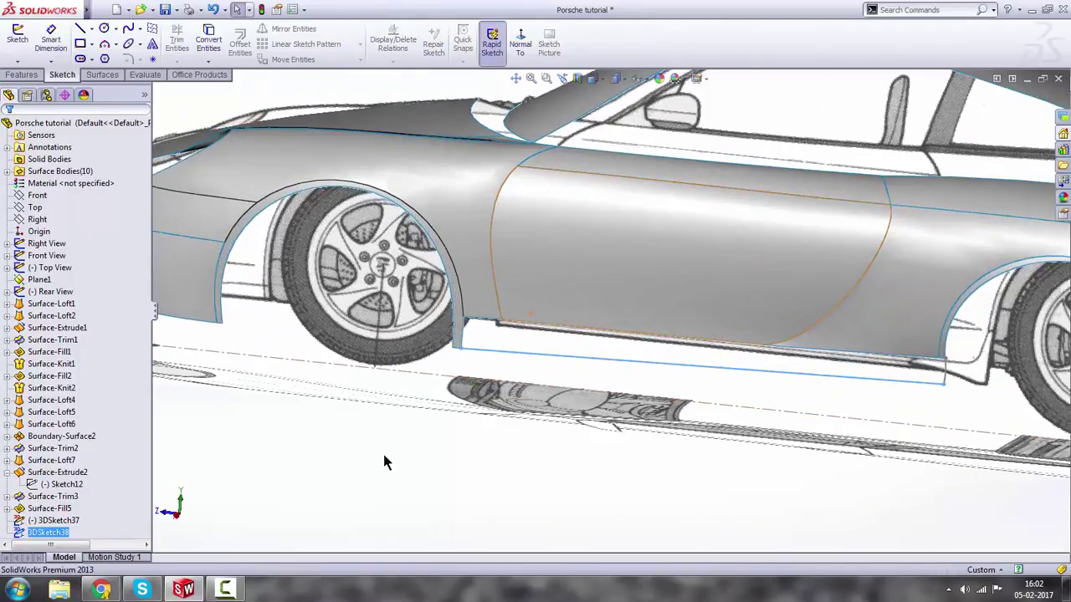
scroll(824, 383, down, 2)
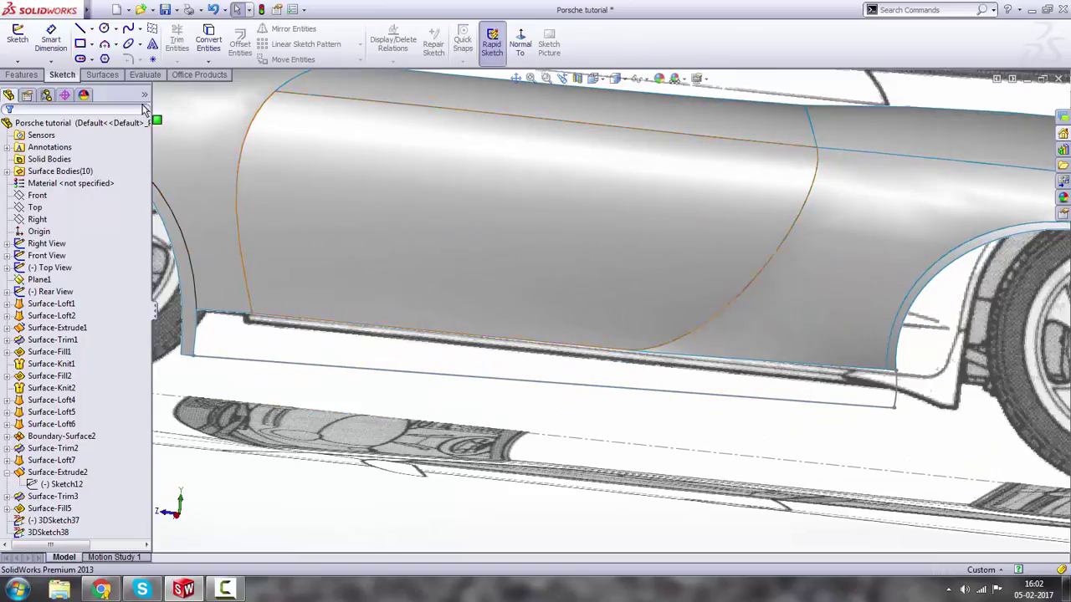
click(22, 75)
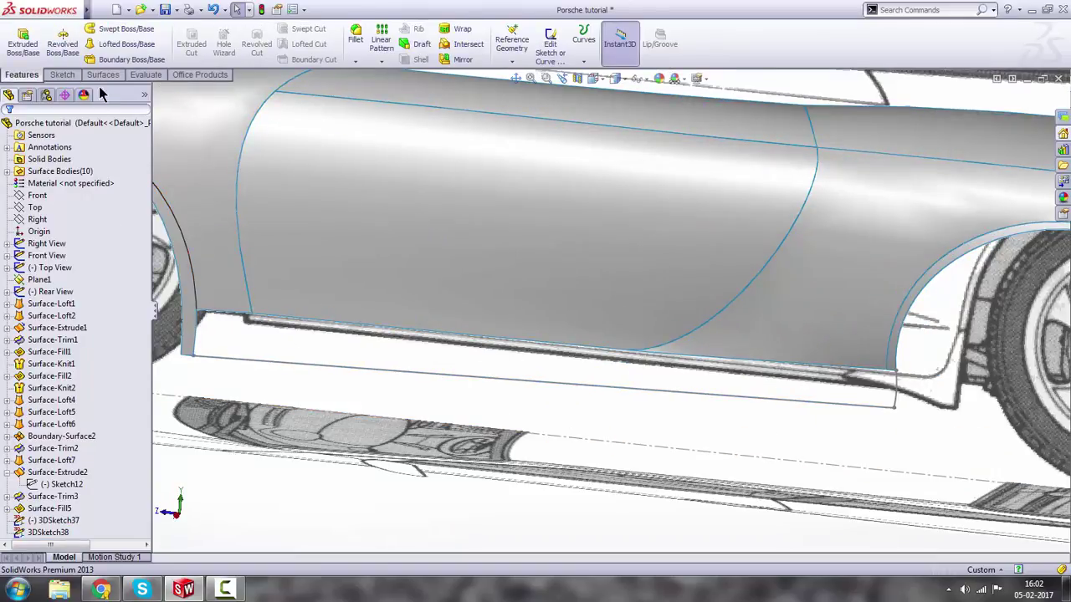
click(109, 74)
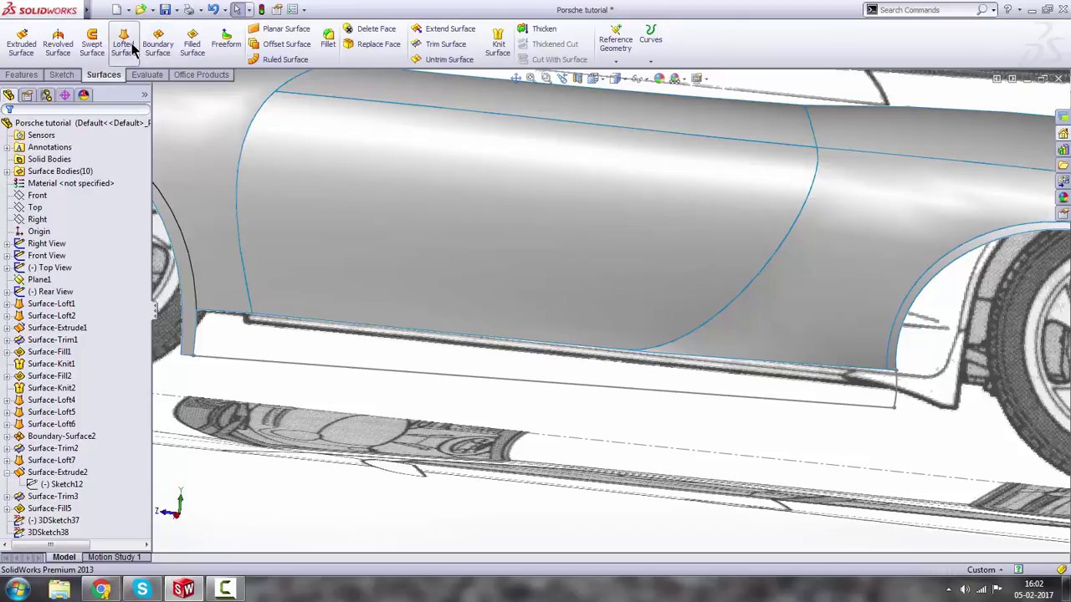
click(124, 46)
click(197, 325)
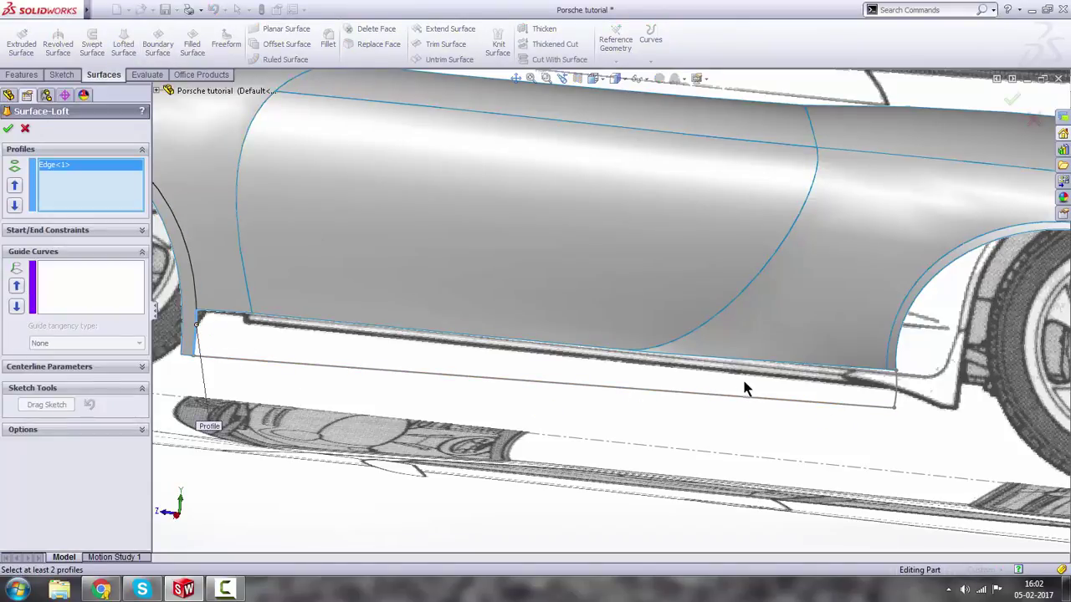
click(896, 389)
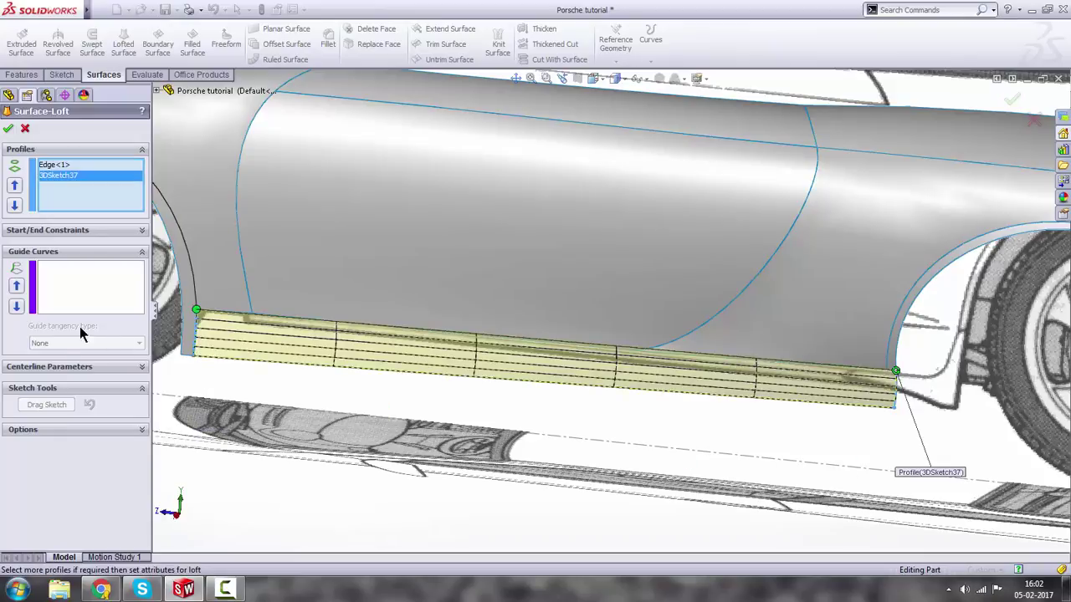
Group the connected lower body edges between the wheel arches with the SelectionManager and use them as the loft's first guide curve.
click(69, 291)
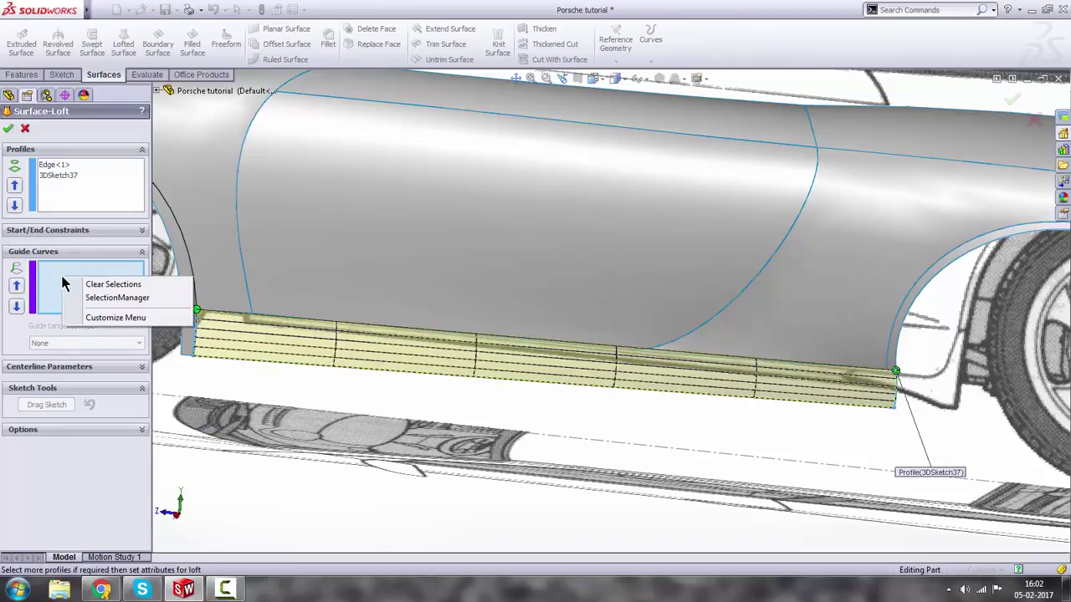
right_click(61, 277)
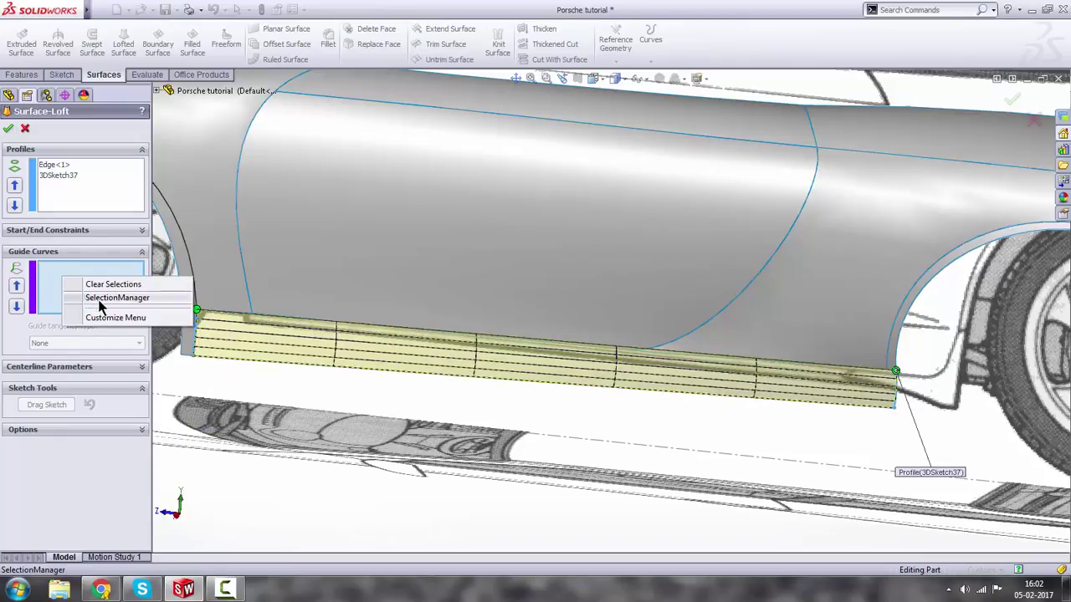
click(100, 297)
click(222, 315)
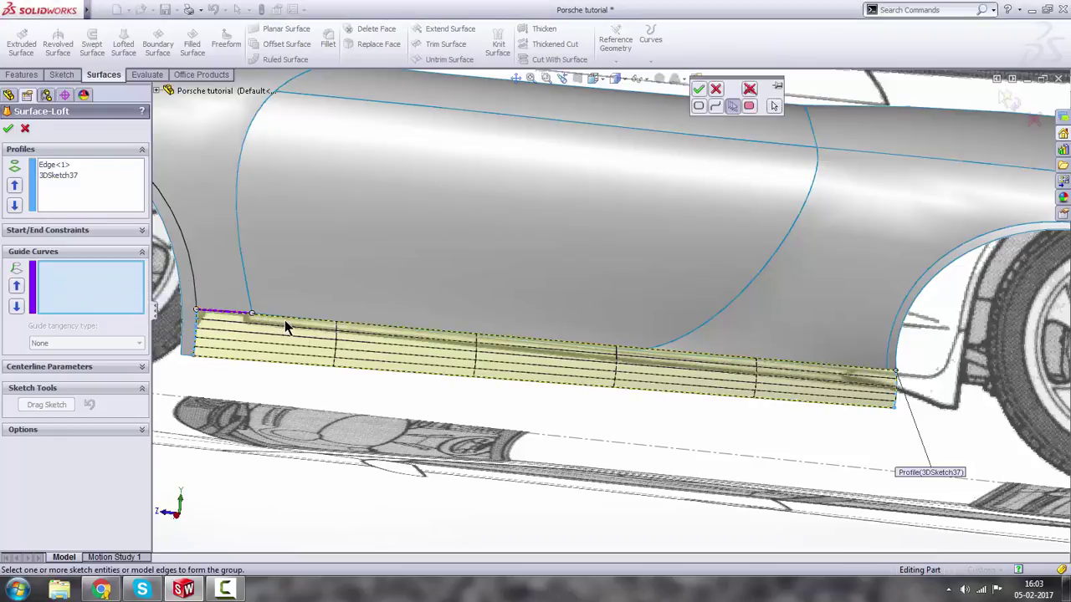
click(289, 326)
scroll(669, 353, down, 5)
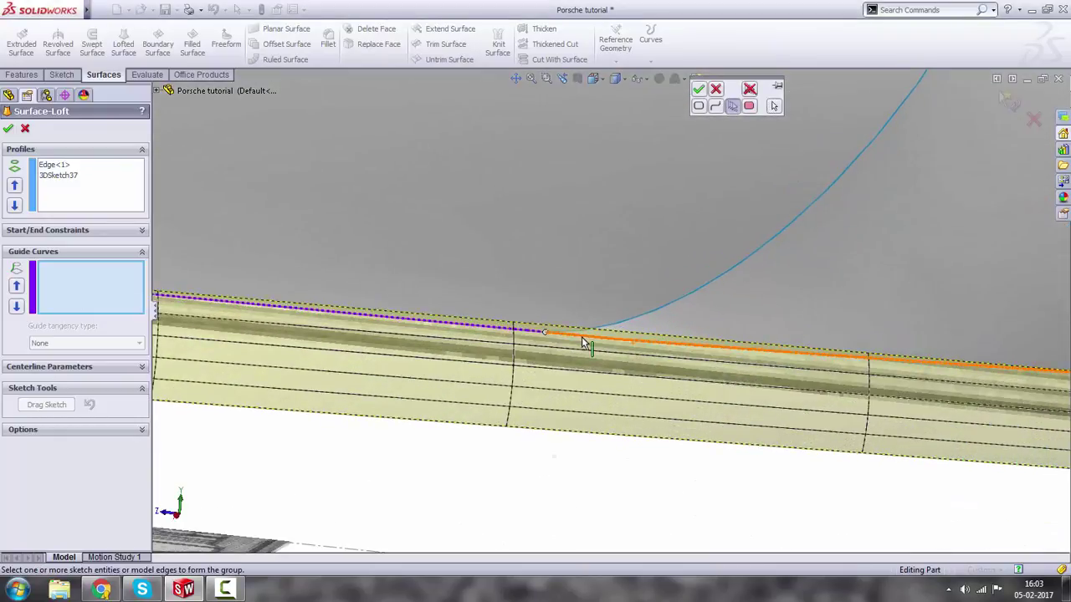
click(778, 354)
scroll(837, 360, up, 3)
scroll(903, 365, down, 5)
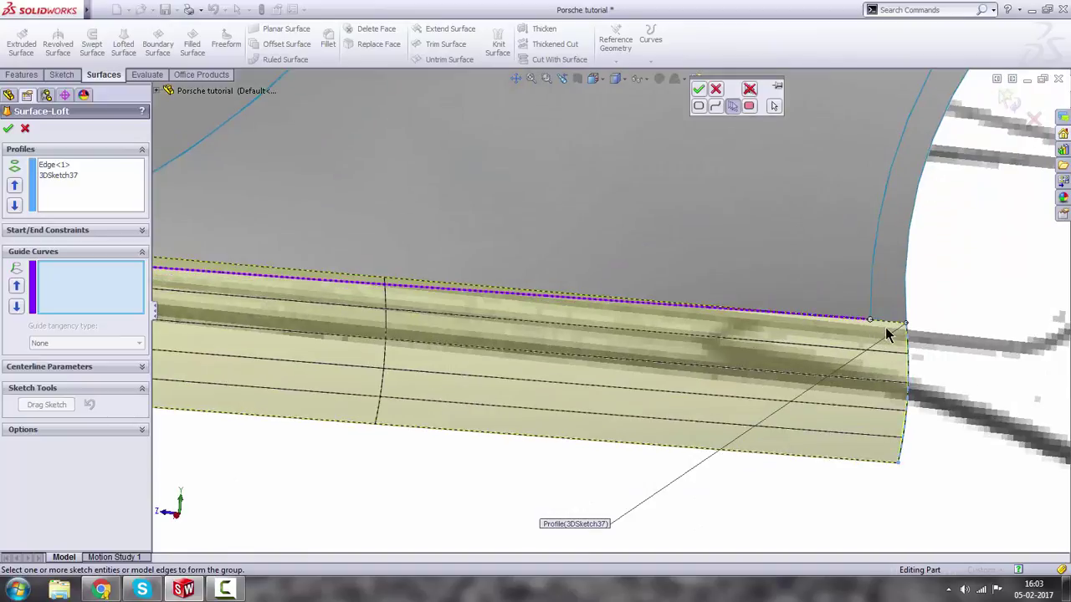
click(885, 322)
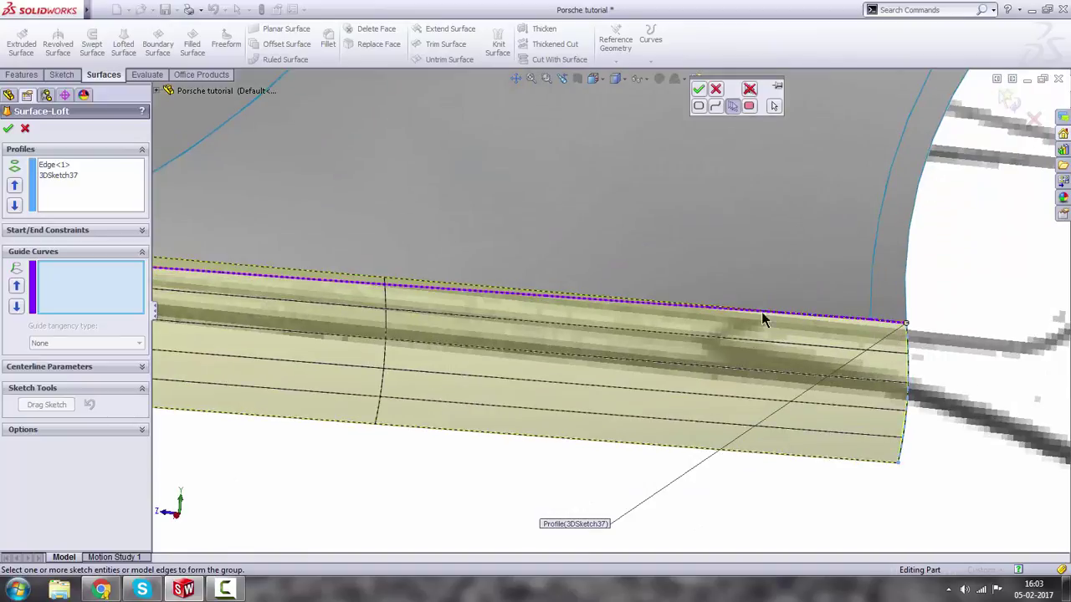
click(698, 89)
scroll(628, 251, up, 4)
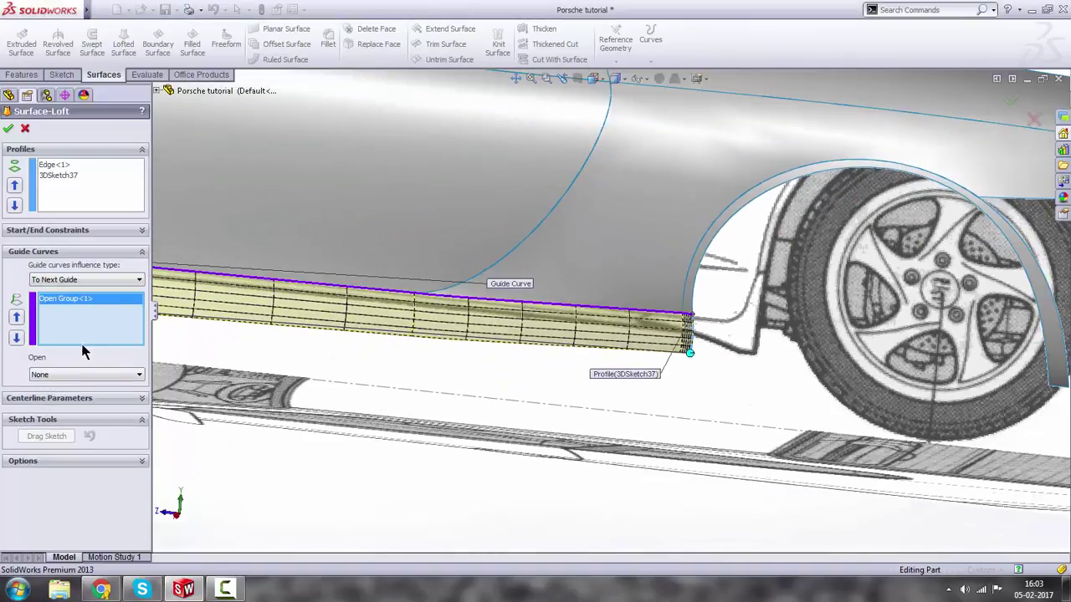
Add the sill's lower 3D spline as the second guide curve and create the lofted sill surface.
scroll(314, 311, down, 2)
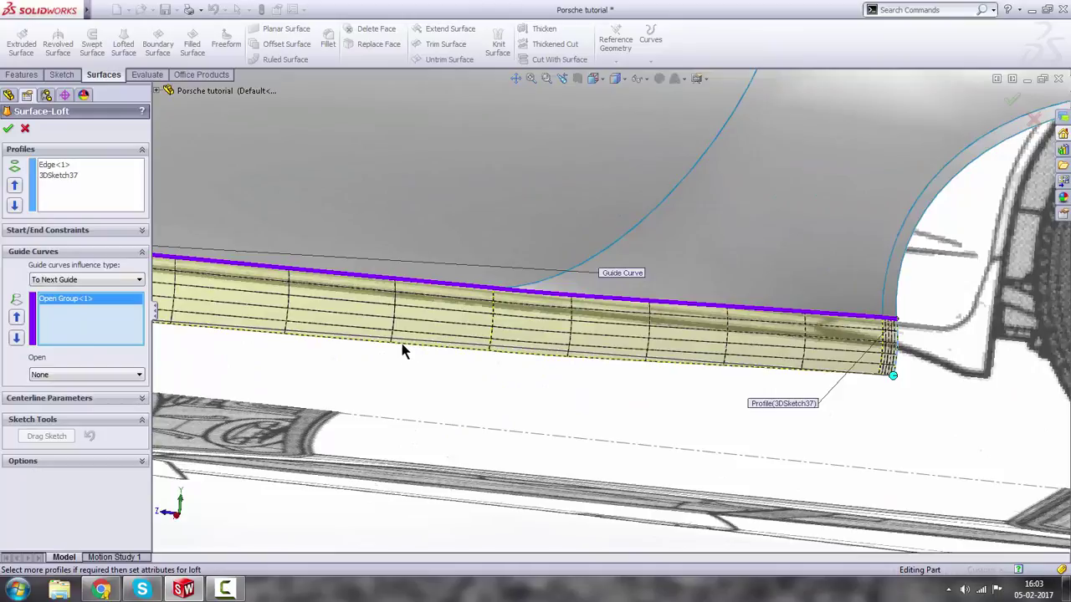
scroll(405, 346, up, 3)
scroll(267, 316, down, 4)
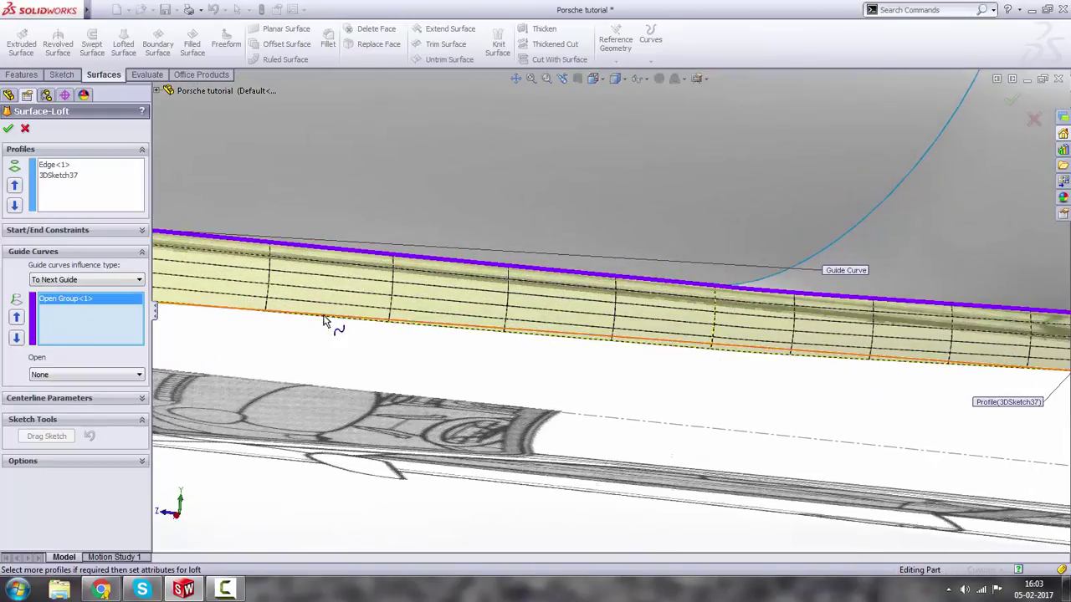
click(470, 325)
scroll(473, 335, up, 4)
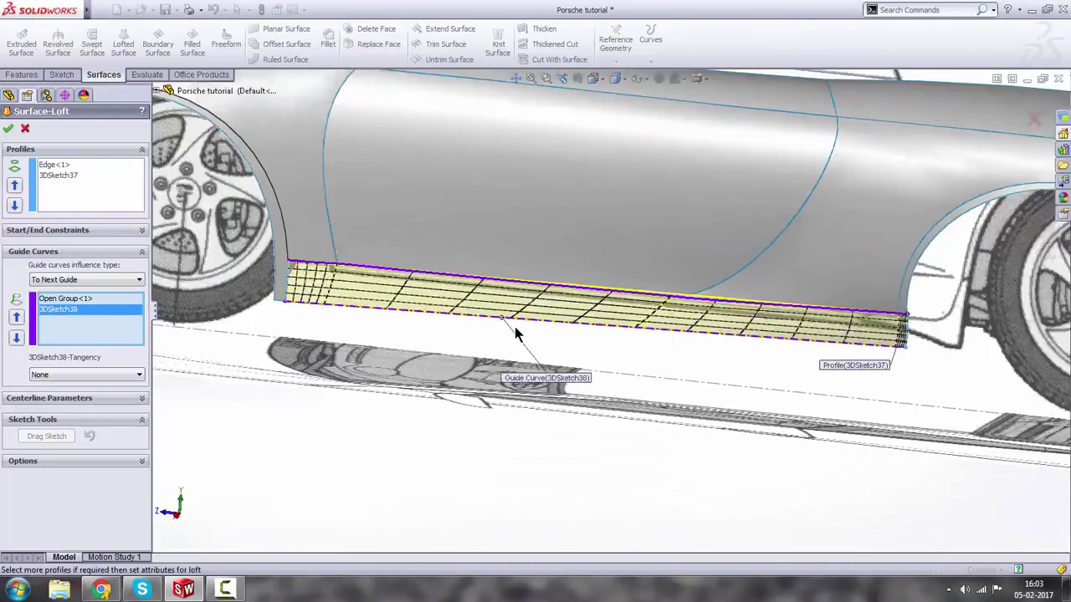
scroll(539, 266, down, 5)
middle_drag(539, 266, 490, 262)
click(8, 130)
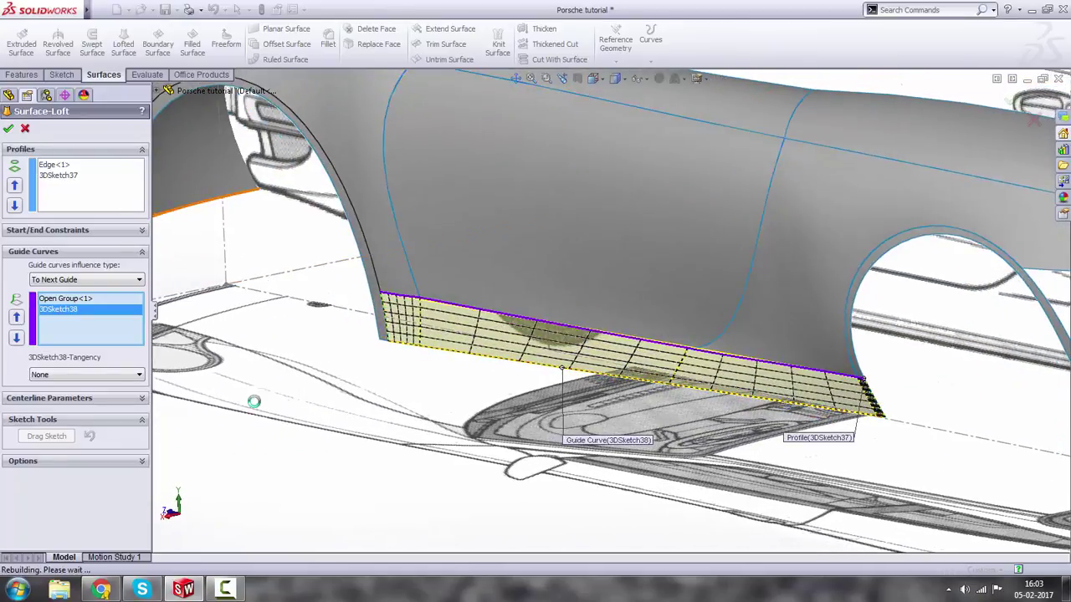
Inspect the lofted sill surface along the car's side and save the part.
middle_drag(562, 319, 689, 241)
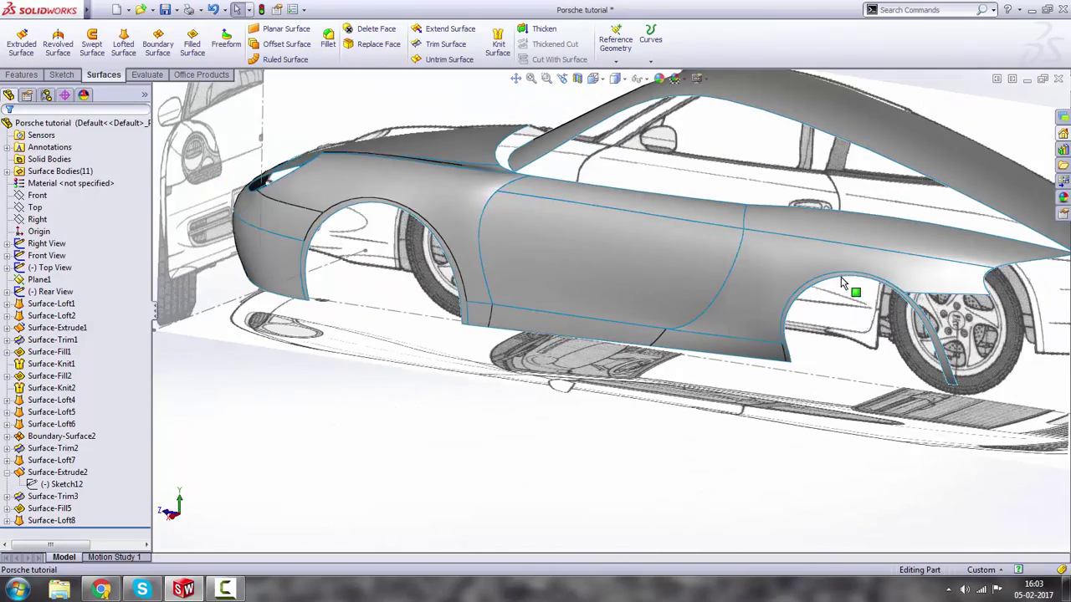
scroll(842, 283, down, 2)
mouse_move(772, 301)
middle_down()
mouse_move(796, 270)
mouse_move(765, 286)
middle_up()
scroll(765, 284, up, 3)
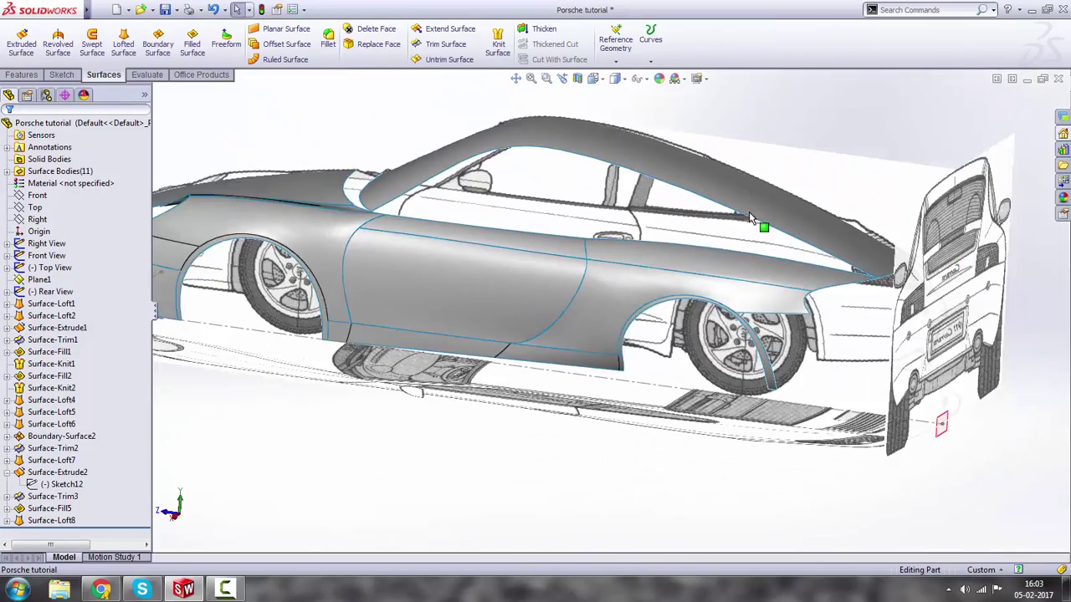
scroll(748, 213, down, 3)
scroll(721, 331, up, 1)
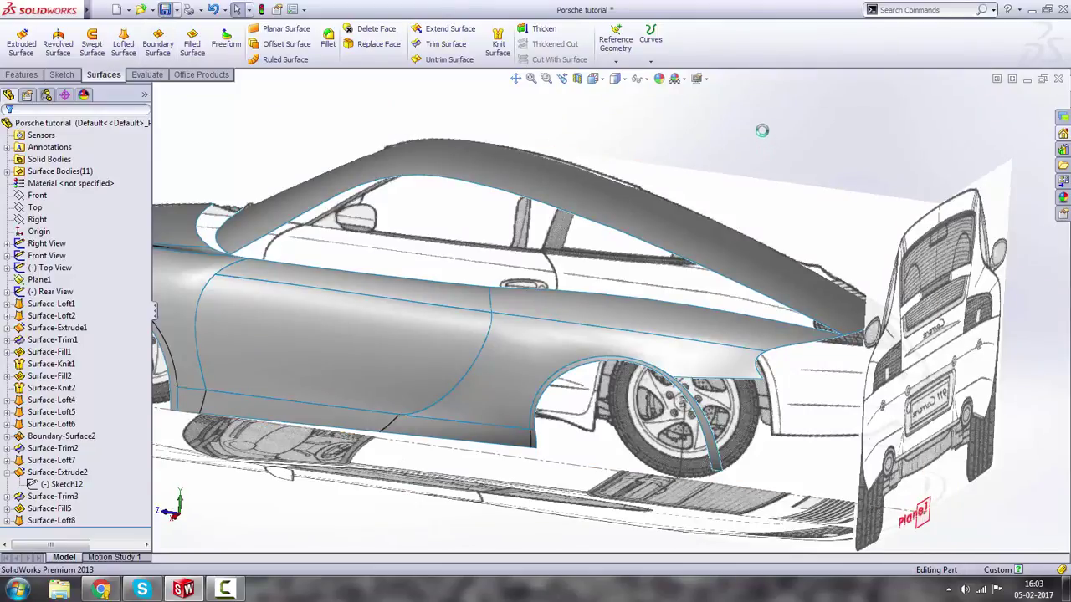
In a new sketch on the Right plane, draw a two-point spline about 166 mm long from the roof's rear tip to the tail outline at the taillight's lower edge.
key(space)
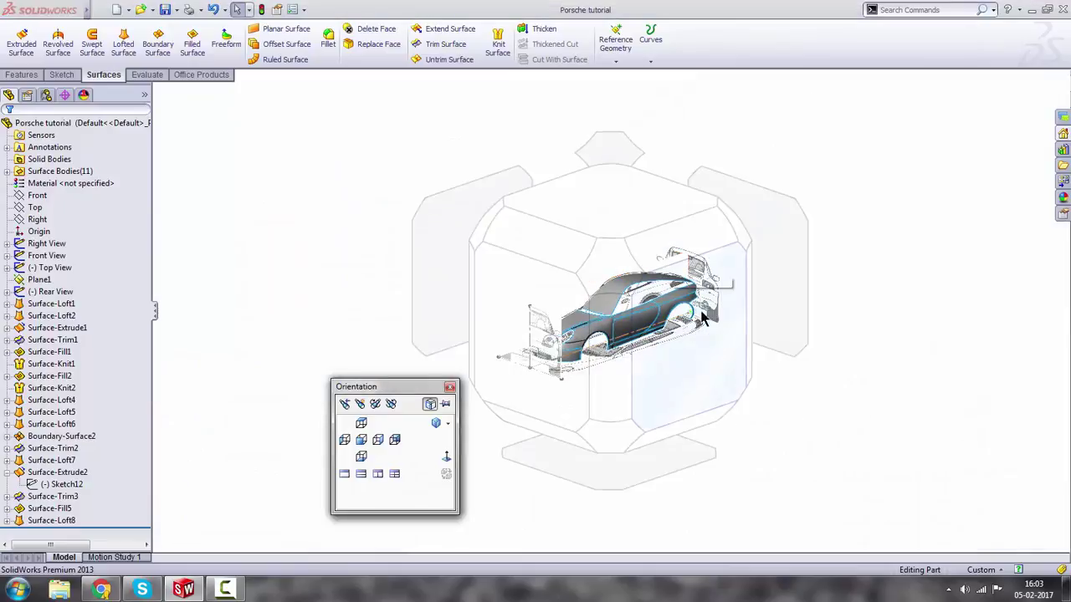
click(709, 304)
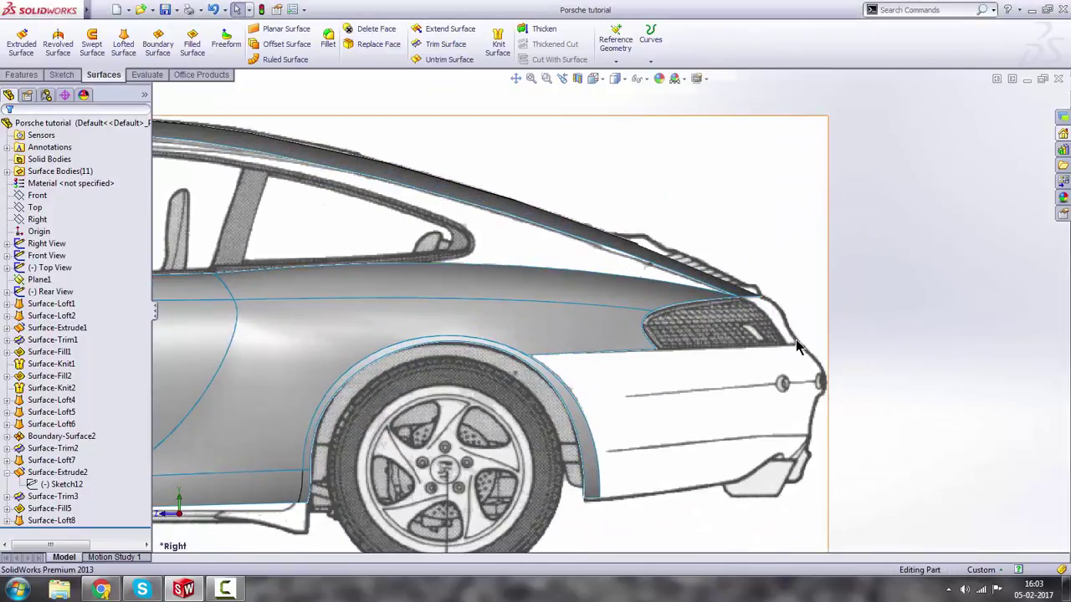
scroll(800, 335, down, 4)
scroll(723, 314, down, 1)
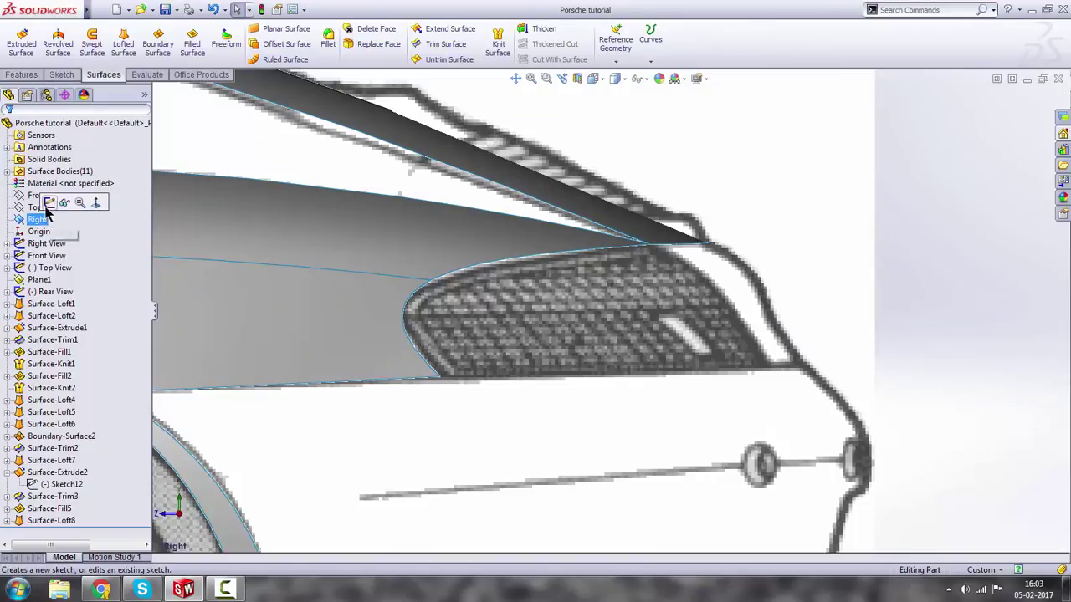
click(56, 201)
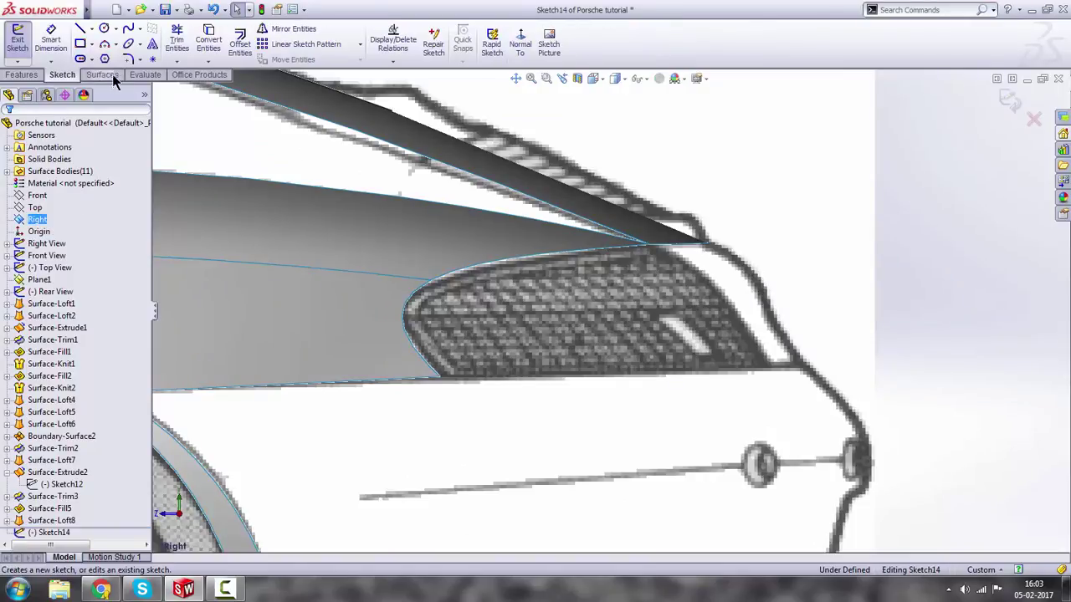
click(128, 30)
scroll(726, 287, down, 4)
scroll(726, 287, down, 1)
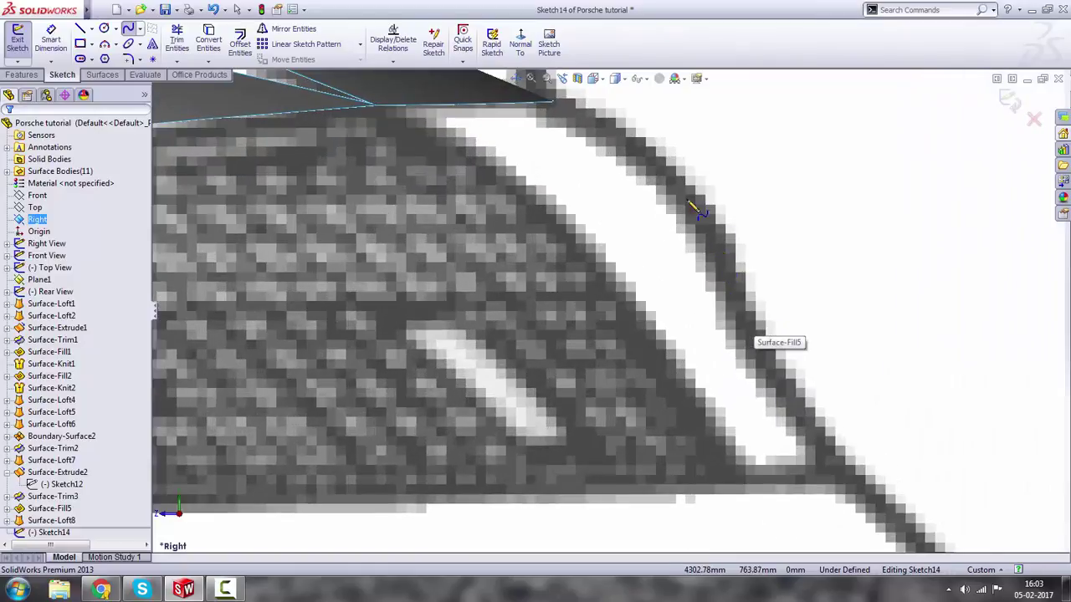
click(552, 101)
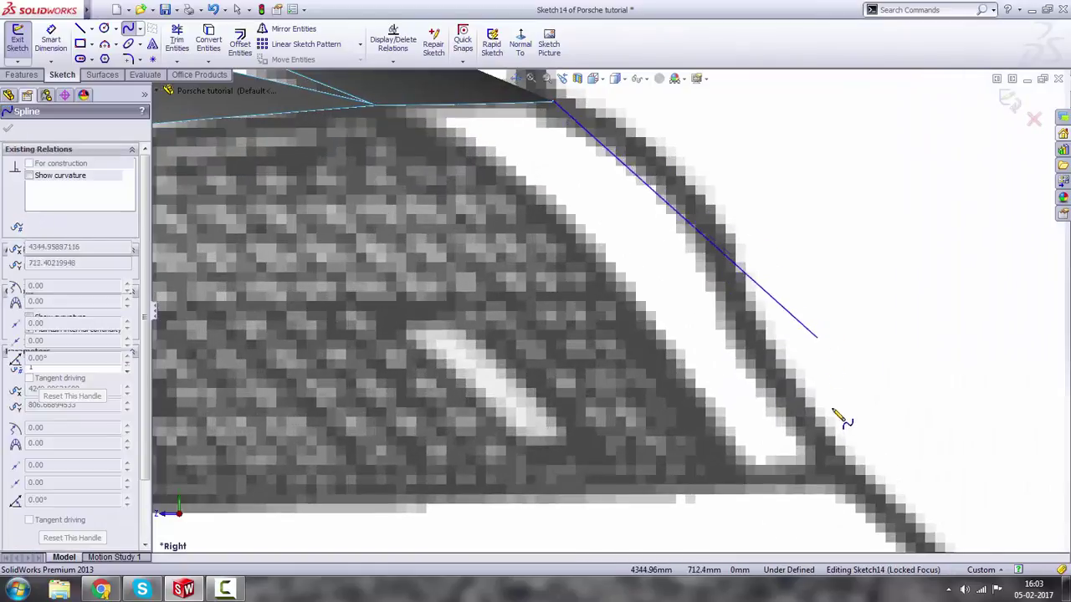
scroll(828, 430, up, 1)
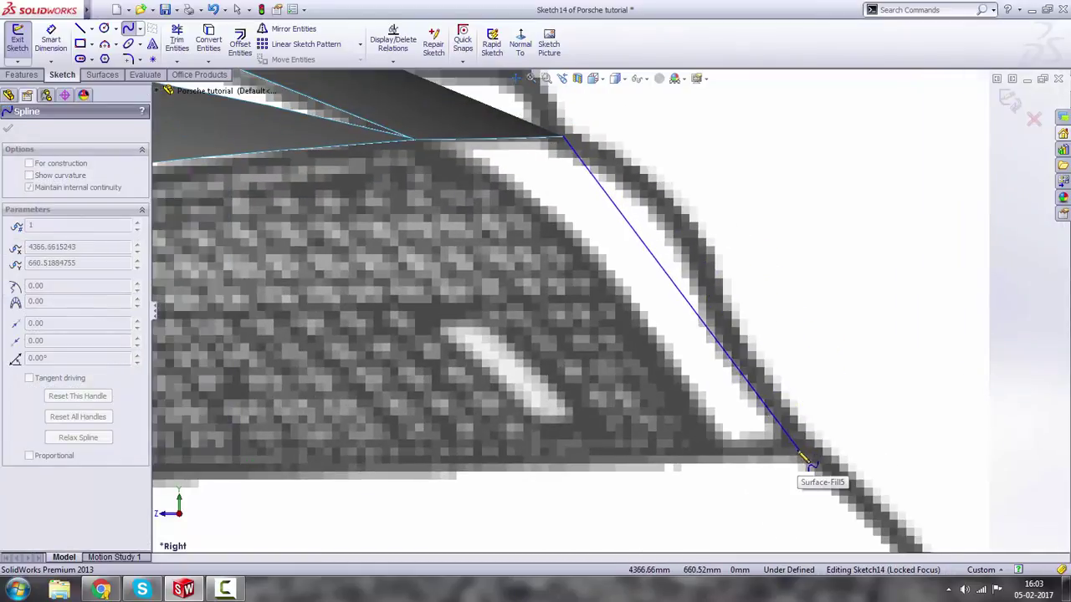
scroll(795, 452, up, 2)
click(738, 407)
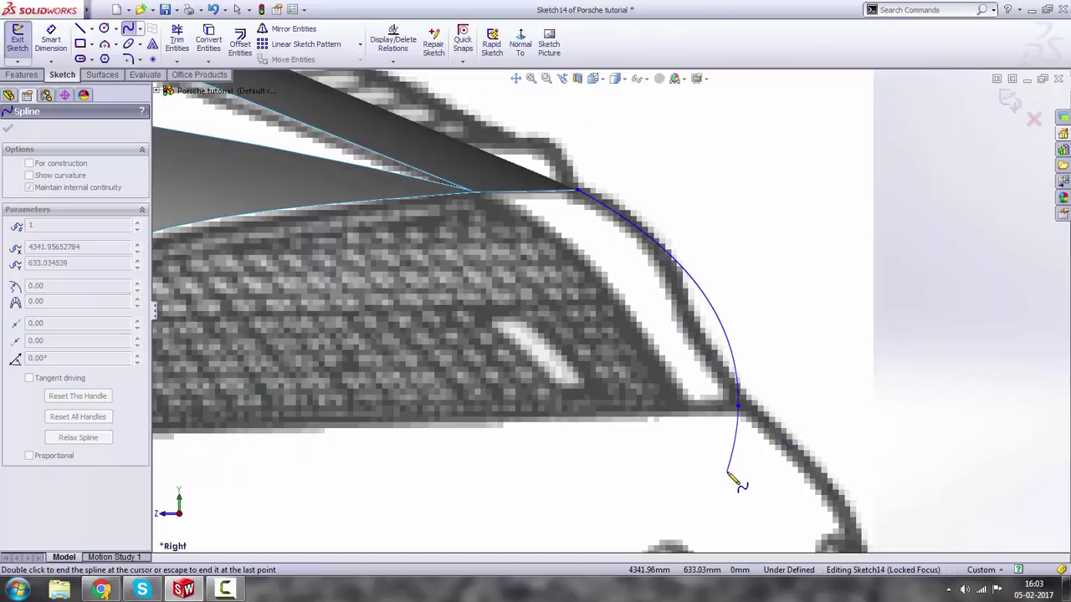
key(Escape)
Adjust the tangent handles at both ends of the tail spline so it curves along the blueprint's rear outline.
click(641, 278)
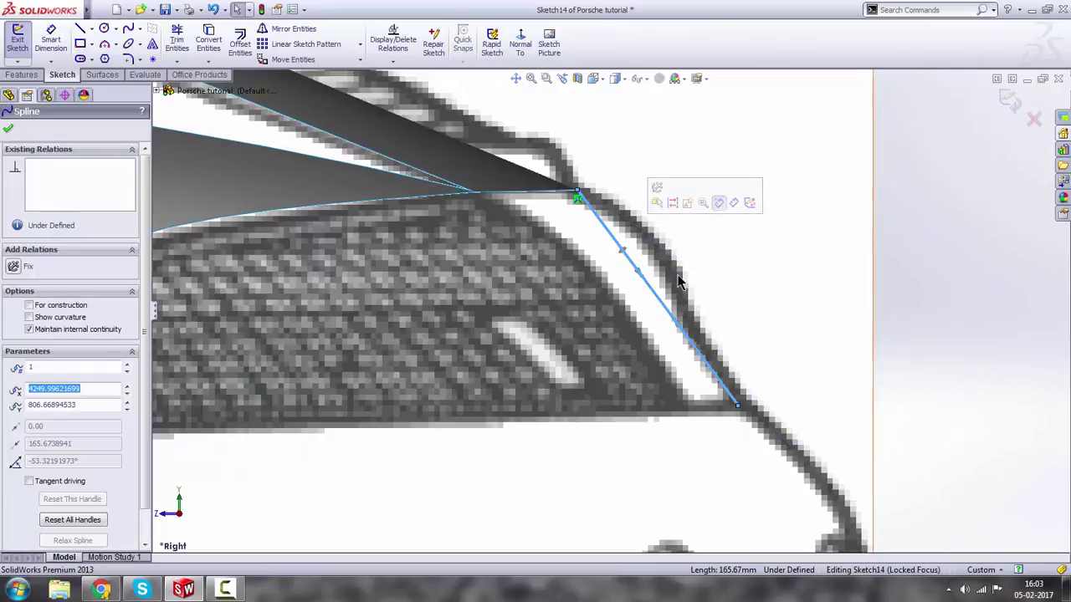
drag(641, 277, 679, 254)
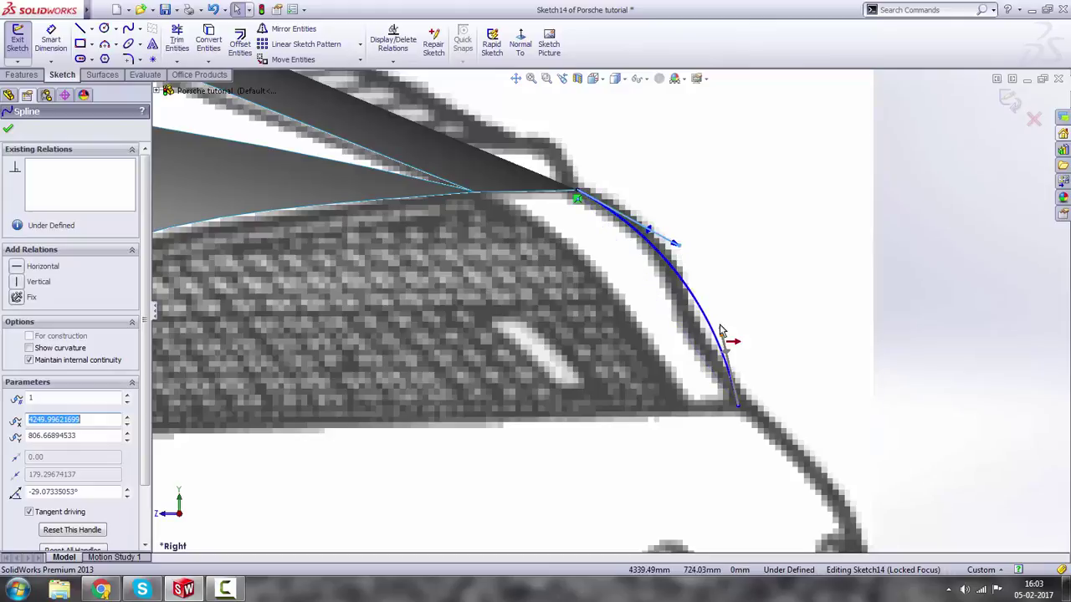
drag(721, 331, 671, 289)
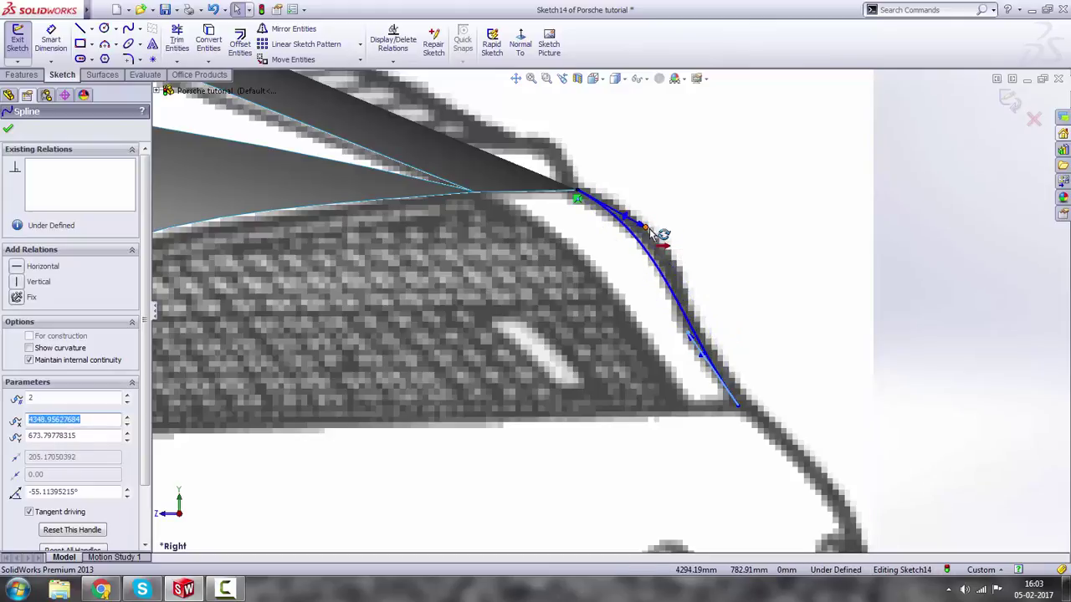
drag(658, 235, 636, 234)
click(687, 339)
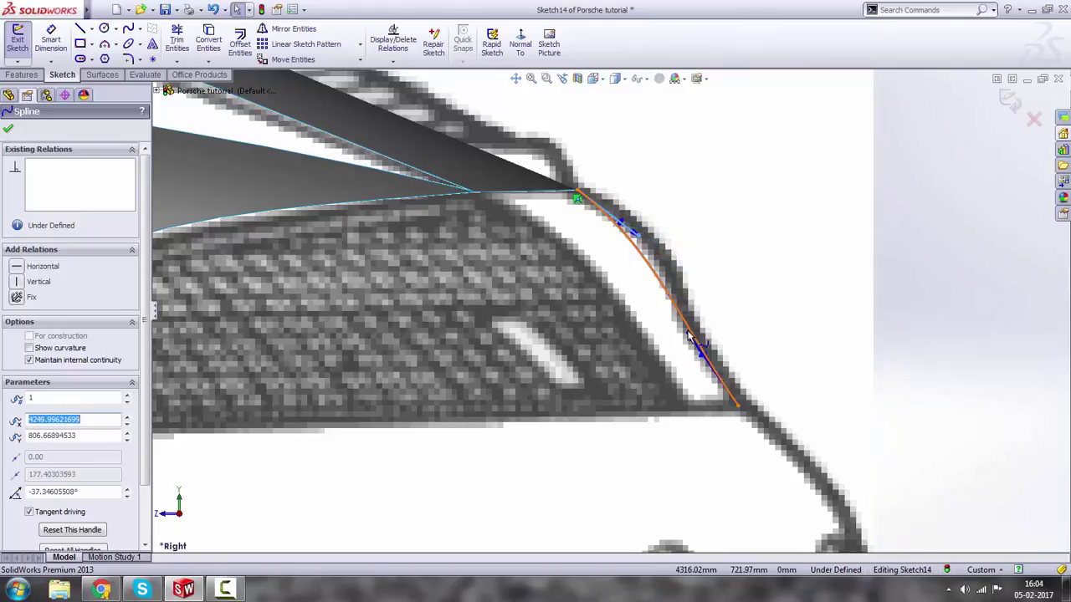
drag(688, 335, 694, 343)
click(813, 316)
Check the tail spline against the back view blueprint and exit the sketch.
scroll(599, 237, up, 4)
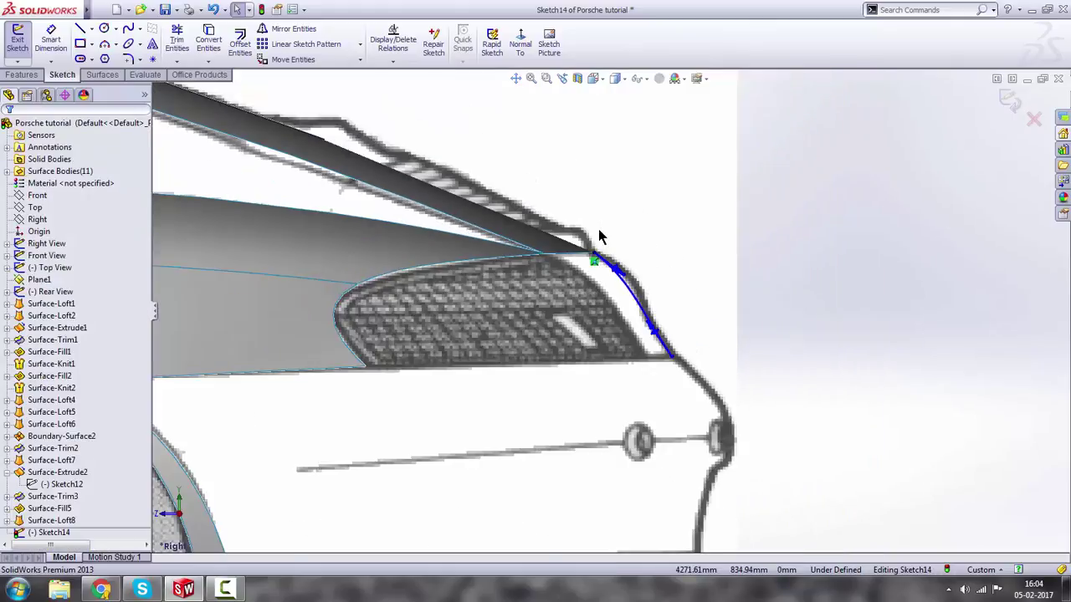
scroll(599, 237, up, 2)
key(space)
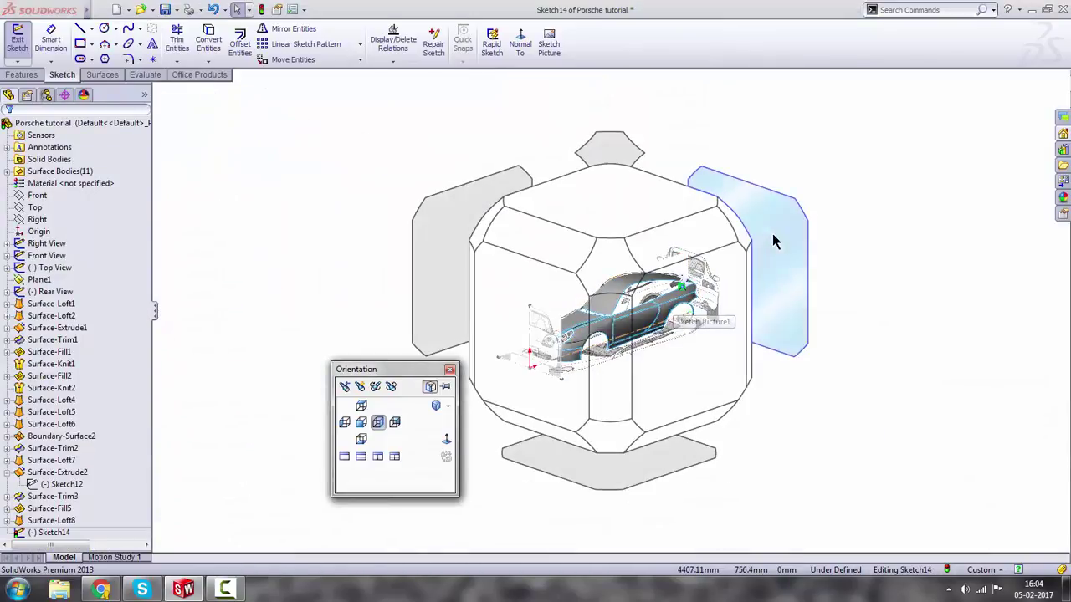
click(772, 237)
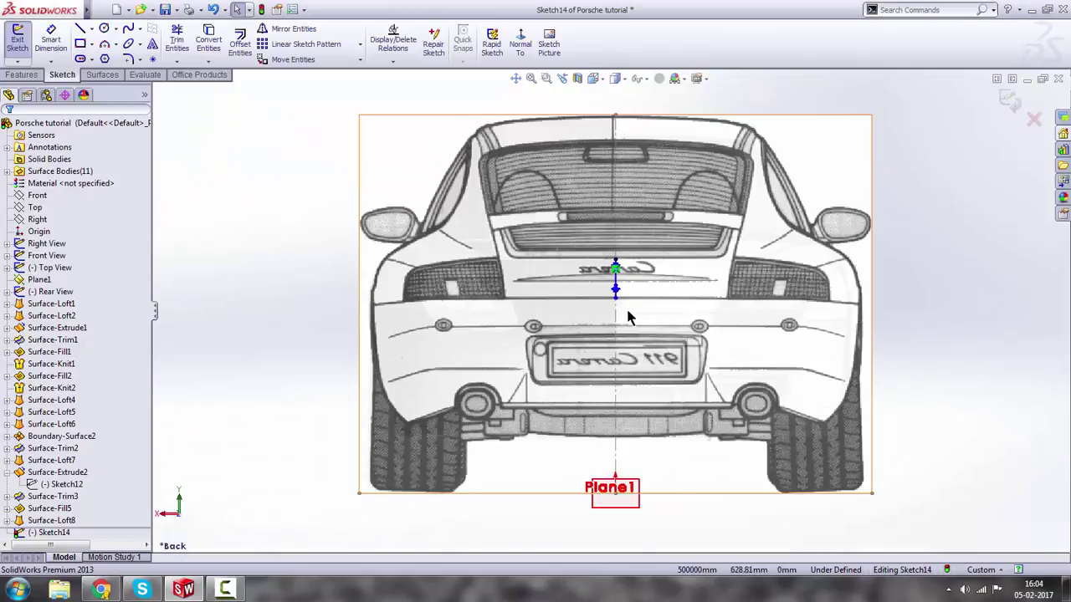
scroll(598, 294, down, 5)
scroll(599, 294, up, 4)
middle_drag(616, 301, 678, 306)
click(1006, 100)
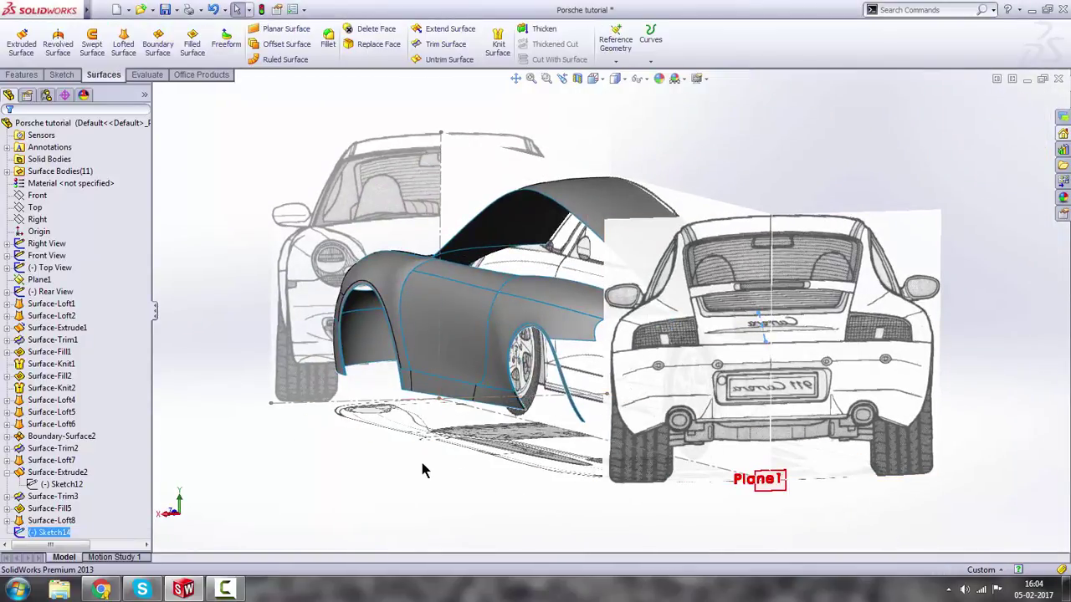
In a new 3D sketch, draw a two-point spline about 834 mm long from the tail spline's lower end to the rear fender surface's lower corner.
mouse_move(420, 459)
middle_down()
mouse_move(726, 322)
mouse_move(796, 306)
middle_up()
scroll(795, 306, down, 2)
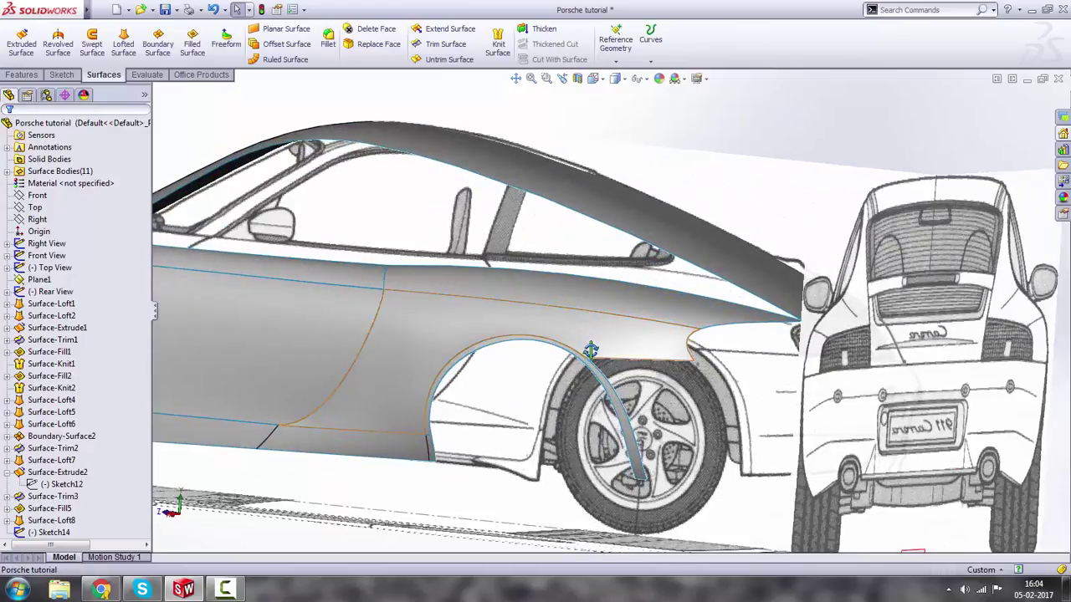
middle_drag(587, 355, 527, 351)
click(61, 75)
click(17, 59)
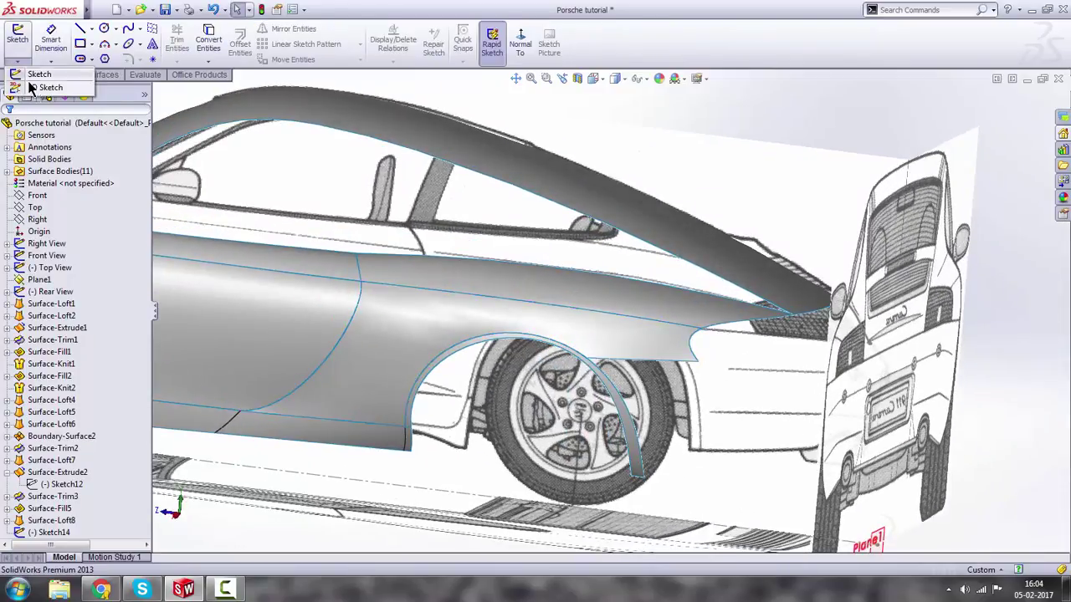
click(35, 86)
click(127, 30)
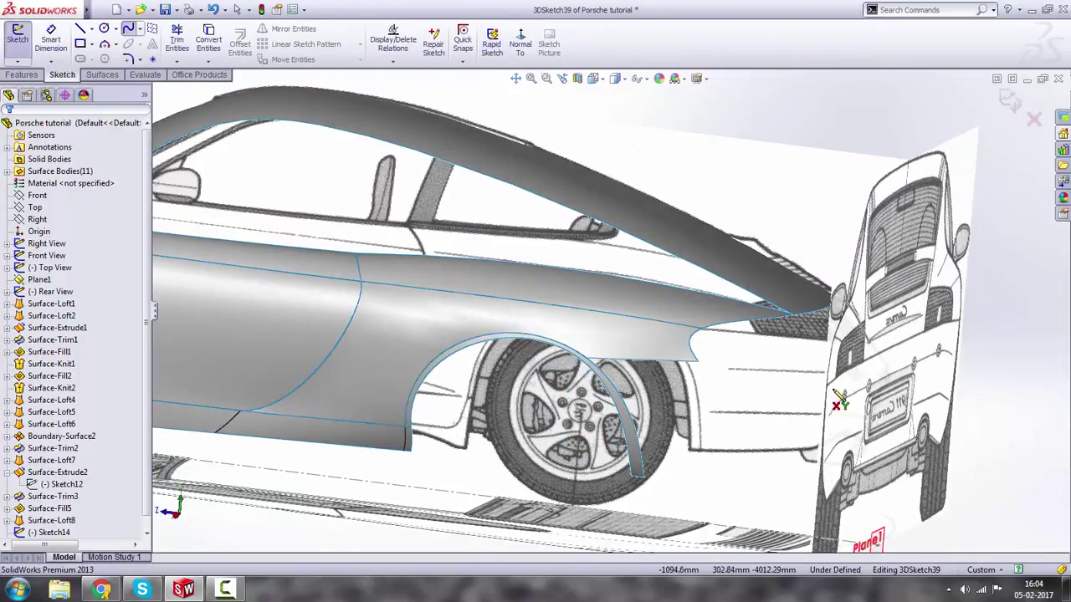
scroll(838, 402, down, 2)
scroll(711, 353, down, 2)
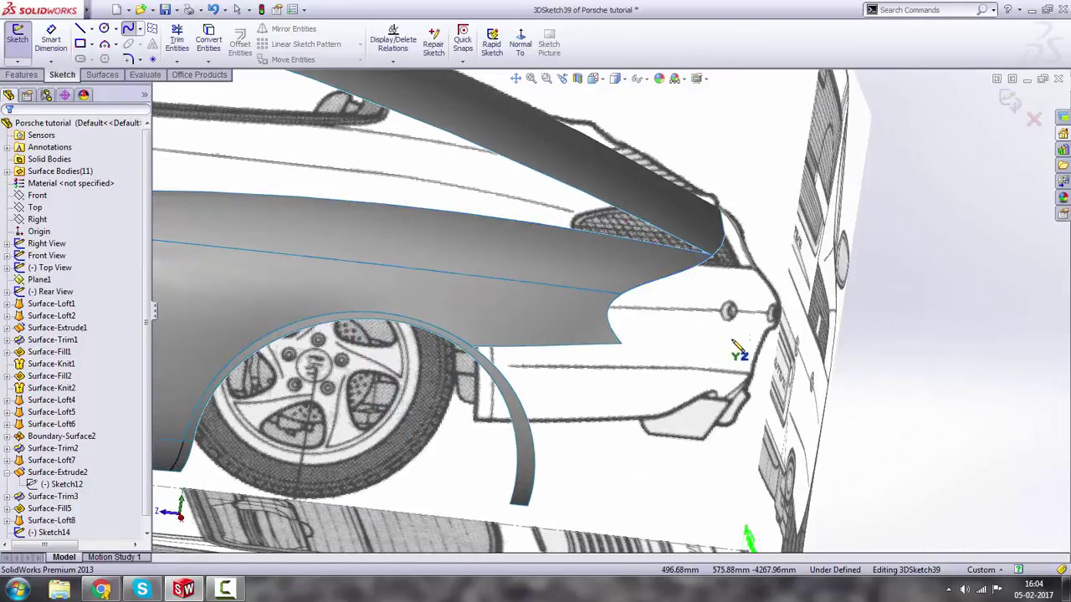
click(753, 268)
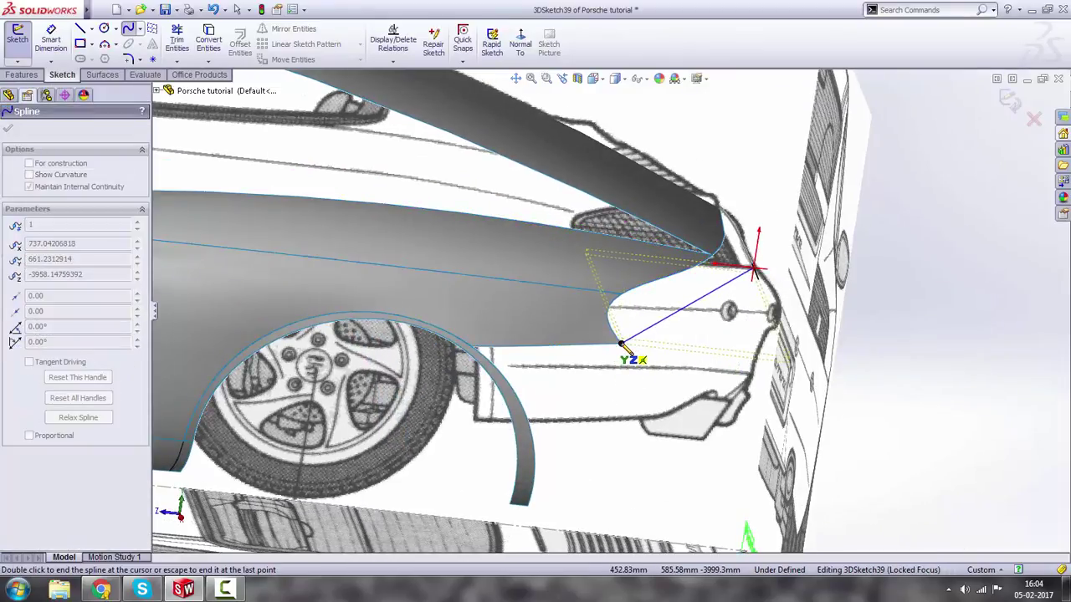
click(621, 343)
key(Escape)
In the top view, adjust the tangent handles at both ends of the 3D spline so it follows the blueprint's rear outline around the taillight.
key(space)
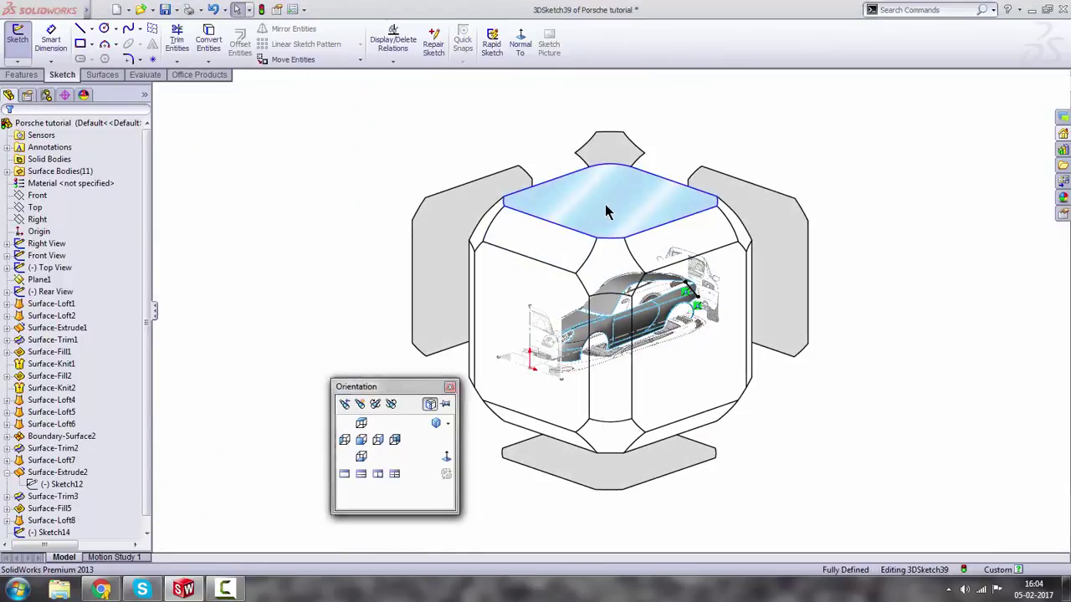
click(606, 212)
scroll(635, 234, down, 5)
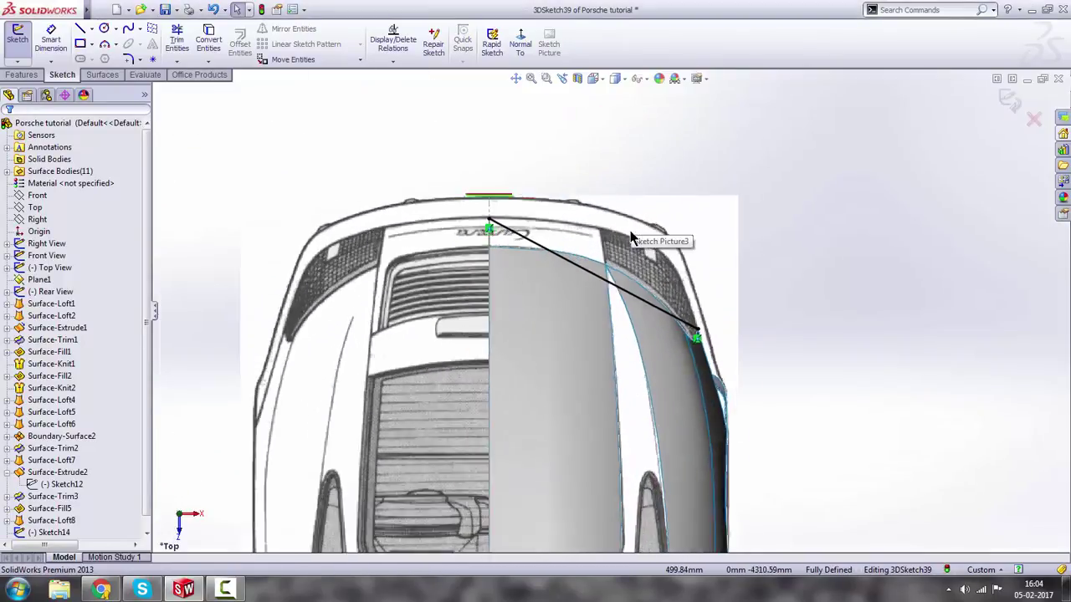
scroll(631, 238, down, 3)
scroll(550, 315, down, 3)
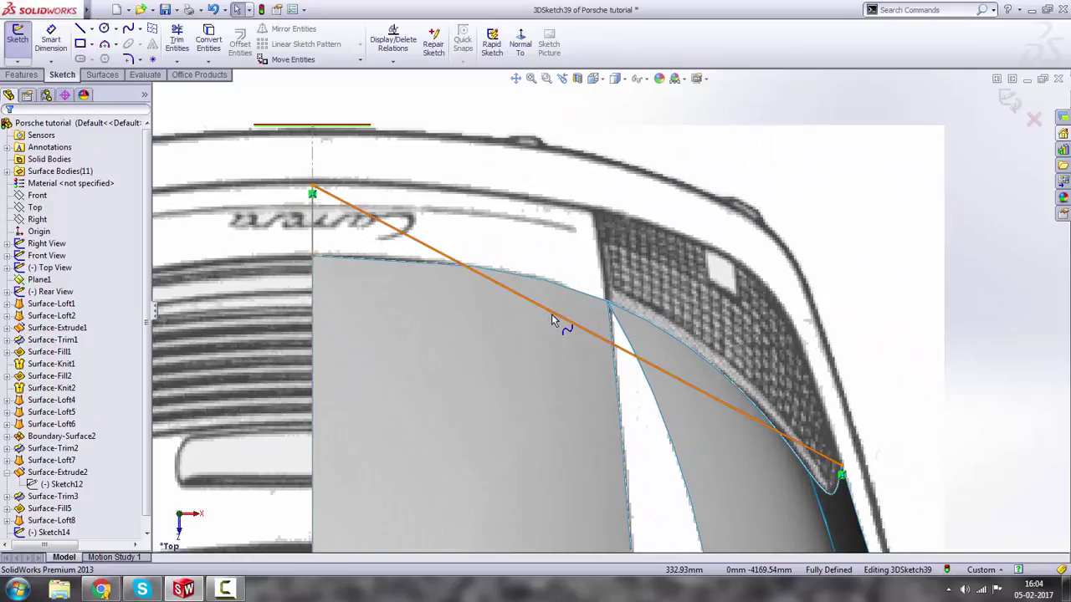
click(552, 318)
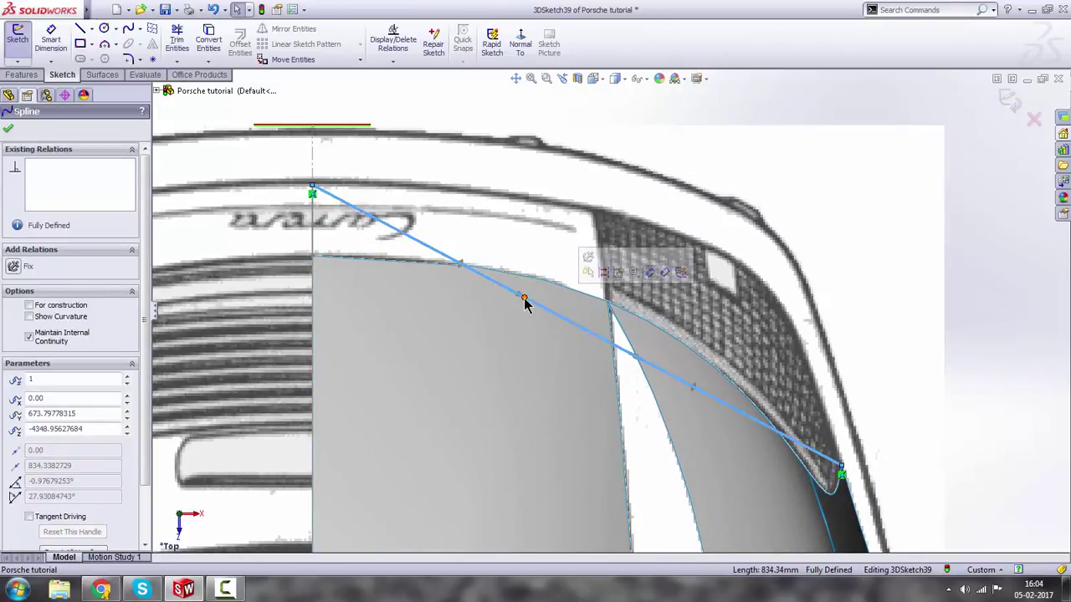
drag(525, 304, 771, 191)
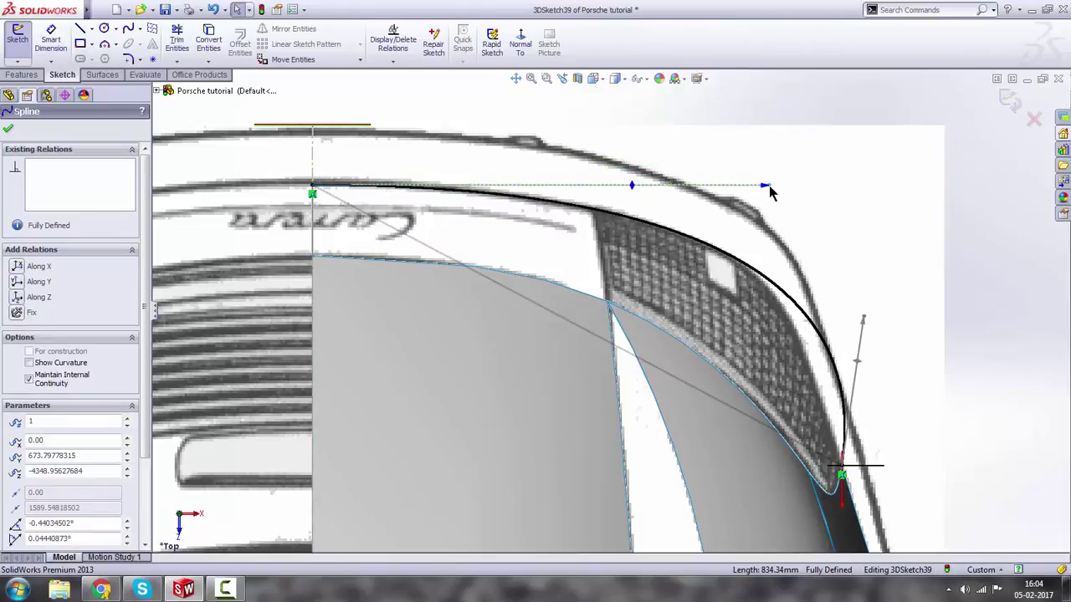
drag(865, 318, 797, 272)
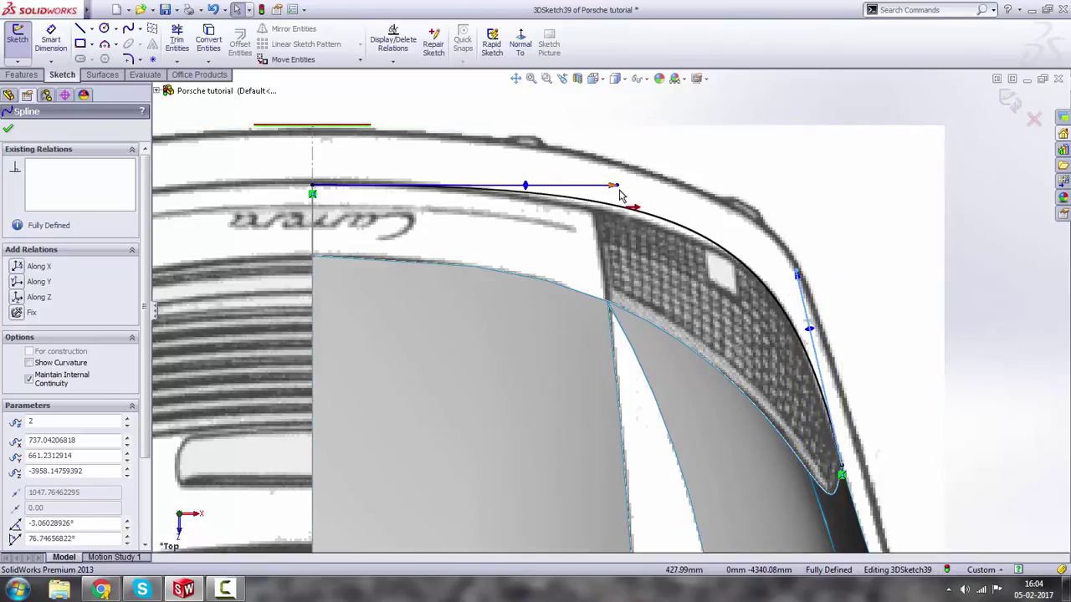
drag(619, 191, 646, 204)
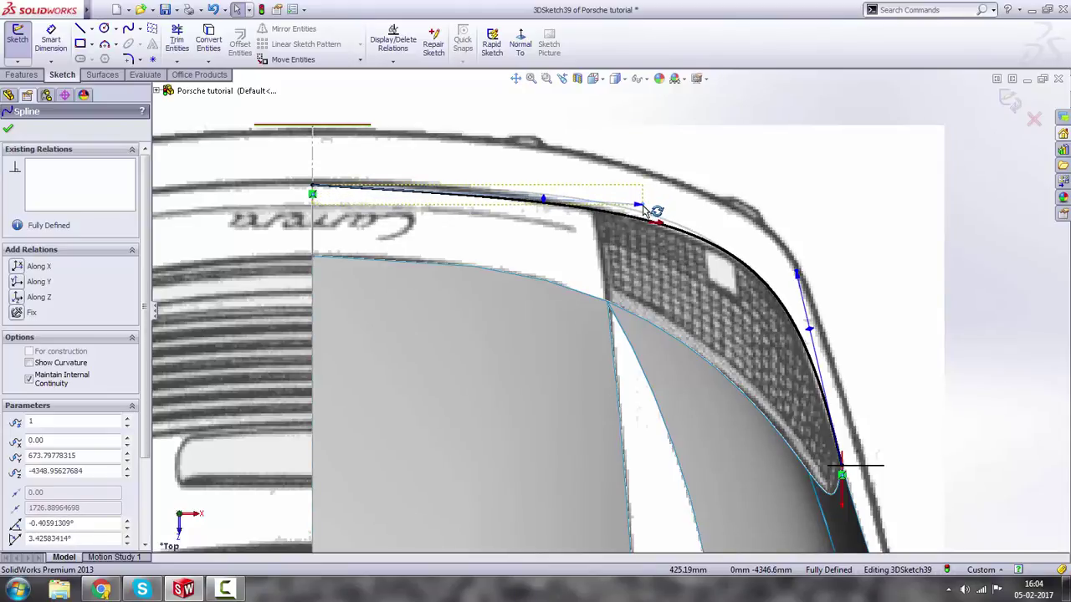
Check the 3D spline against the top view blueprint and exit the 3D sketch.
scroll(643, 210, up, 5)
scroll(548, 309, down, 2)
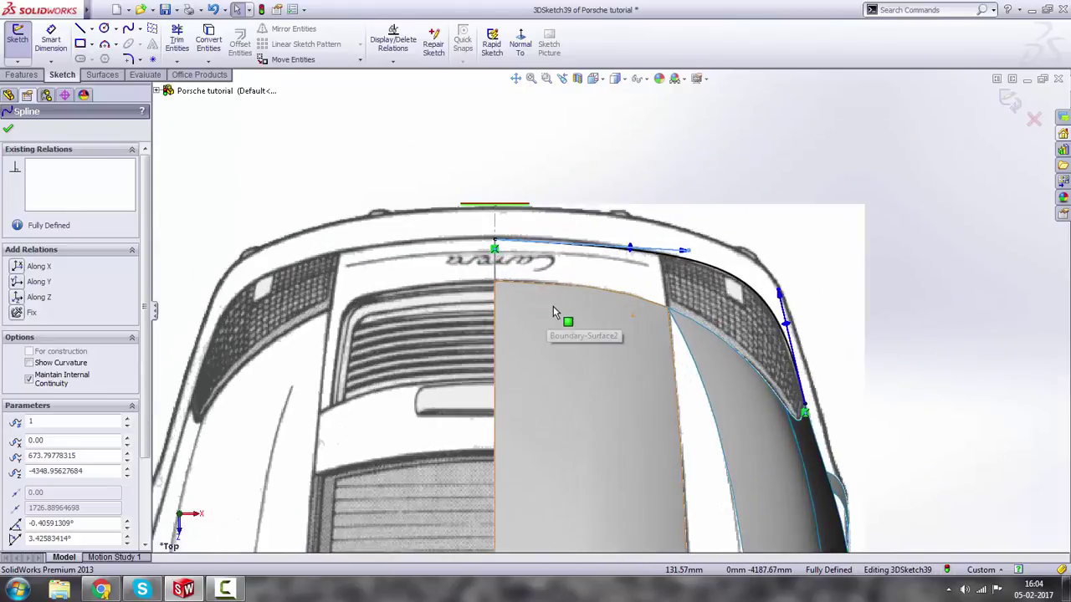
scroll(597, 314, up, 3)
click(813, 316)
scroll(808, 309, up, 2)
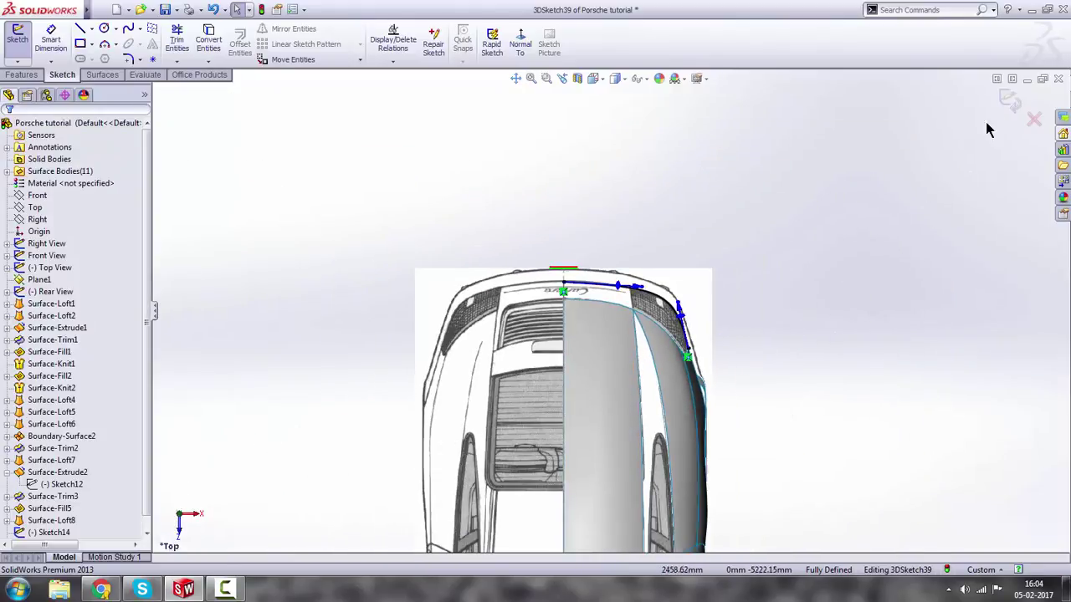
click(1009, 100)
Set up a filled surface with Contact condition bounded by the tail spline, the roof's rear edge, the two rear fender edges and the 3D spline.
mouse_move(753, 248)
middle_down()
mouse_move(590, 301)
mouse_move(702, 461)
mouse_move(694, 346)
mouse_move(710, 328)
middle_up()
click(839, 329)
scroll(646, 356, down, 2)
mouse_move(646, 356)
middle_down()
mouse_move(635, 355)
mouse_move(655, 348)
middle_up()
scroll(655, 348, down, 4)
scroll(655, 348, up, 1)
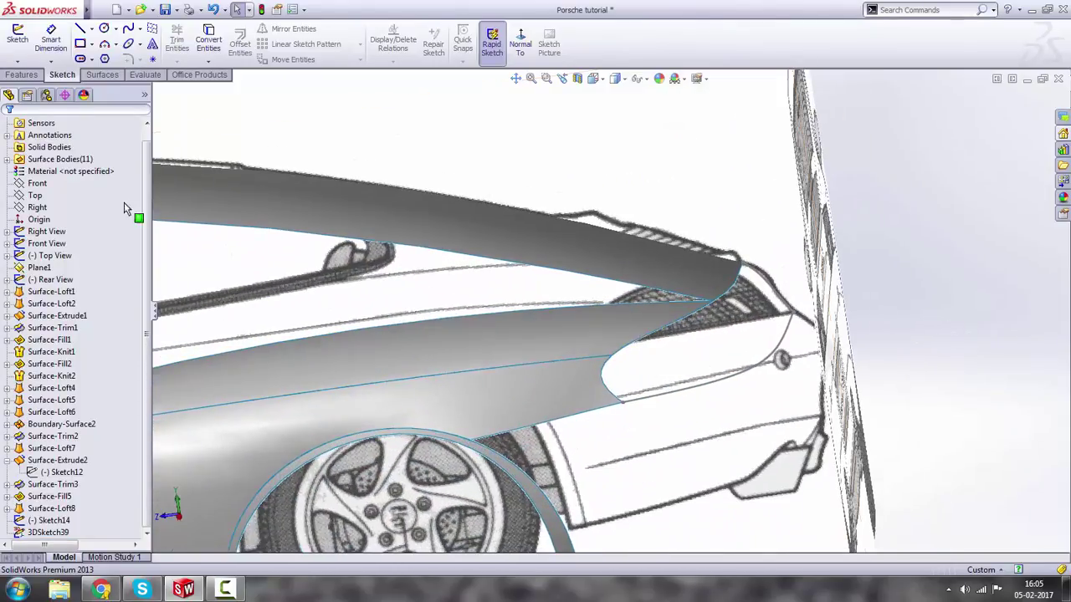
click(101, 74)
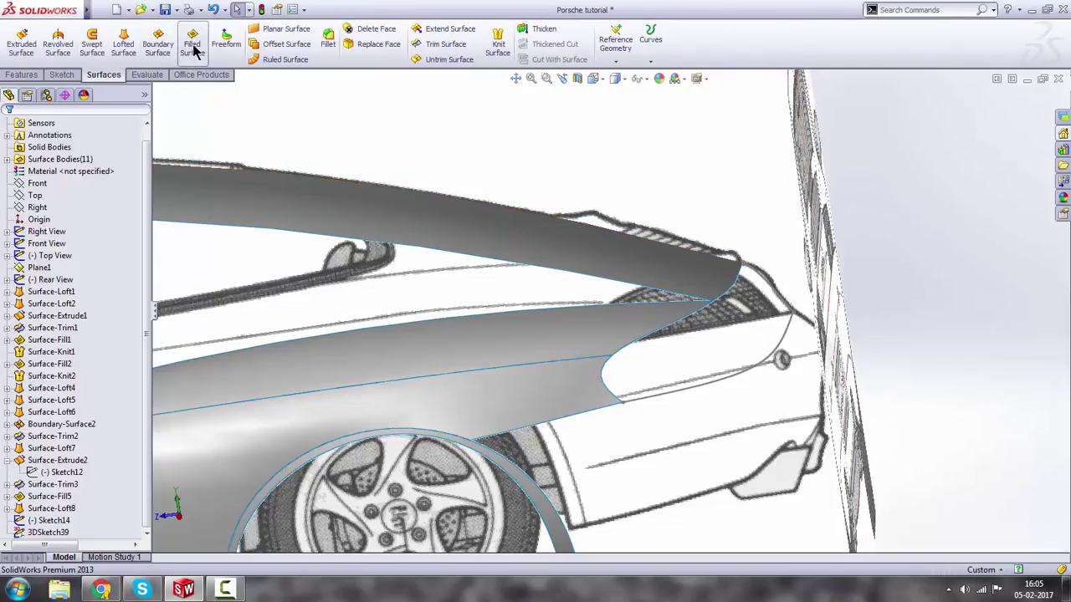
scroll(747, 255, down, 3)
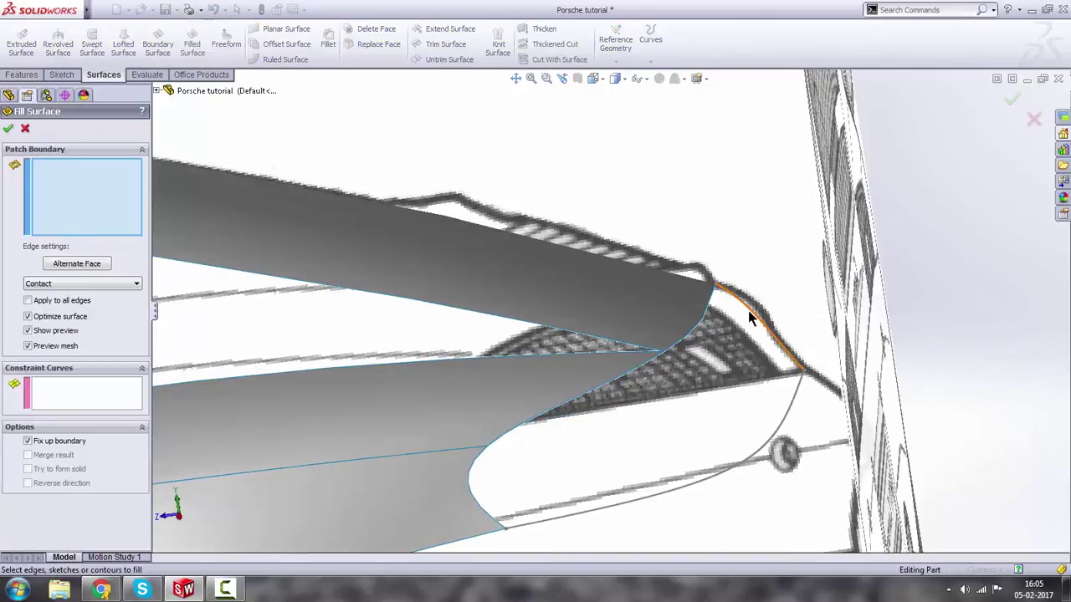
click(749, 312)
click(713, 306)
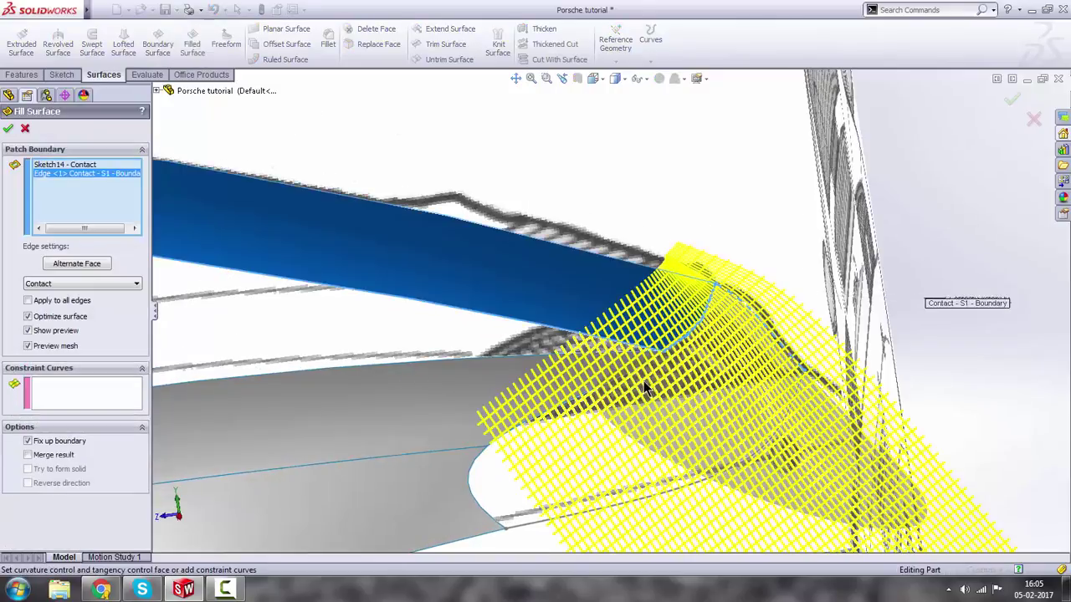
click(618, 381)
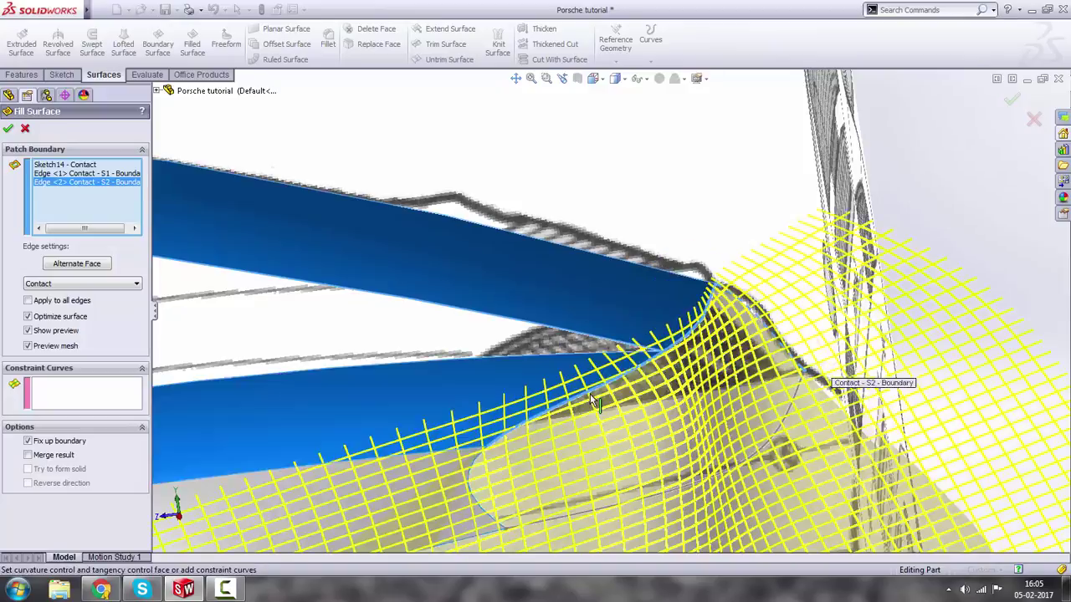
scroll(592, 396, up, 2)
click(512, 436)
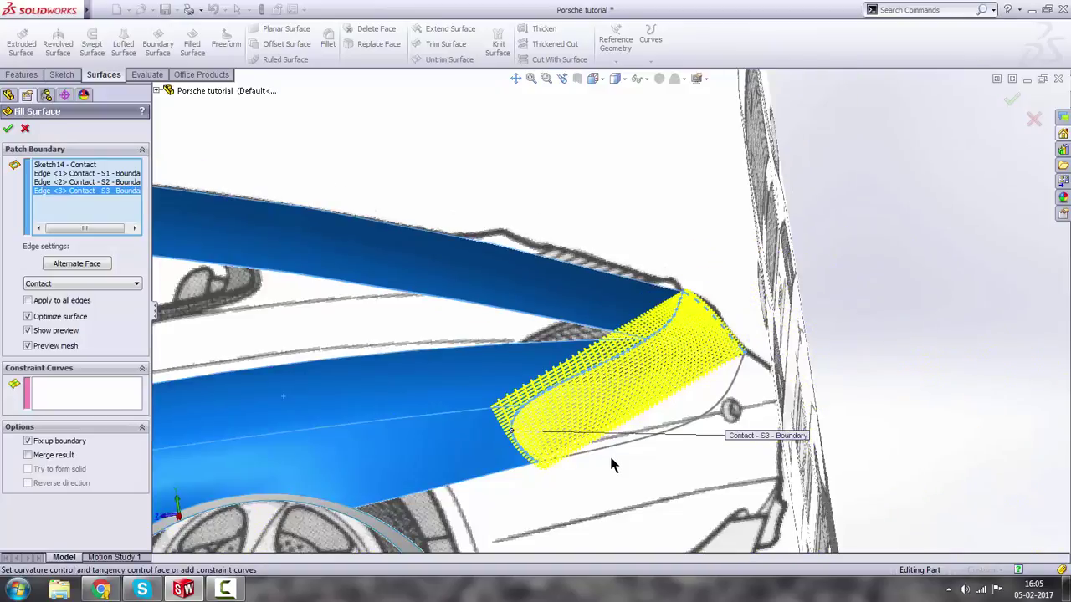
click(617, 448)
Check the fill preview around the taillight area and create the filled surface.
middle_drag(617, 448, 620, 389)
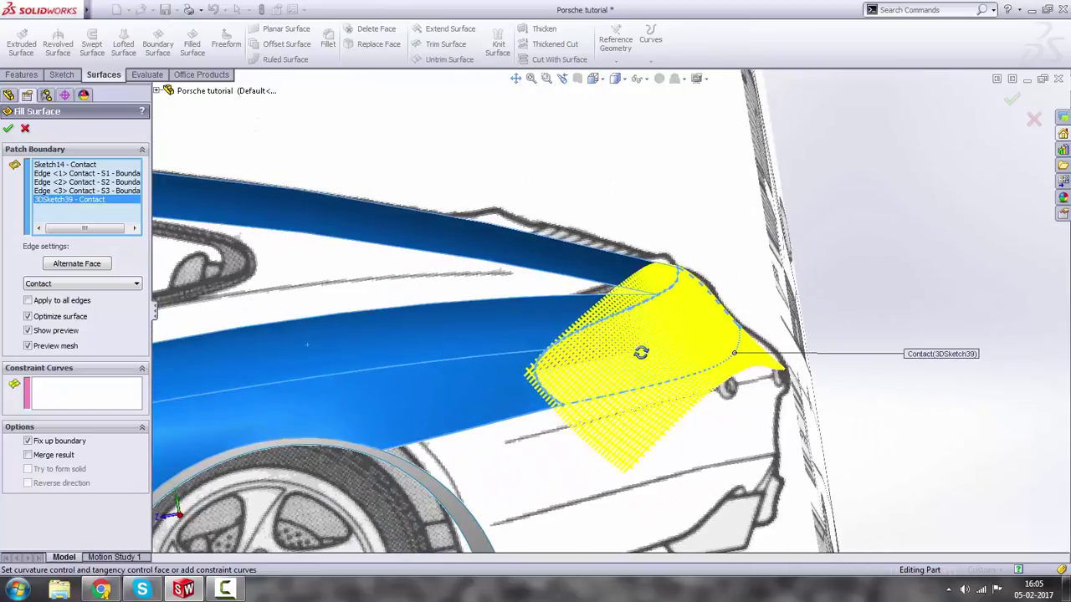
middle_drag(641, 352, 661, 341)
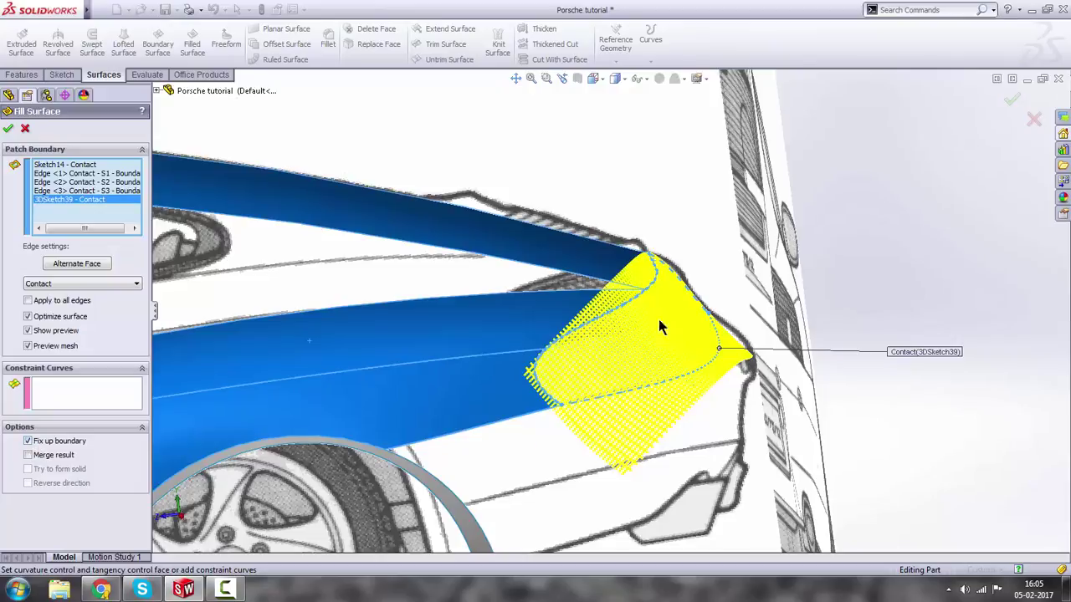
middle_drag(681, 381, 629, 308)
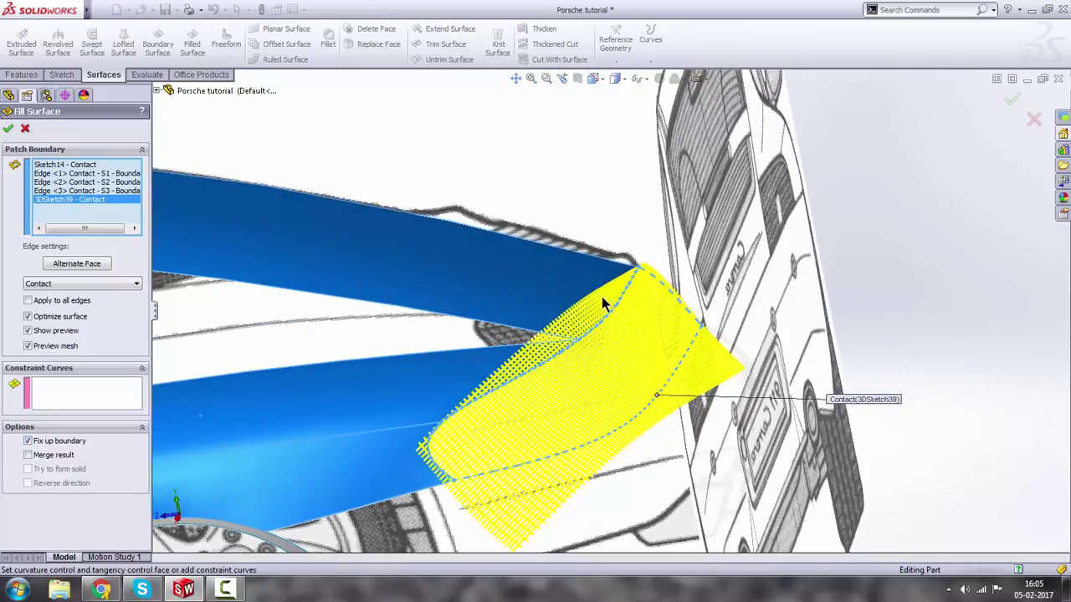
middle_drag(516, 435, 508, 384)
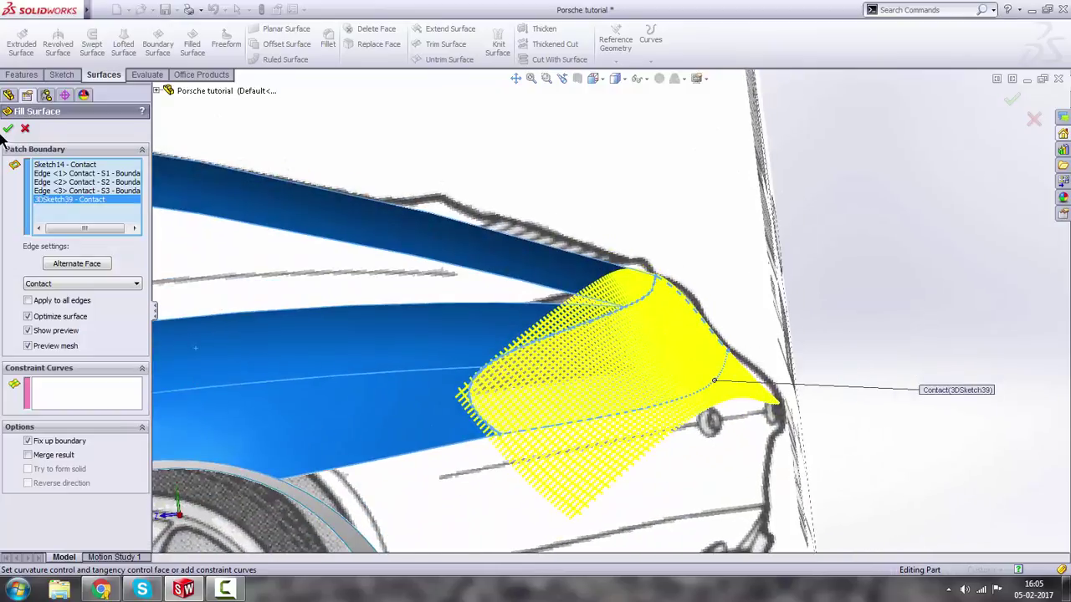
click(8, 128)
Inspect the new filled surface from the side and hide the Rear View blueprint sketch.
middle_drag(918, 261, 845, 332)
scroll(701, 352, down, 4)
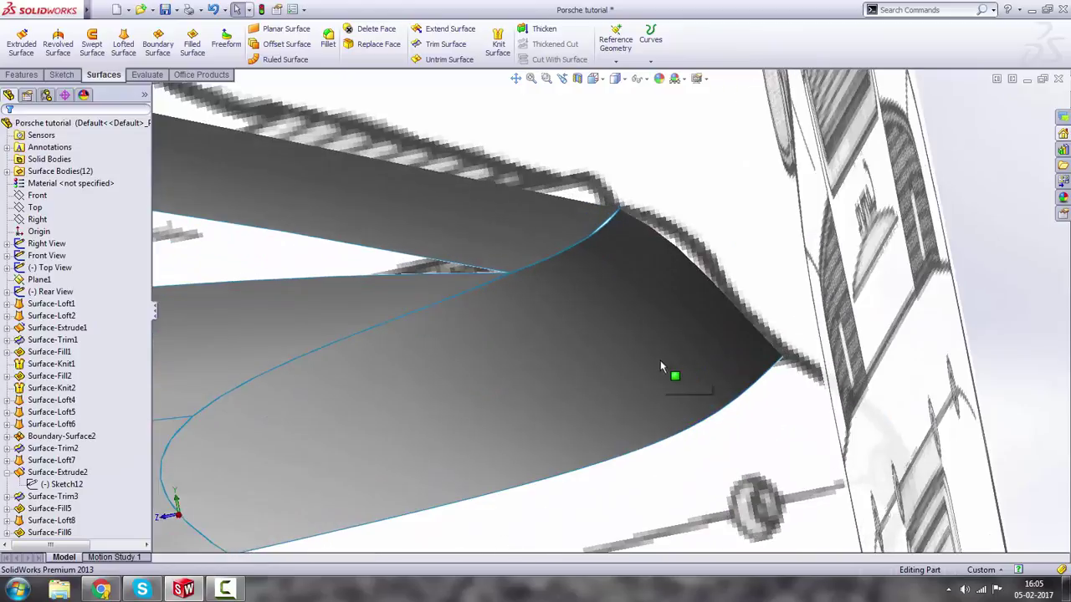
middle_drag(659, 360, 637, 383)
scroll(644, 368, up, 6)
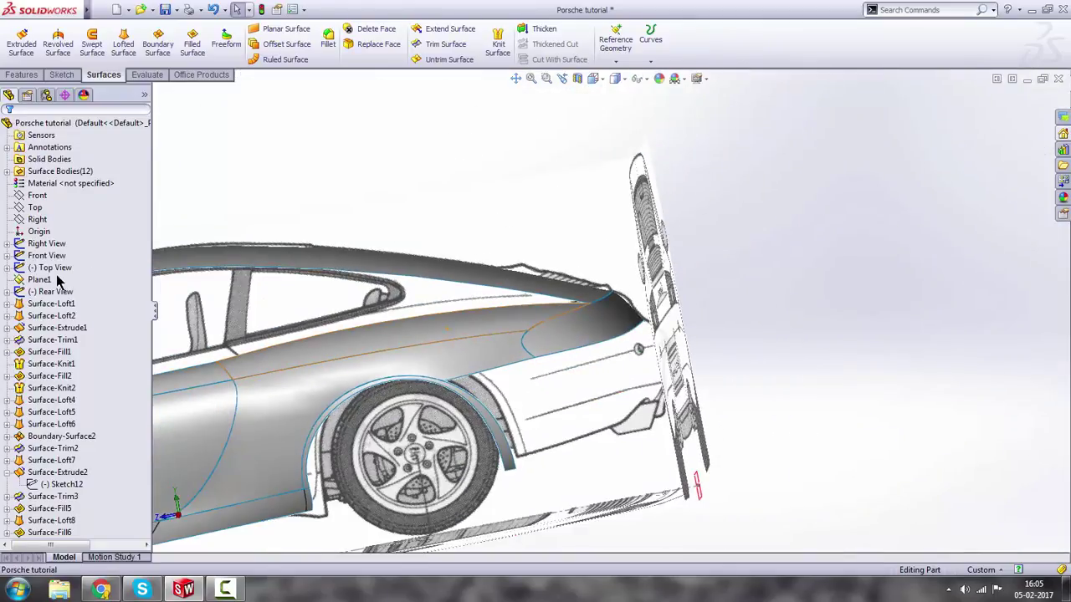
right_click(56, 292)
click(65, 268)
Examine the filled rear surface from behind, then compare its outline with the blueprint in the top view.
middle_drag(669, 322, 463, 351)
scroll(466, 358, down, 10)
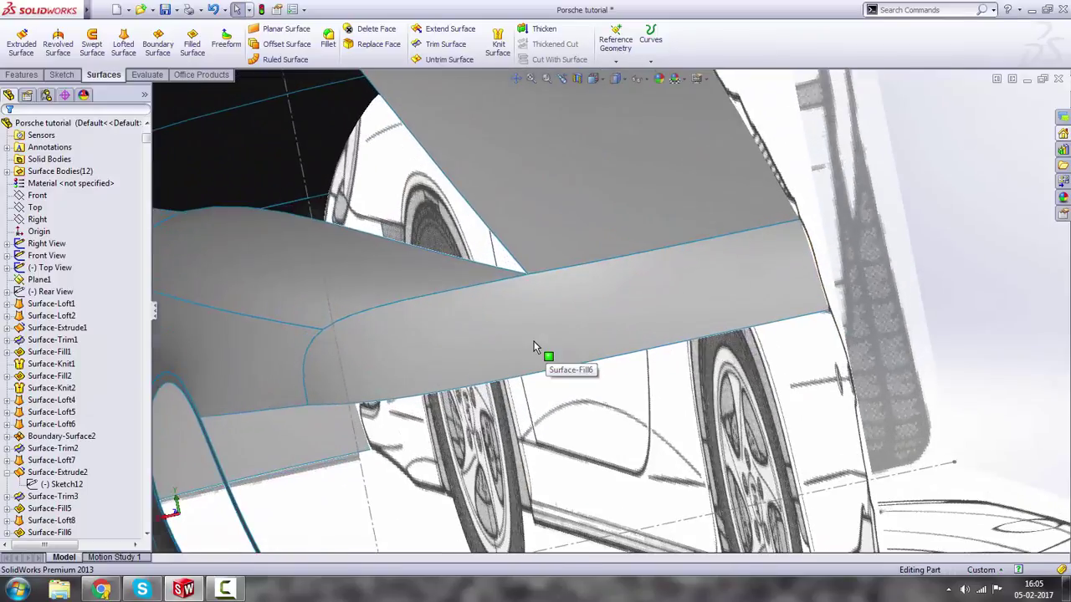
middle_drag(535, 347, 604, 361)
scroll(557, 226, down, 3)
middle_drag(556, 223, 533, 201)
scroll(530, 222, up, 8)
middle_drag(535, 284, 574, 290)
scroll(454, 321, up, 2)
scroll(456, 320, down, 3)
middle_drag(457, 321, 434, 323)
key(space)
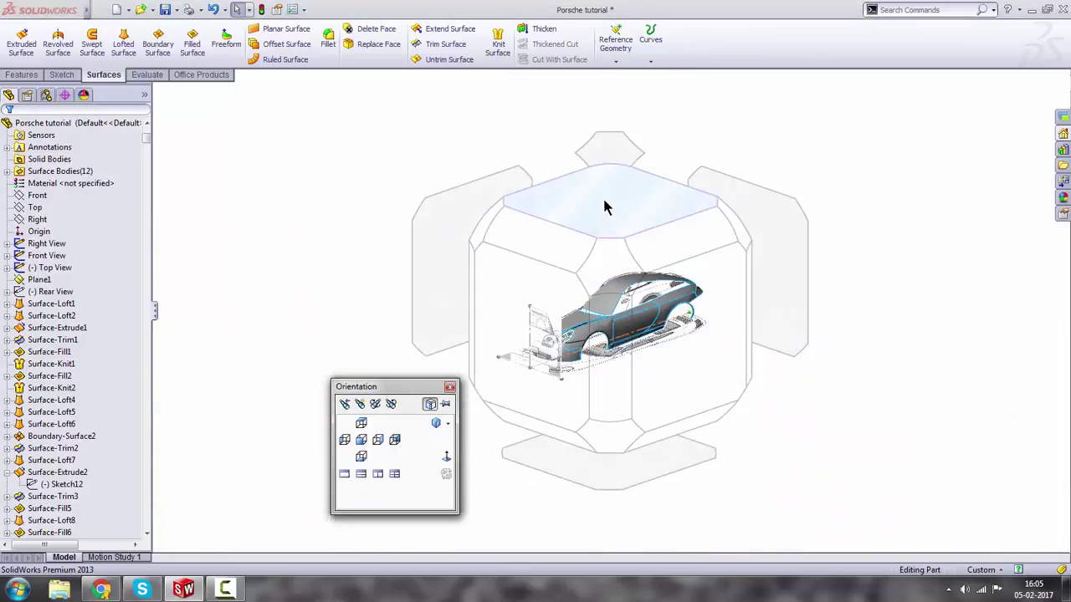
click(613, 205)
scroll(633, 232, down, 6)
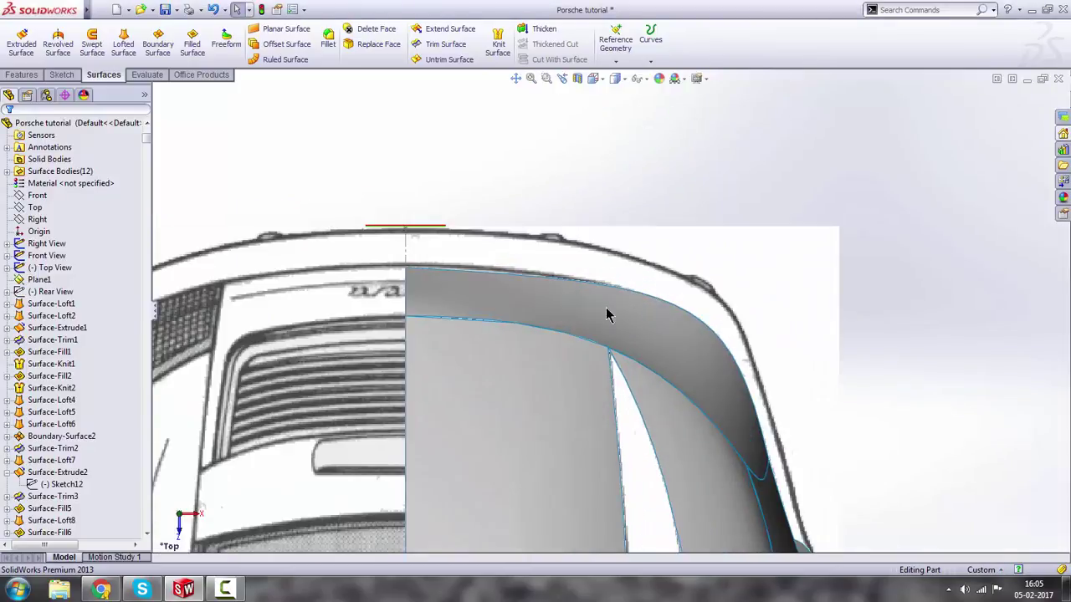
scroll(710, 323, up, 3)
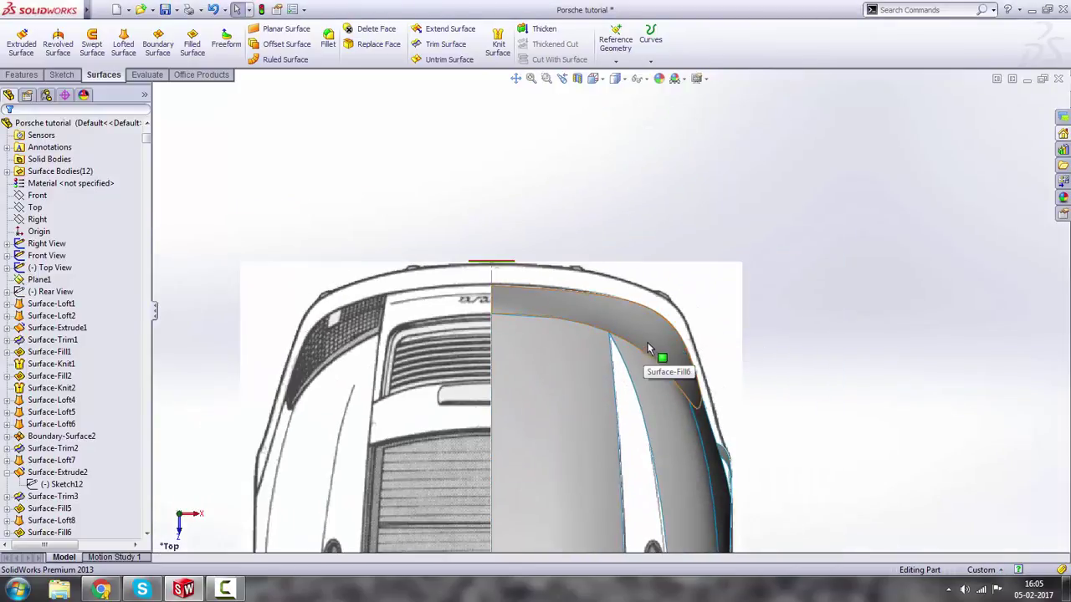
Open the 3D spline sketch under the newest filled surface for editing.
drag(51, 520, 32, 535)
click(7, 473)
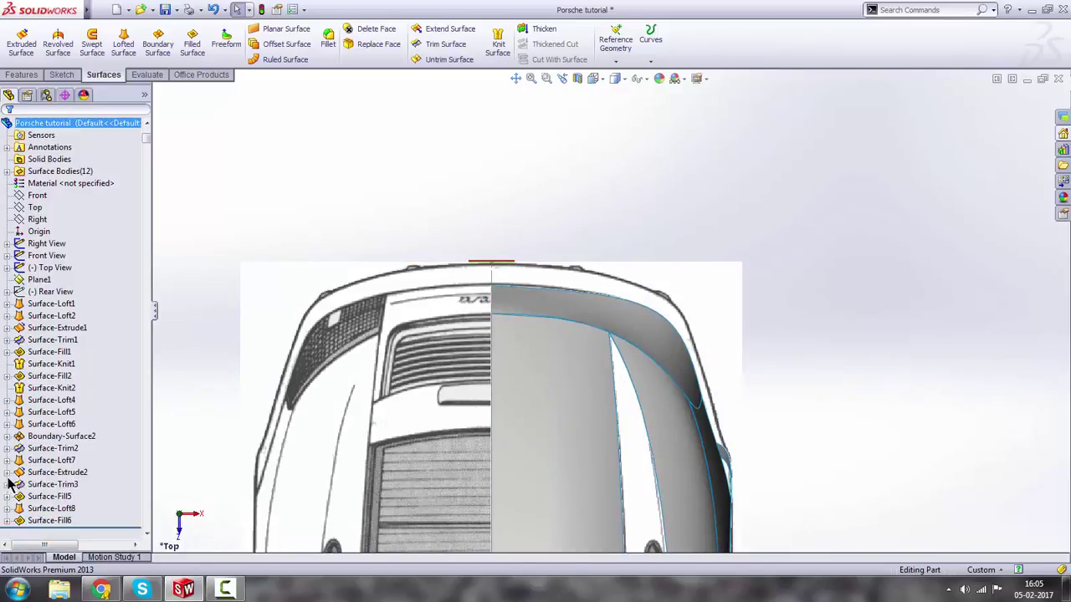
click(7, 521)
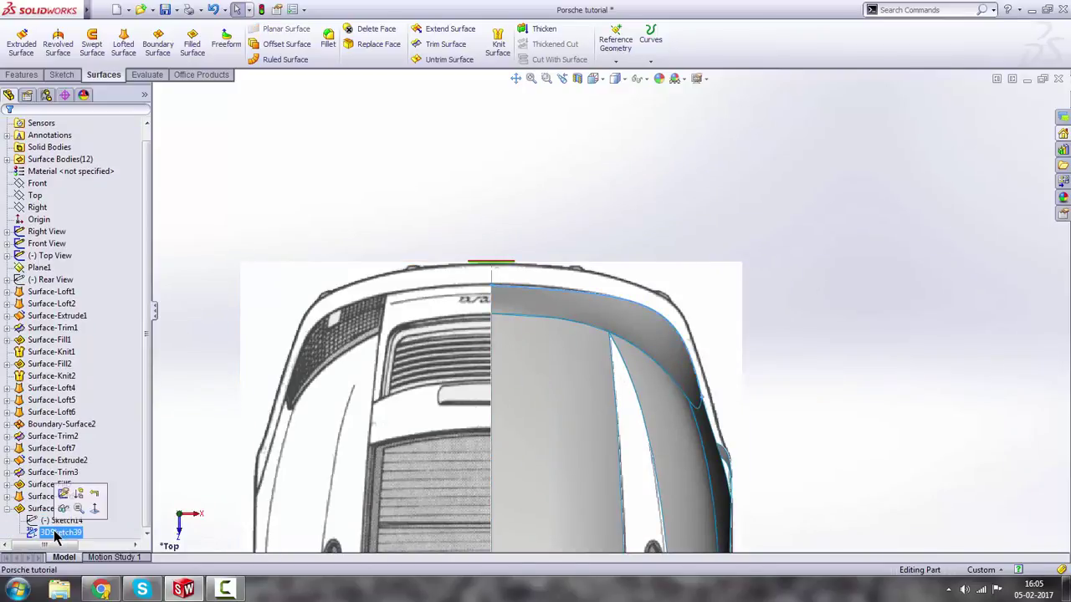
right_click(57, 533)
click(63, 413)
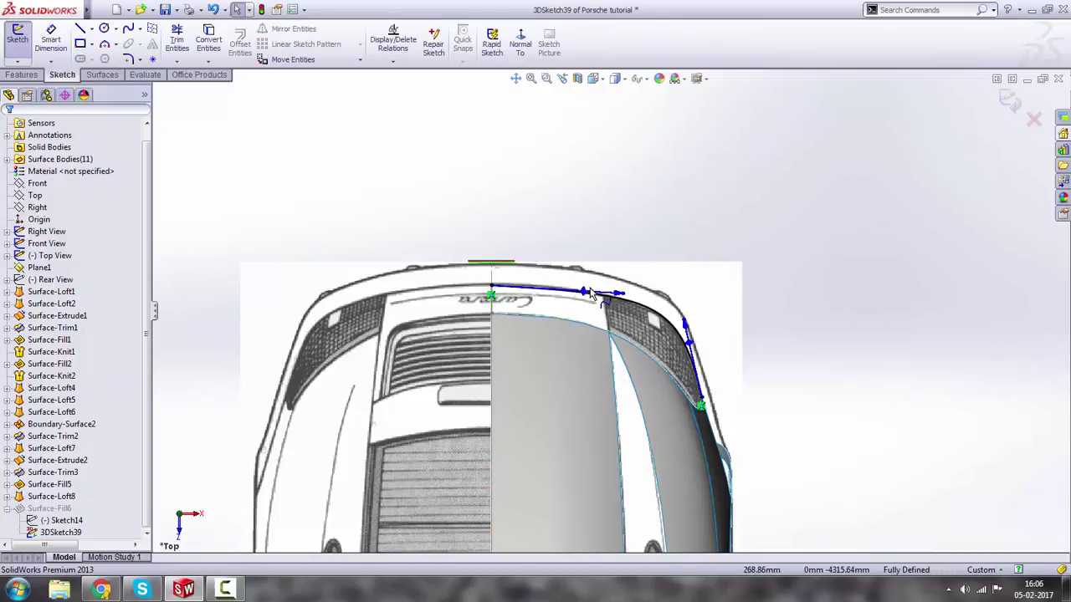
Adjust both end tangents of the 3D spline to follow the rear body line in the top-view blueprint, and exit the sketch.
drag(649, 302, 632, 293)
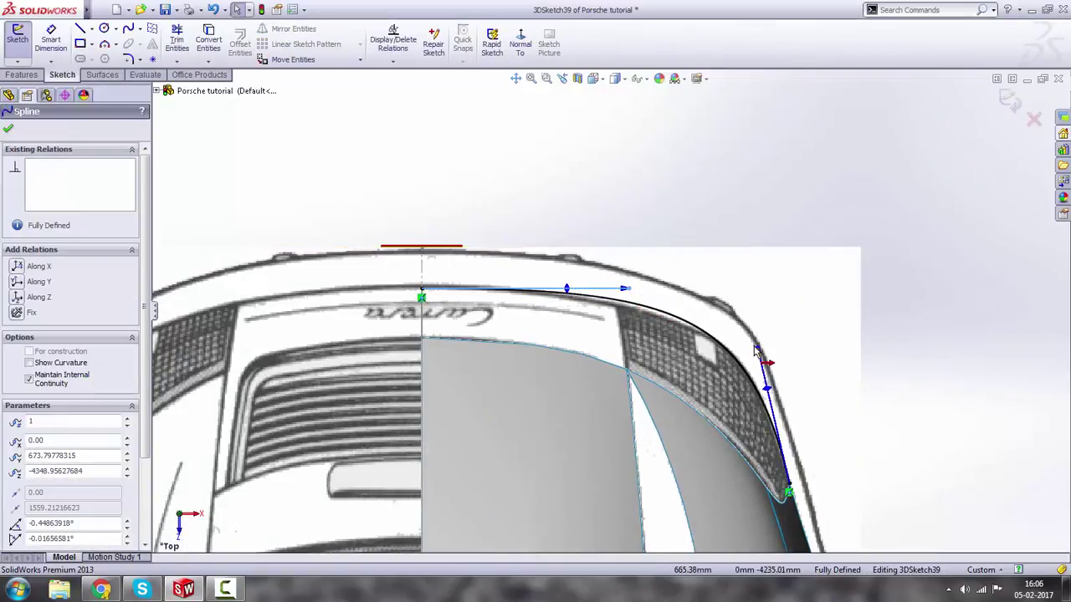
drag(757, 352, 763, 360)
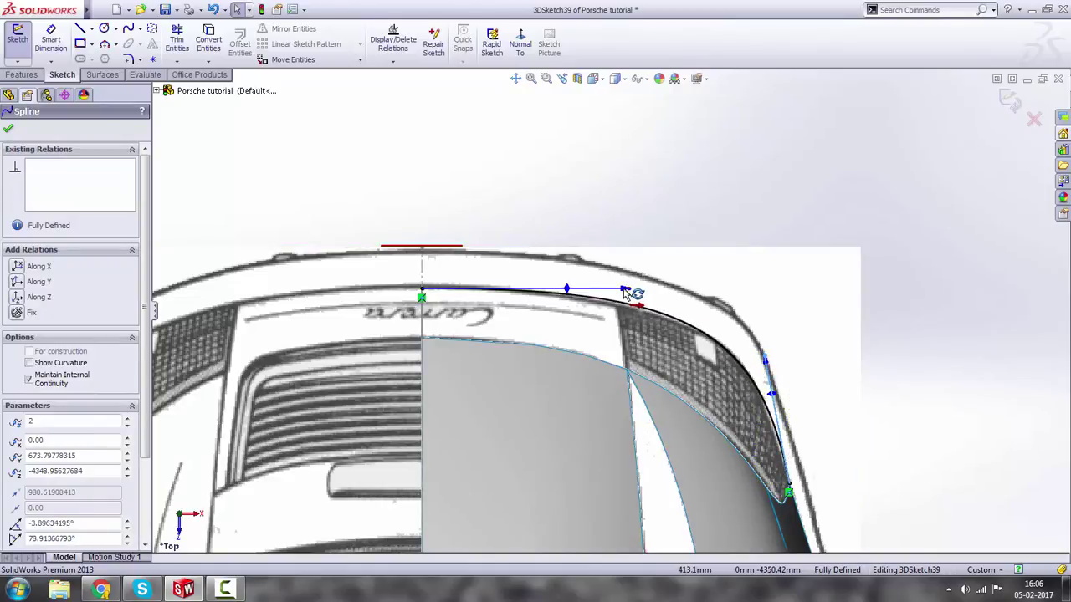
drag(626, 293, 614, 291)
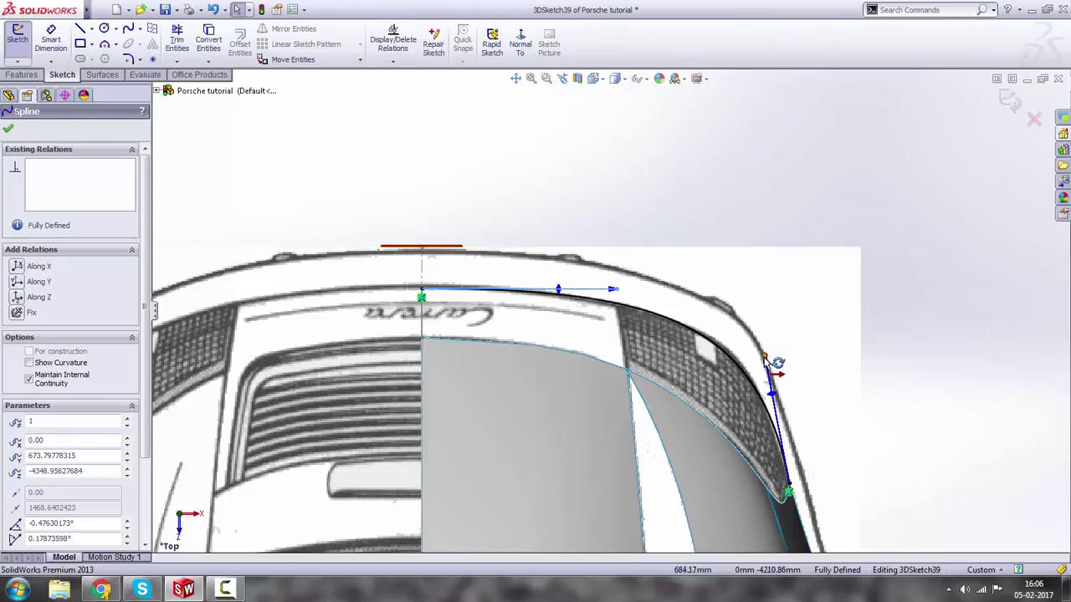
drag(765, 356, 769, 353)
scroll(835, 371, up, 2)
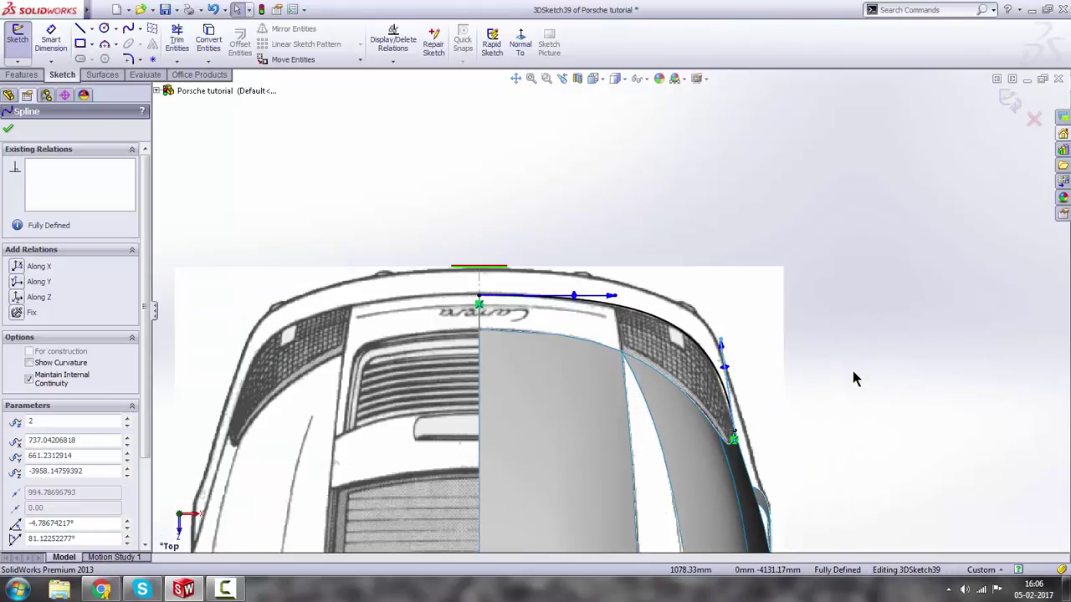
click(853, 377)
key(z)
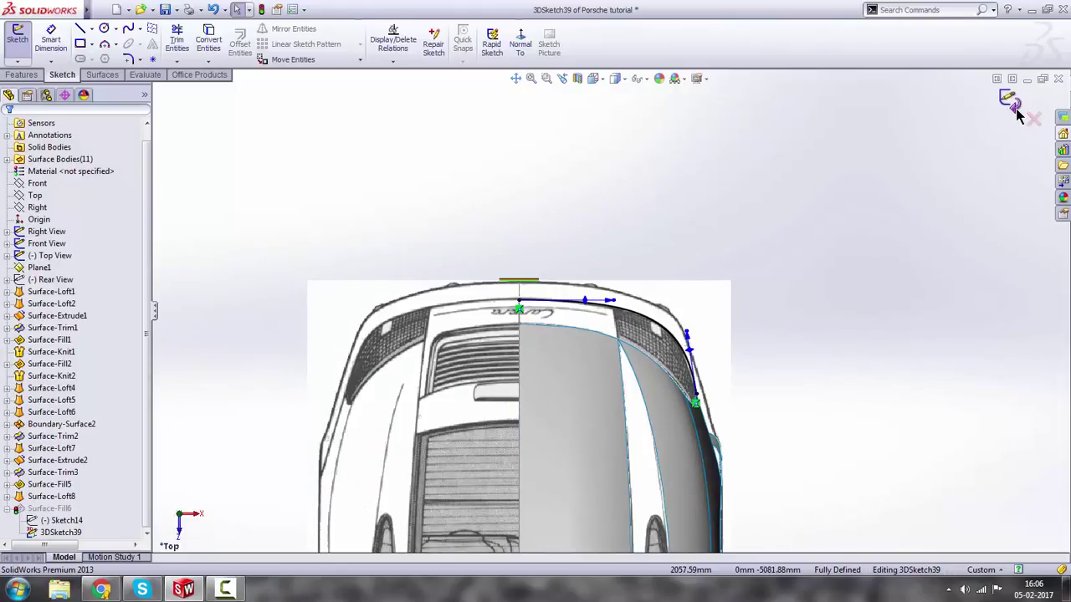
Examine the updated rear filled surface from several angles and compare its profile with the blueprint in the right side view.
scroll(870, 341, up, 3)
mouse_move(675, 358)
middle_down()
mouse_move(543, 342)
mouse_move(656, 549)
mouse_move(641, 418)
mouse_move(703, 362)
middle_up()
scroll(702, 356, down, 8)
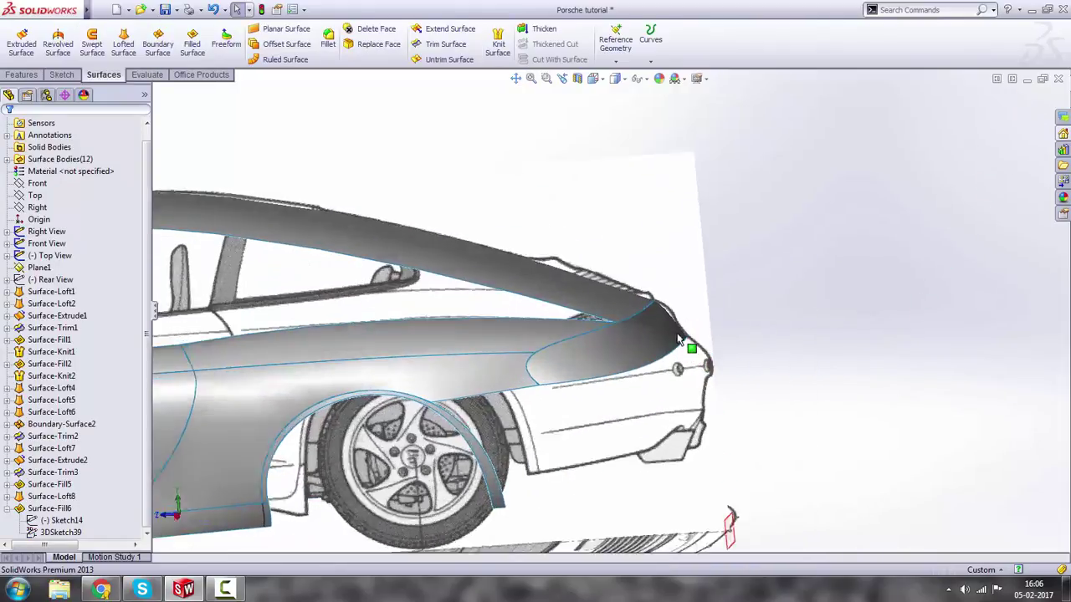
middle_drag(609, 322, 545, 397)
scroll(548, 395, up, 10)
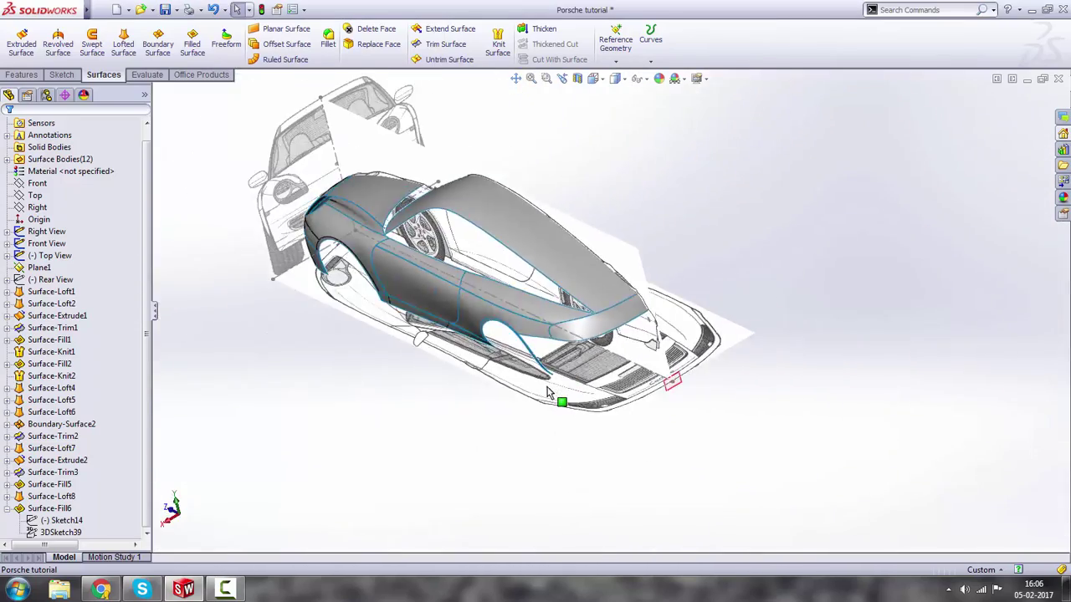
key(space)
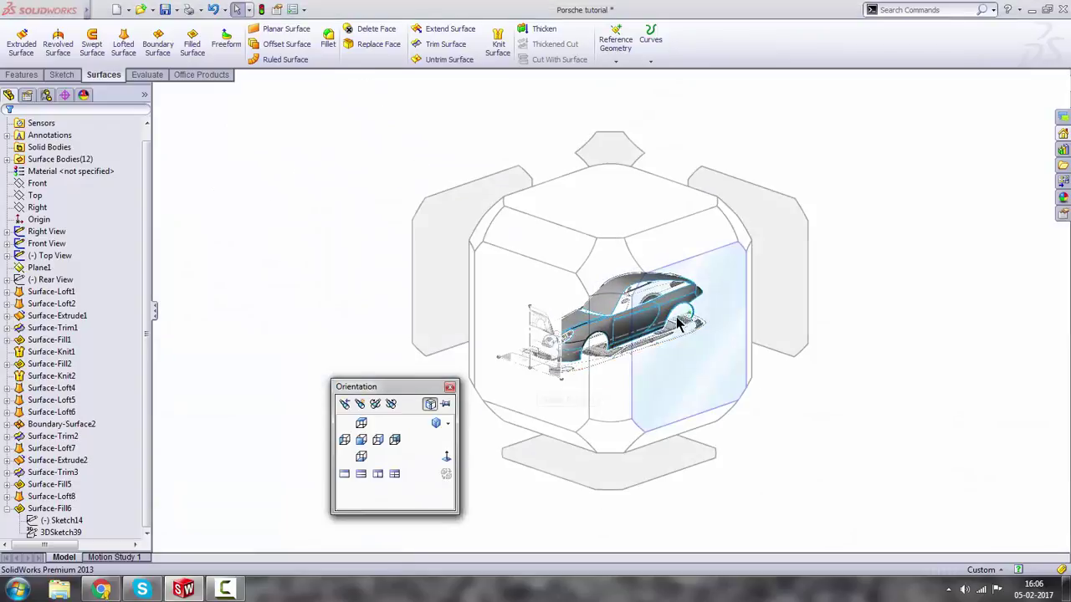
click(769, 303)
scroll(869, 313, down, 10)
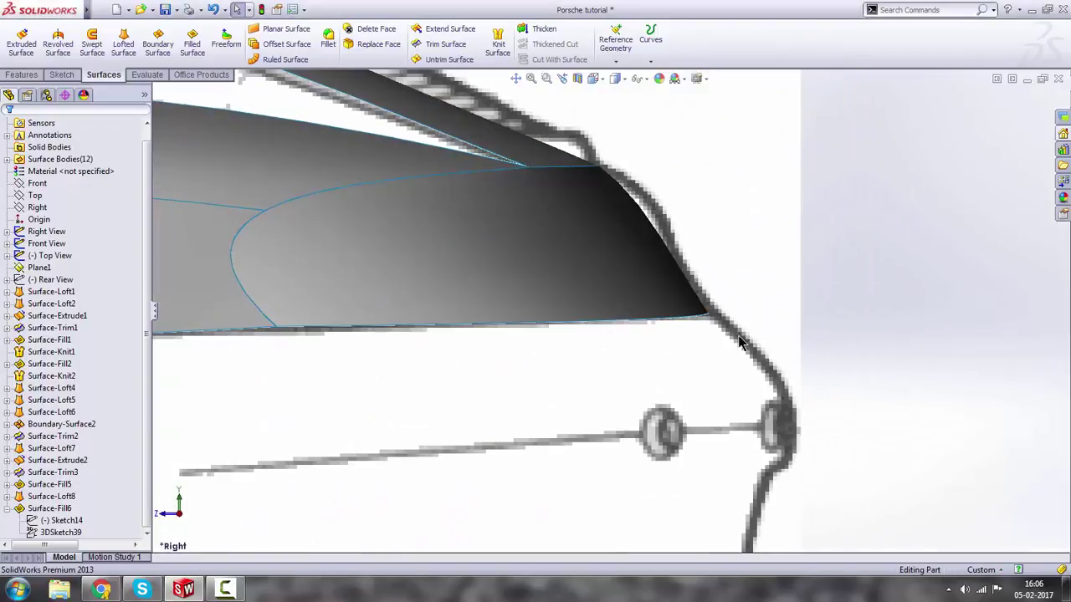
scroll(669, 333, up, 5)
scroll(585, 325, down, 5)
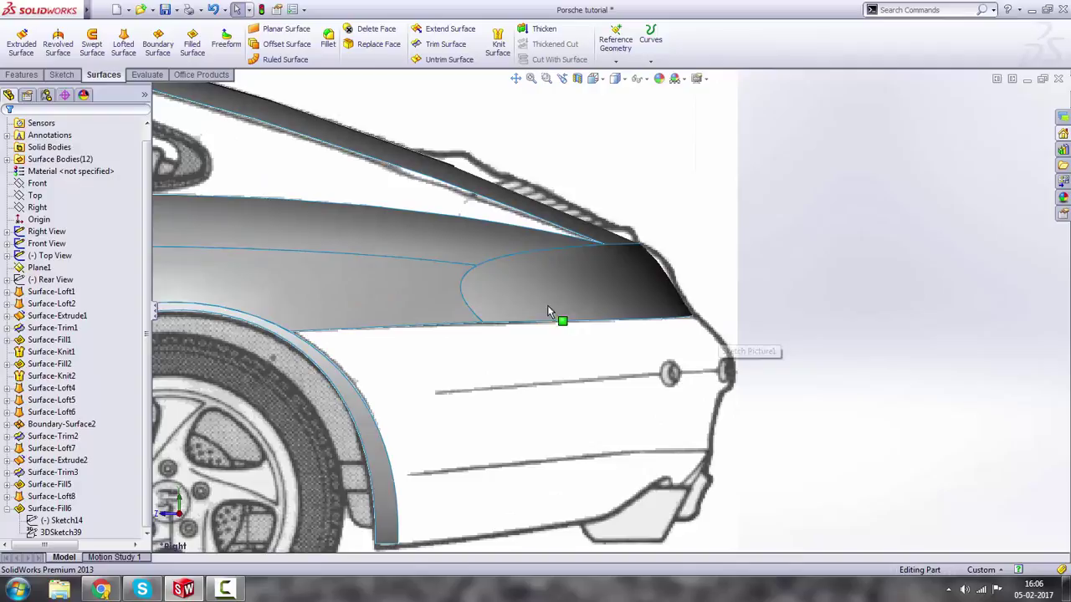
click(62, 74)
click(17, 61)
click(34, 88)
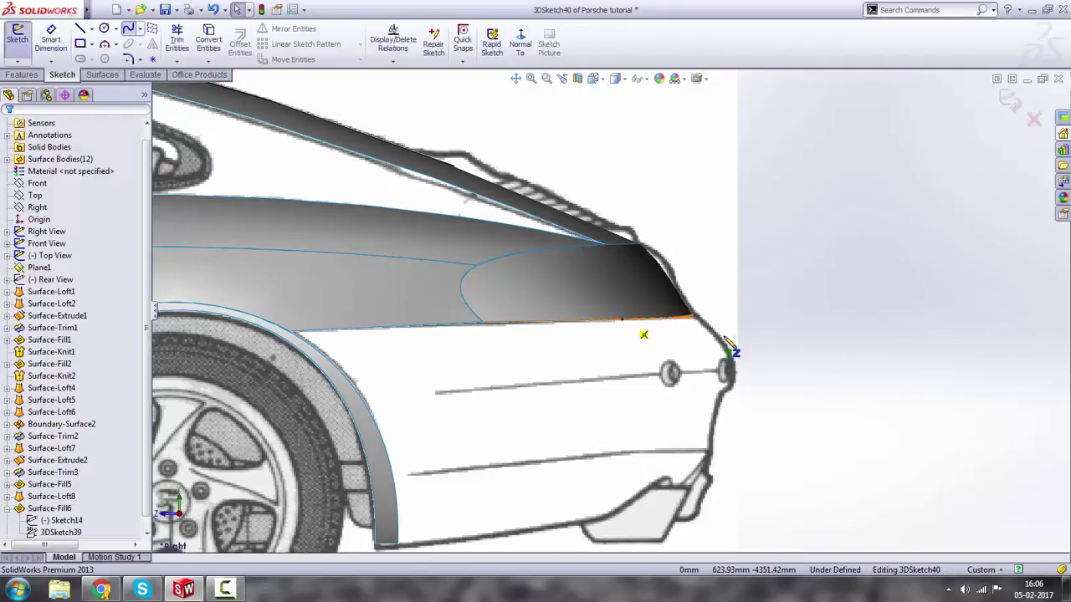
scroll(726, 343, down, 2)
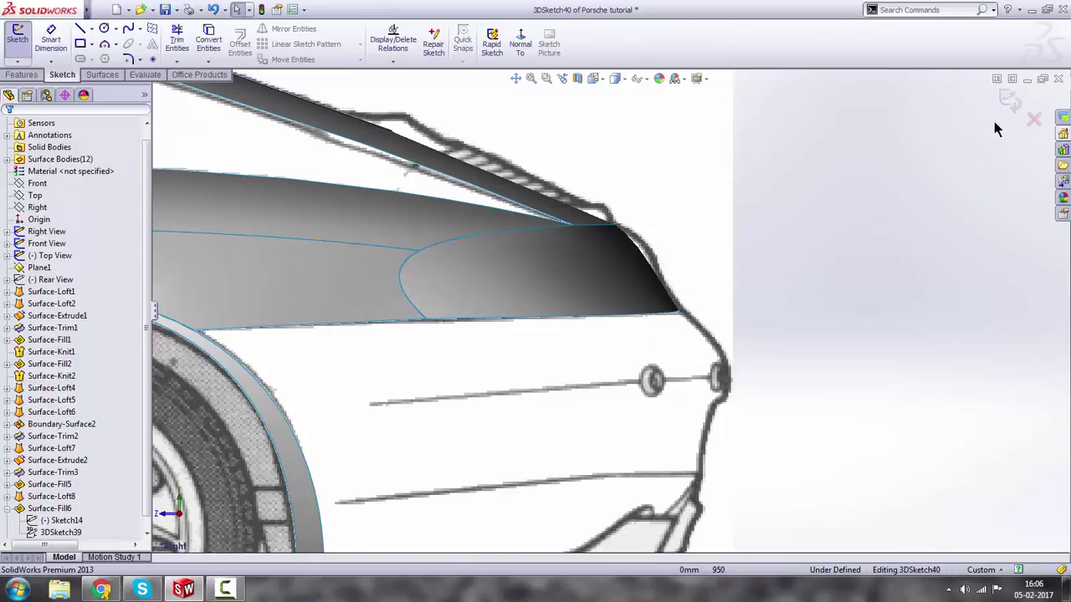
click(1009, 99)
scroll(613, 256, up, 2)
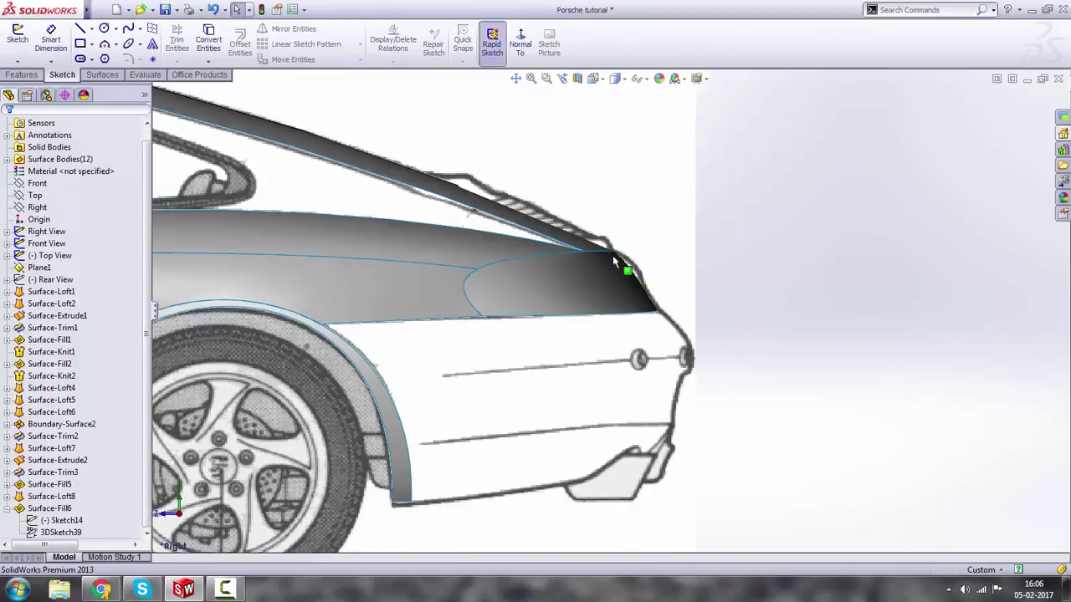
Sketch a two-point spline on the Right plane from the filled surface's lower rear corner to the bumper's rearmost point.
click(51, 188)
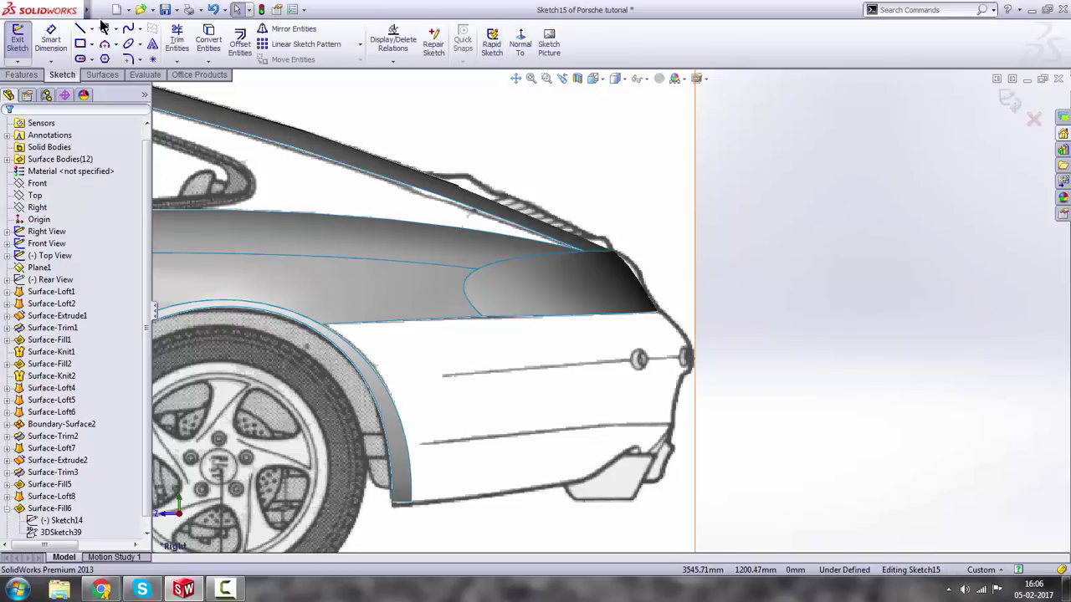
click(132, 31)
scroll(621, 319, up, 2)
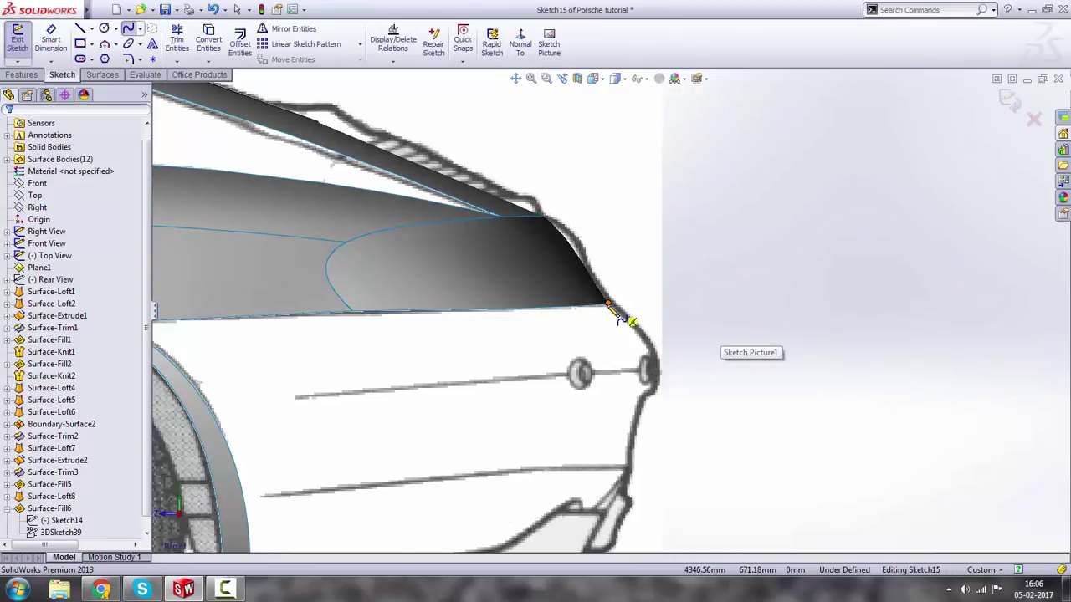
click(609, 305)
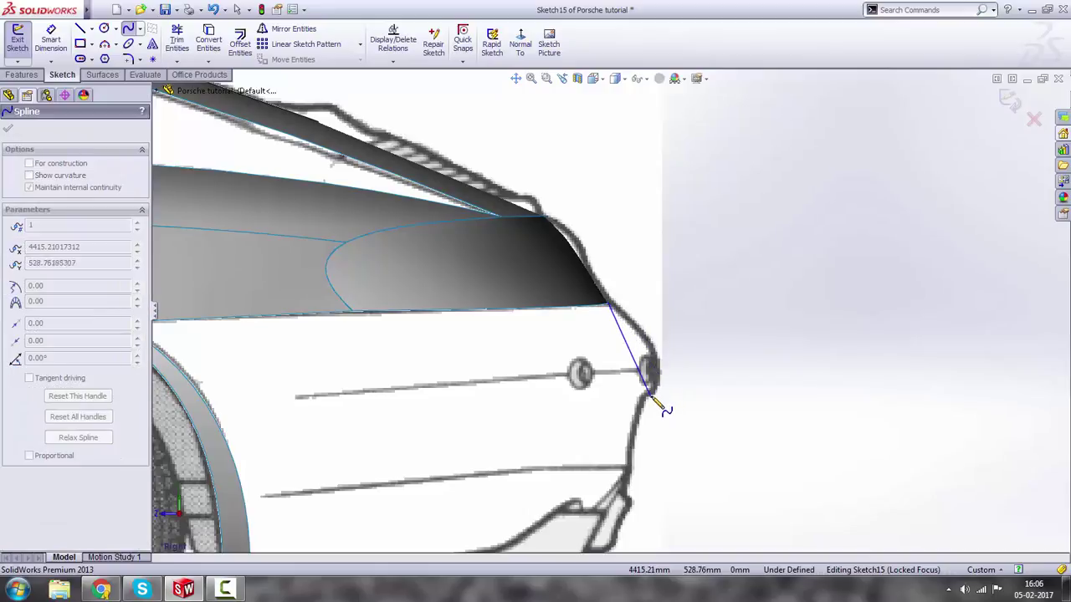
scroll(661, 407, down, 1)
scroll(636, 372, up, 2)
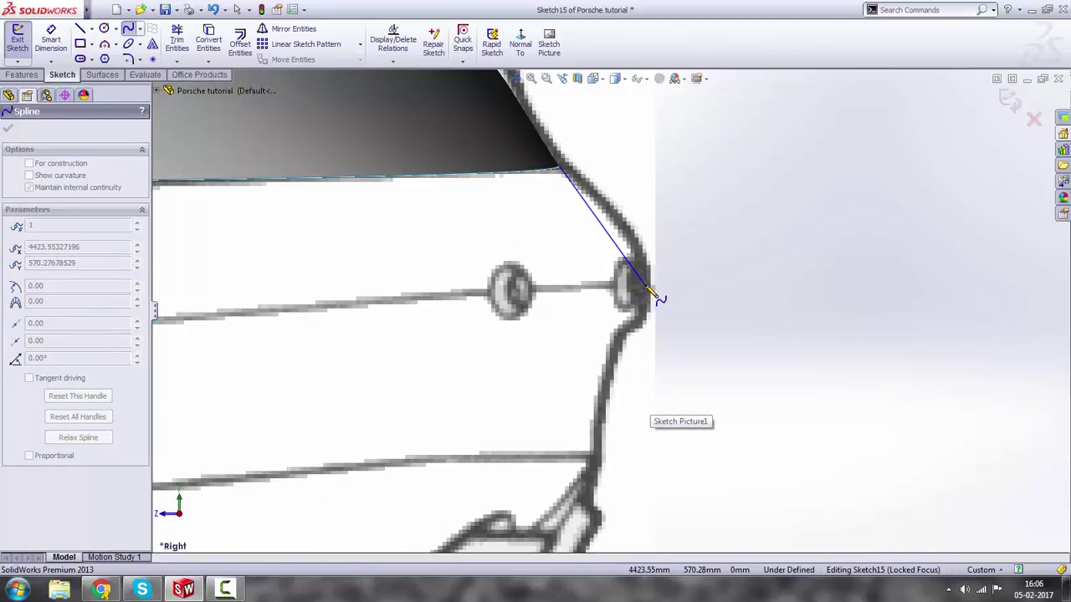
click(648, 289)
key(Escape)
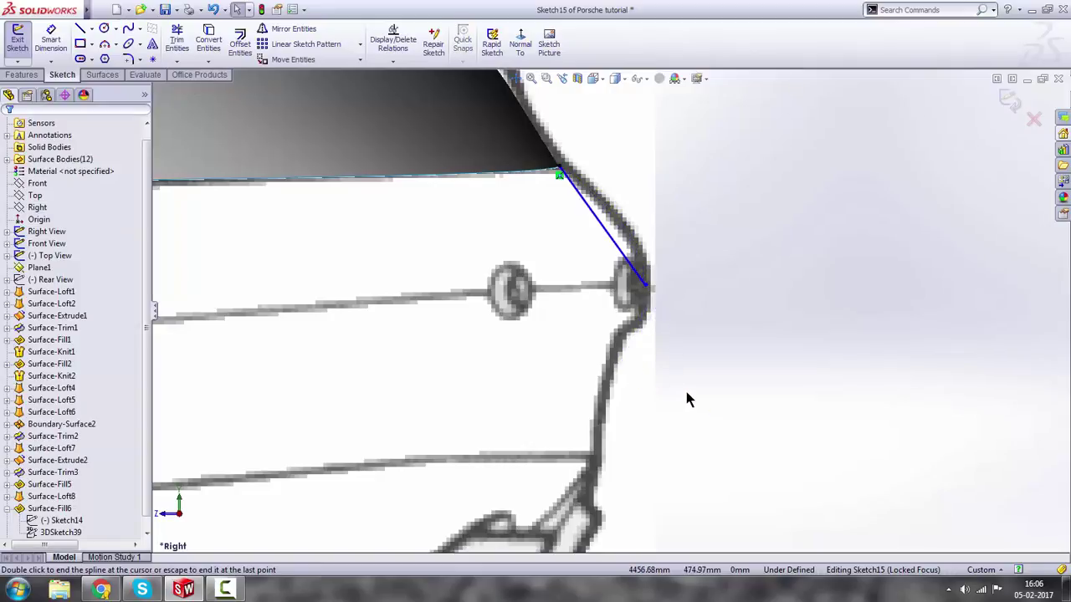
Show the Rear View blueprint sketch and check the new spline's lower end against the bumper line from behind.
key(space)
key(ctrl+7)
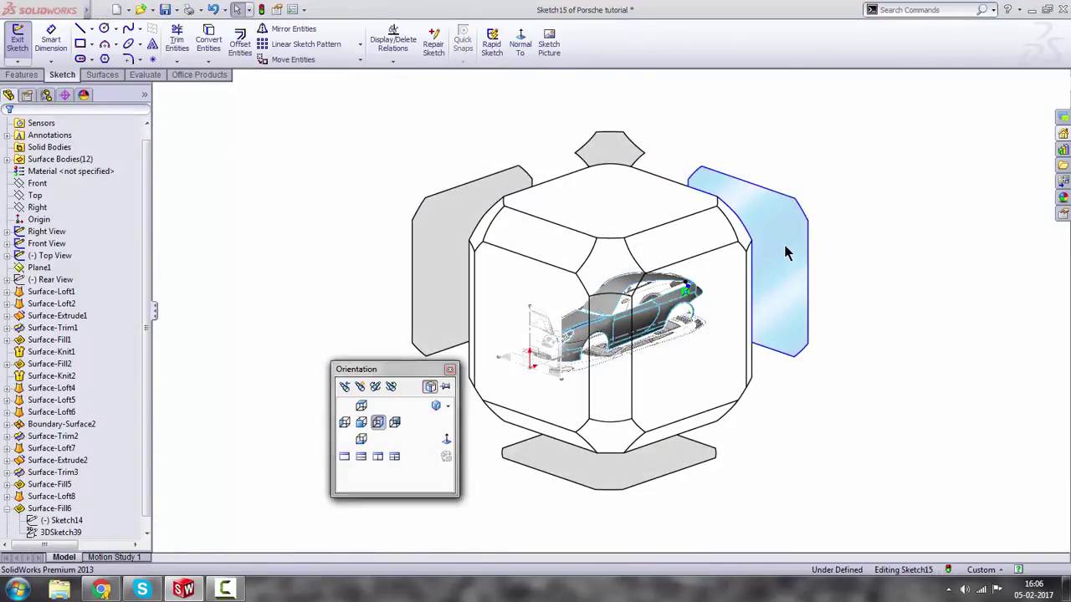
click(773, 268)
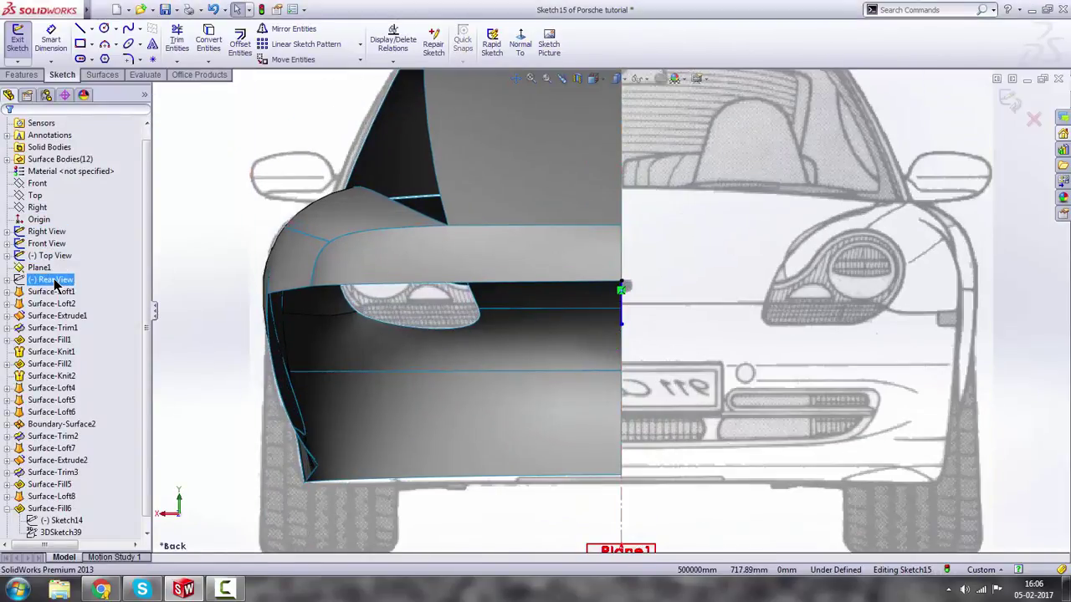
right_click(54, 281)
click(64, 259)
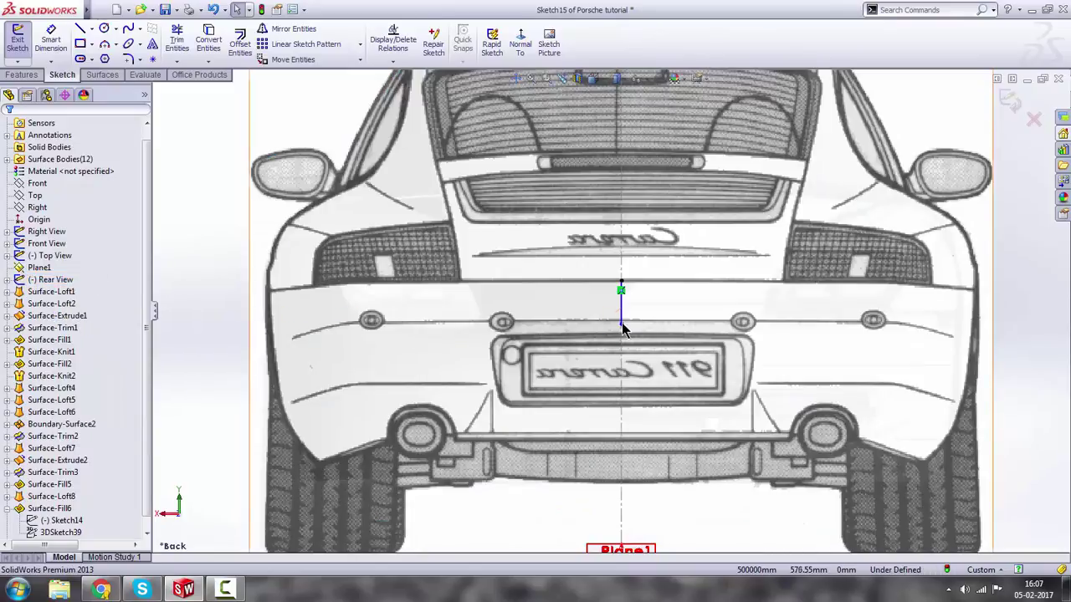
click(621, 323)
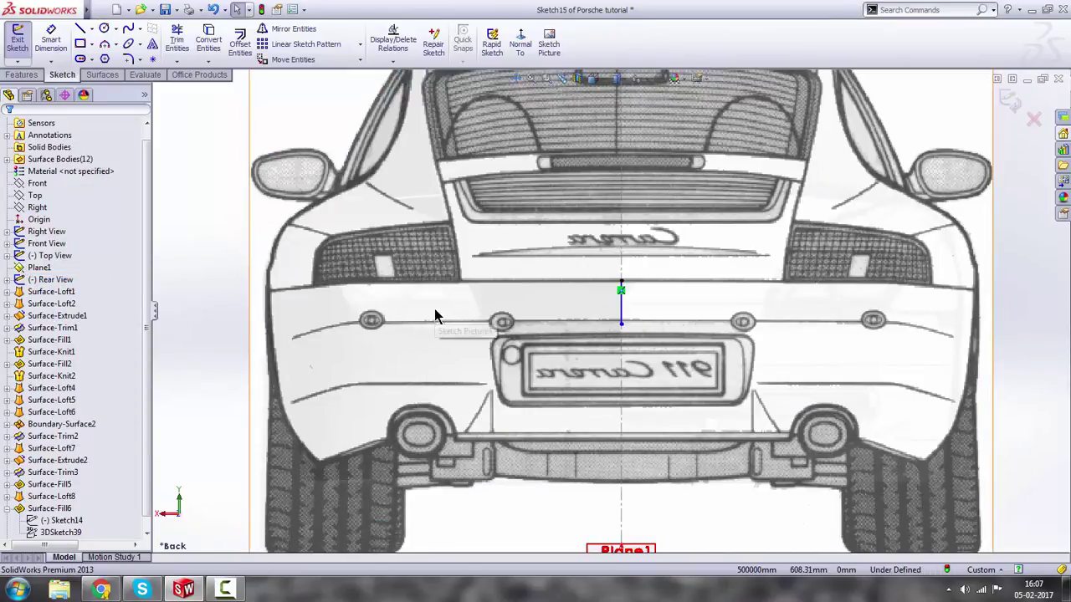
Bend the new spline with its end tangent handles to follow the upper bumper contour in the side blueprint.
key(space)
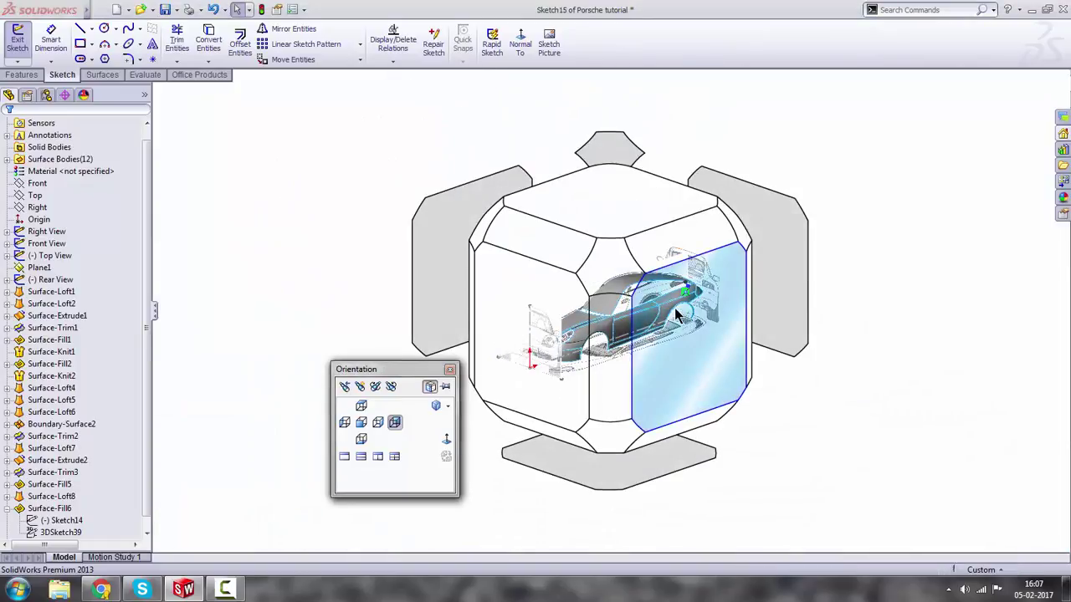
click(678, 314)
scroll(724, 302, down, 10)
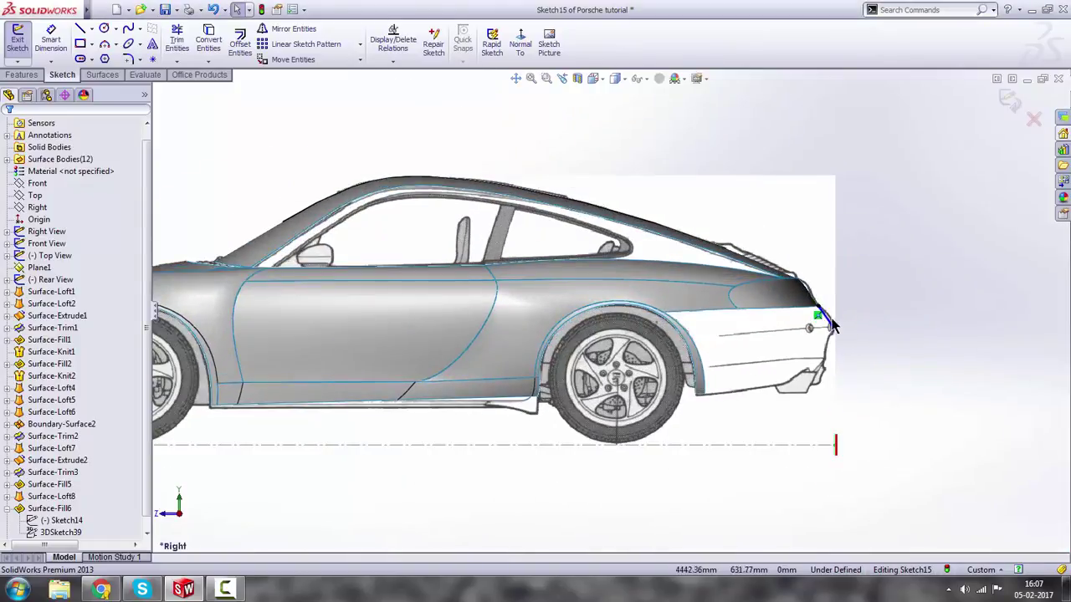
scroll(724, 301, down, 4)
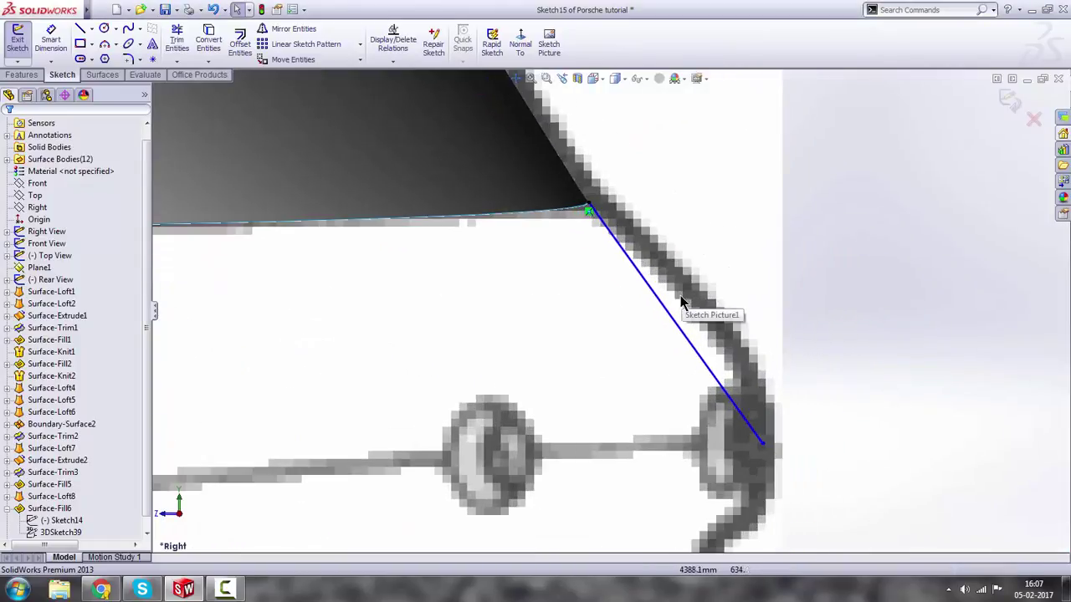
click(662, 306)
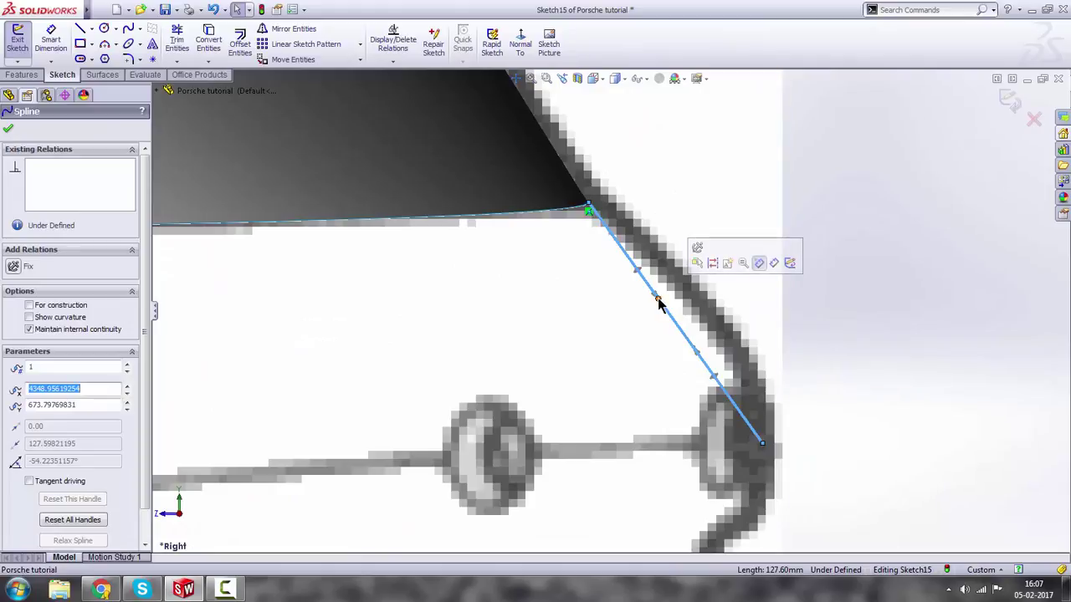
drag(658, 303, 697, 278)
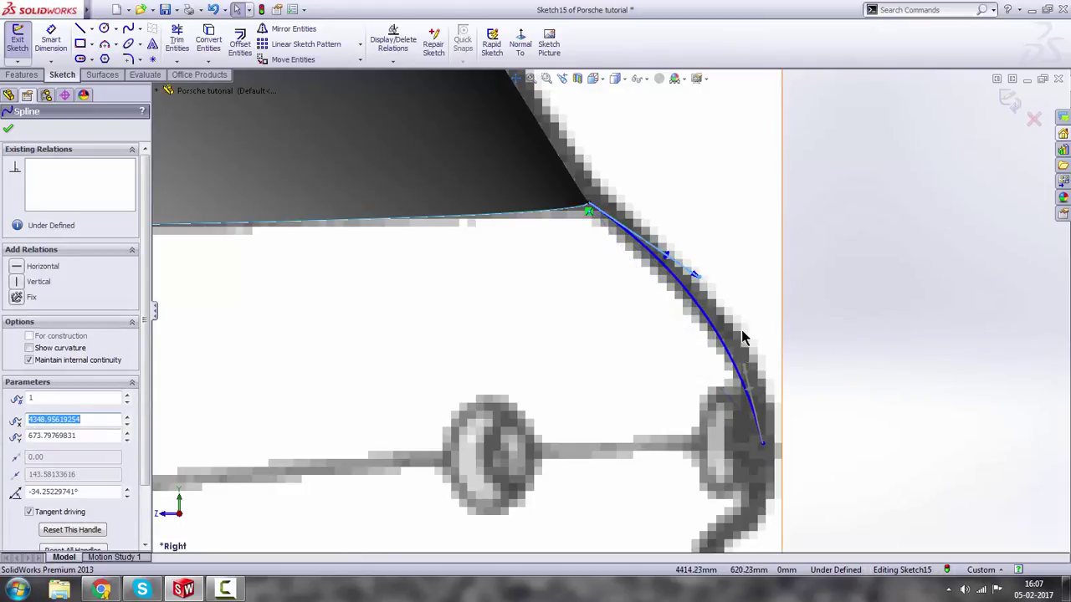
drag(744, 374, 764, 376)
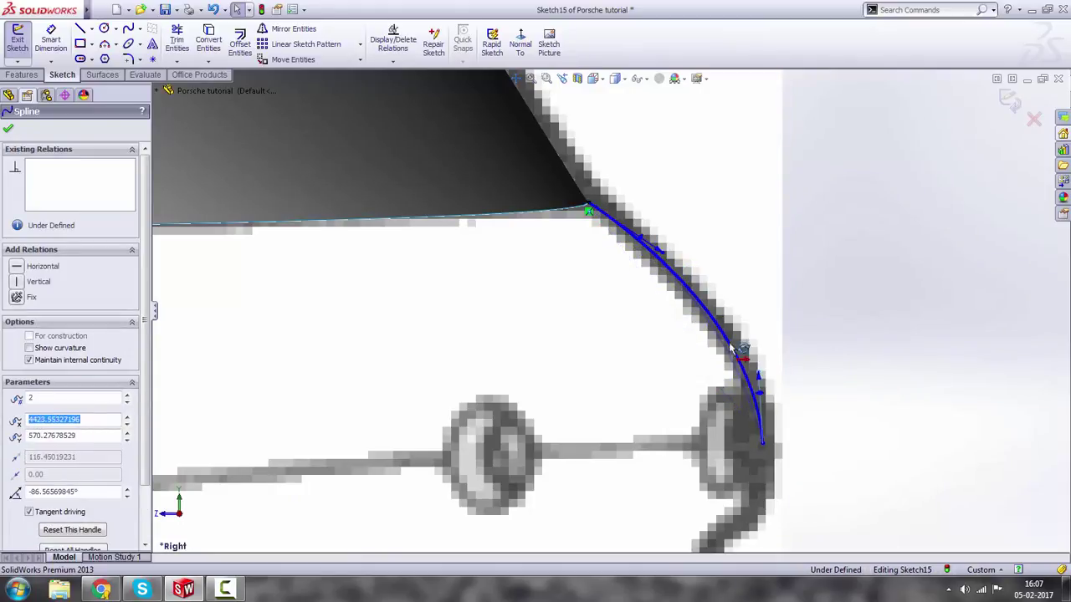
drag(666, 260, 667, 266)
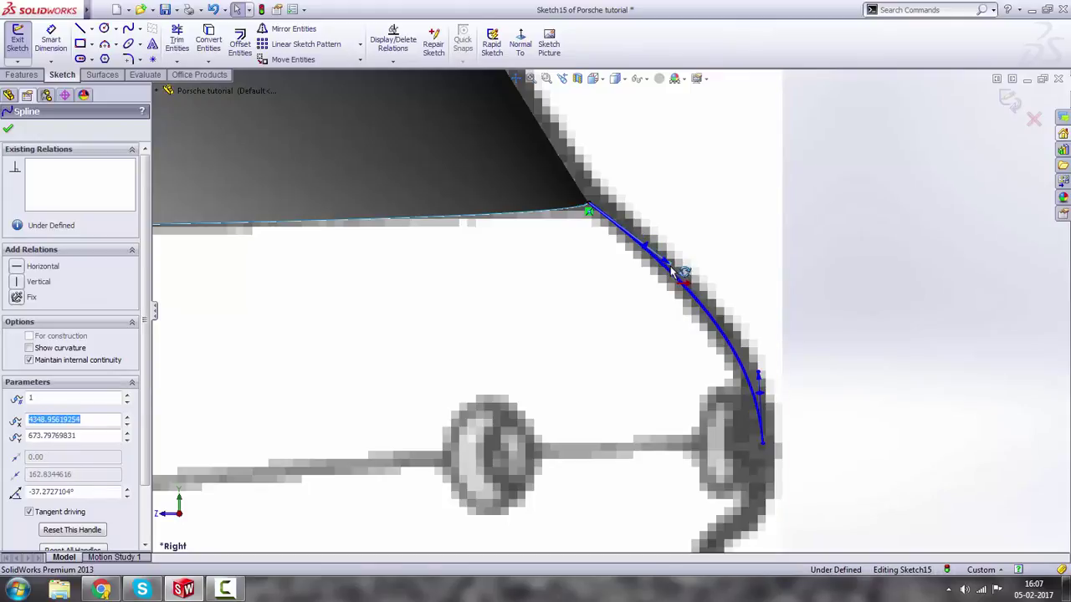
scroll(800, 375, up, 3)
click(765, 386)
scroll(560, 378, up, 4)
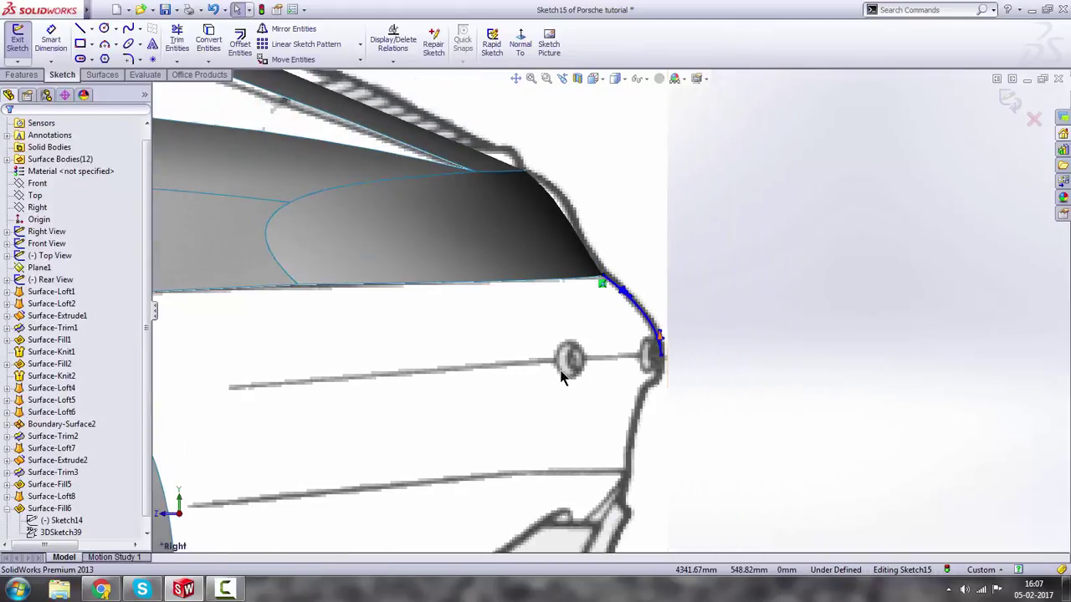
scroll(561, 378, down, 3)
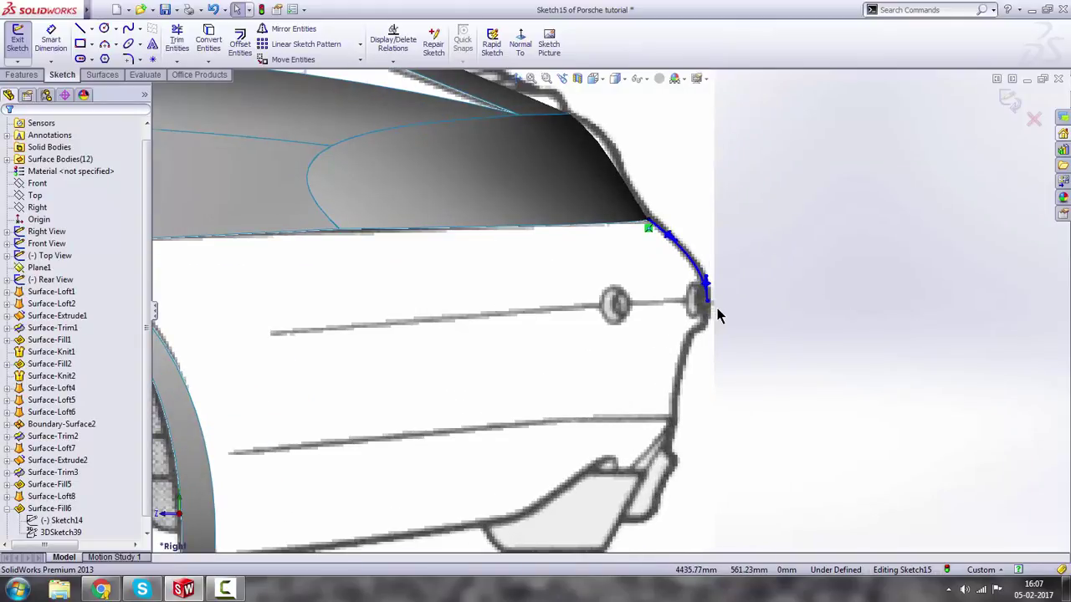
scroll(711, 315, down, 2)
scroll(693, 305, up, 4)
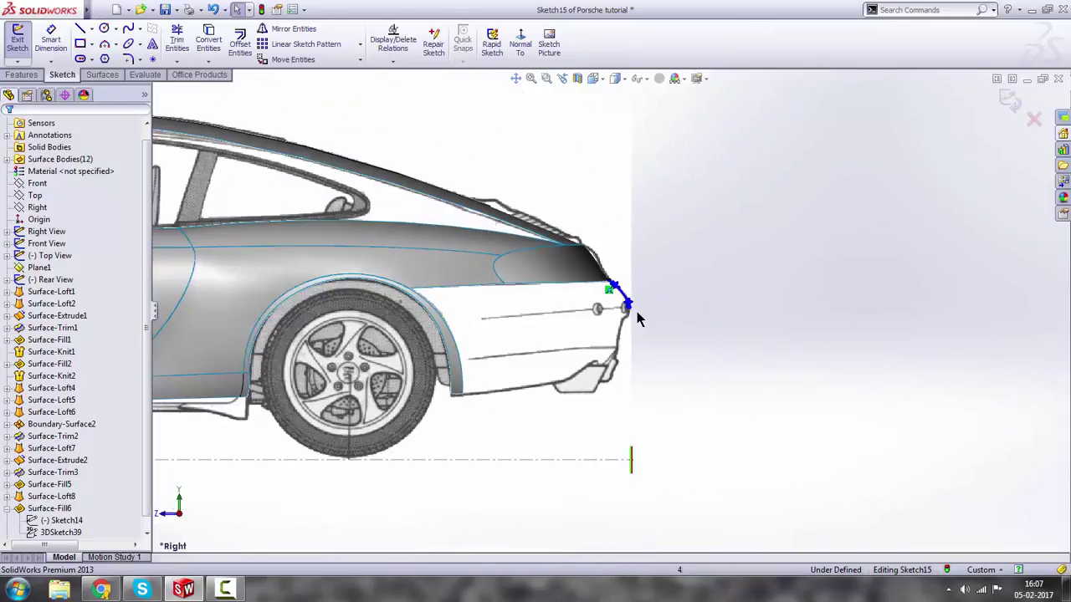
Close the side profile sketch and draw a two-point spline in a new 3D sketch from the bumper's rearmost point to the wheel arch edge.
middle_drag(512, 283, 1008, 142)
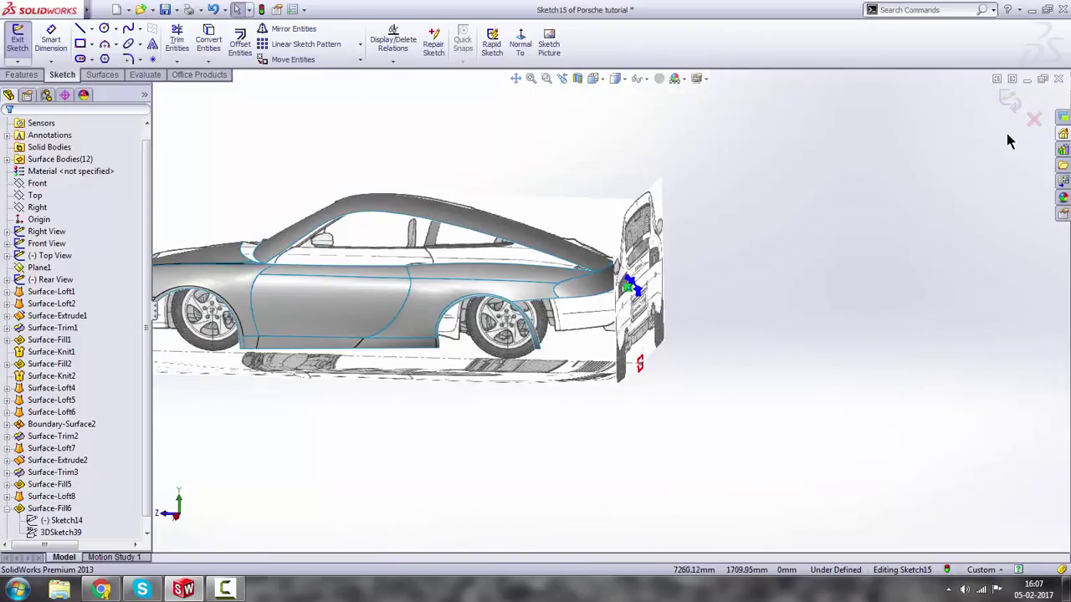
scroll(564, 276, down, 3)
mouse_move(564, 276)
middle_down()
mouse_move(609, 255)
mouse_move(504, 228)
middle_up()
scroll(504, 229, up, 1)
click(17, 62)
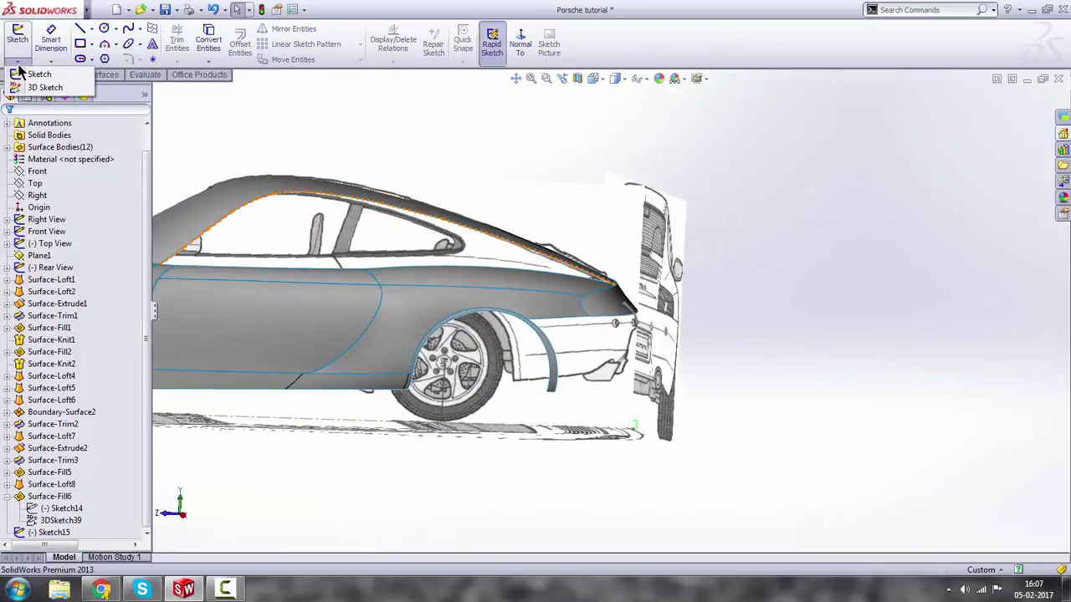
click(42, 87)
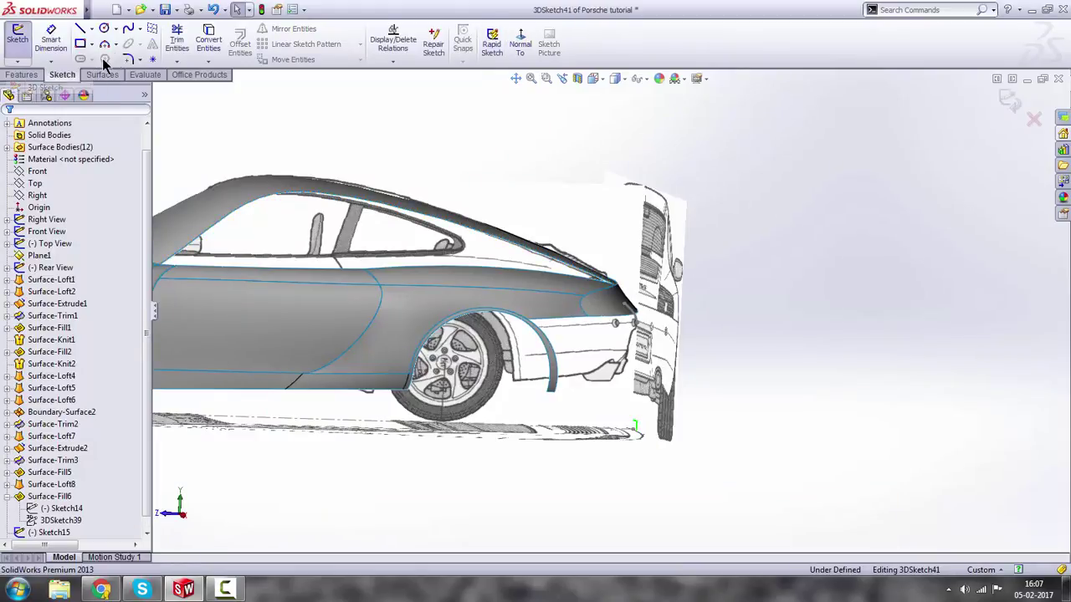
scroll(633, 319, down, 1)
middle_drag(624, 321, 647, 323)
scroll(638, 321, down, 2)
scroll(667, 341, down, 3)
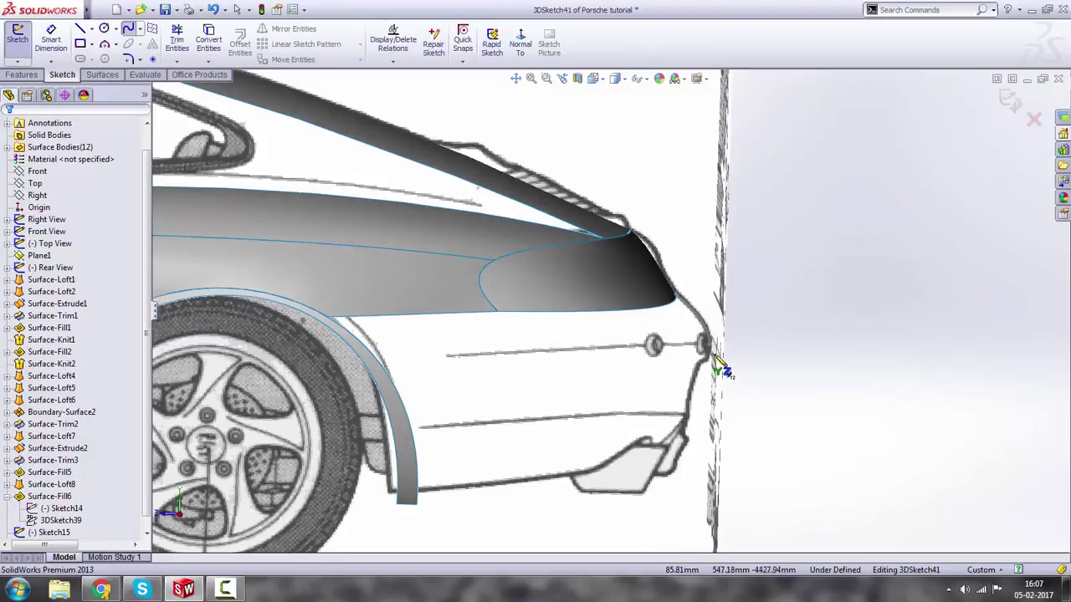
click(708, 344)
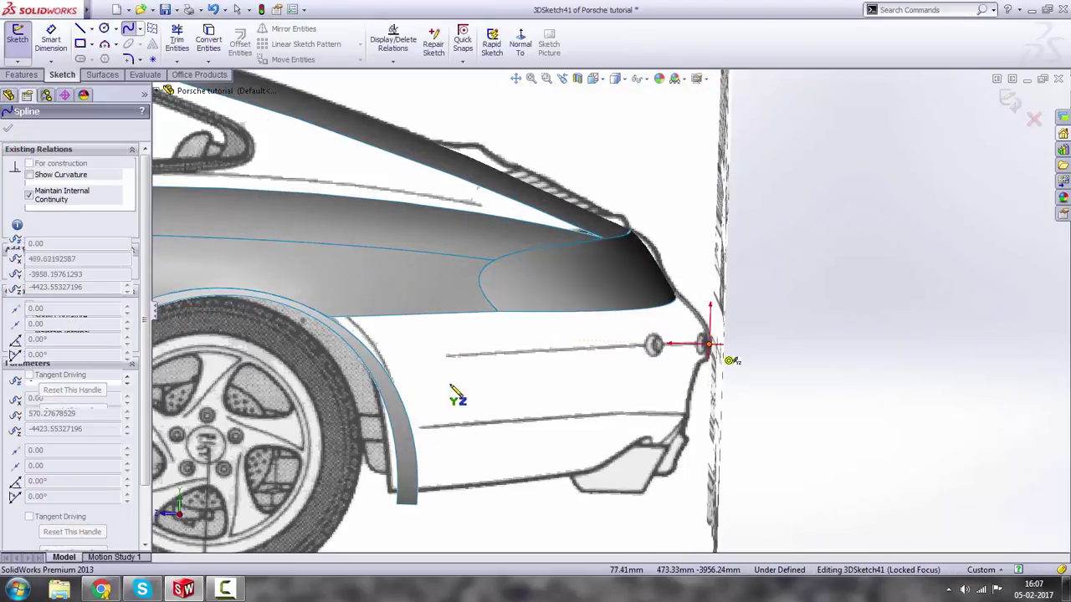
click(390, 378)
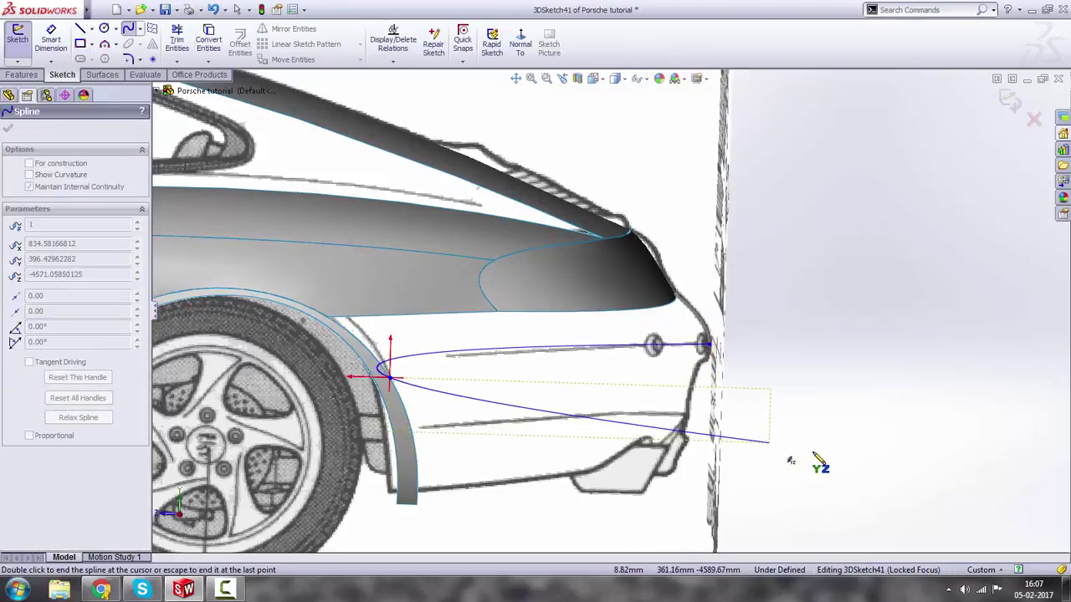
key(Escape)
Shape the new 3D spline with its end tangent handles to follow the bumper's outer corner in the top view blueprint.
key(space)
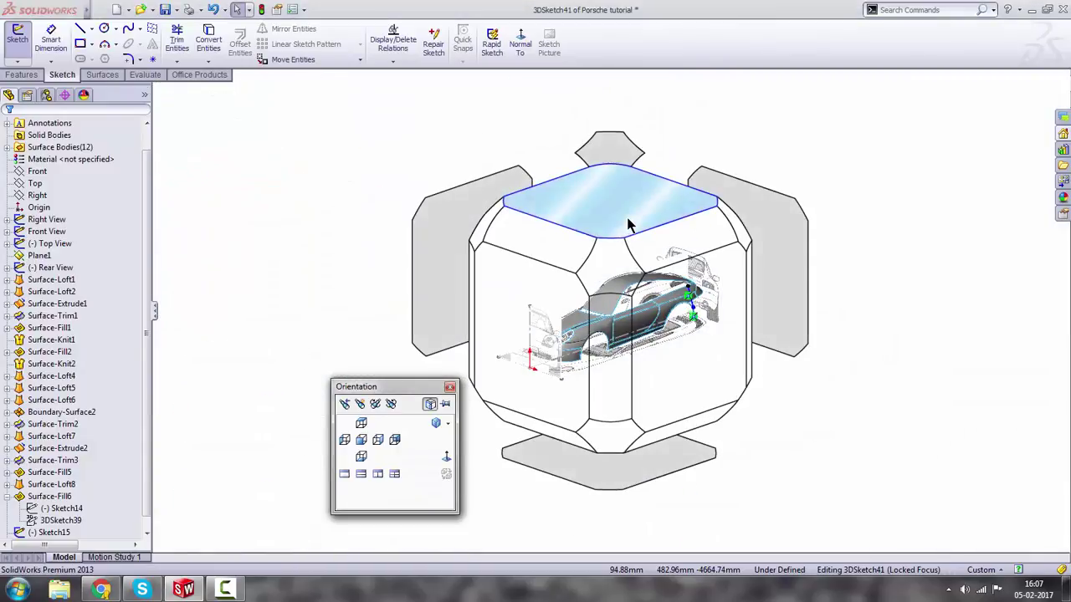
click(629, 223)
scroll(636, 226, down, 5)
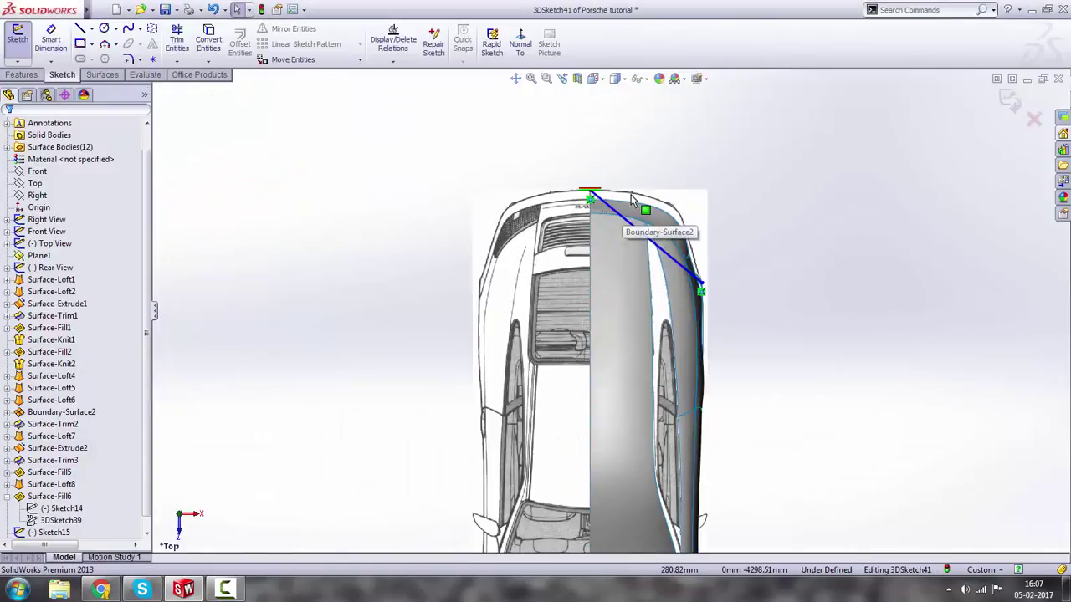
scroll(642, 228, down, 5)
scroll(652, 360, up, 3)
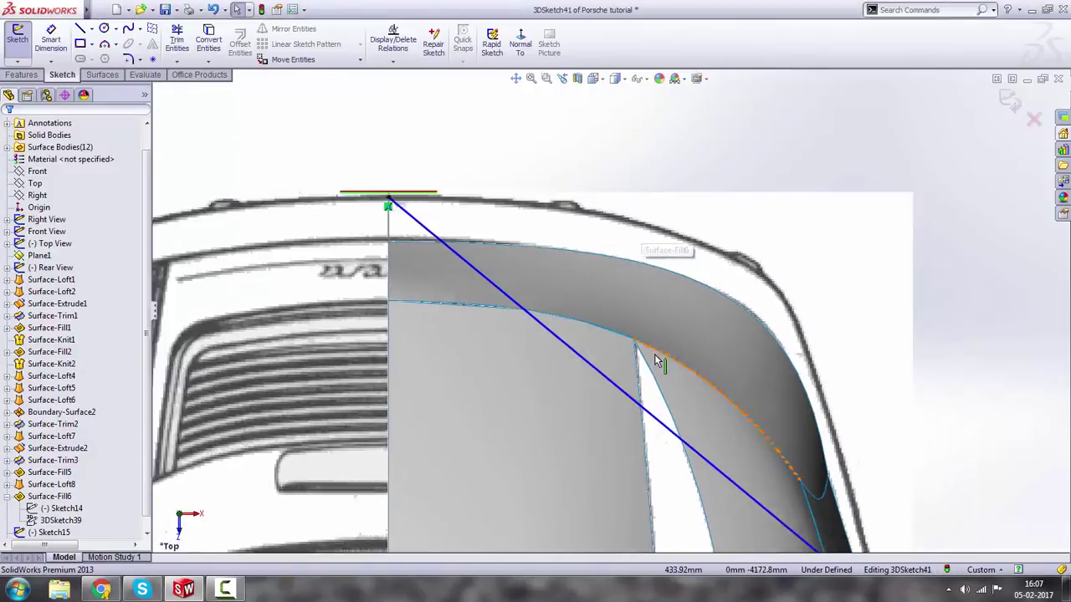
click(679, 424)
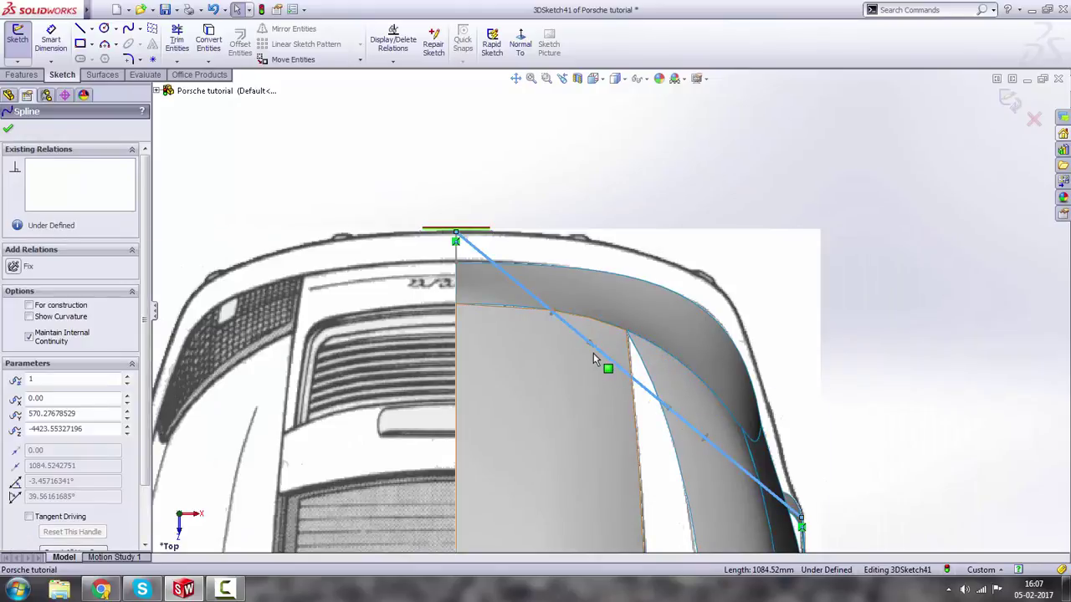
drag(596, 353, 759, 227)
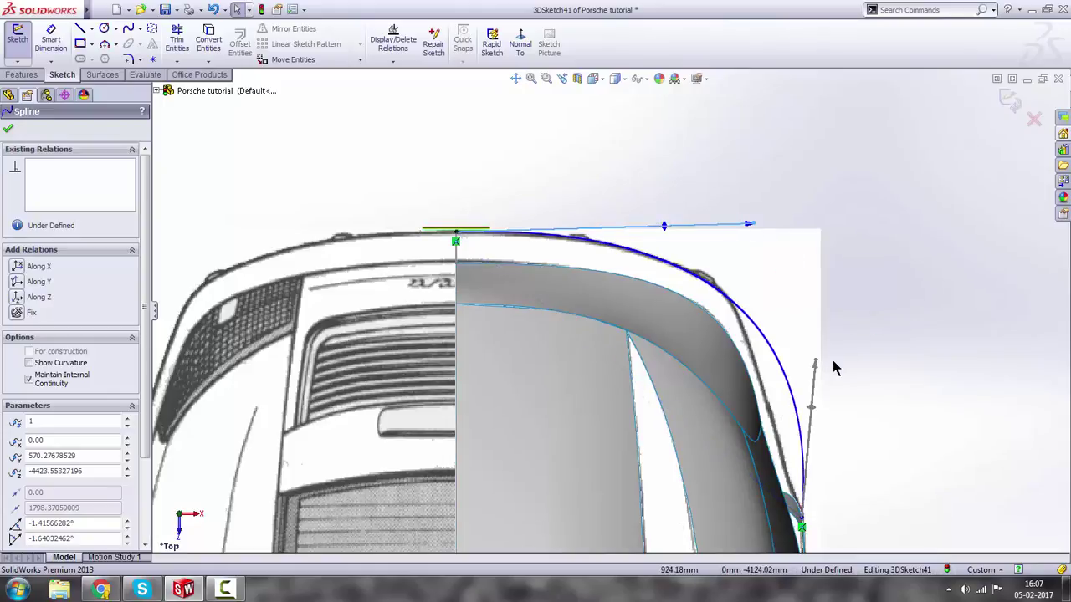
drag(816, 363, 754, 335)
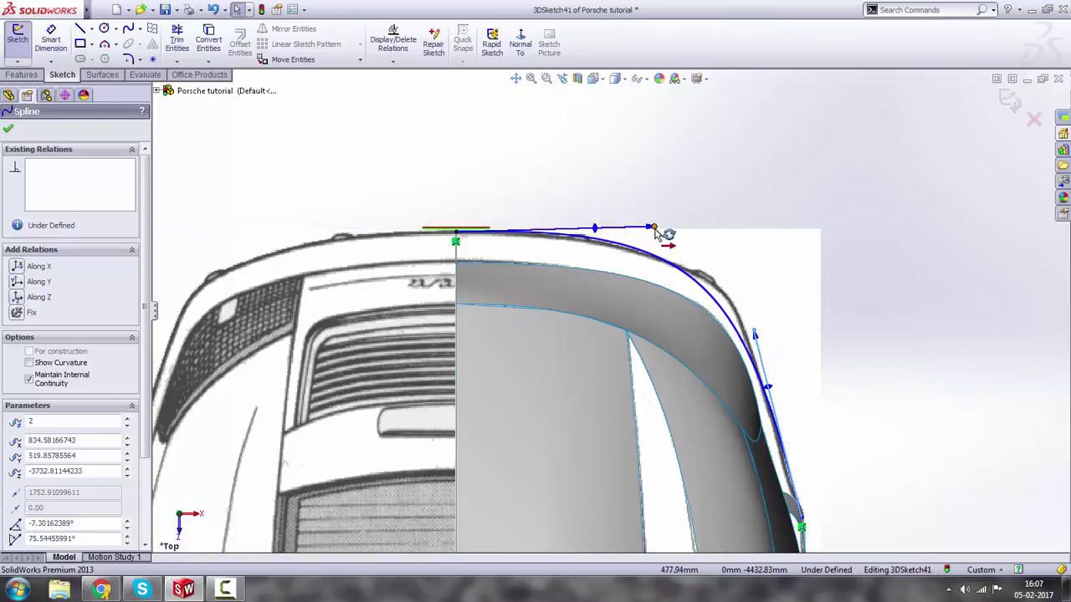
drag(654, 228, 691, 240)
drag(755, 332, 747, 331)
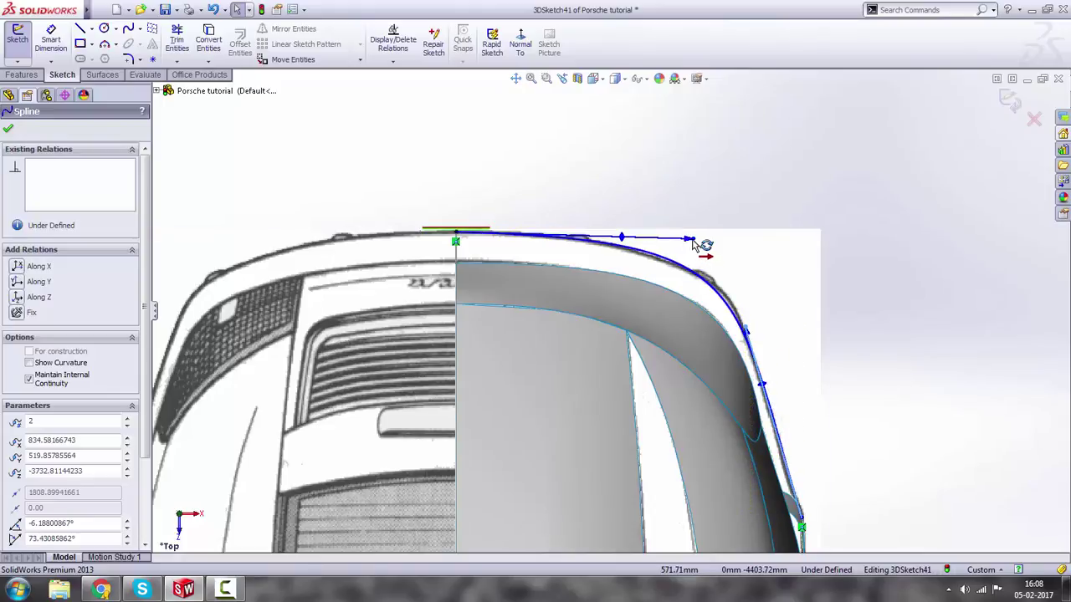
drag(698, 243, 705, 246)
scroll(707, 337, up, 6)
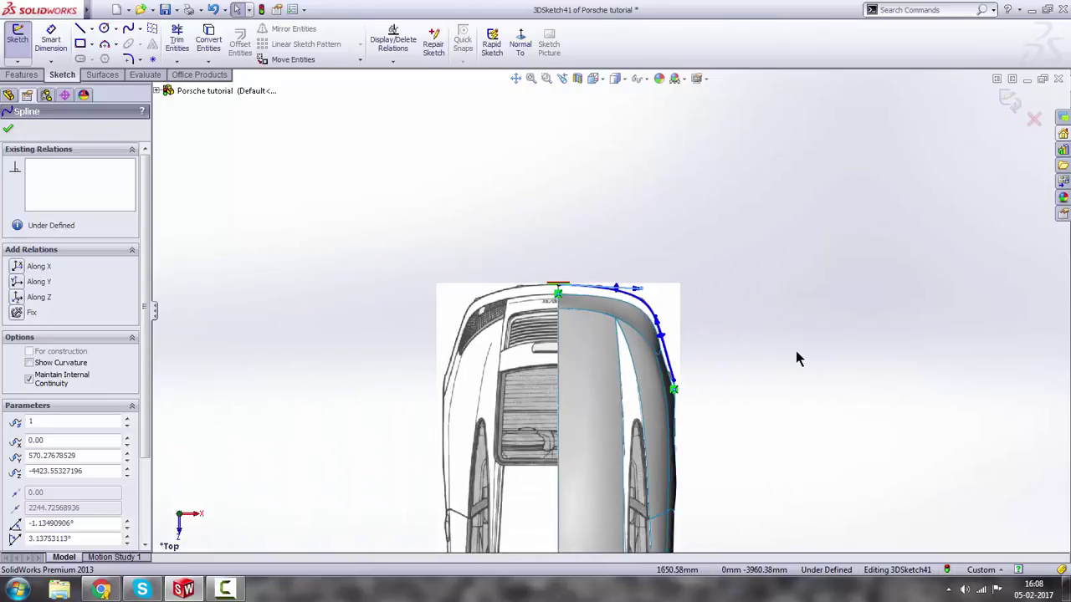
click(796, 349)
scroll(815, 322, up, 3)
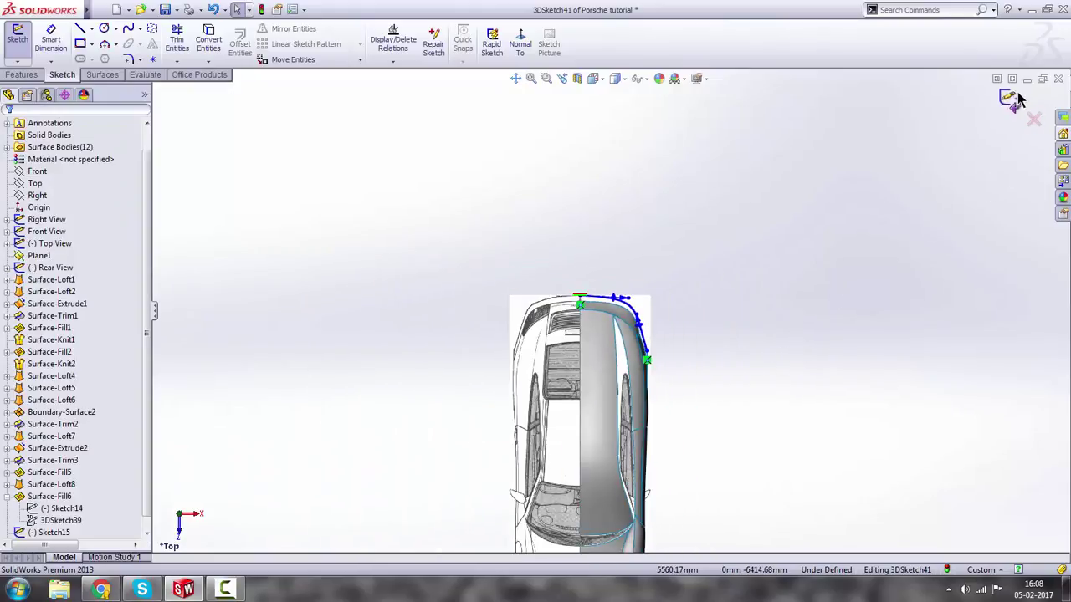
Raise the spline's tangent handle at the wheel arch to align the curve with the bumper strip line in the right side view.
key(space)
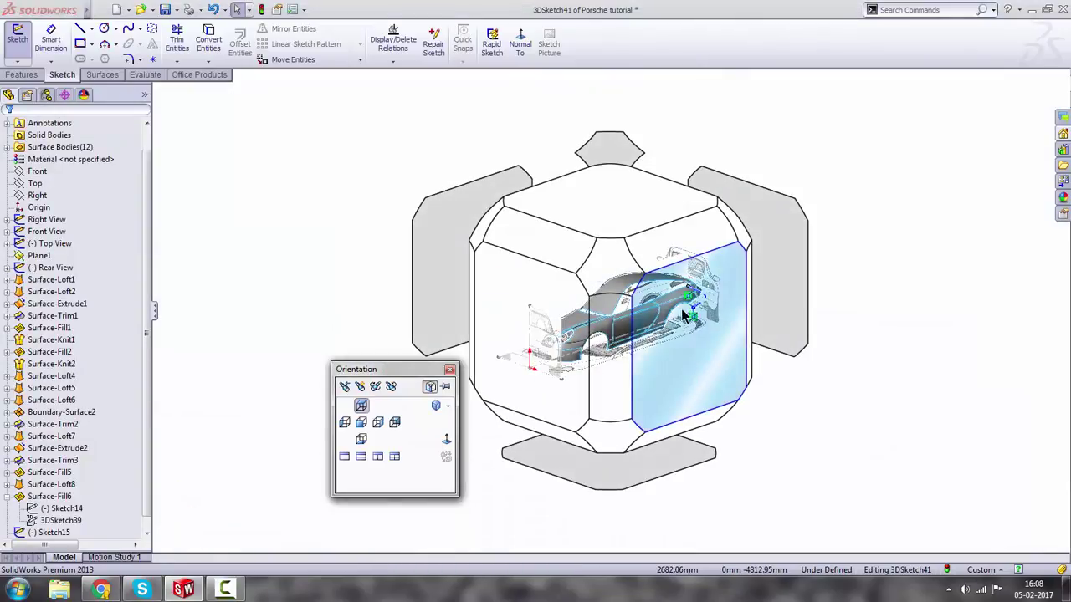
click(703, 319)
scroll(925, 334, down, 5)
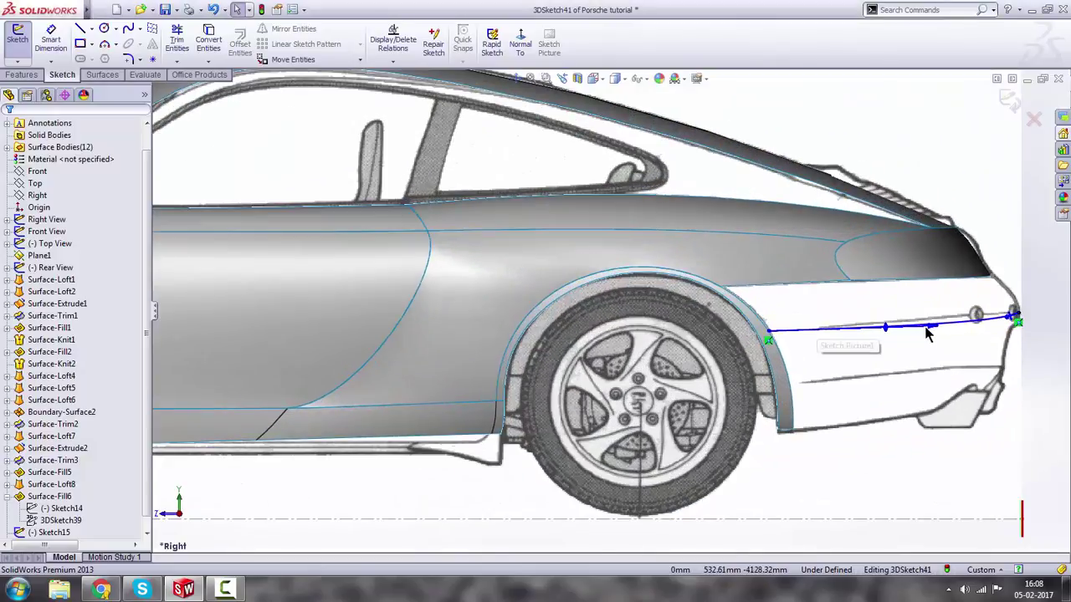
drag(885, 322, 889, 306)
scroll(945, 320, up, 2)
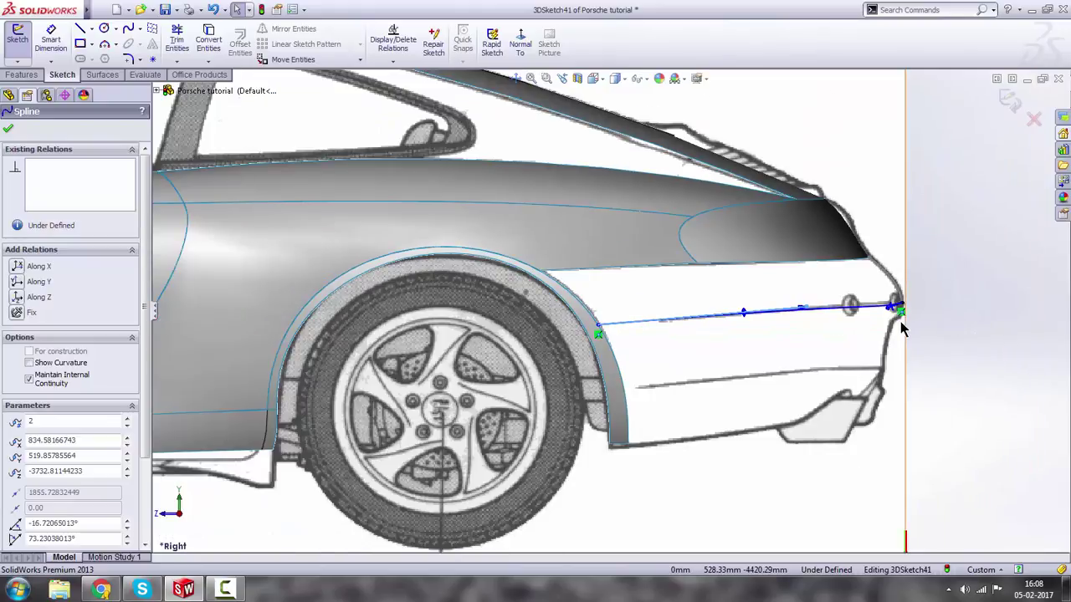
Level the spline's centreline tangent handle to match the bumper strip line in the rear view blueprint.
key(space)
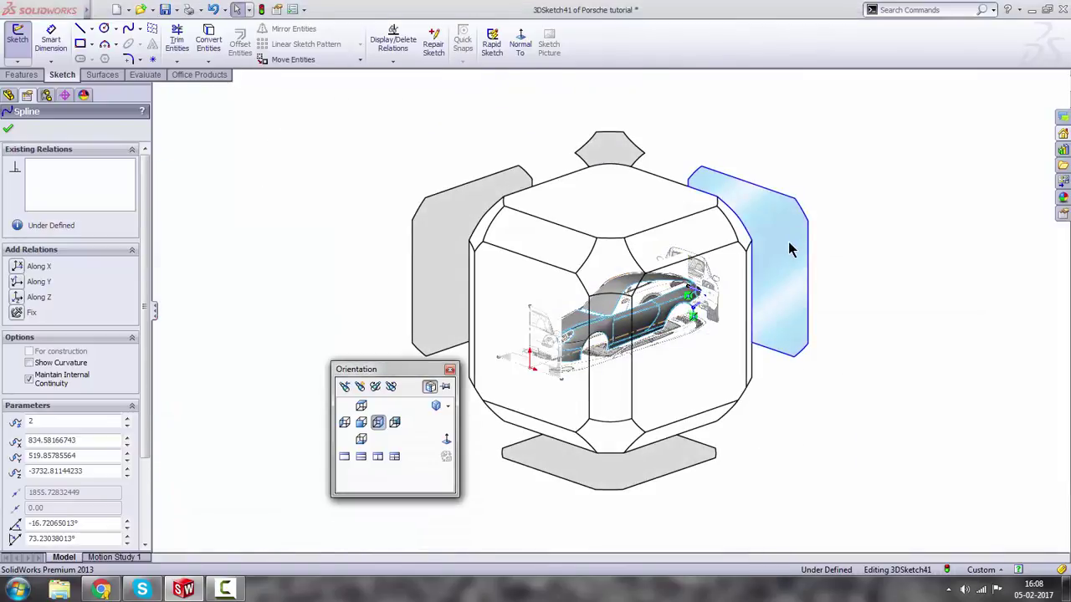
click(788, 241)
scroll(652, 419, down, 2)
scroll(408, 333, down, 2)
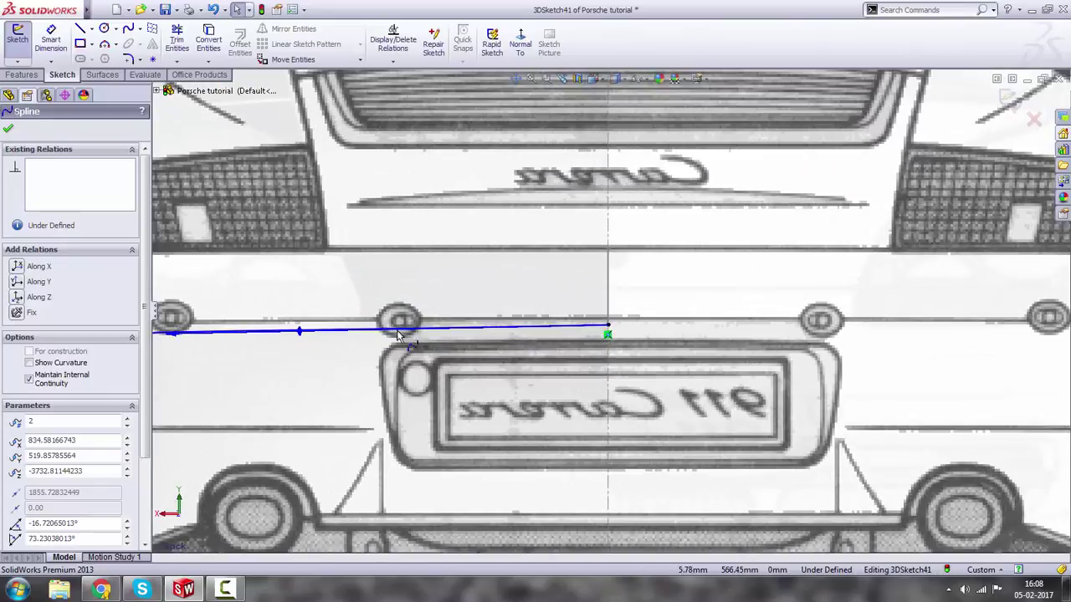
scroll(293, 337, up, 1)
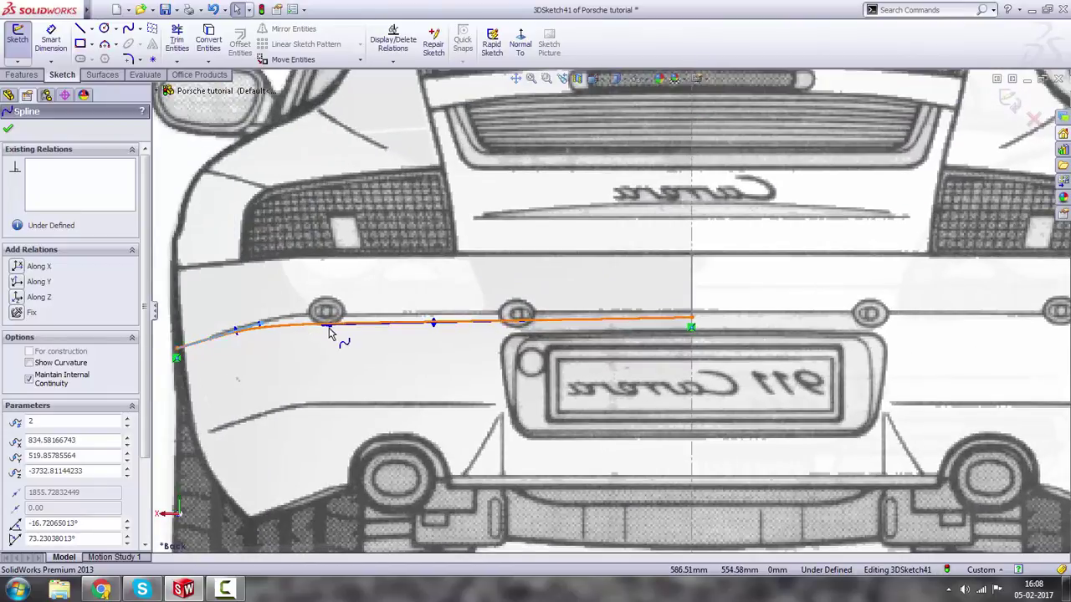
drag(324, 329, 342, 317)
click(692, 323)
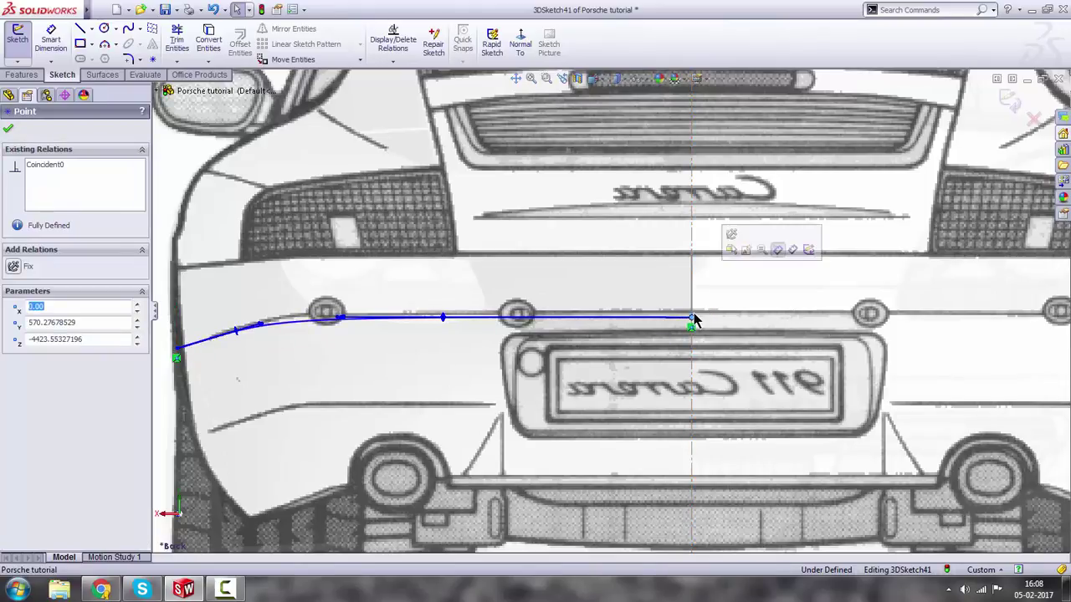
Fine-tune the spline's tangent handles from behind so its outer curve follows the drooping end of the bumper strip.
scroll(698, 325, up, 1)
click(471, 317)
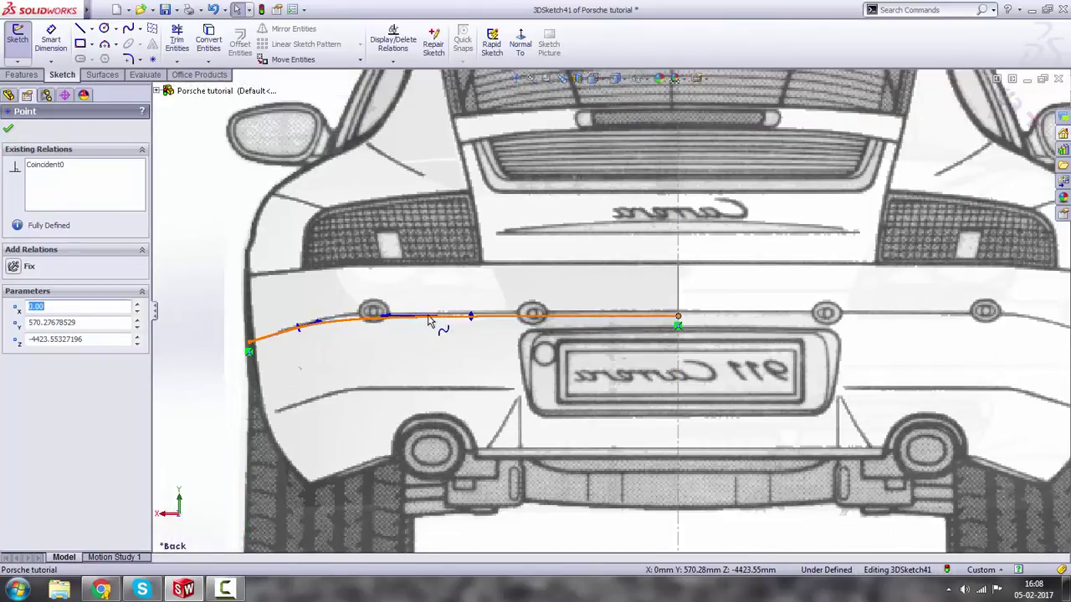
scroll(335, 323, down, 2)
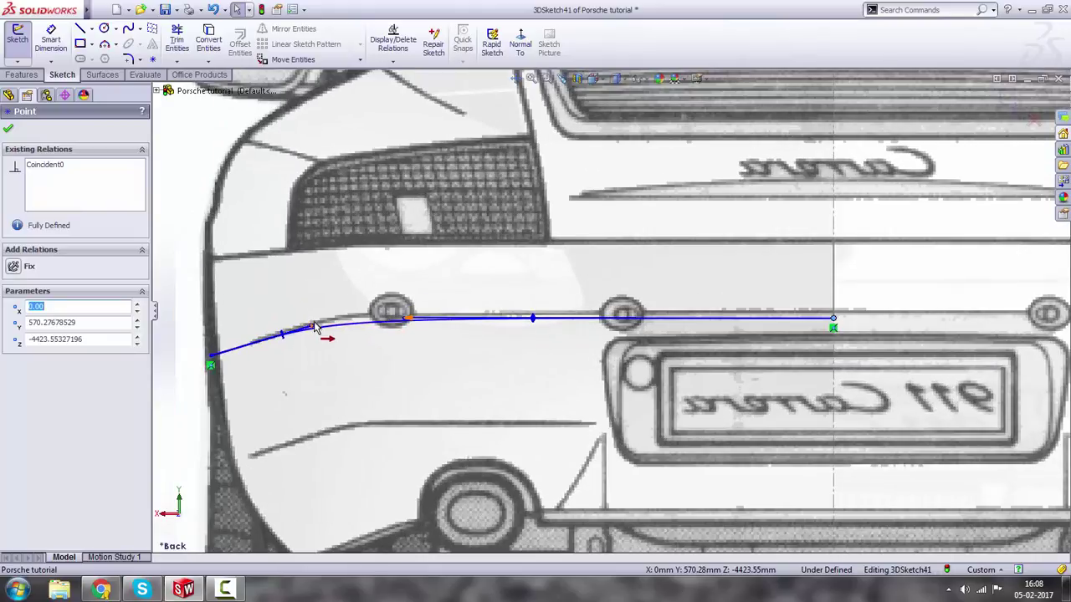
click(411, 320)
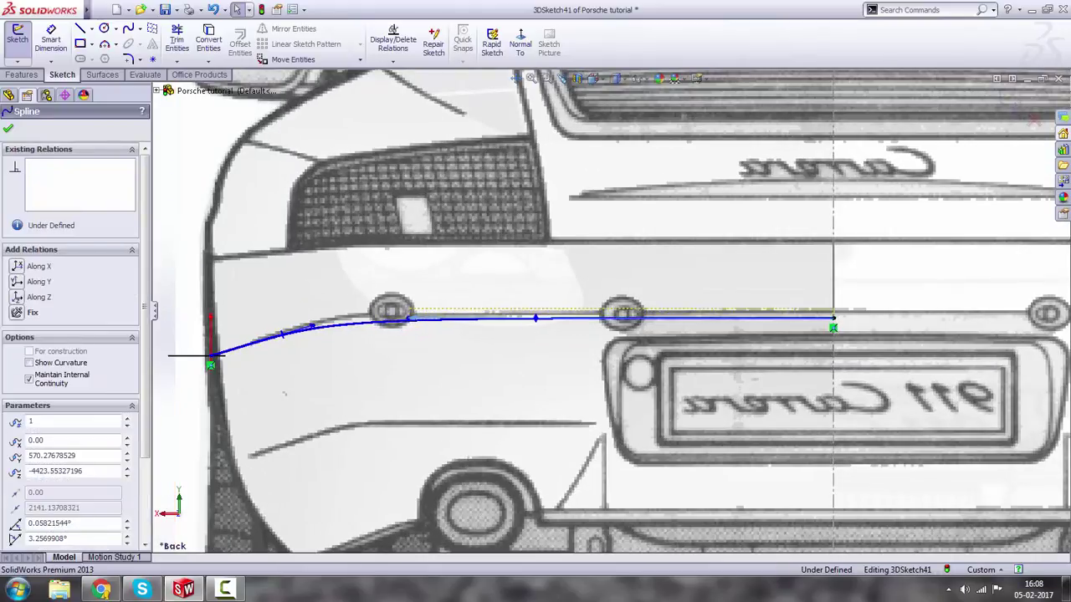
drag(412, 321, 318, 327)
scroll(301, 315, up, 3)
click(270, 293)
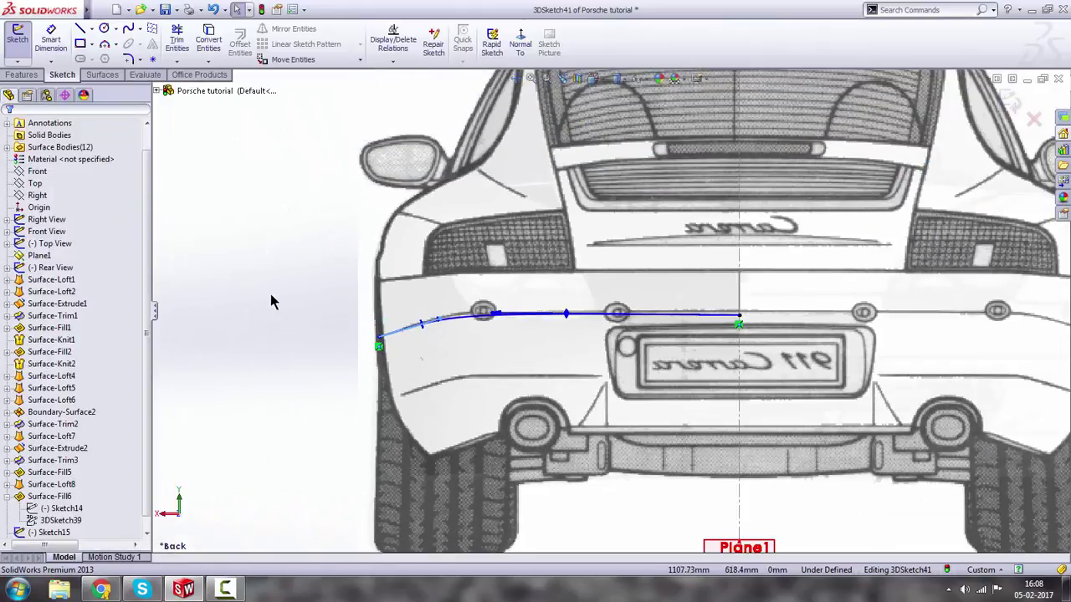
Readjust both tangent handles in the top view to fit the spline to the bumper corner, and close the 3D sketch.
key(space)
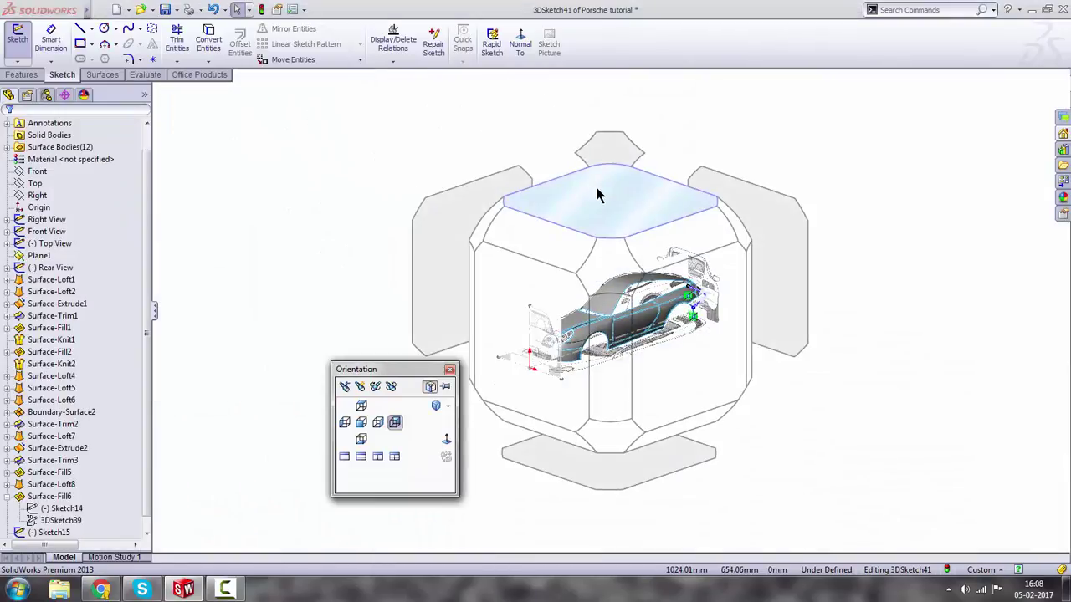
click(595, 194)
scroll(652, 200, down, 5)
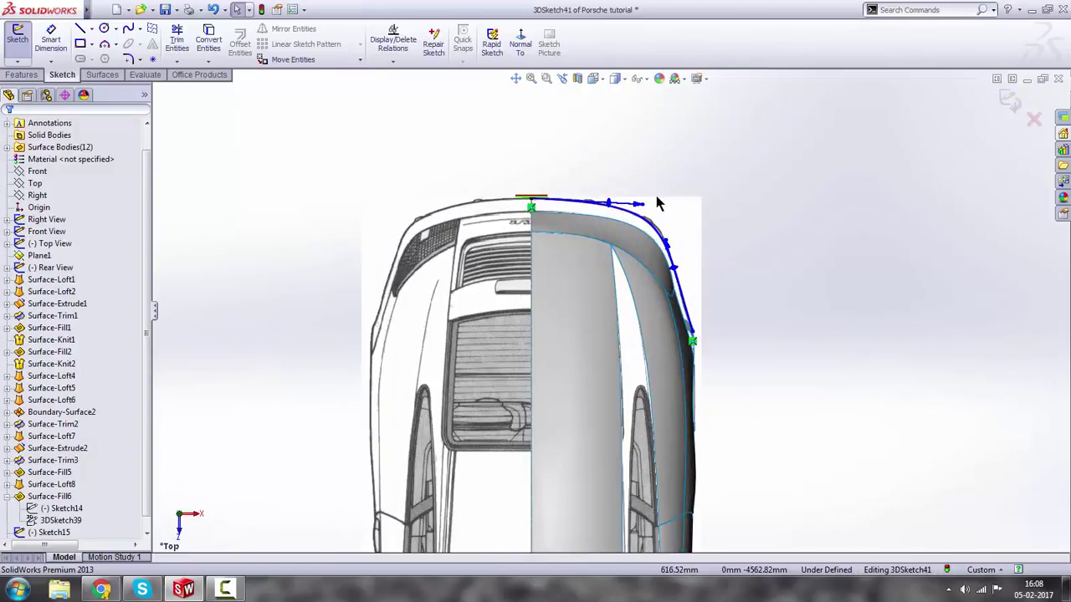
scroll(636, 240, down, 1)
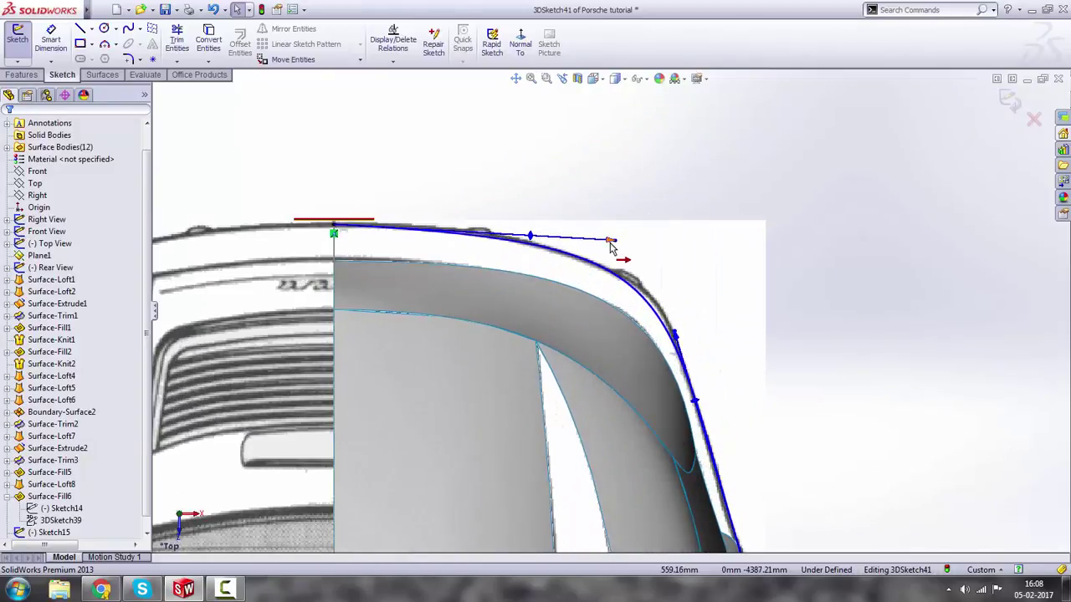
click(680, 333)
drag(675, 333, 677, 327)
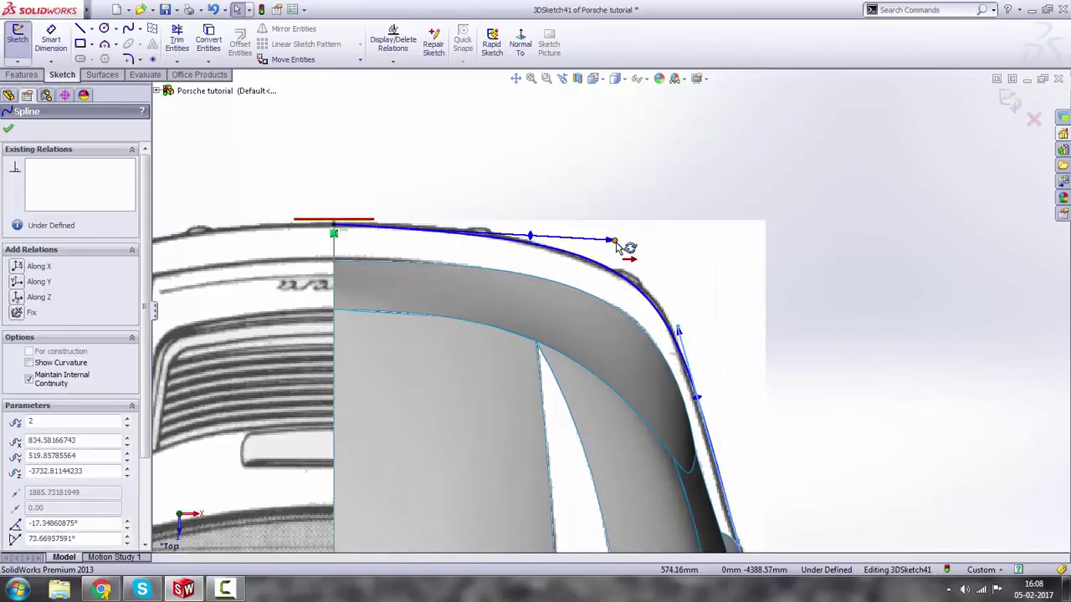
mouse_move(616, 240)
mouse_down()
mouse_move(628, 253)
mouse_move(619, 244)
mouse_up()
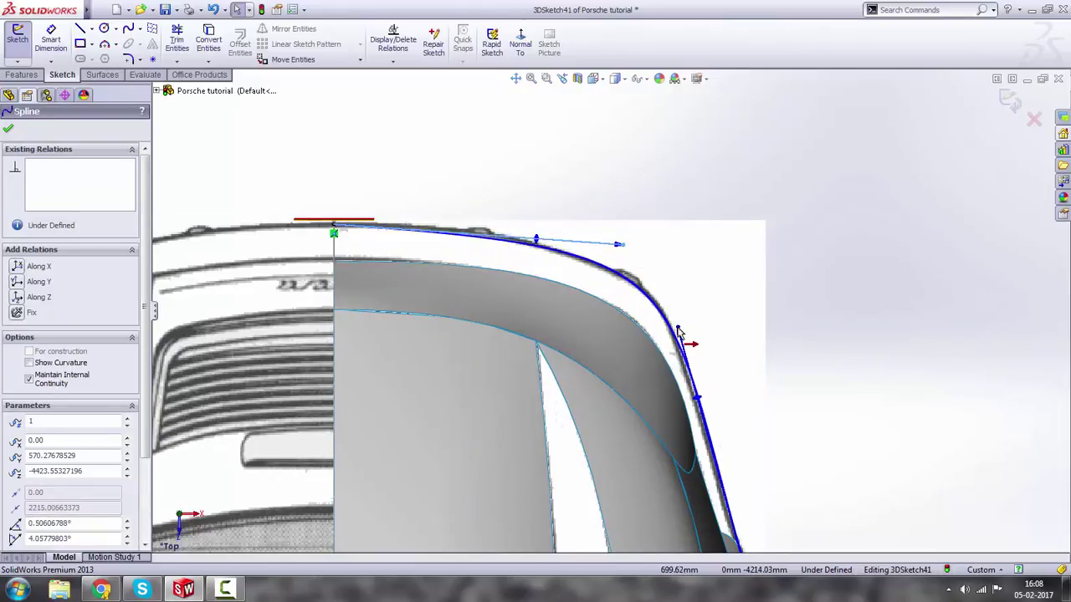
drag(678, 329, 672, 327)
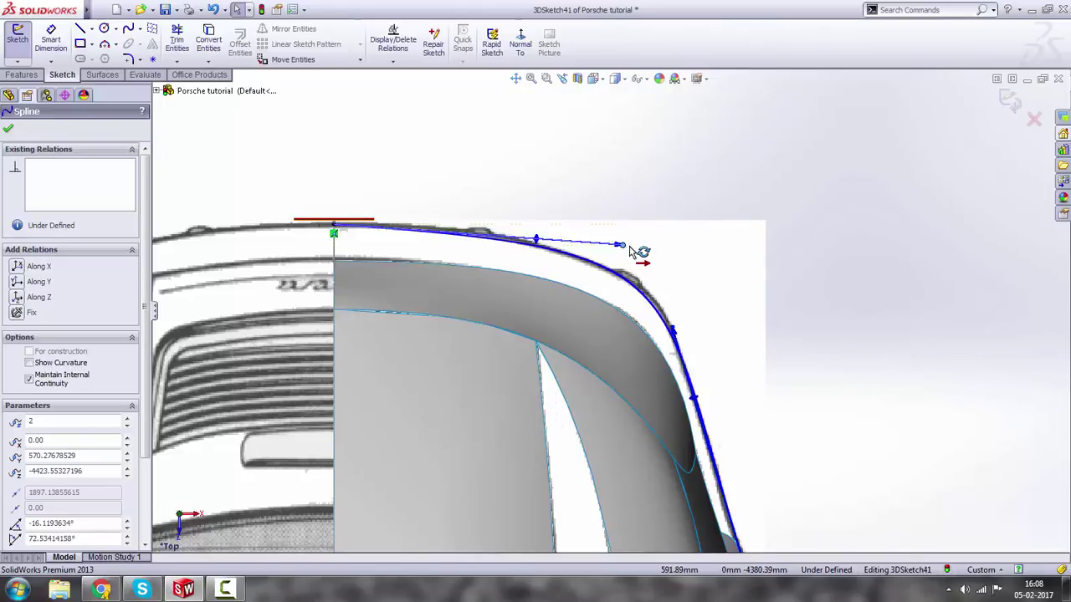
click(853, 324)
scroll(770, 331, up, 3)
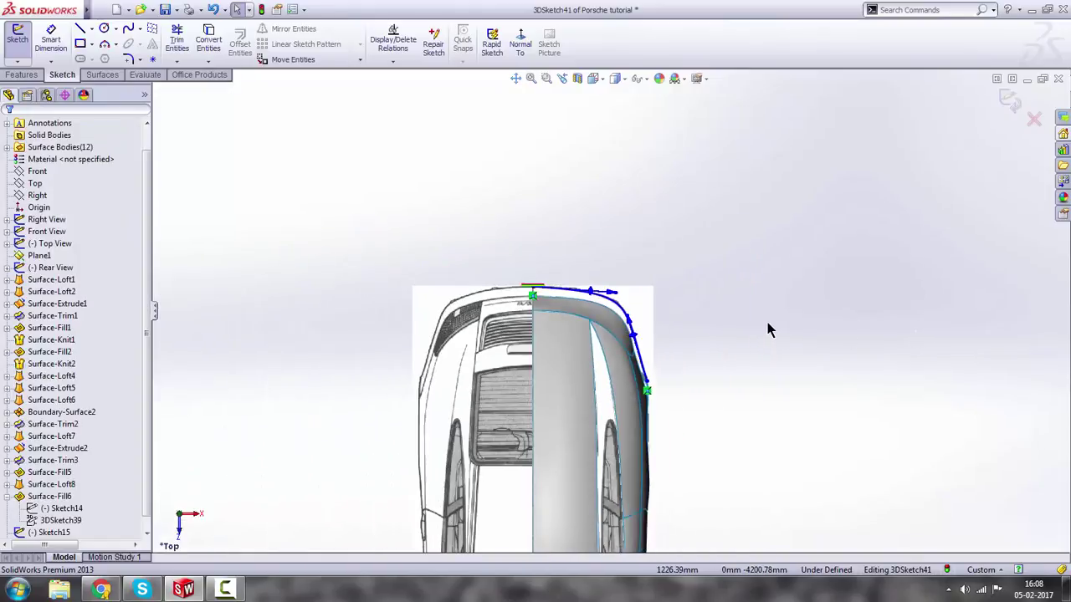
click(1009, 101)
Try a surface loft between the open group of lower rear body edges and the bumper spline 3DSketch41.
scroll(727, 317, up, 3)
middle_drag(726, 318, 564, 326)
scroll(577, 373, down, 6)
click(947, 316)
middle_drag(805, 308, 731, 306)
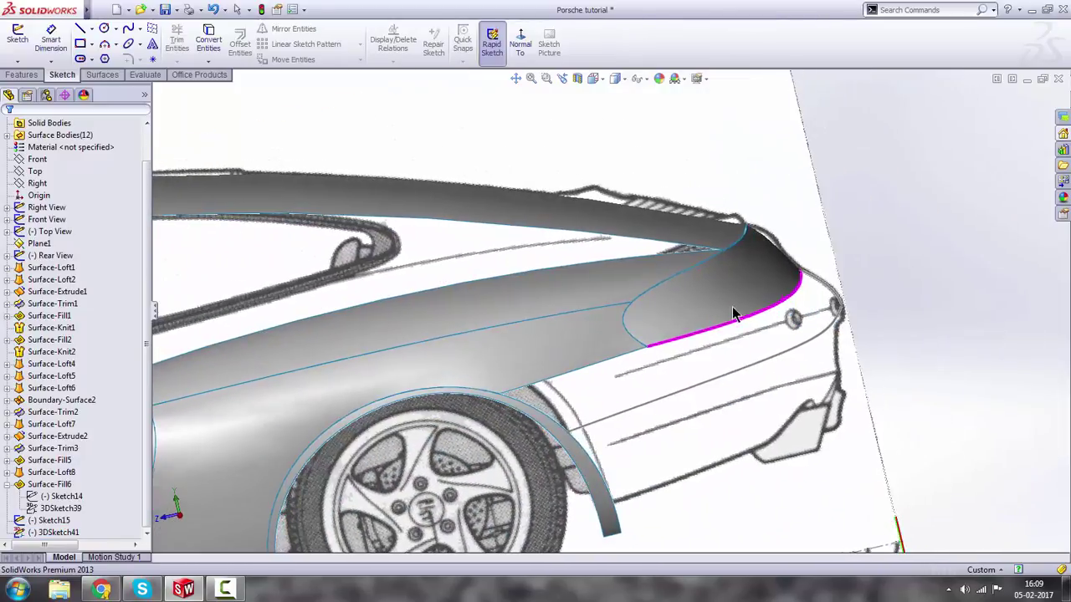
click(23, 75)
click(104, 75)
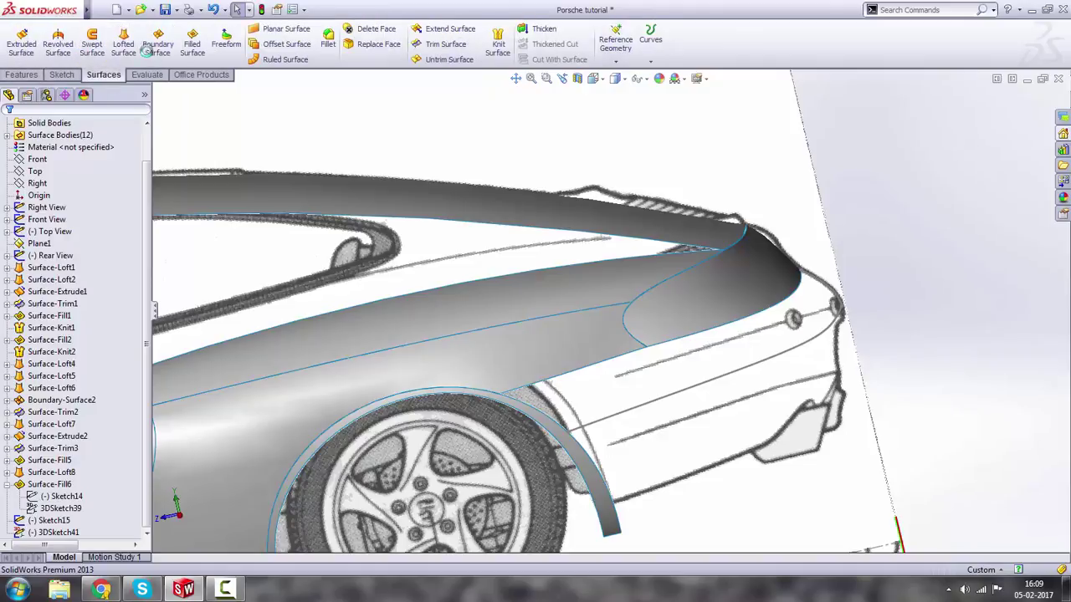
click(123, 46)
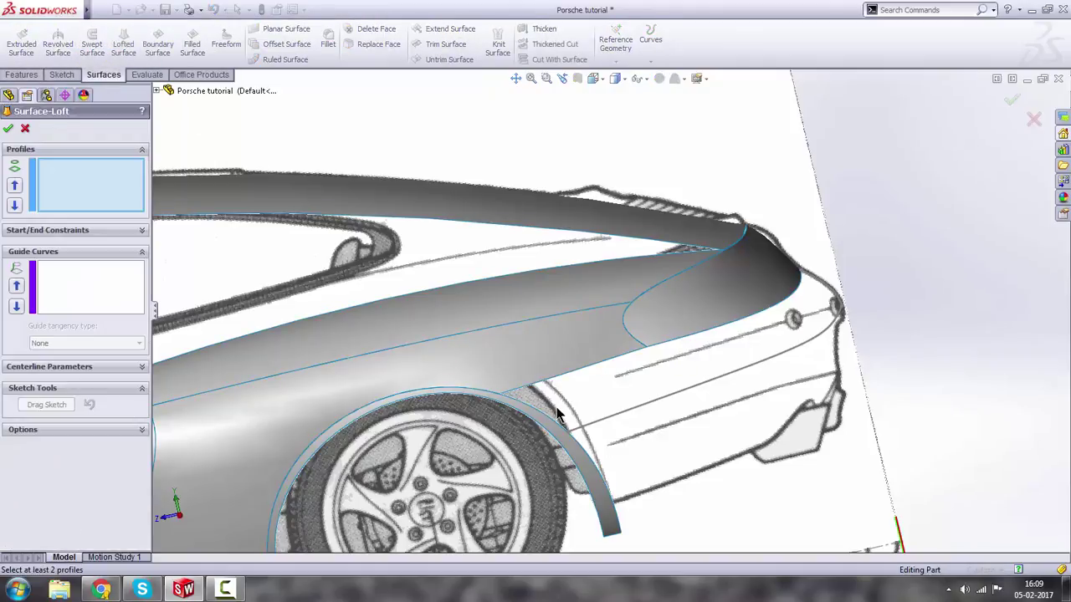
right_click(95, 200)
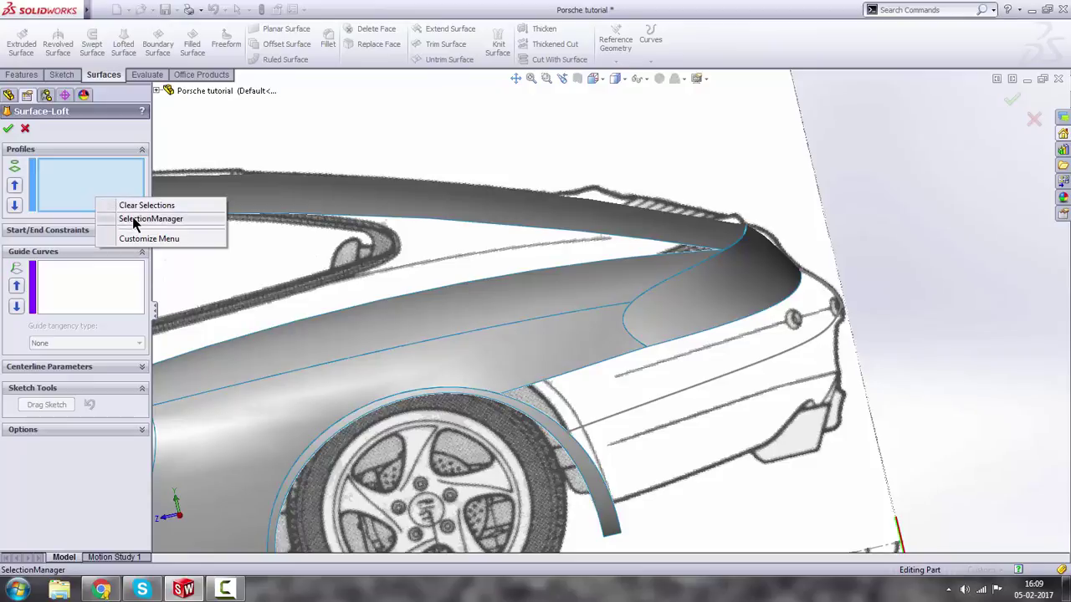
click(138, 218)
click(585, 376)
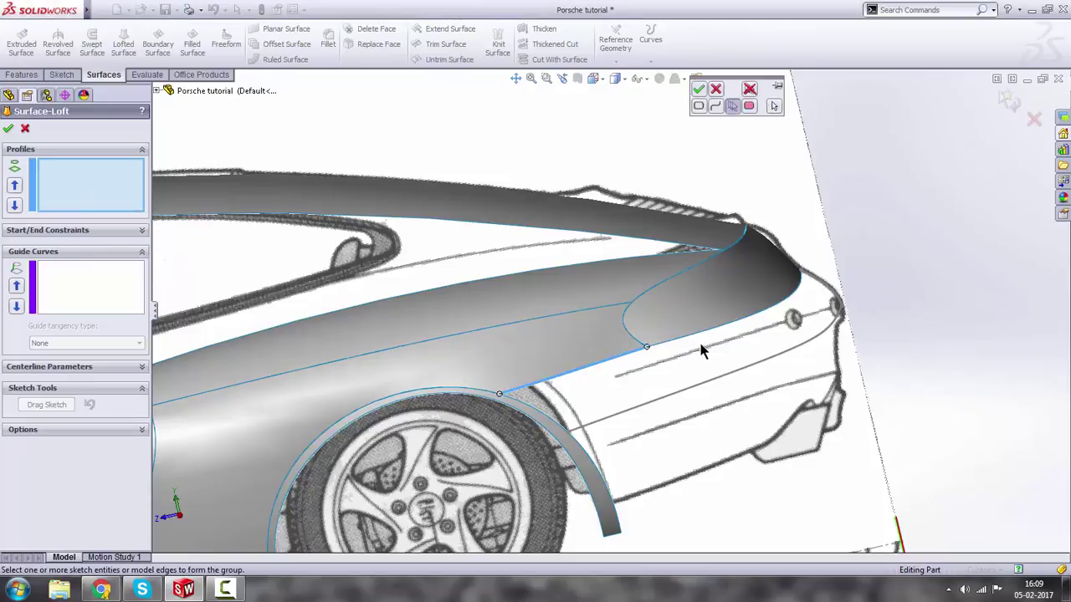
click(697, 92)
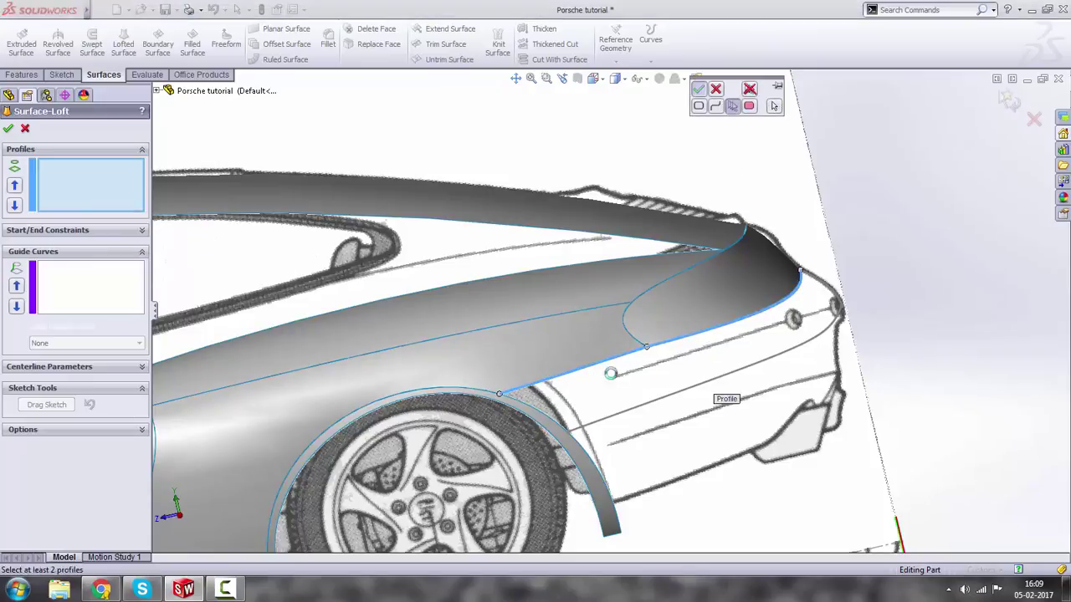
click(592, 429)
Try guiding the loft with Sketch15 and the wheel arch edge, and discard the loft.
click(73, 288)
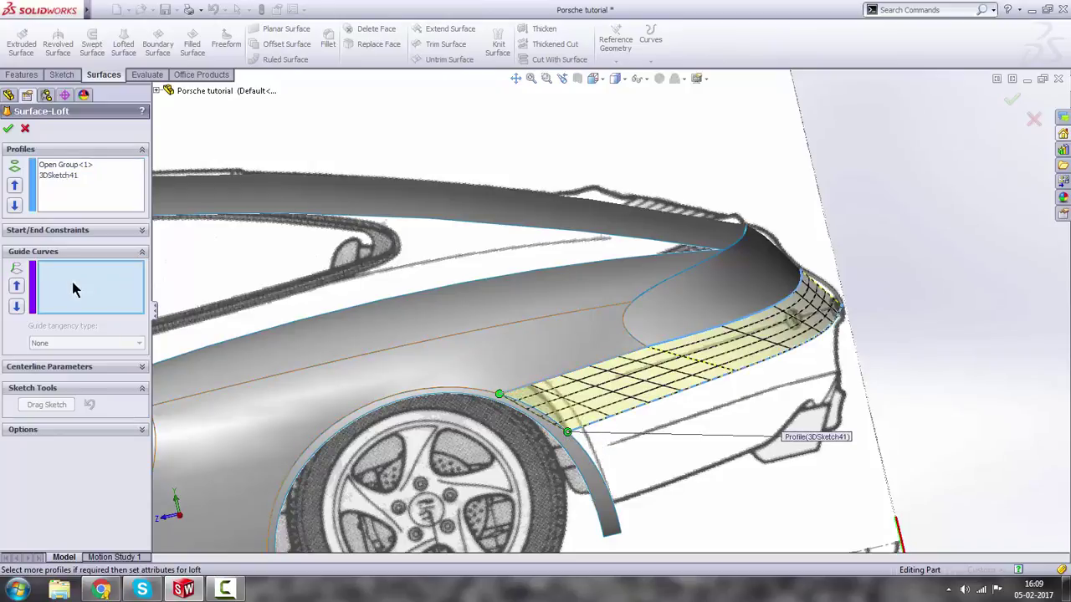
scroll(803, 294, down, 3)
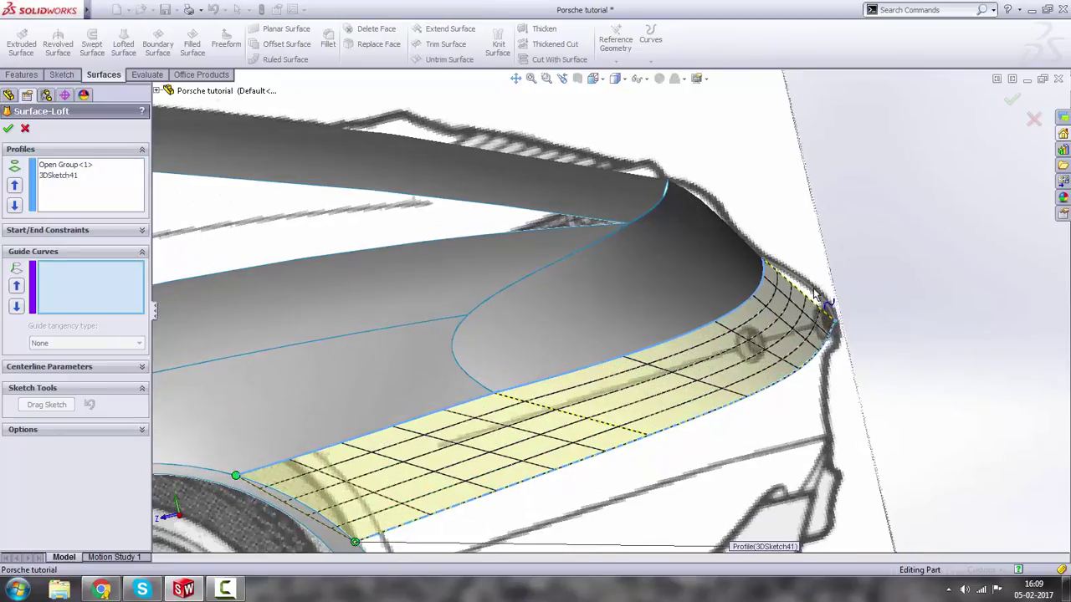
click(816, 293)
scroll(669, 363, up, 3)
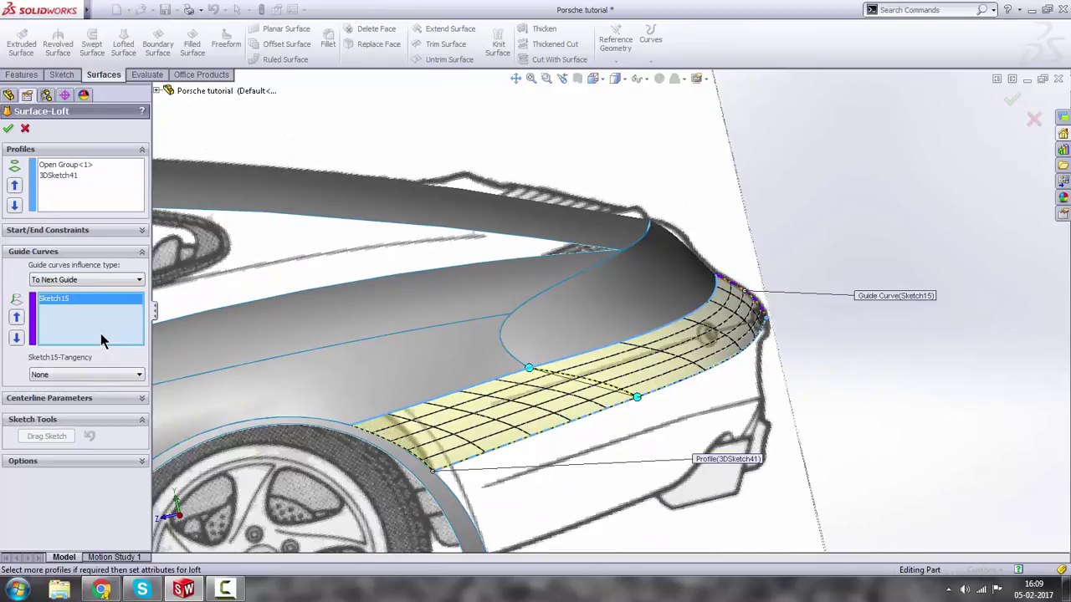
scroll(460, 489, down, 2)
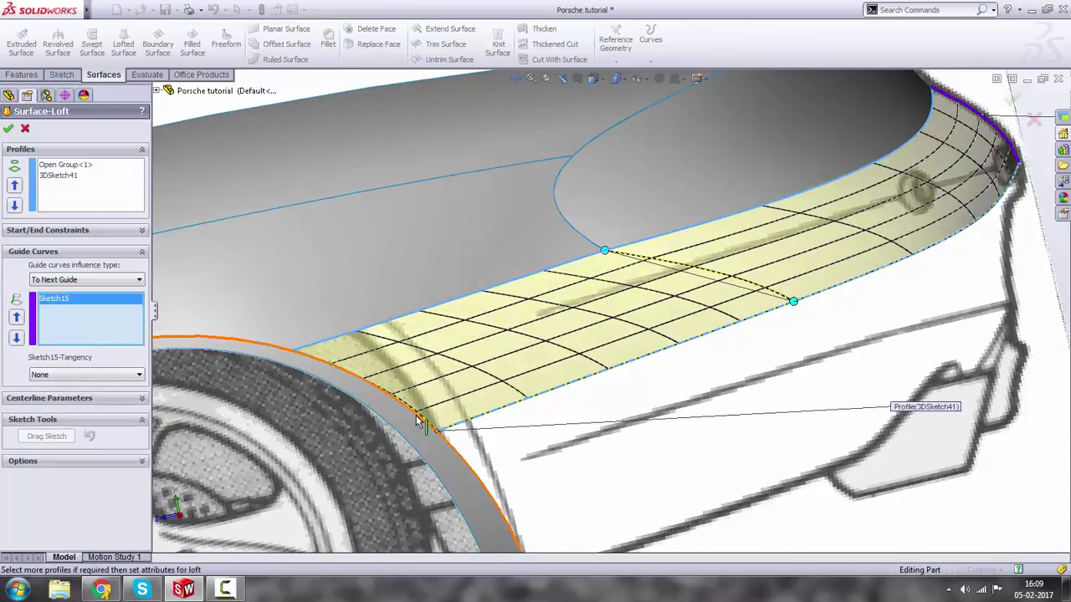
click(418, 423)
scroll(613, 376, up, 2)
middle_drag(612, 377, 676, 333)
drag(646, 344, 614, 350)
click(8, 130)
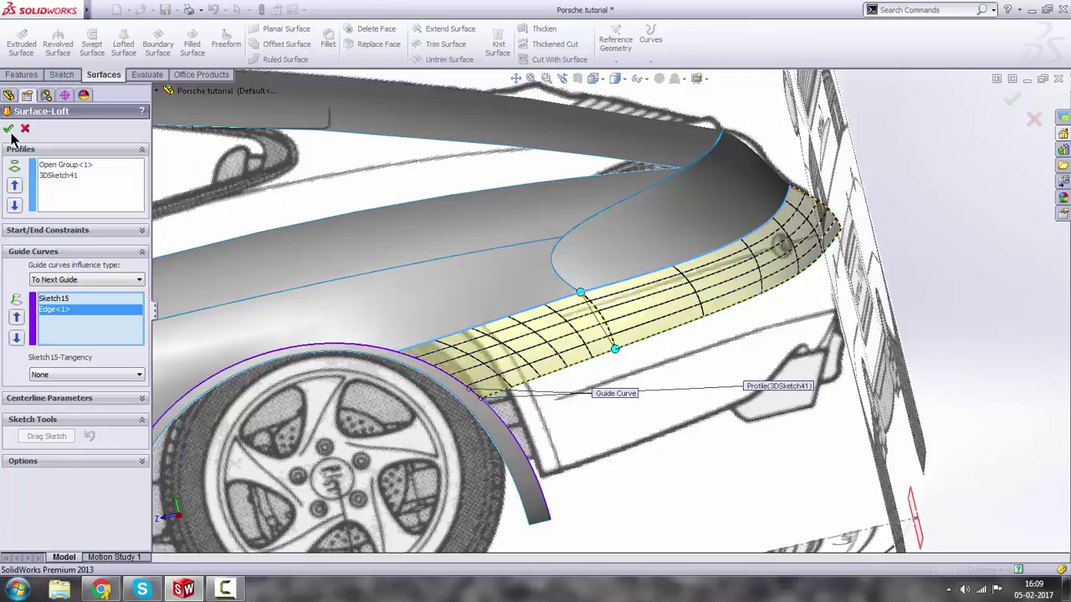
click(25, 129)
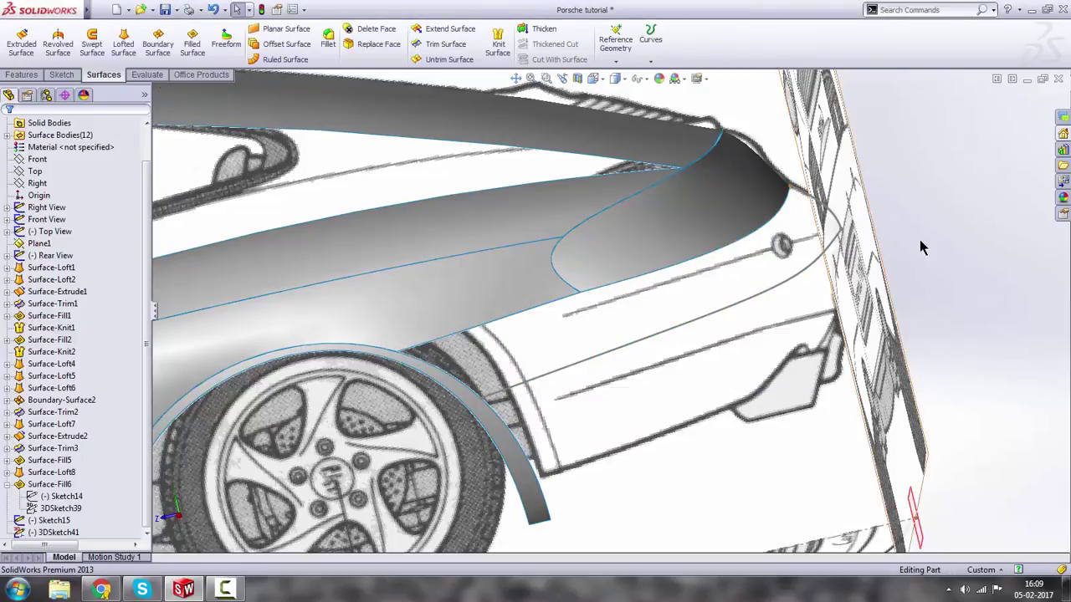
Start a boundary surface with the lower rear body edges as an open group and 3DSketch41 as the Direction 1 curves.
scroll(920, 240, up, 1)
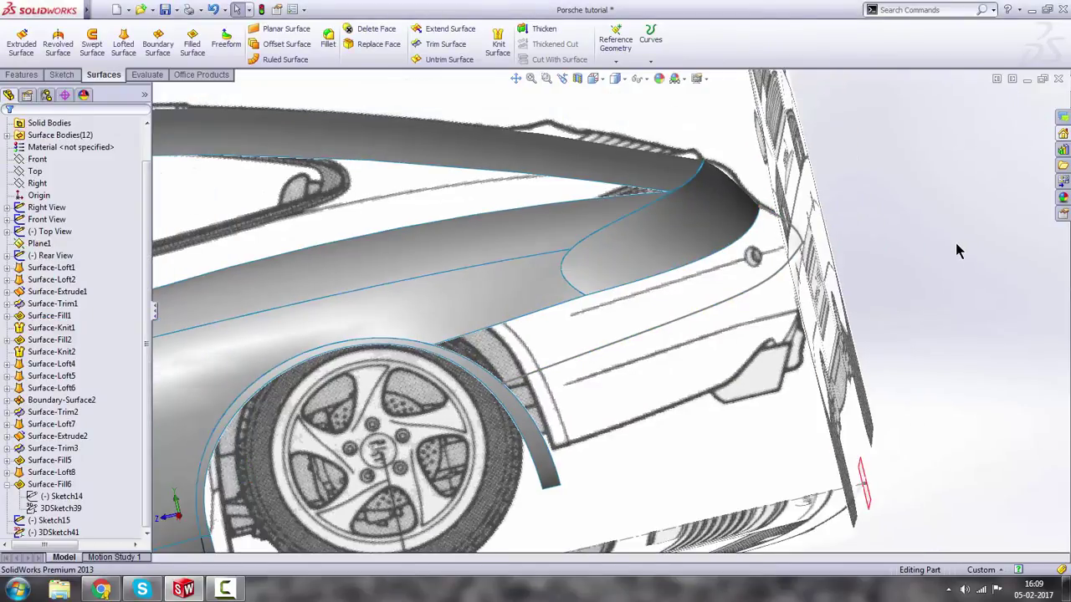
click(158, 46)
scroll(589, 289, down, 1)
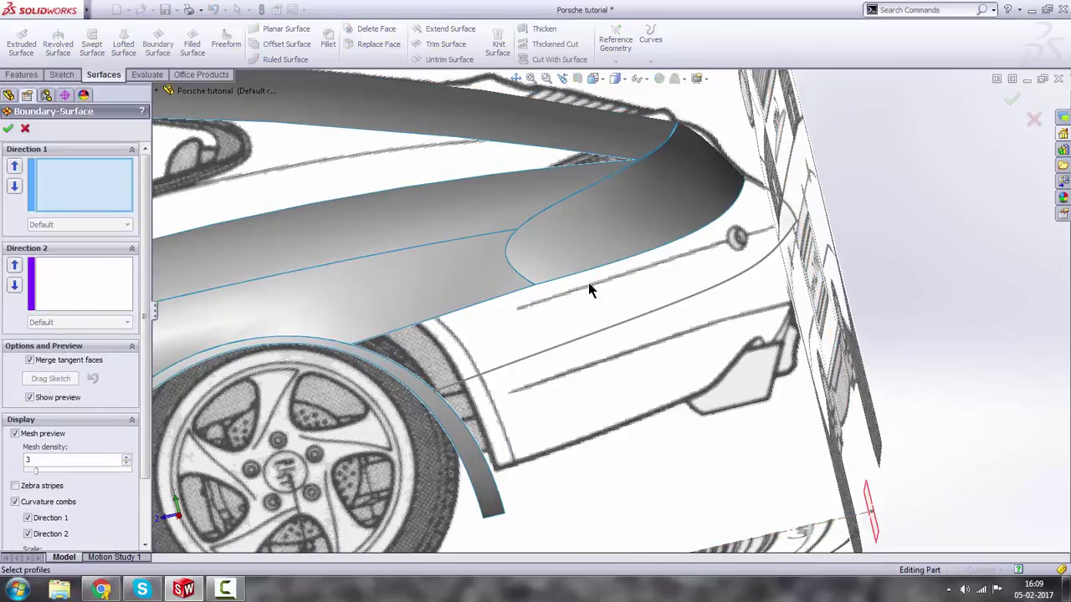
right_click(91, 178)
click(117, 194)
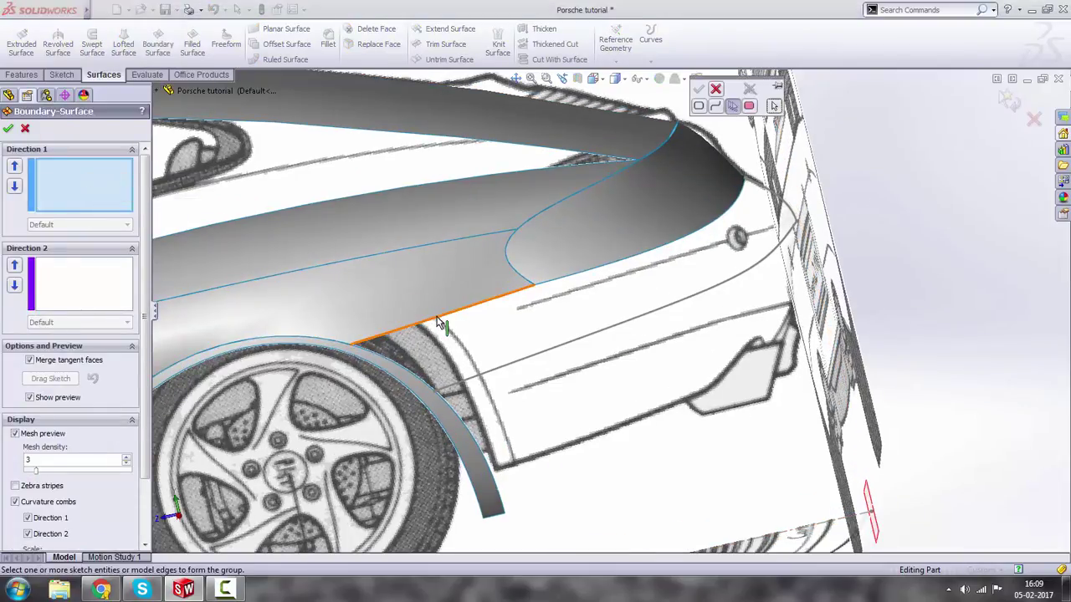
click(452, 311)
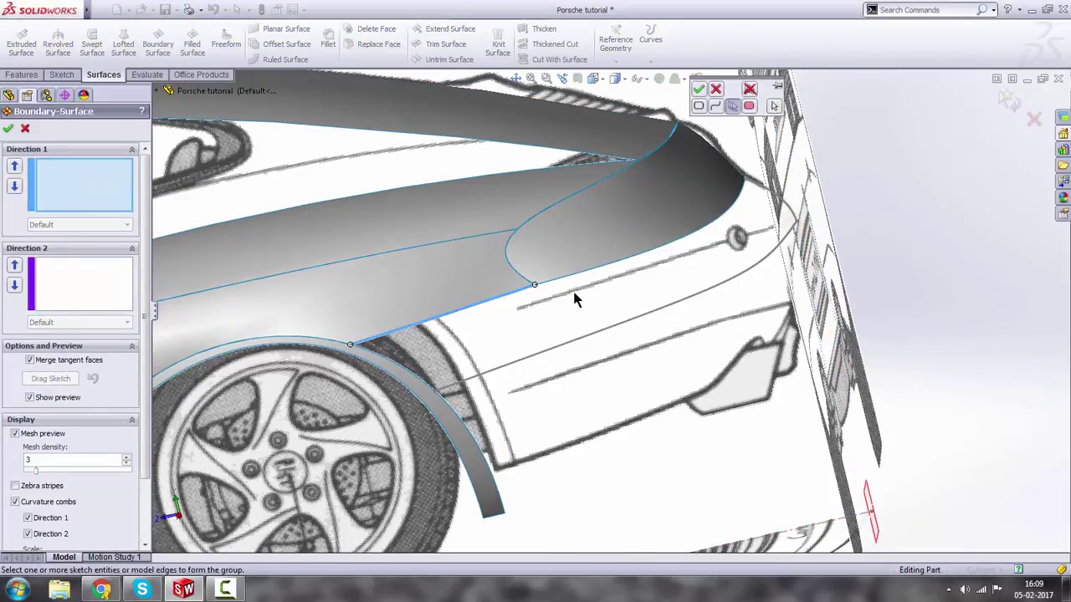
click(698, 91)
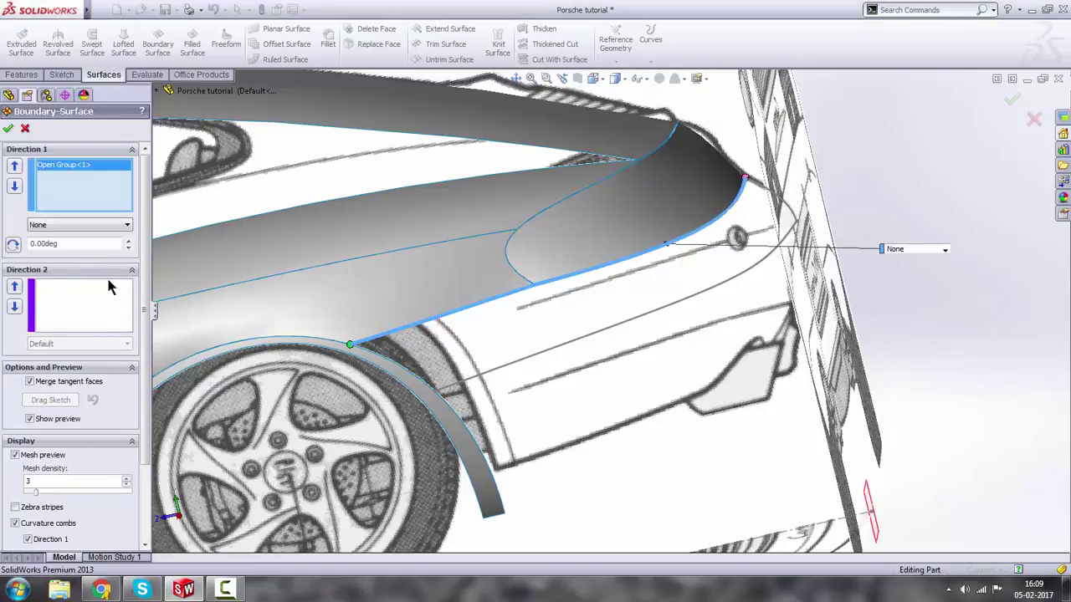
click(498, 378)
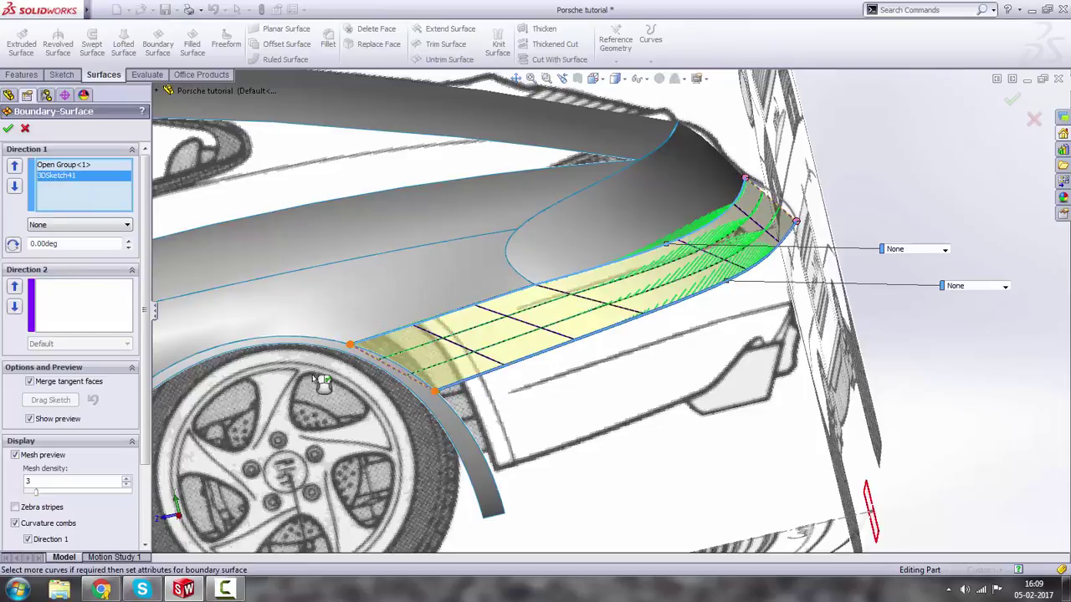
Add Sketch15 and the wheel arch edge as Direction 2 curves and create the upper bumper boundary surface.
click(108, 319)
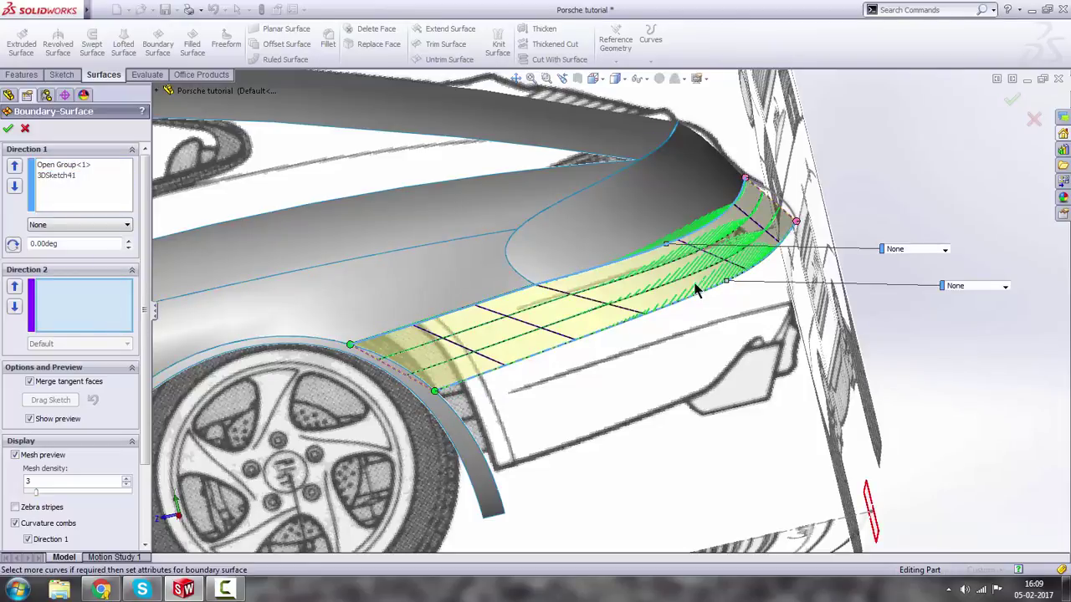
click(778, 200)
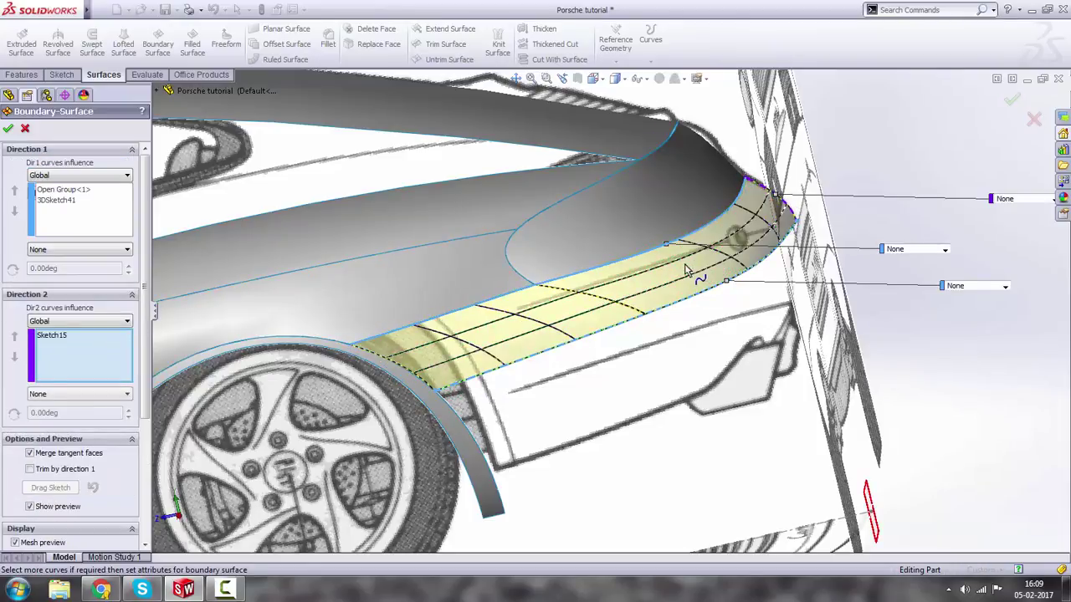
click(410, 374)
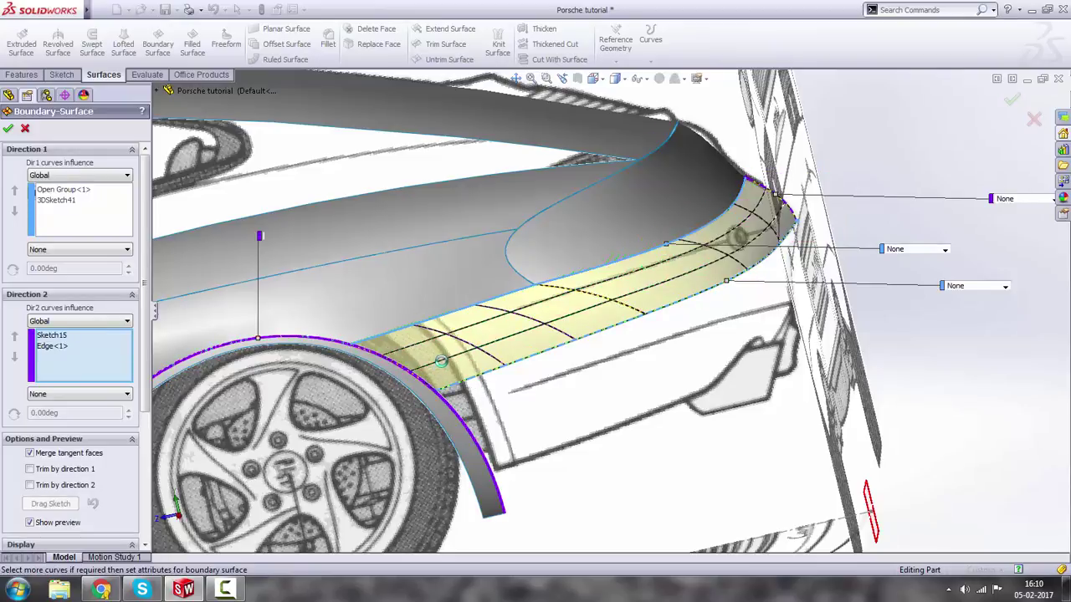
middle_drag(444, 368, 510, 339)
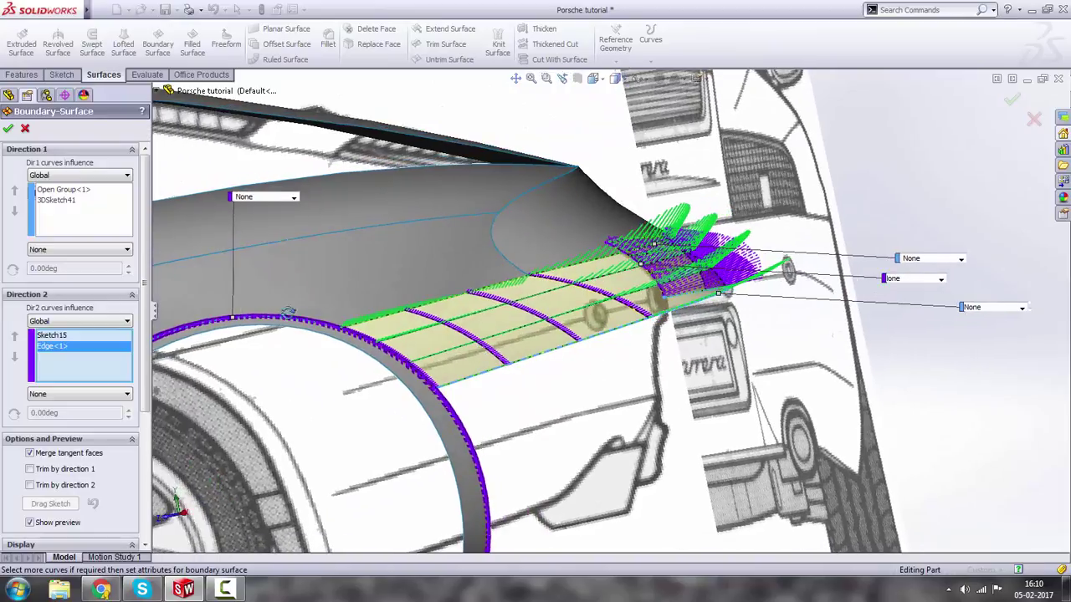
click(7, 128)
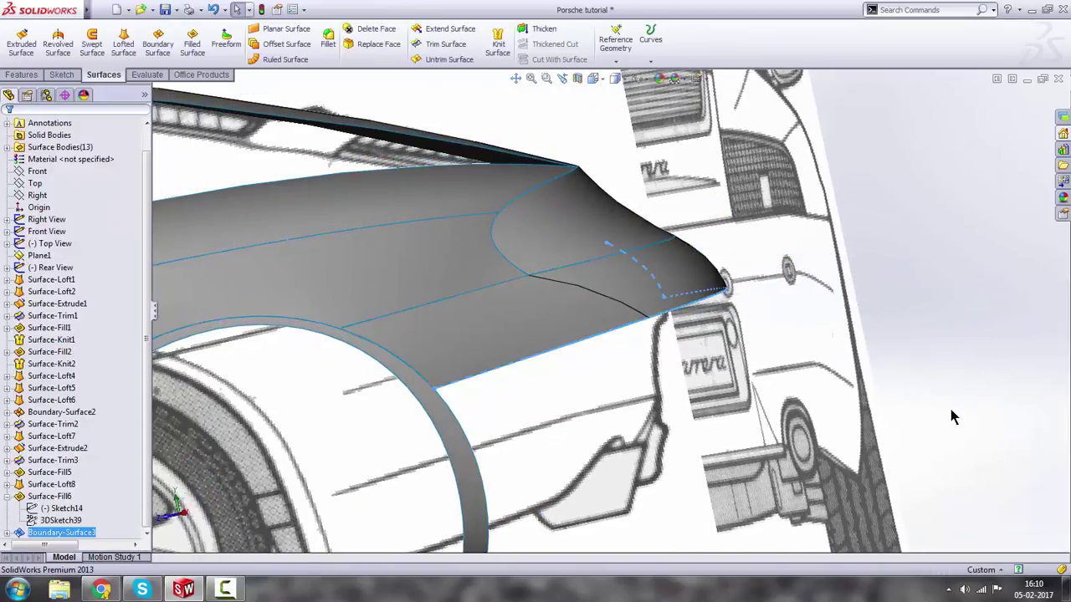
Hide the Rear View blueprint to inspect the new bumper surface, and show the blueprint again.
mouse_move(716, 368)
middle_down()
mouse_move(681, 406)
mouse_move(703, 272)
mouse_move(743, 241)
mouse_move(711, 265)
mouse_move(714, 206)
mouse_move(671, 263)
mouse_move(714, 339)
mouse_move(661, 326)
mouse_move(677, 309)
mouse_move(627, 257)
mouse_move(644, 204)
mouse_move(677, 180)
mouse_move(707, 184)
mouse_move(593, 259)
mouse_move(626, 187)
mouse_move(595, 311)
middle_up()
scroll(703, 273, down, 3)
scroll(672, 264, up, 5)
right_click(52, 268)
click(64, 253)
scroll(595, 311, up, 4)
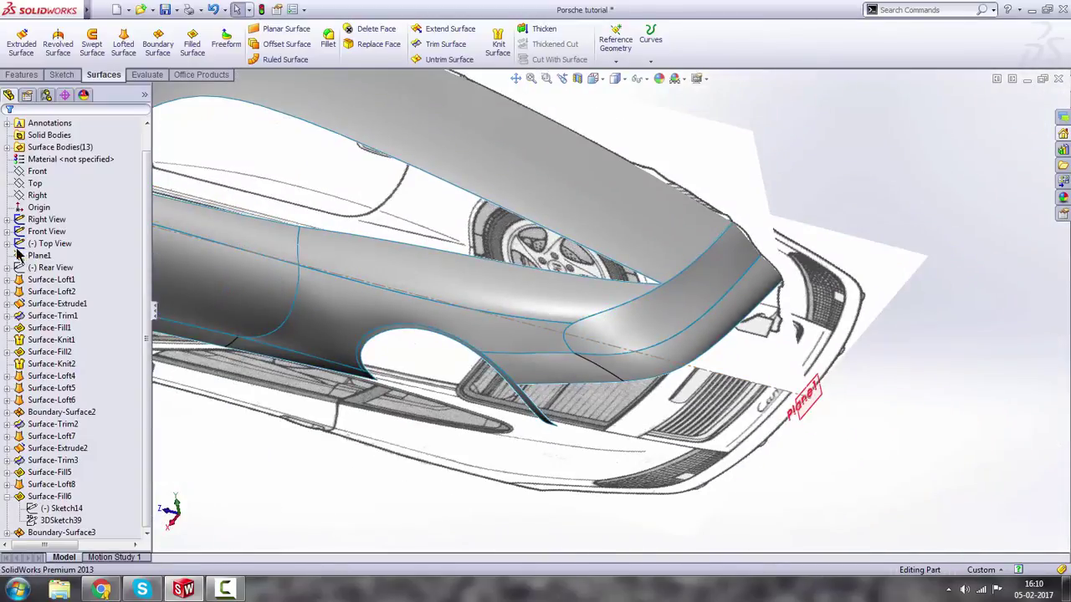
right_click(57, 270)
click(67, 249)
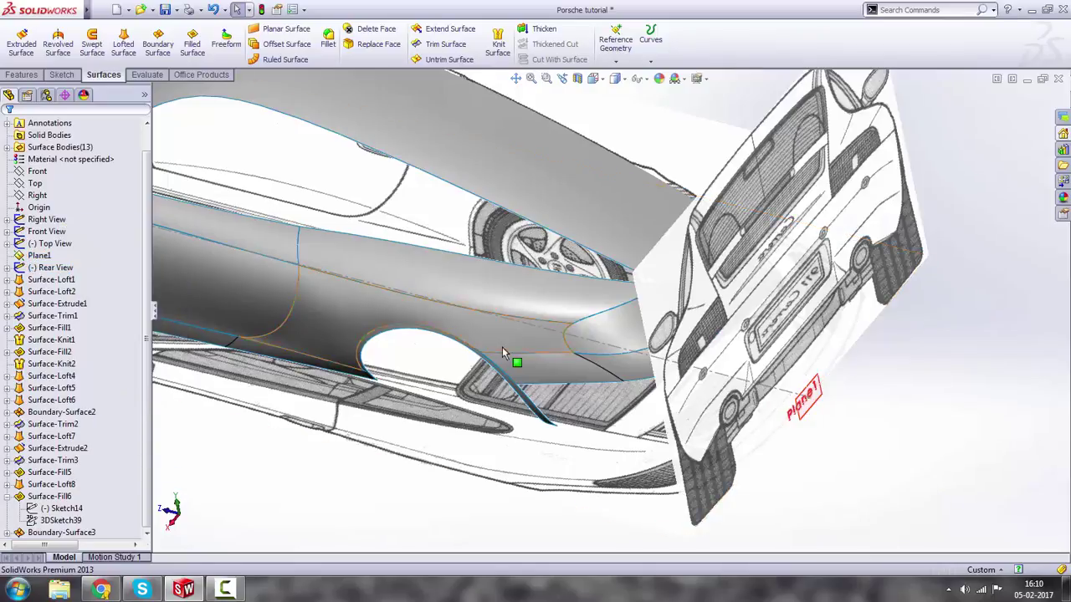
Open a new sketch on the Right plane, facing the car's rear in the right side view.
middle_drag(502, 346, 523, 301)
scroll(599, 322, up, 3)
middle_drag(502, 257, 534, 235)
key(space)
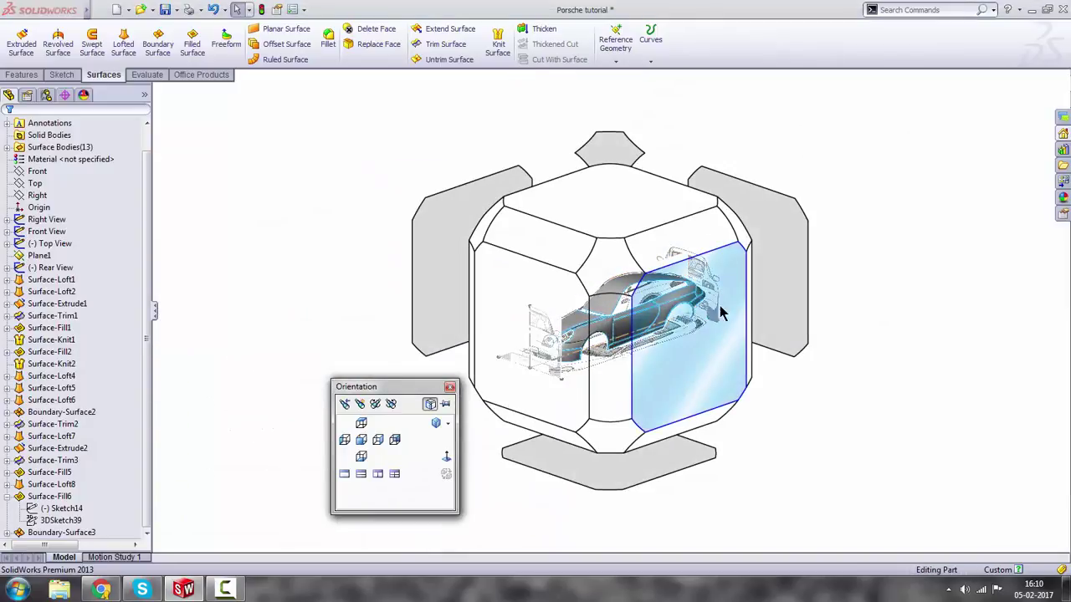
click(720, 311)
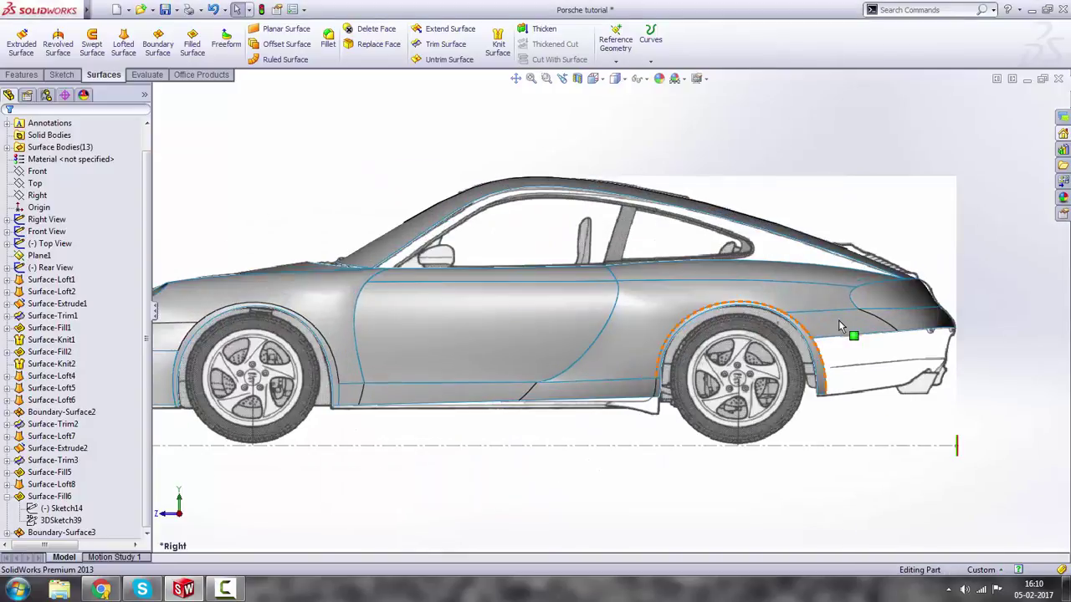
scroll(887, 410, down, 3)
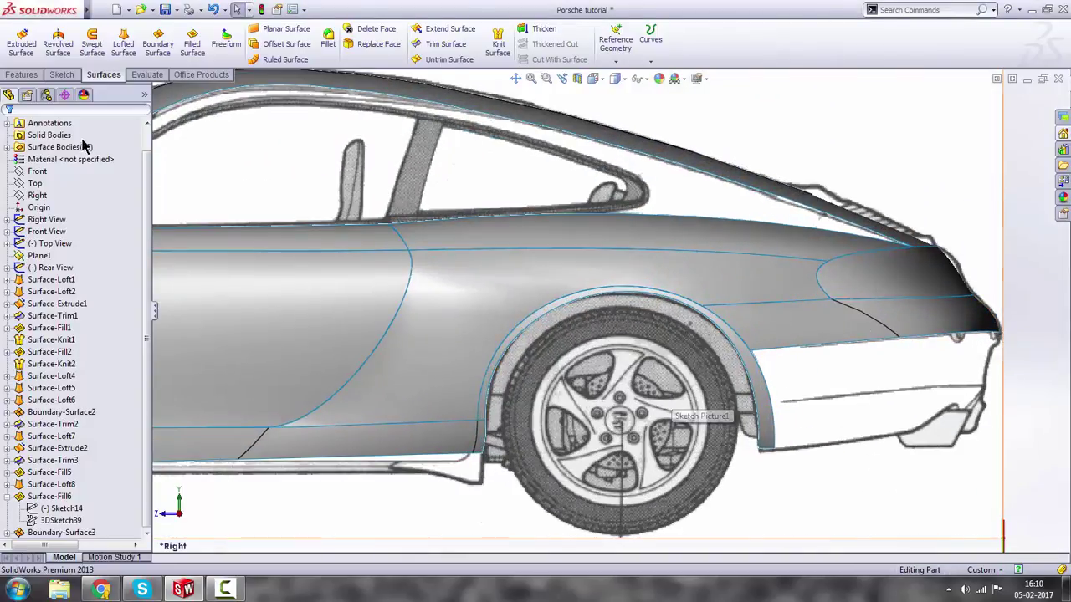
click(36, 197)
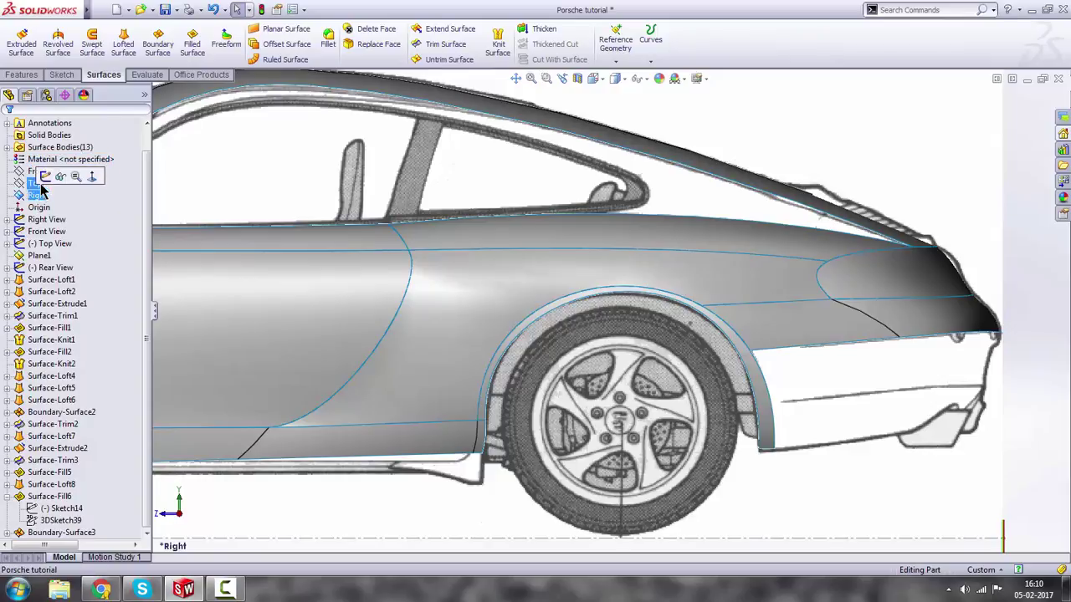
click(44, 177)
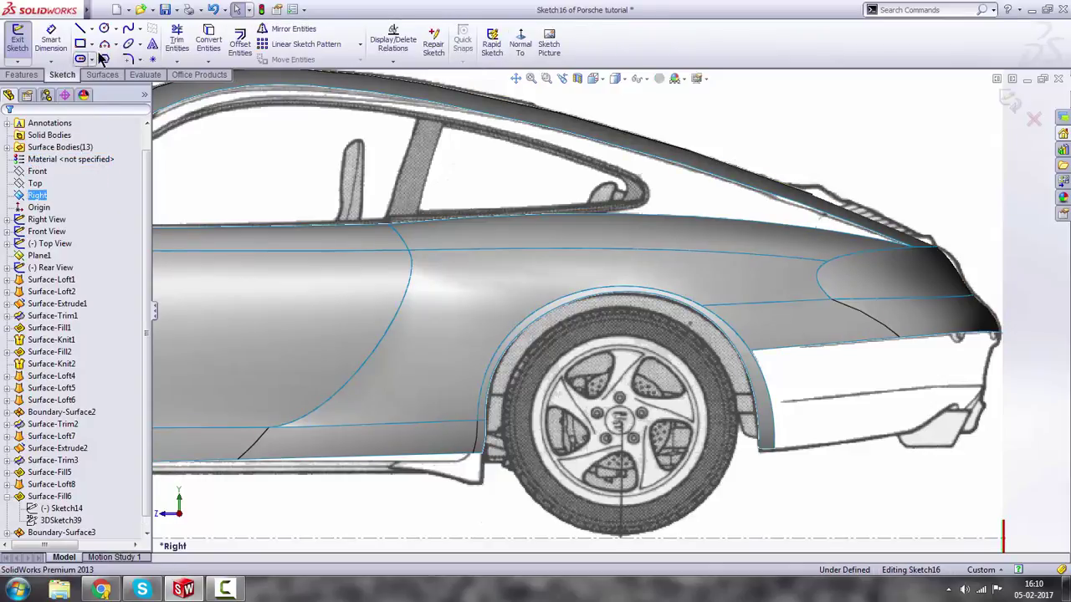
Draw a two-point spline from the upper bumper surface's rearmost corner down to the bumper's lower rear end.
click(128, 30)
scroll(961, 347, down, 5)
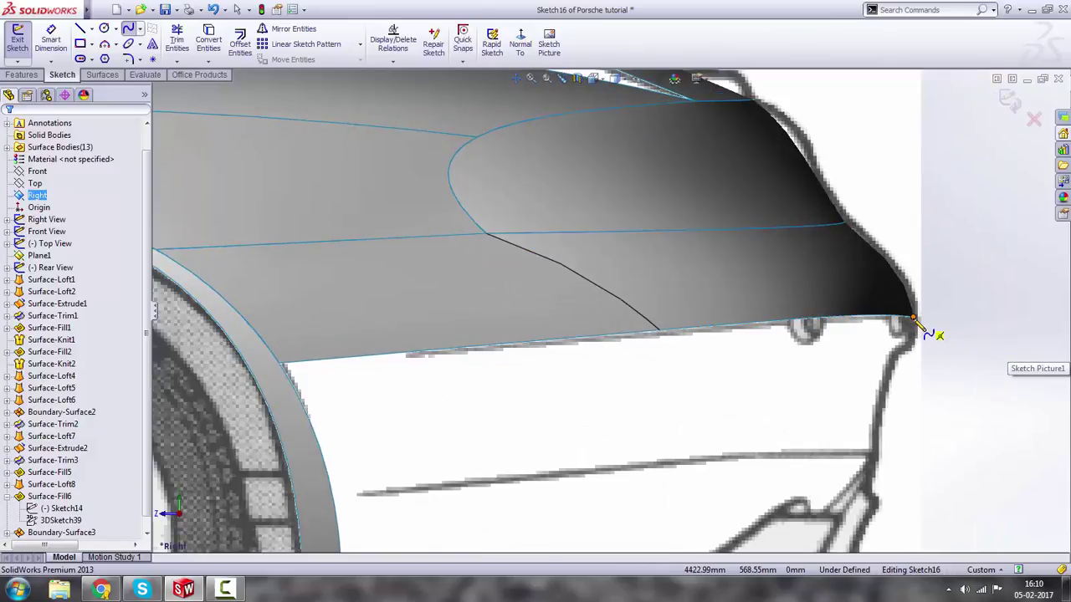
click(914, 319)
scroll(896, 370, up, 3)
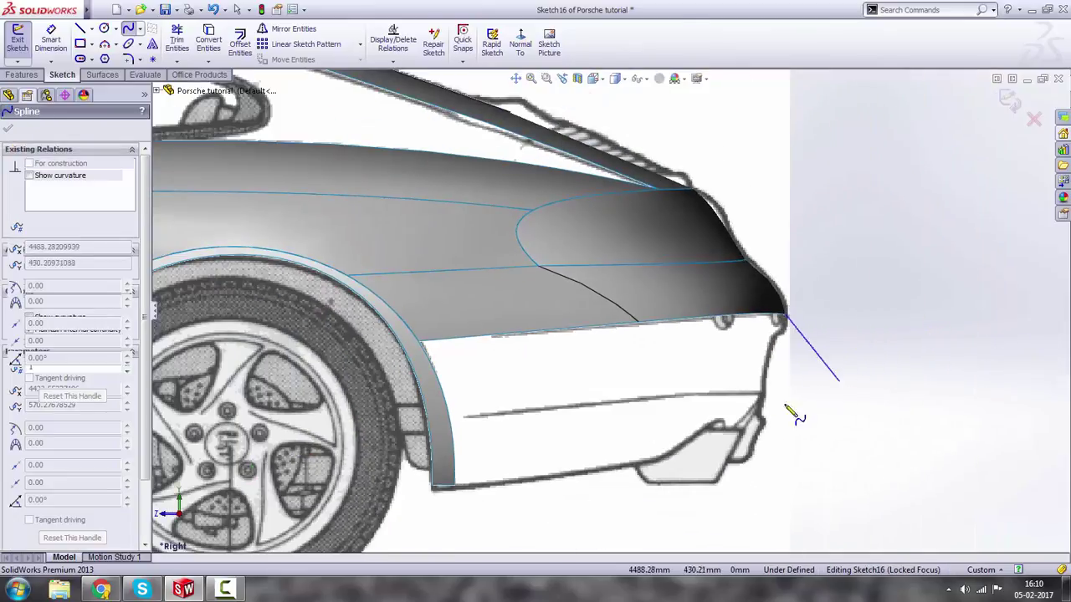
click(731, 462)
key(Escape)
Check the new spline's height against the rear blueprint in the back view, and return to the car's rear in the right side view.
key(space)
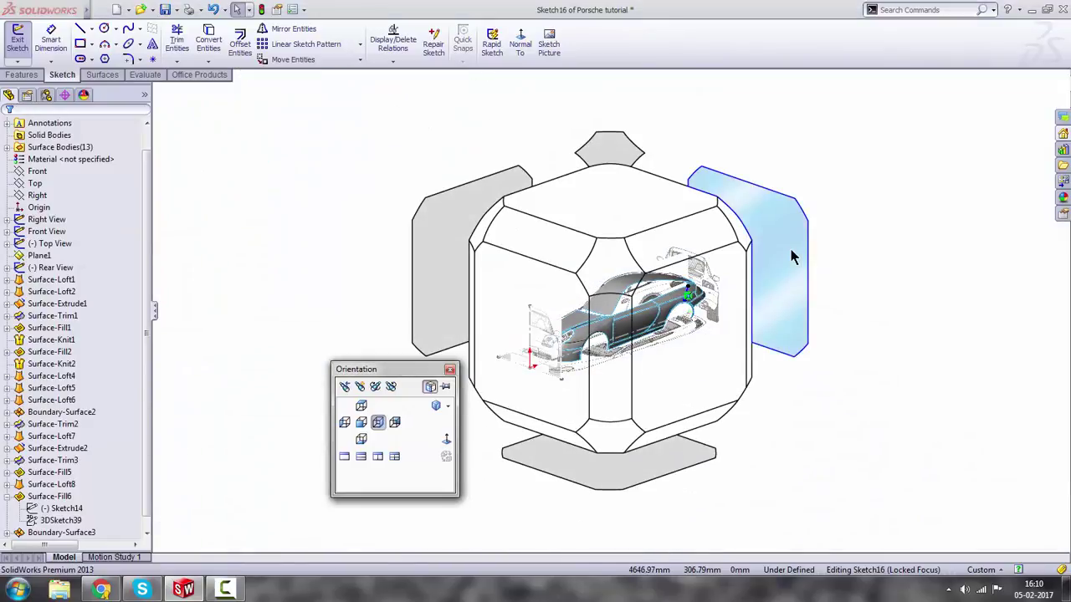
click(794, 258)
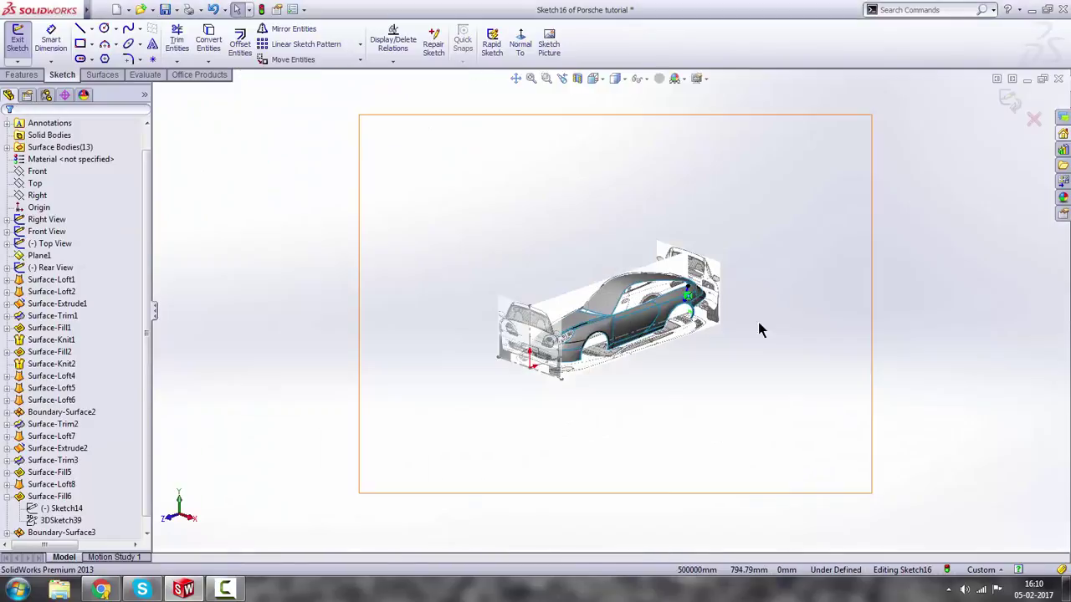
scroll(623, 414, down, 3)
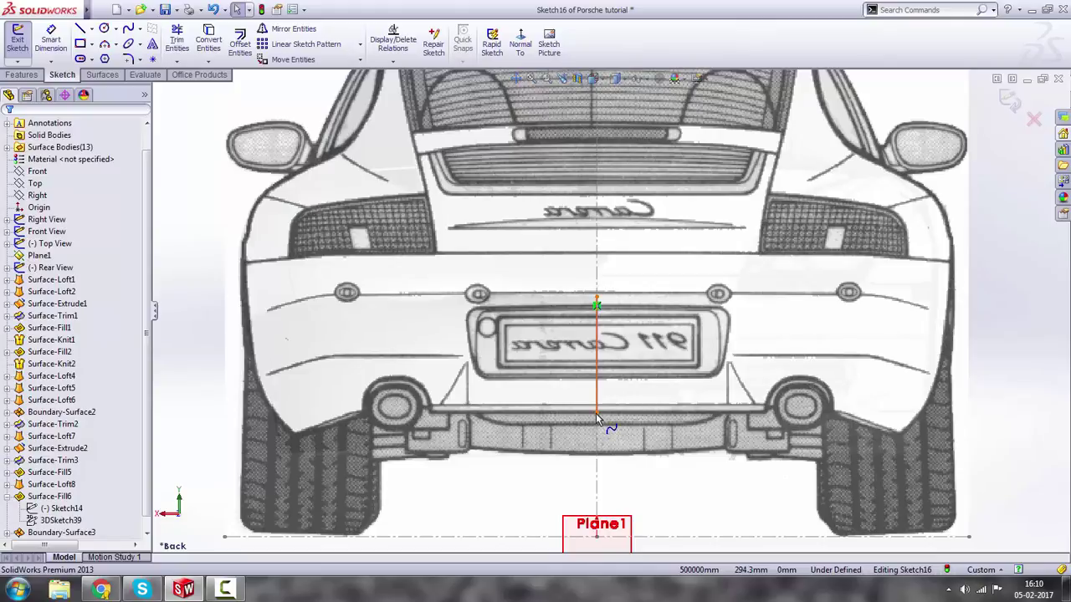
click(597, 414)
key(Escape)
key(space)
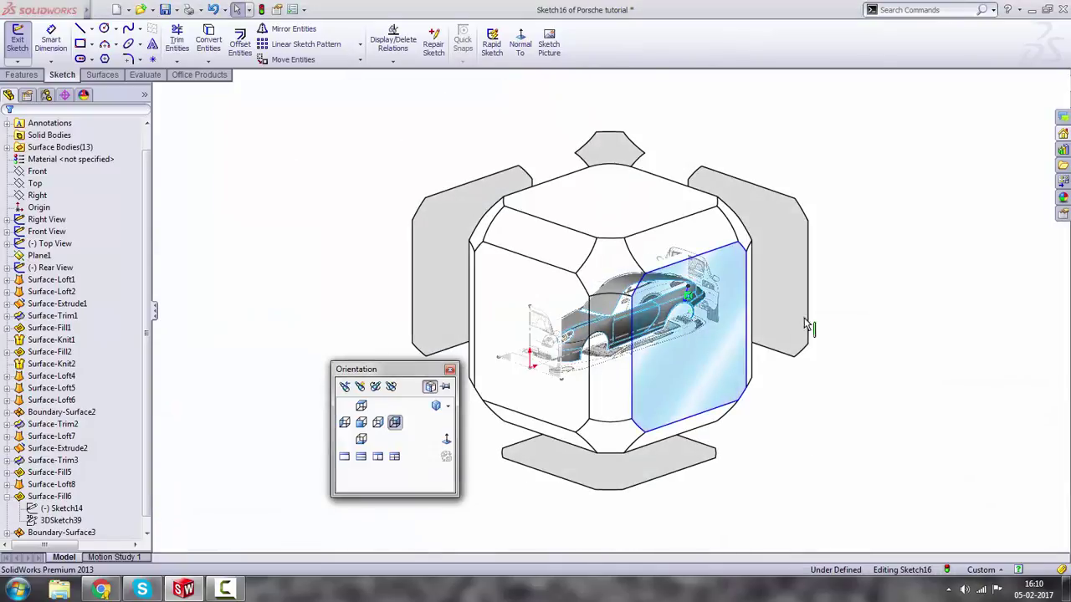
click(685, 329)
scroll(809, 332, down, 5)
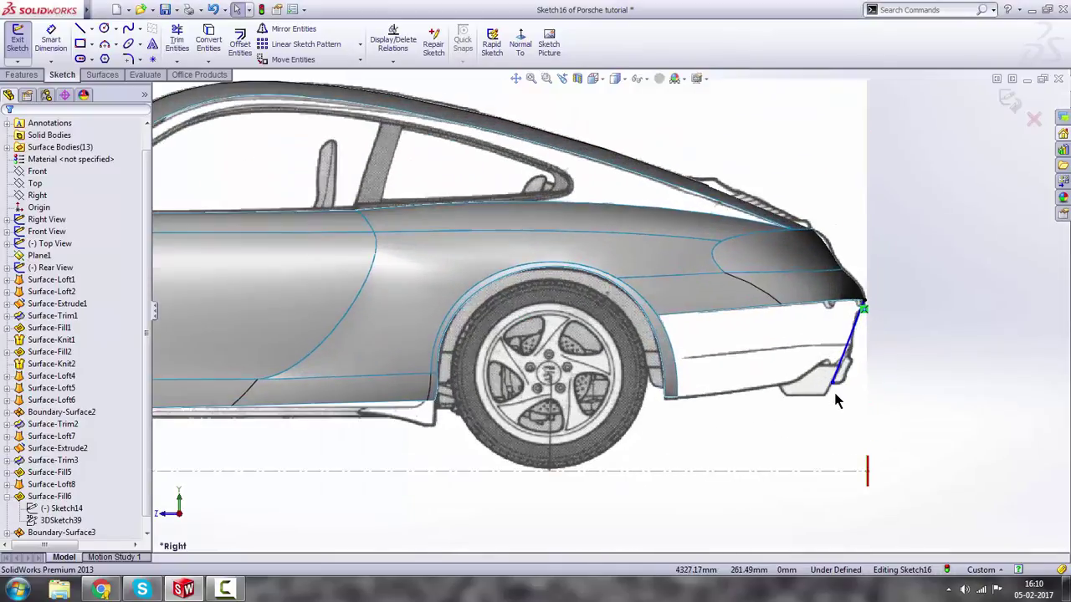
Move the spline's lower endpoint to about X 4325, Y 307 mm, bow the curve outward along the bumper's rear outline, and exit the sketch.
click(795, 363)
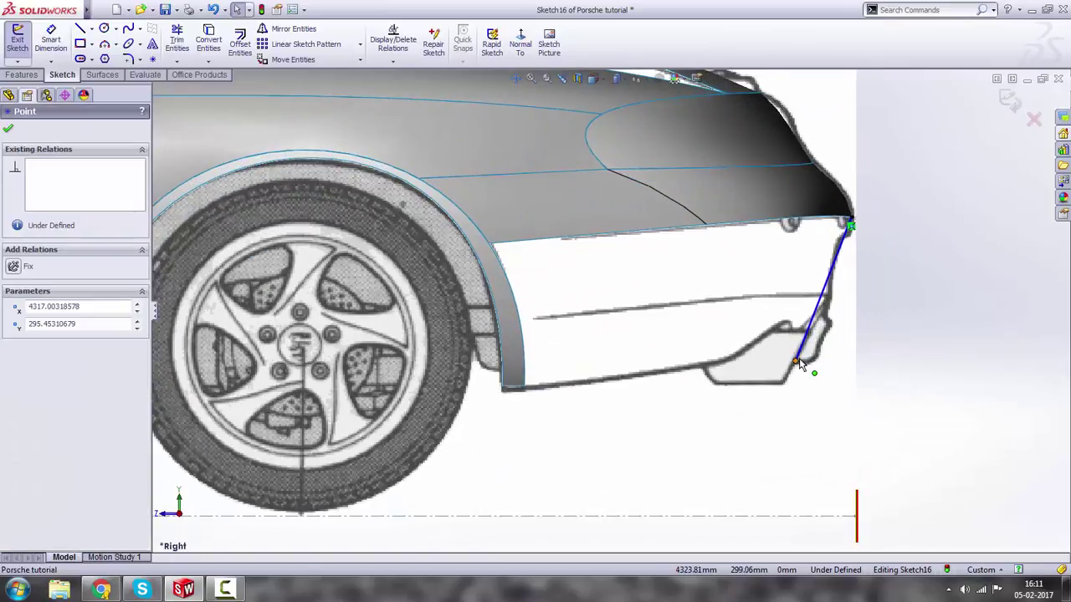
drag(796, 361, 818, 309)
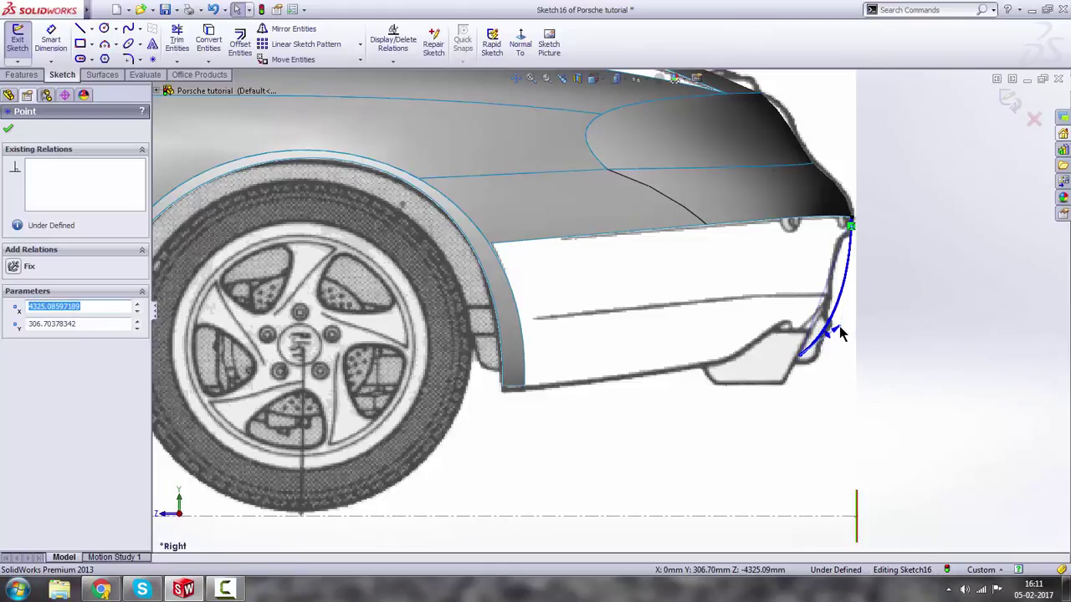
drag(835, 317, 839, 317)
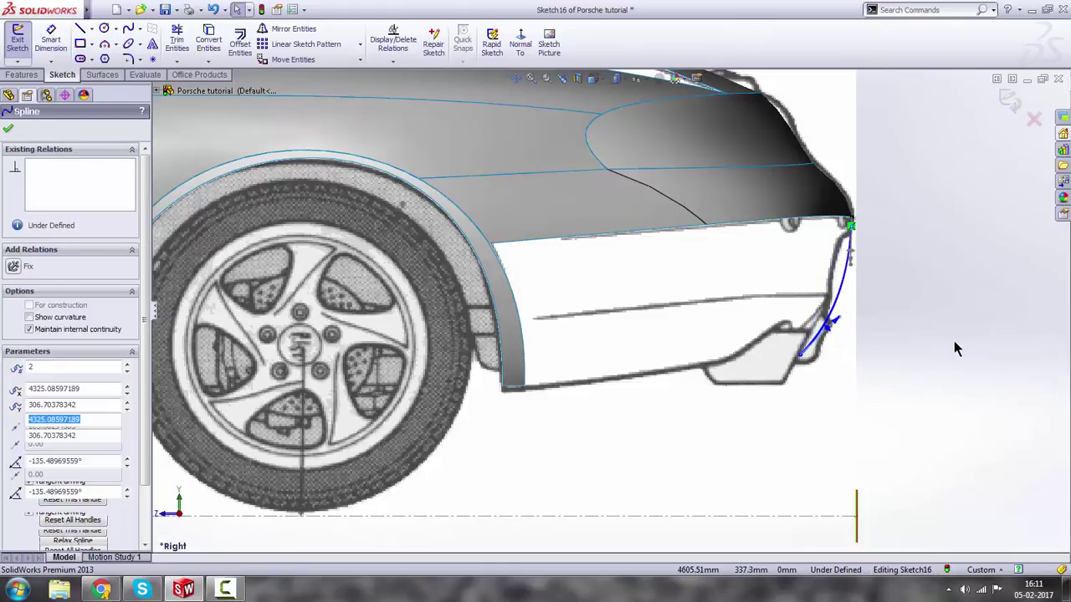
click(953, 346)
scroll(631, 366, down, 2)
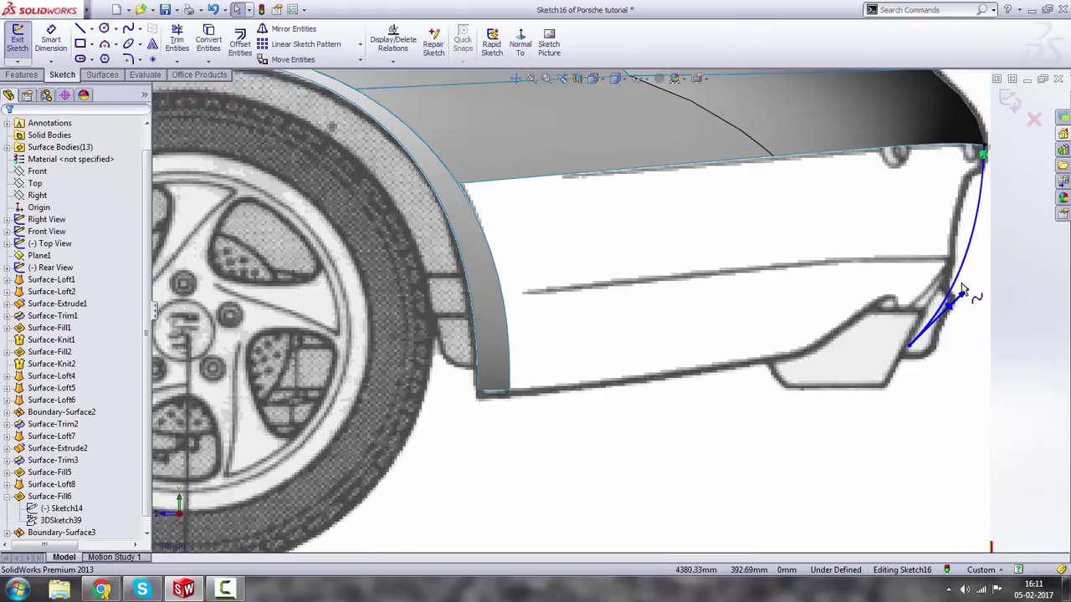
scroll(920, 292, down, 4)
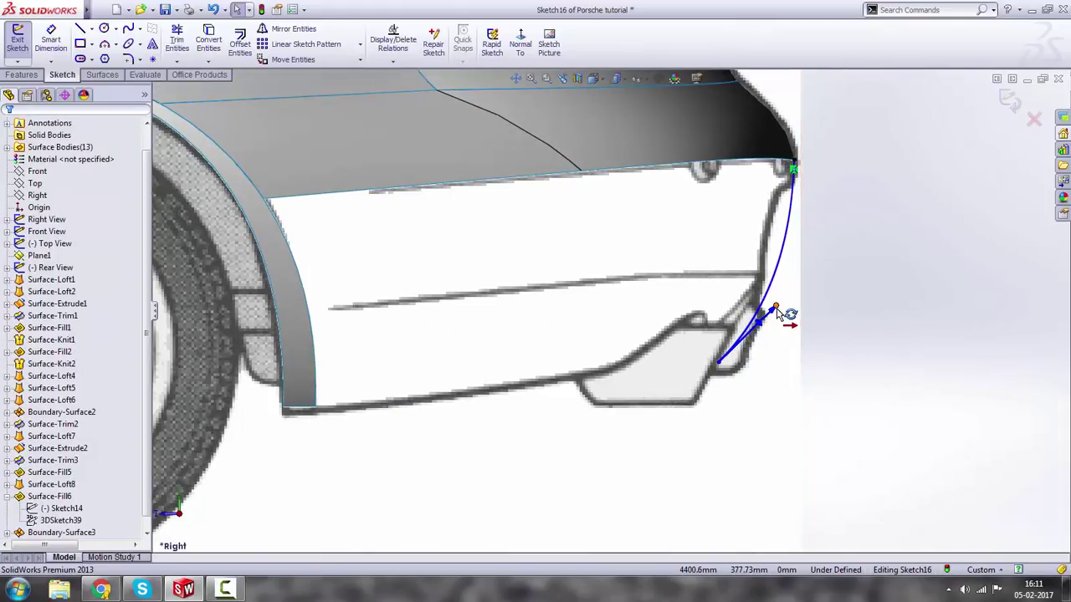
drag(777, 312, 769, 308)
scroll(489, 360, up, 2)
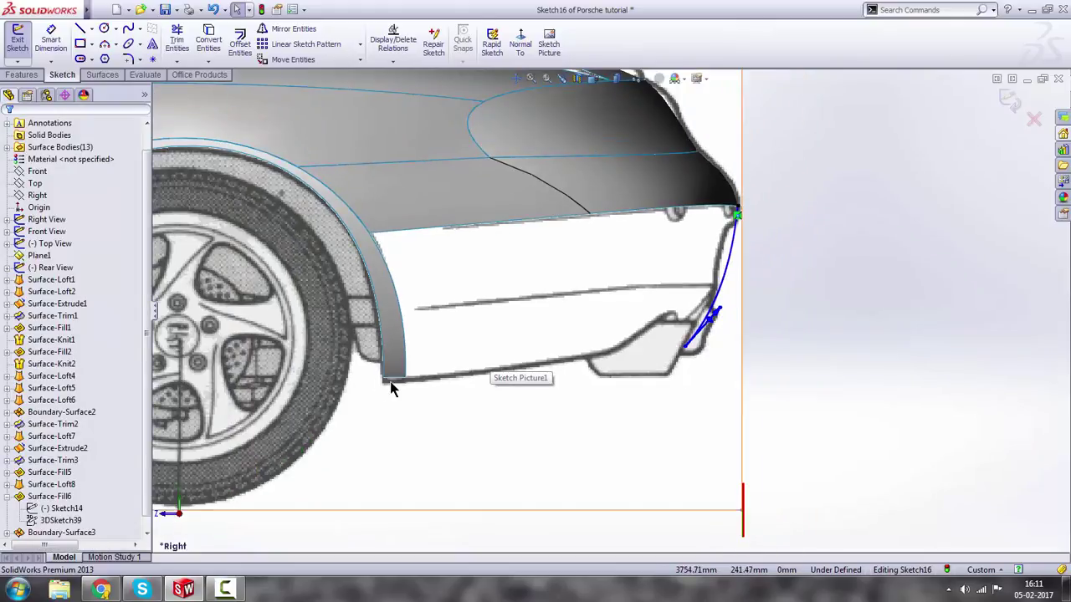
scroll(658, 350, up, 2)
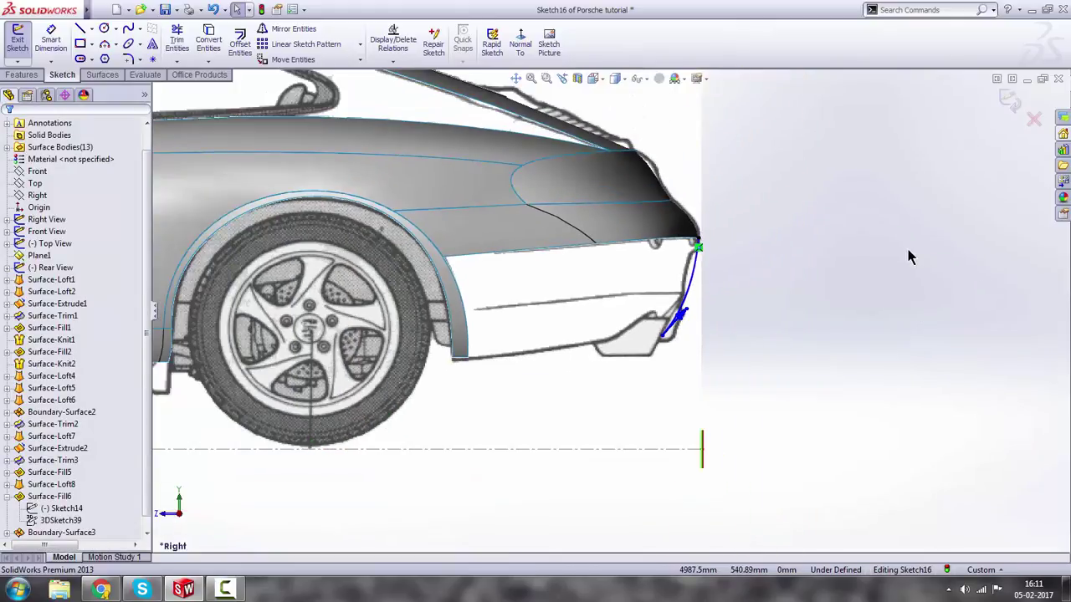
click(1008, 106)
click(881, 332)
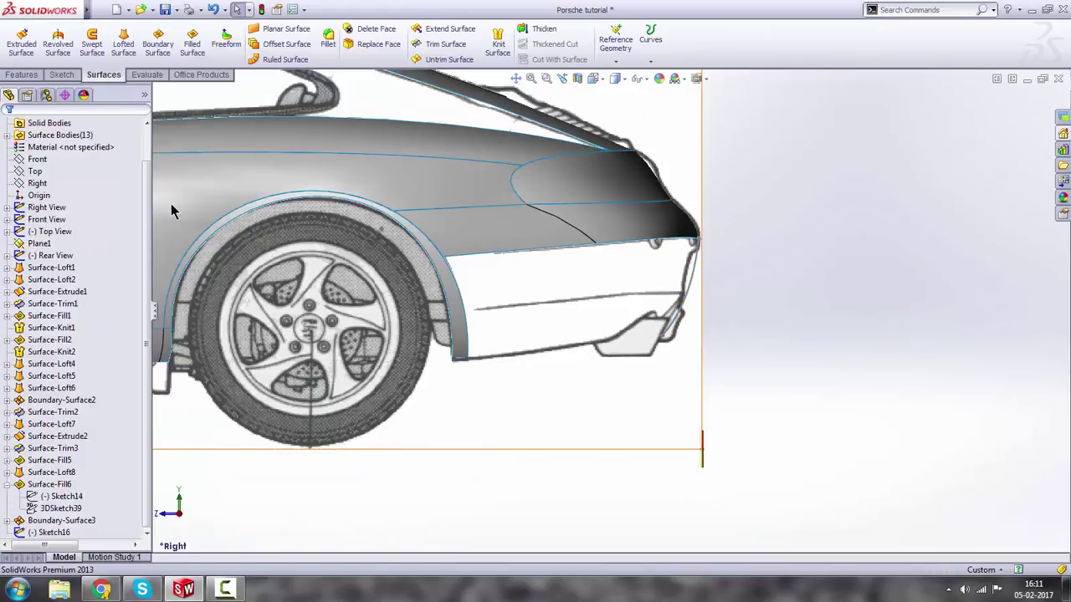
In a new 3D sketch, draw a two-point spline from the rear profile's lower end to the rear wheel arch's lower rear corner.
click(63, 76)
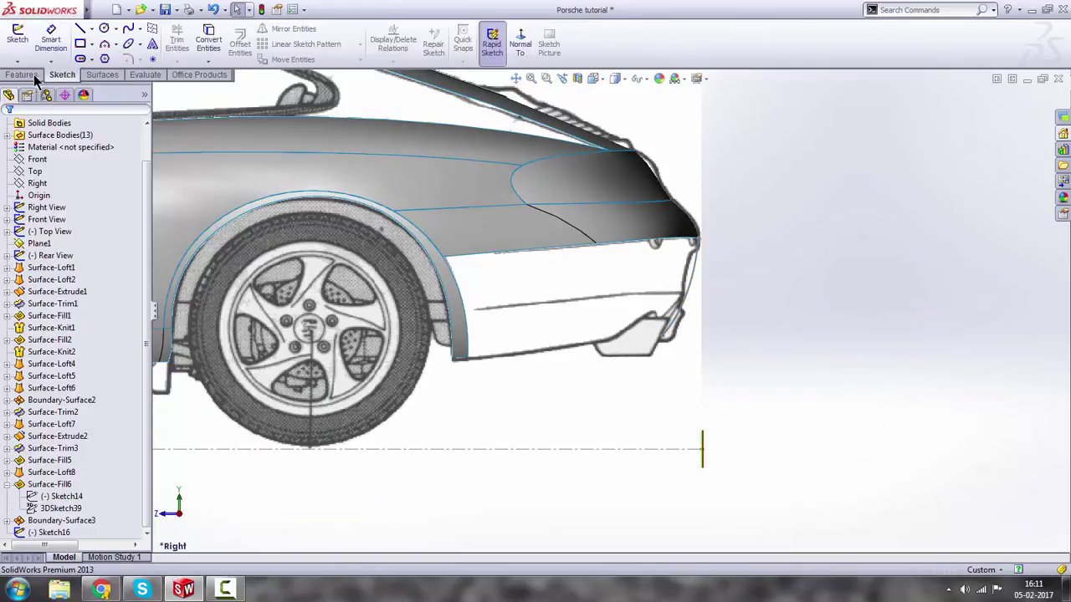
click(18, 64)
click(33, 91)
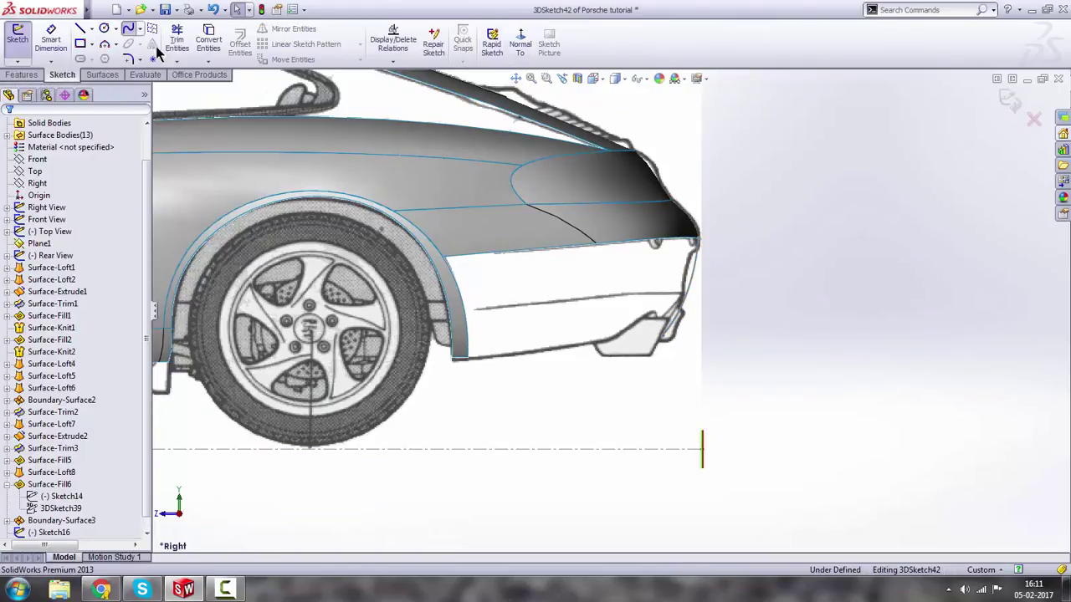
click(660, 337)
click(467, 357)
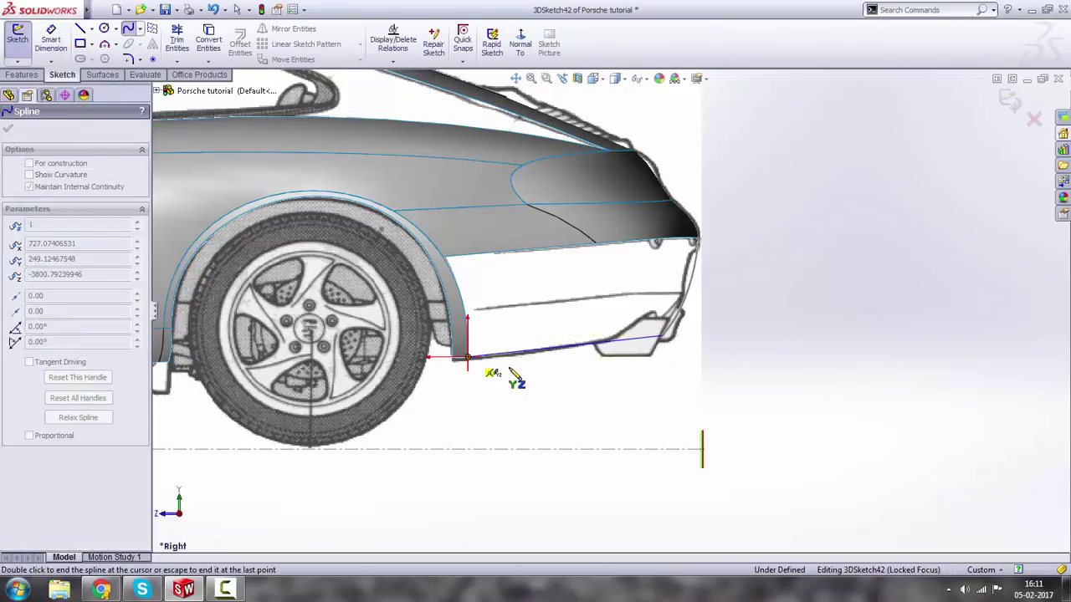
key(Escape)
Bend the 3D spline with its end handles in the top view so it curves around the car's rear corner.
key(space)
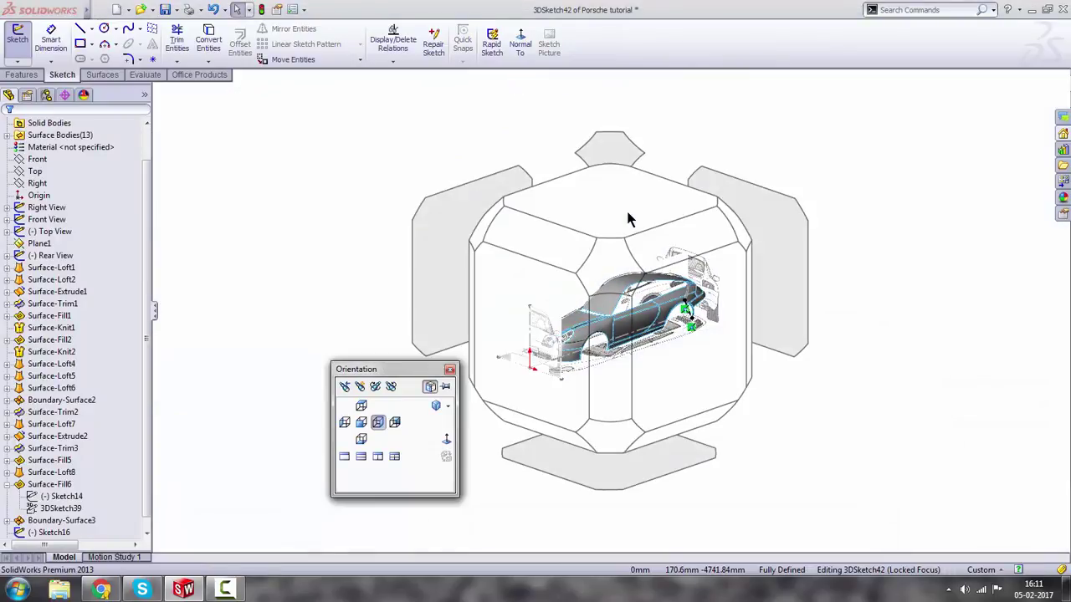
click(628, 219)
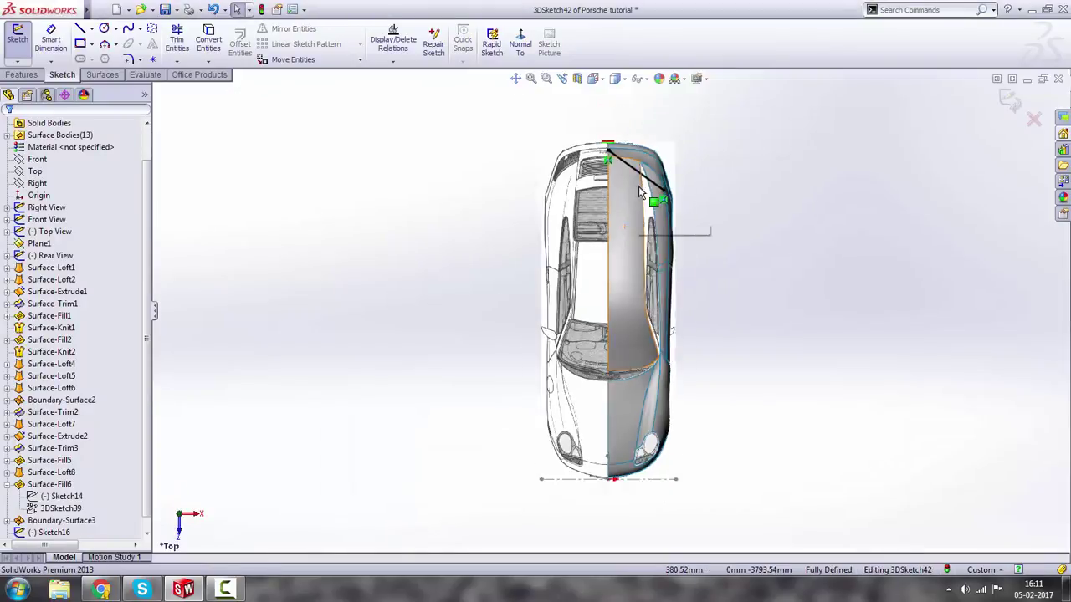
scroll(581, 310, down, 4)
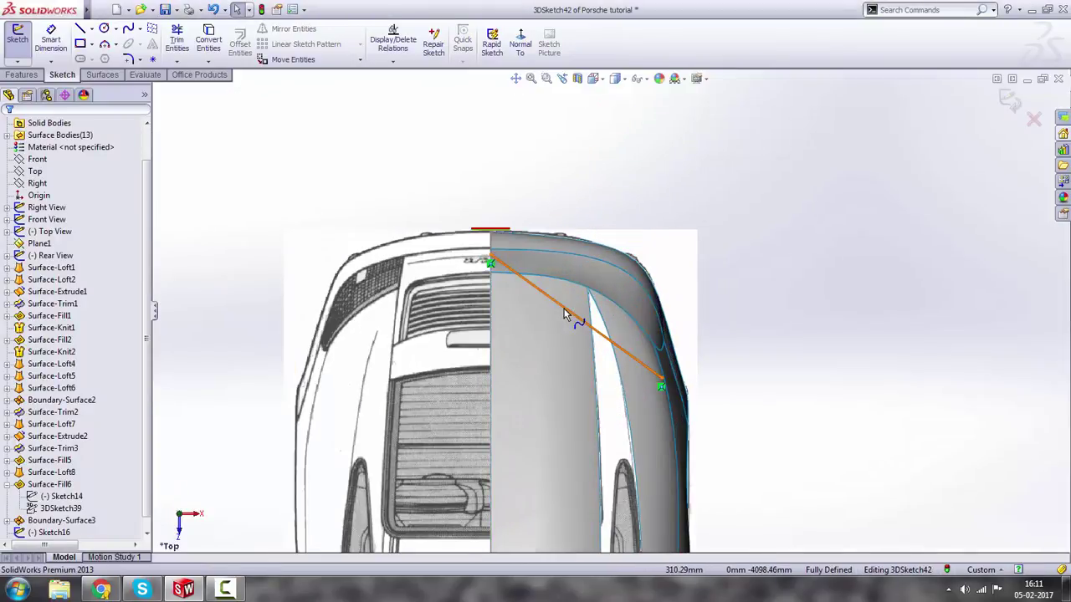
click(569, 312)
drag(592, 327, 674, 269)
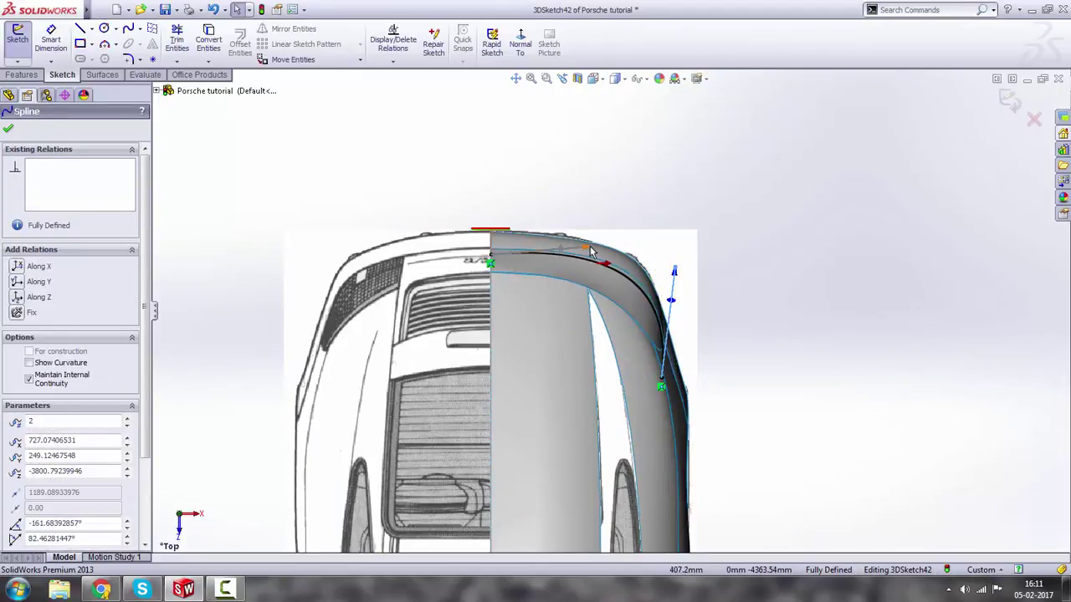
drag(592, 248, 587, 256)
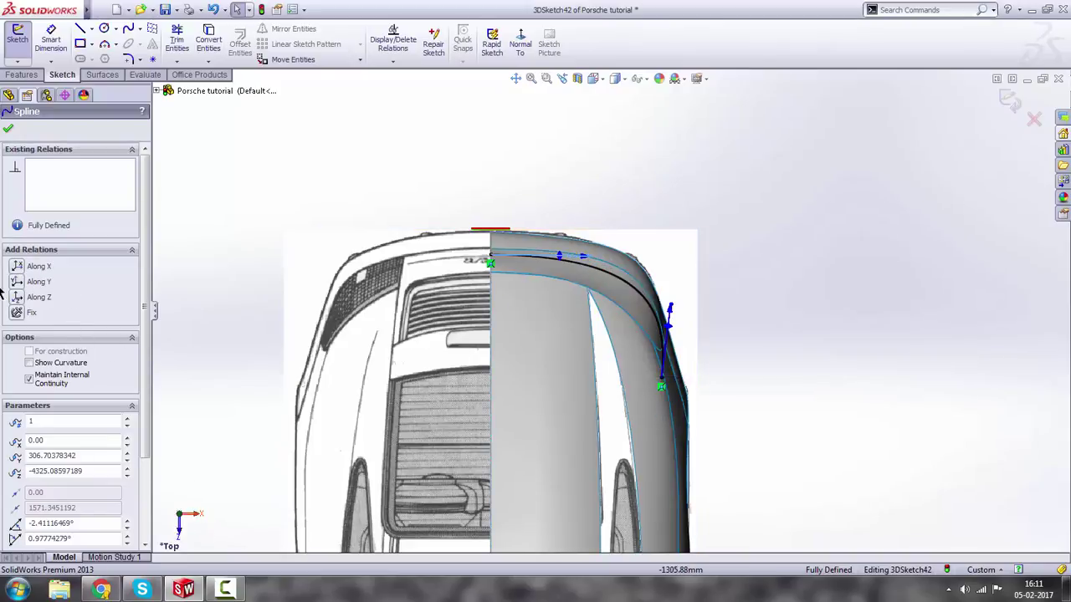
Constrain the spline's centreline handle Along X, straighten the wheel arch end's handle along the car's length, and exit the 3D sketch.
click(21, 267)
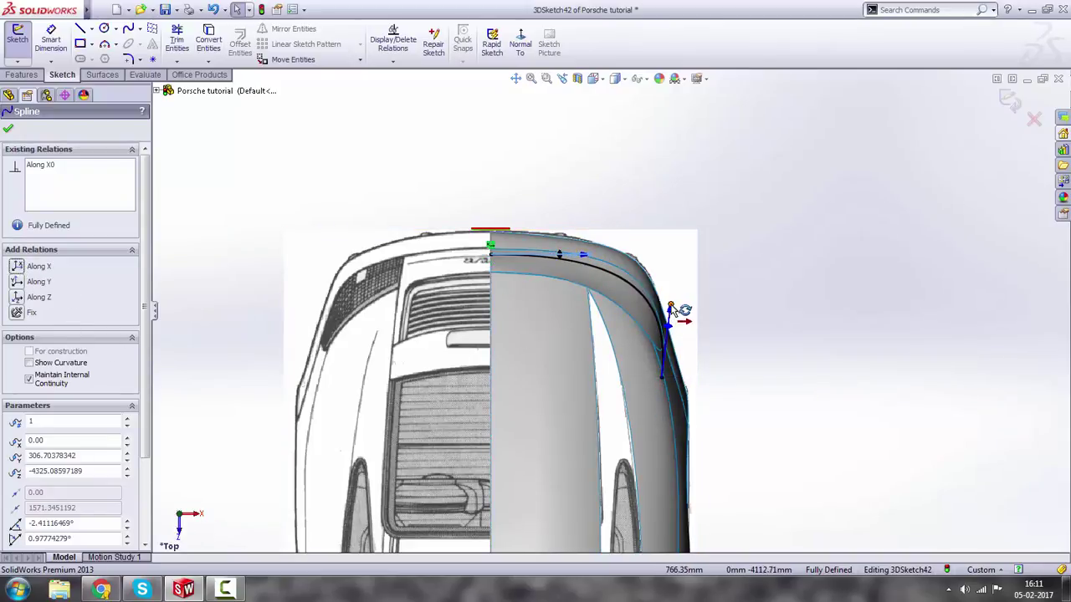
drag(670, 310, 663, 301)
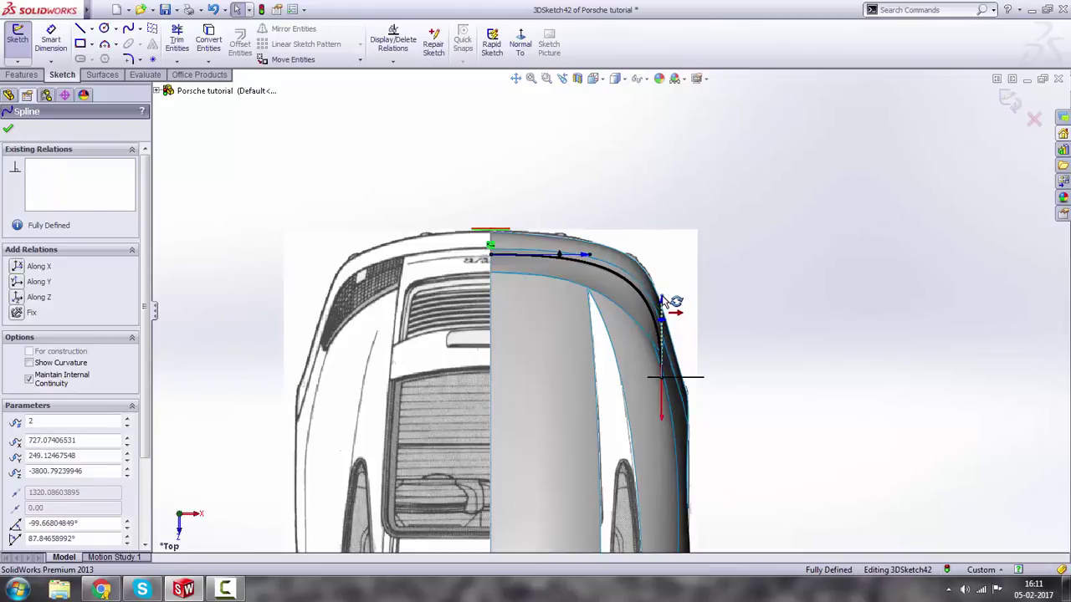
scroll(732, 344, up, 3)
click(747, 356)
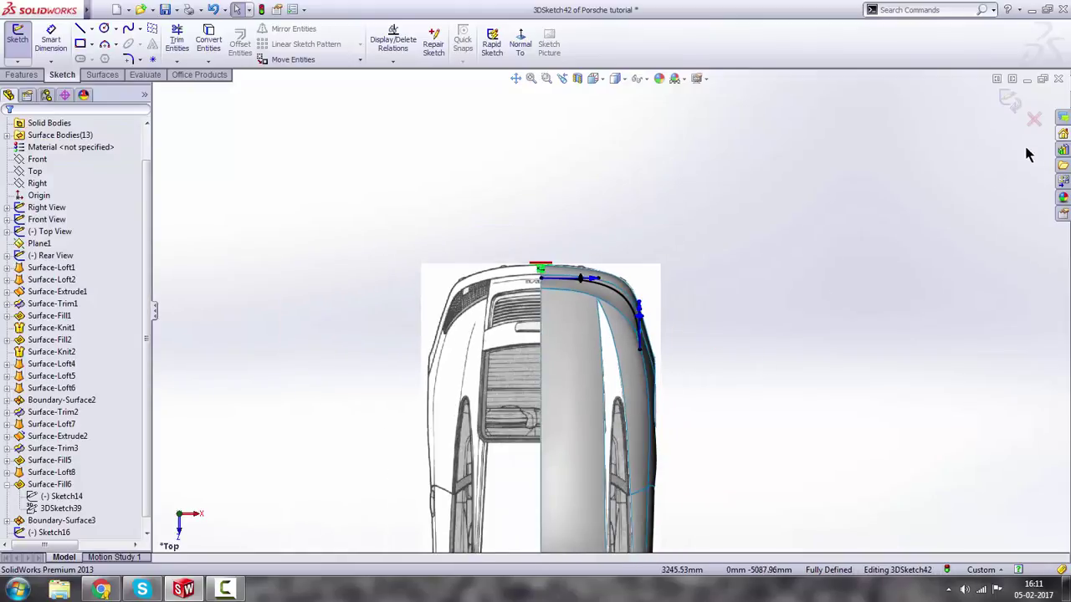
click(1009, 102)
Hide the Rear View blueprint sketch.
middle_drag(560, 381, 681, 402)
click(50, 233)
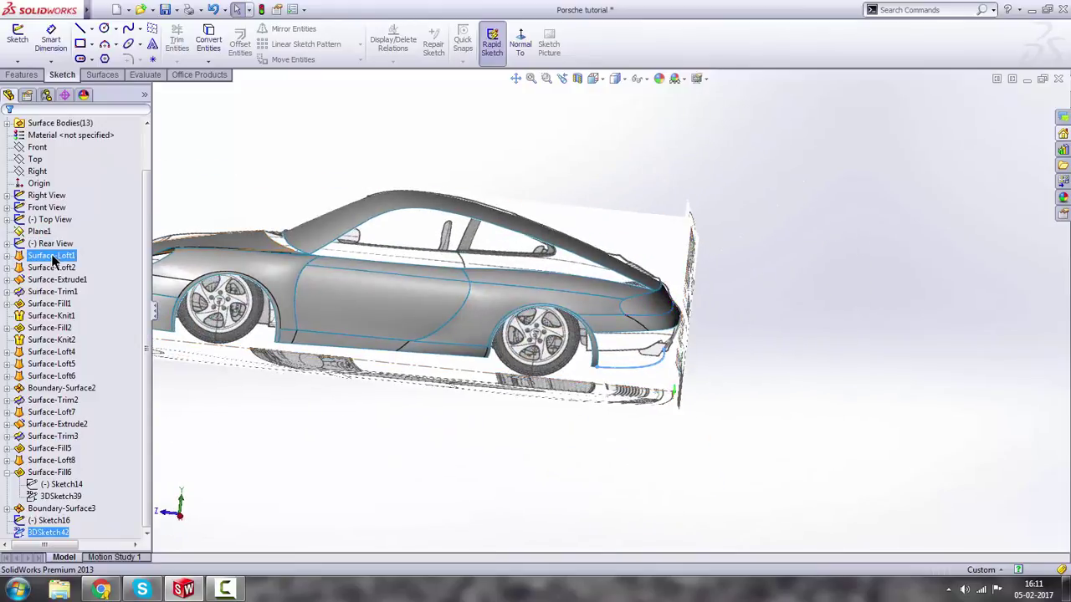
right_click(54, 248)
click(64, 227)
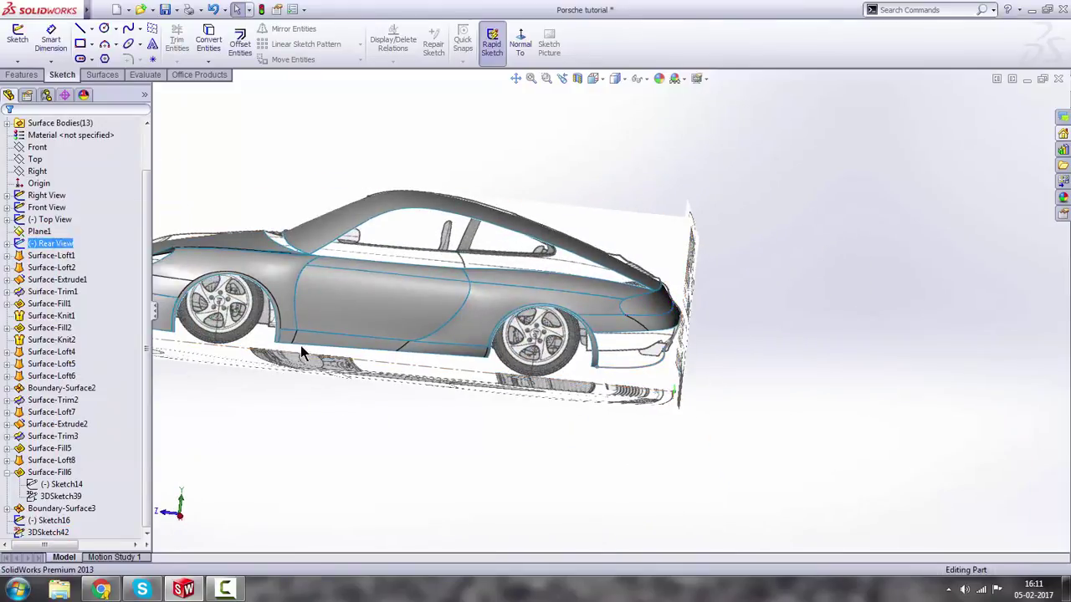
Start a Fill Surface for the lower bumper and add Sketch16 and 3DSketch42 as patch boundaries with Contact.
scroll(686, 358, down, 3)
middle_drag(632, 327, 605, 348)
scroll(576, 302, down, 4)
scroll(605, 326, up, 3)
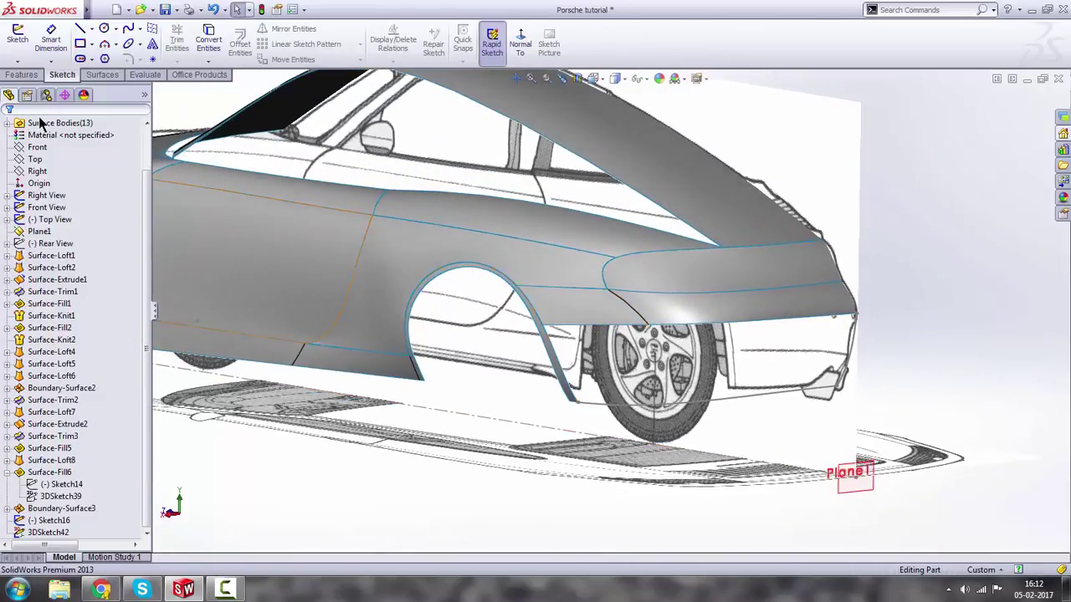
click(97, 76)
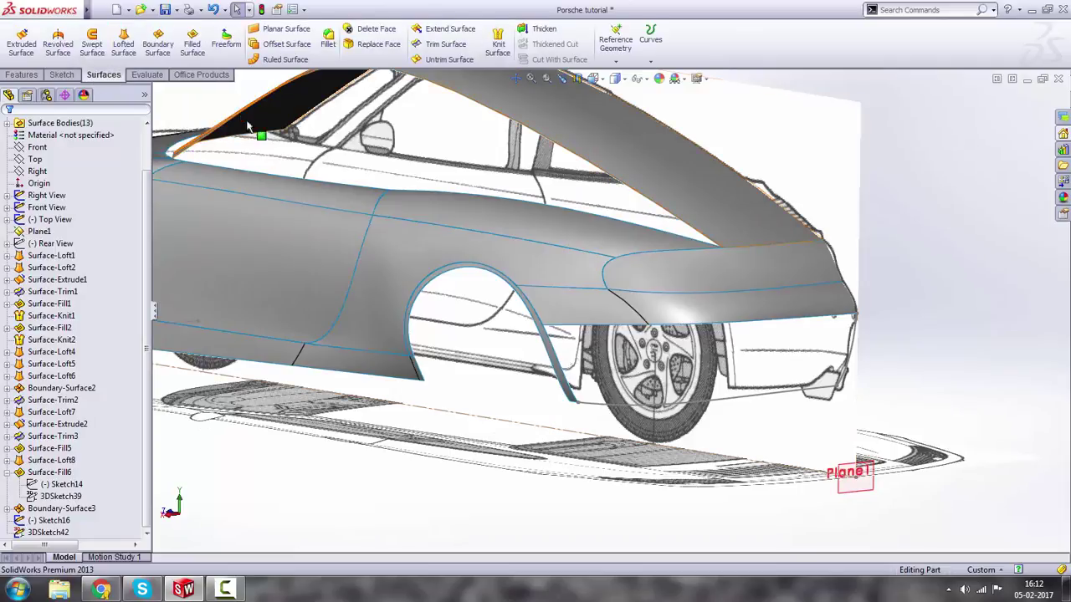
click(191, 46)
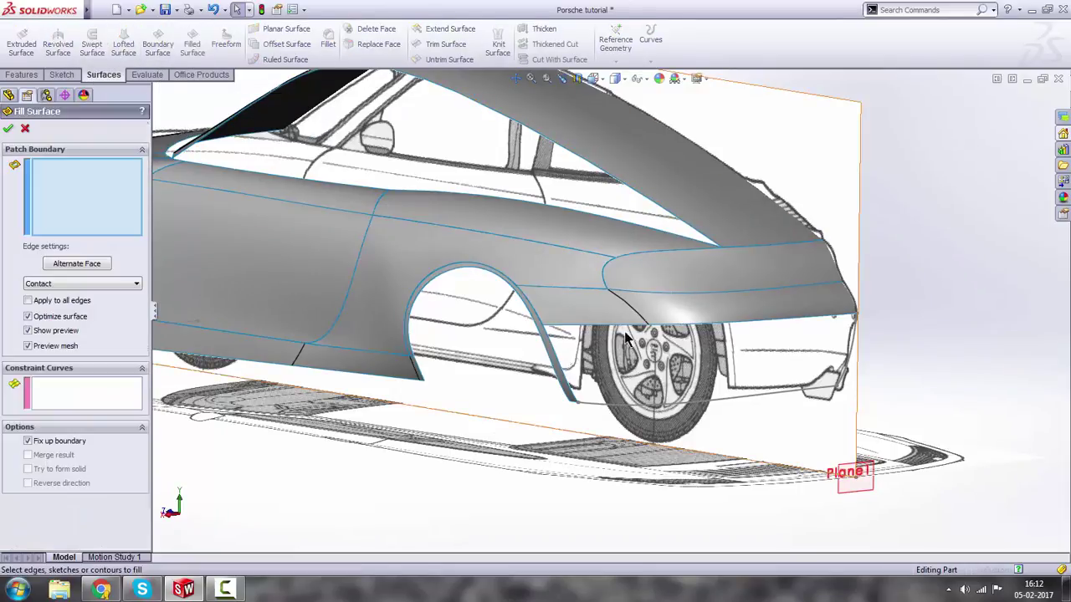
click(851, 357)
scroll(824, 368, down, 2)
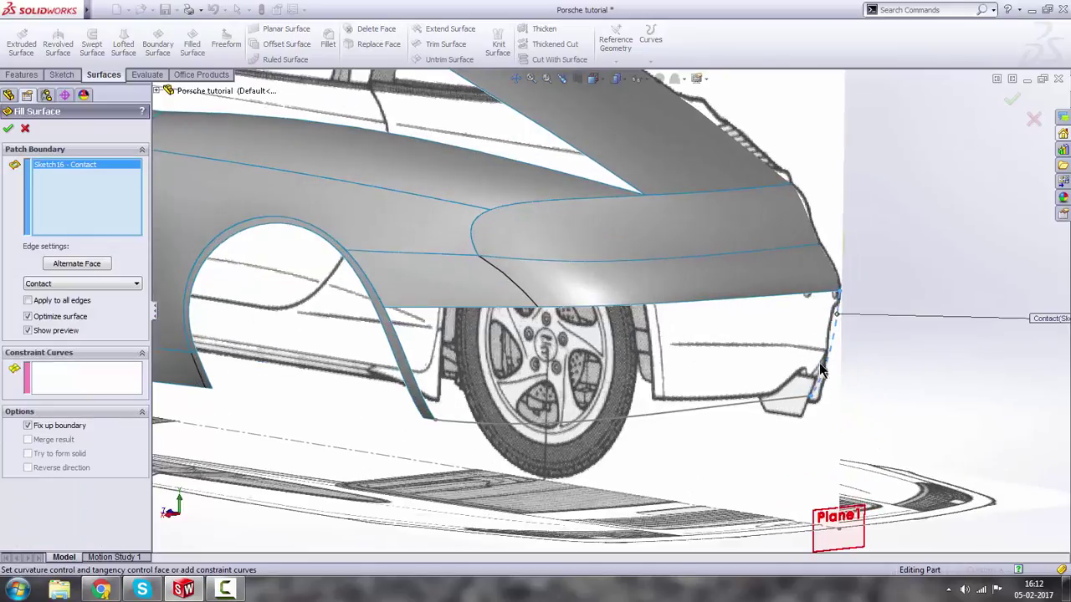
click(758, 401)
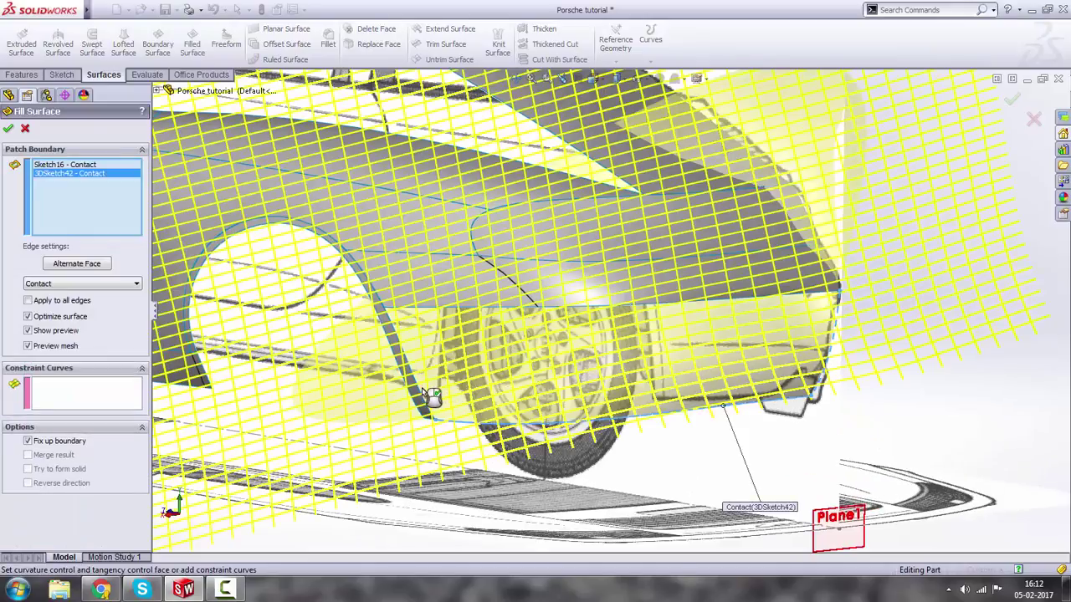
Add the wheel arch edge and the two lower edges of the upper body surfaces with Contact, and create the lower bumper fill surface.
click(423, 394)
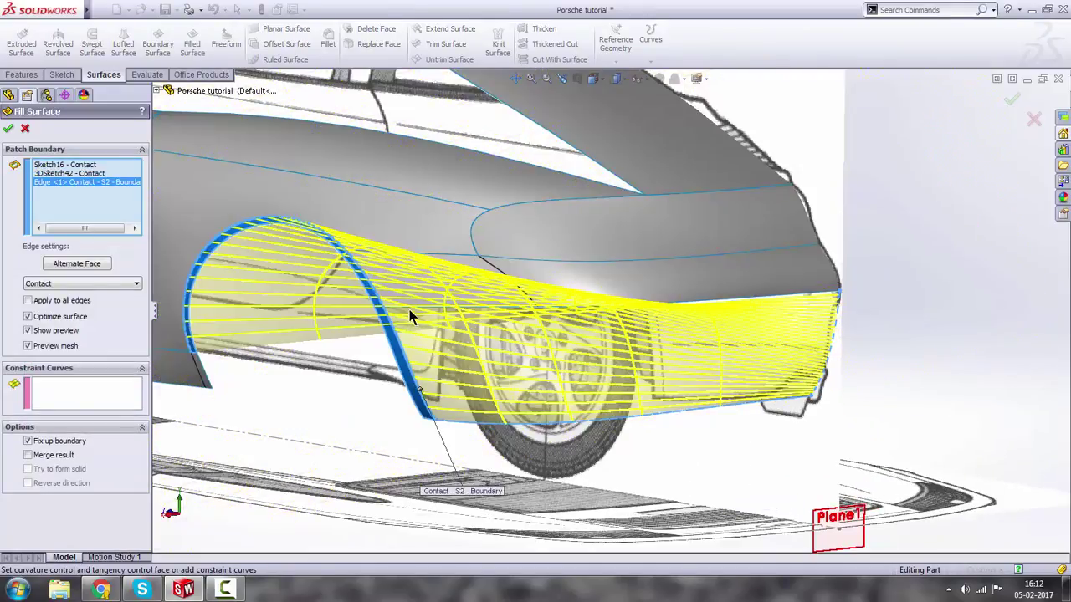
click(410, 314)
click(590, 312)
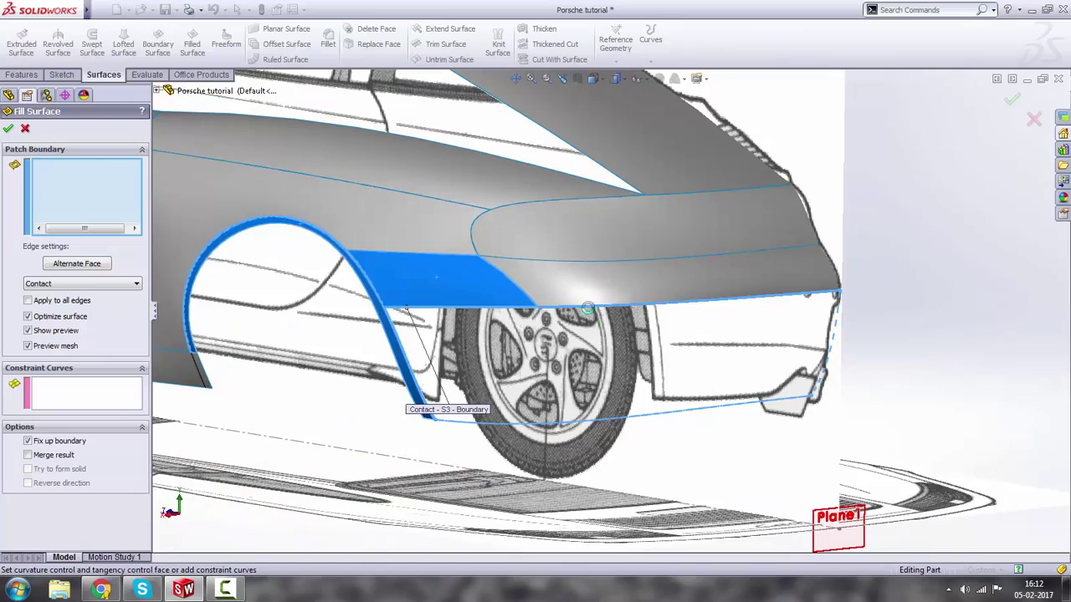
middle_drag(585, 310, 660, 335)
click(8, 128)
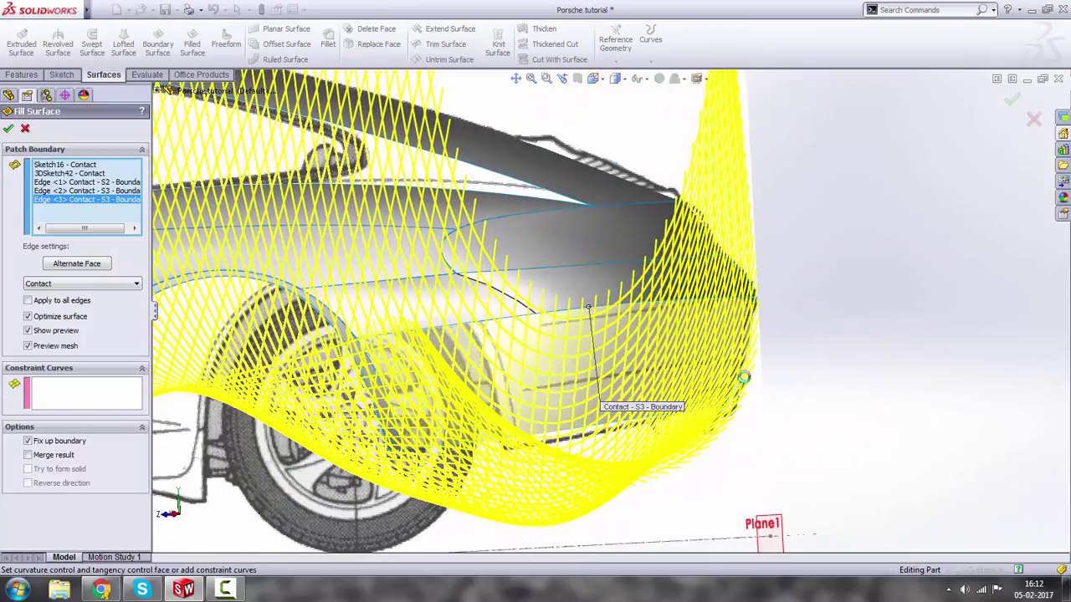
middle_drag(915, 409, 844, 383)
scroll(664, 324, down, 2)
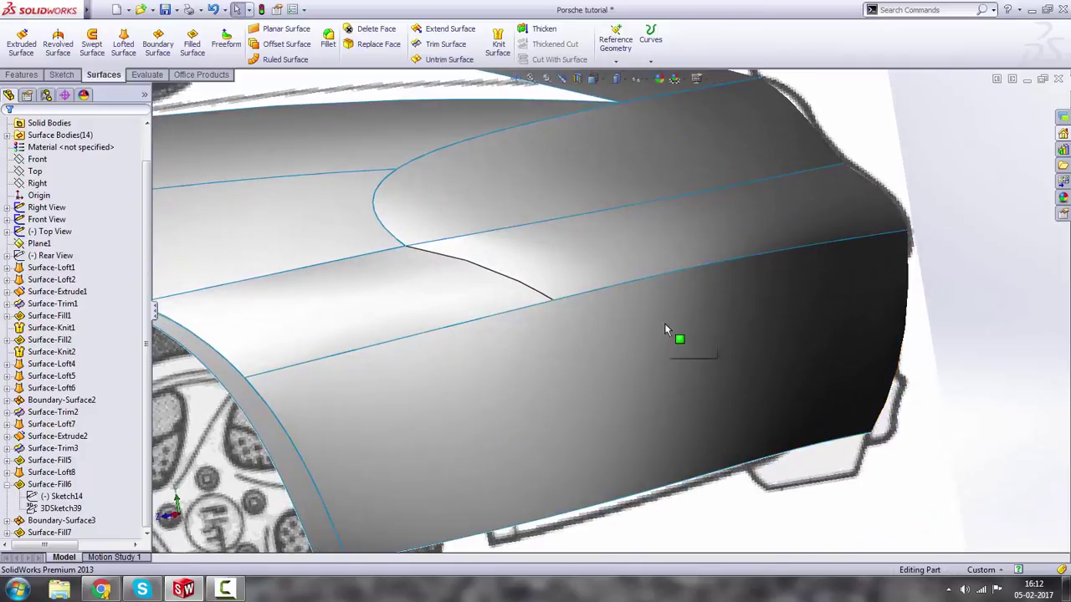
Save the part with the lower rear bumper surface in place.
click(691, 317)
scroll(644, 334, down, 3)
scroll(641, 335, up, 7)
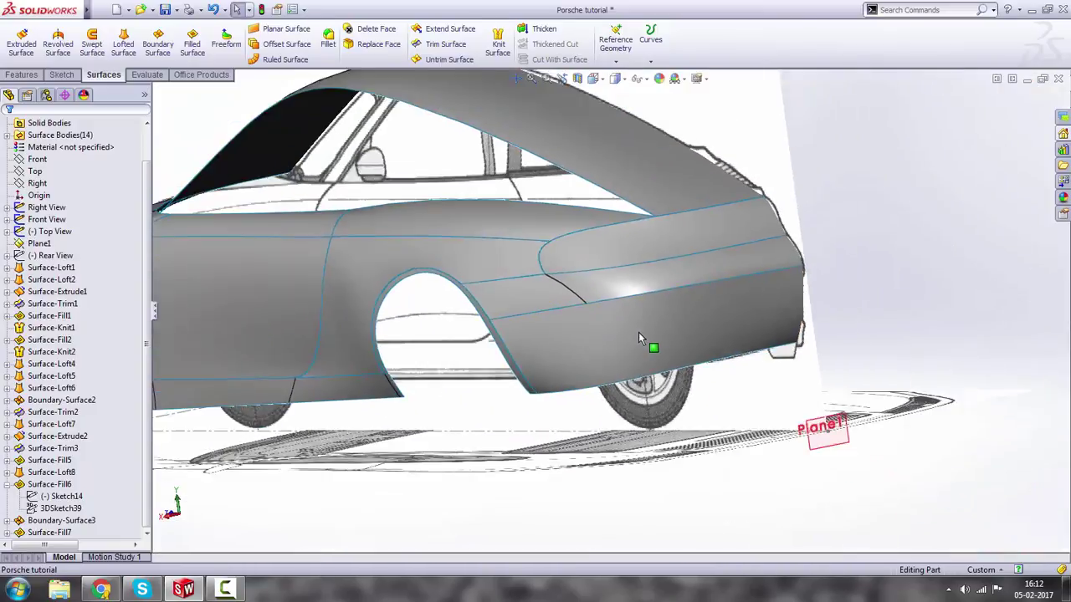
scroll(491, 222, down, 3)
middle_drag(490, 222, 541, 344)
scroll(645, 310, up, 2)
middle_drag(738, 402, 705, 350)
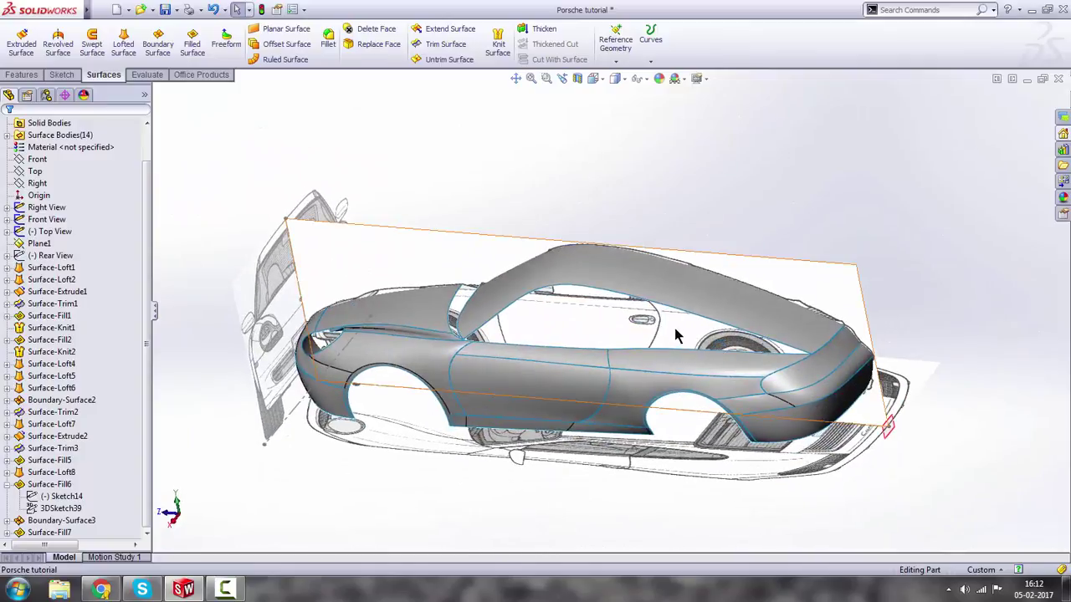
click(165, 12)
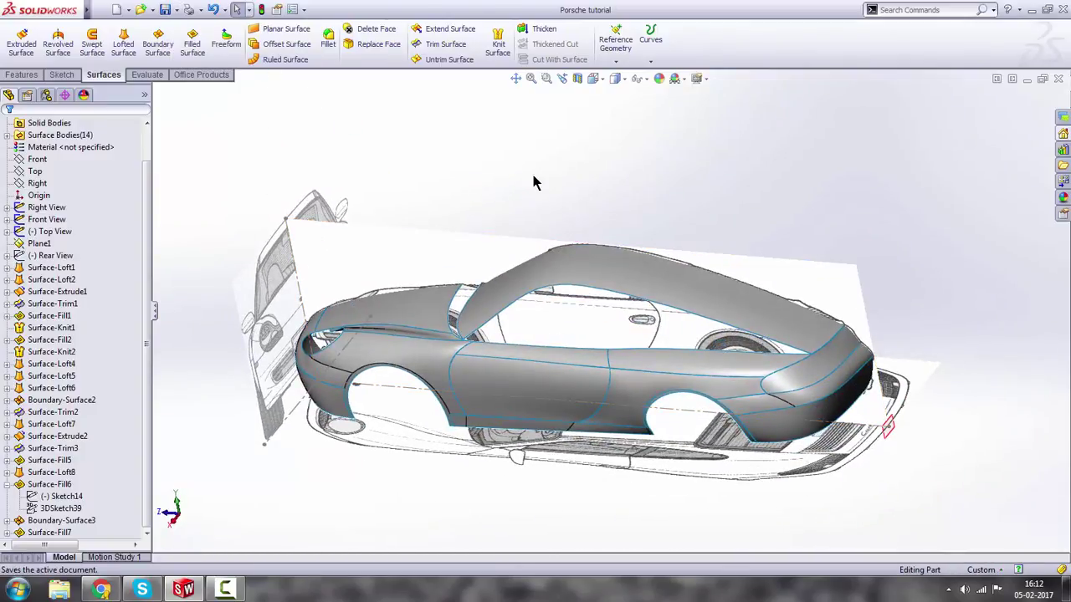
Hide the Top View, Front View and Right View blueprint sketches.
middle_drag(542, 264, 549, 223)
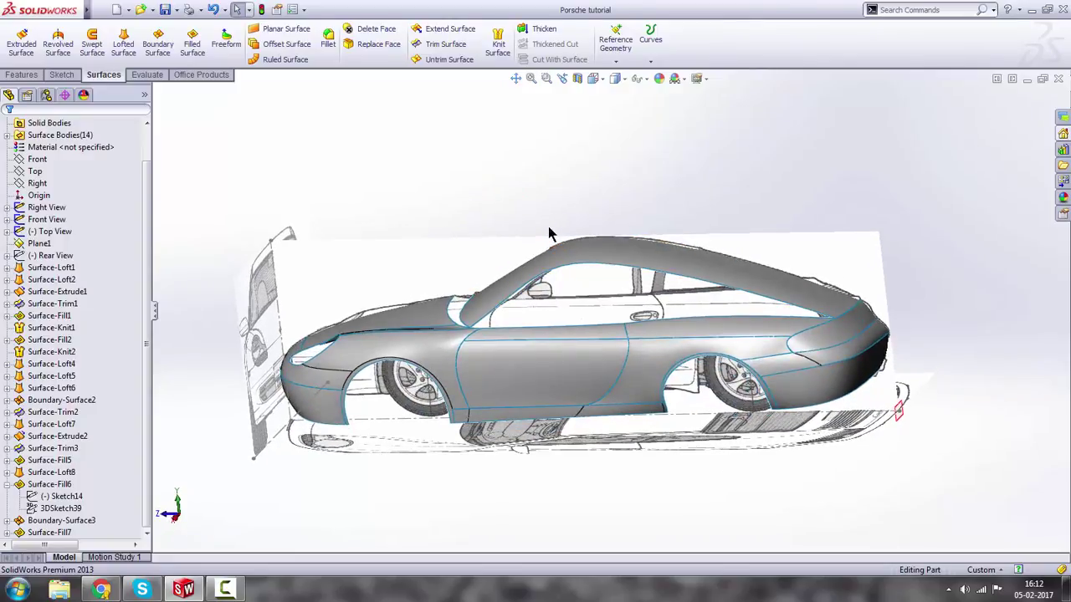
middle_drag(795, 329, 765, 332)
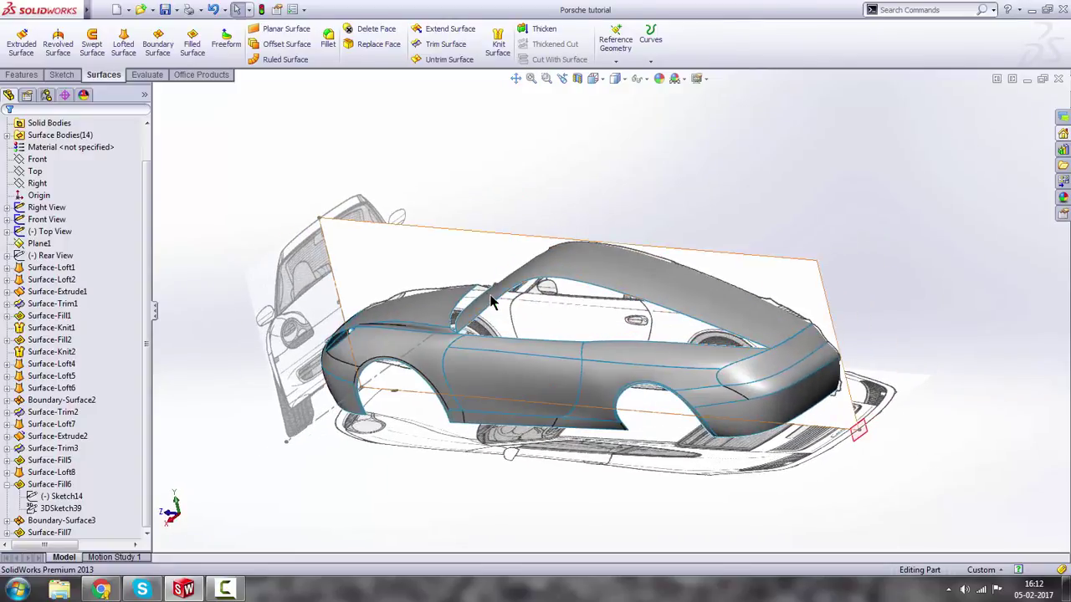
middle_drag(493, 300, 286, 282)
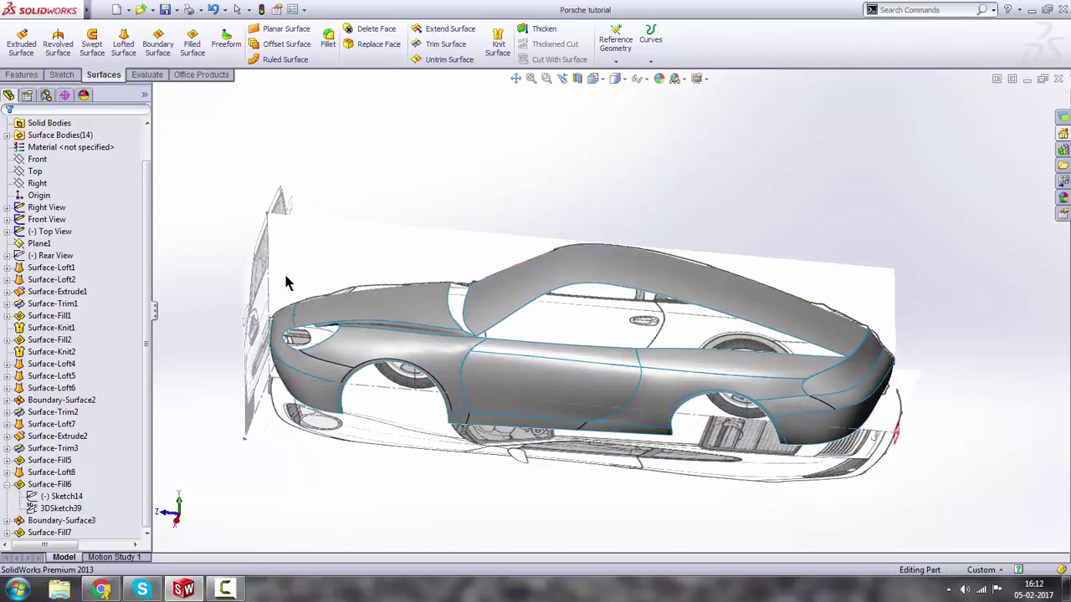
right_click(66, 232)
click(72, 210)
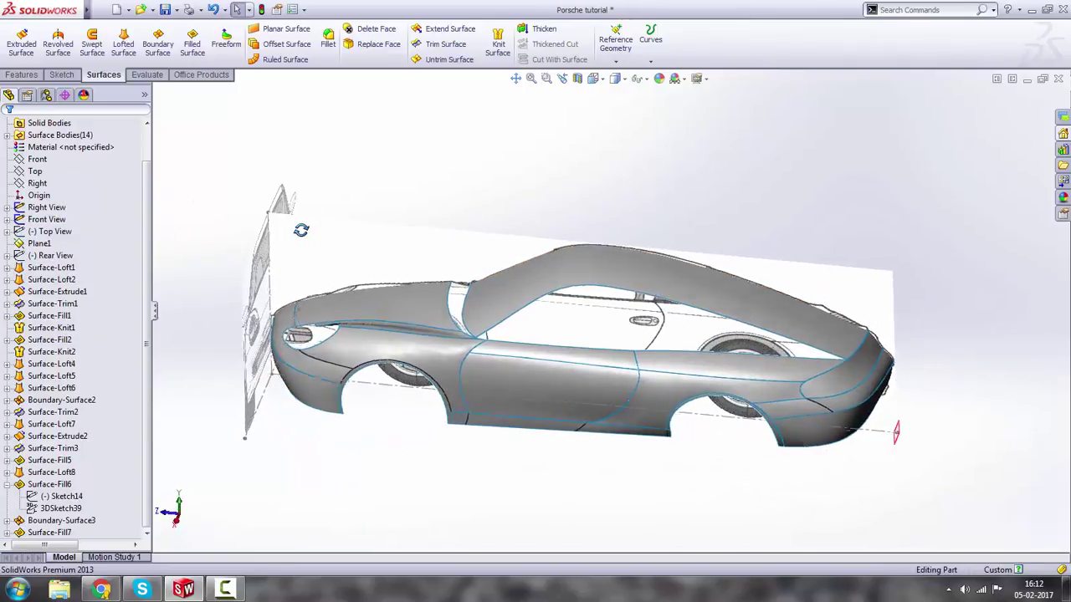
right_click(49, 227)
click(70, 201)
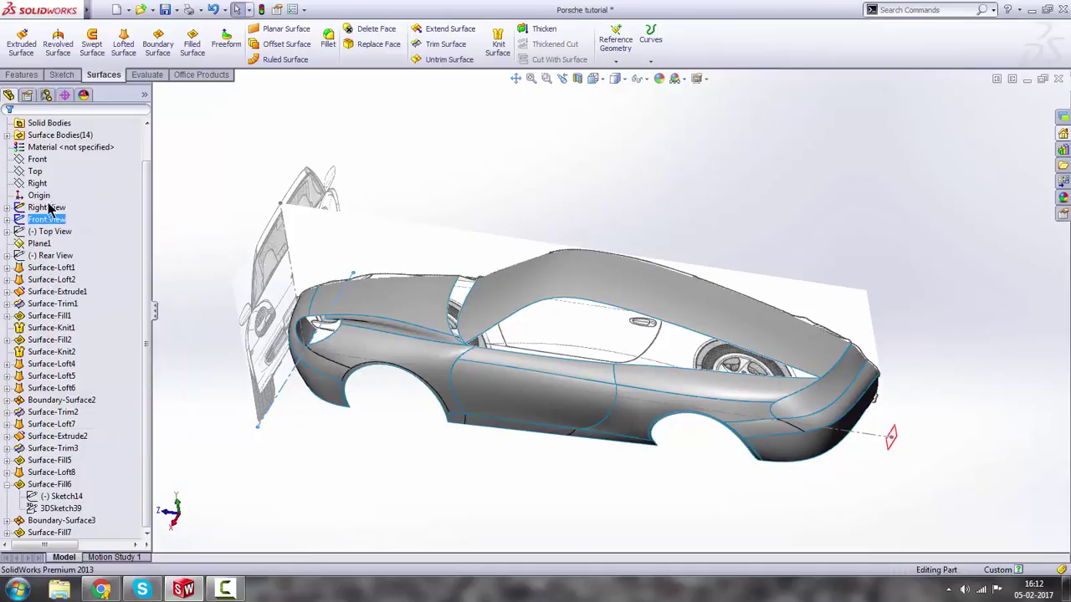
right_click(48, 209)
click(60, 184)
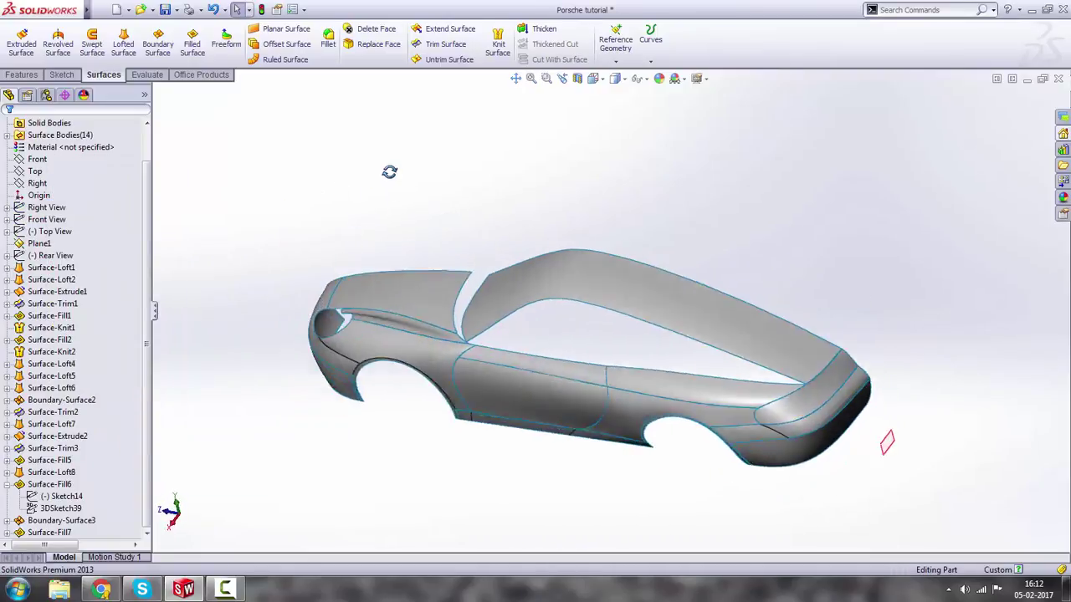
Start a Mirror feature about the Right plane and set it to mirror bodies.
middle_drag(428, 225, 404, 225)
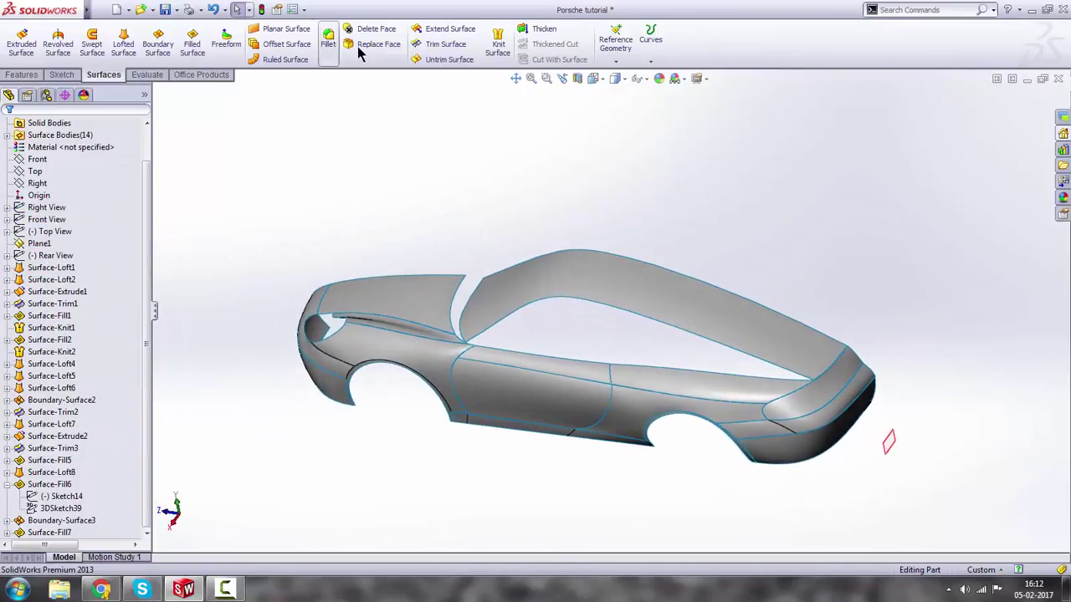
click(21, 74)
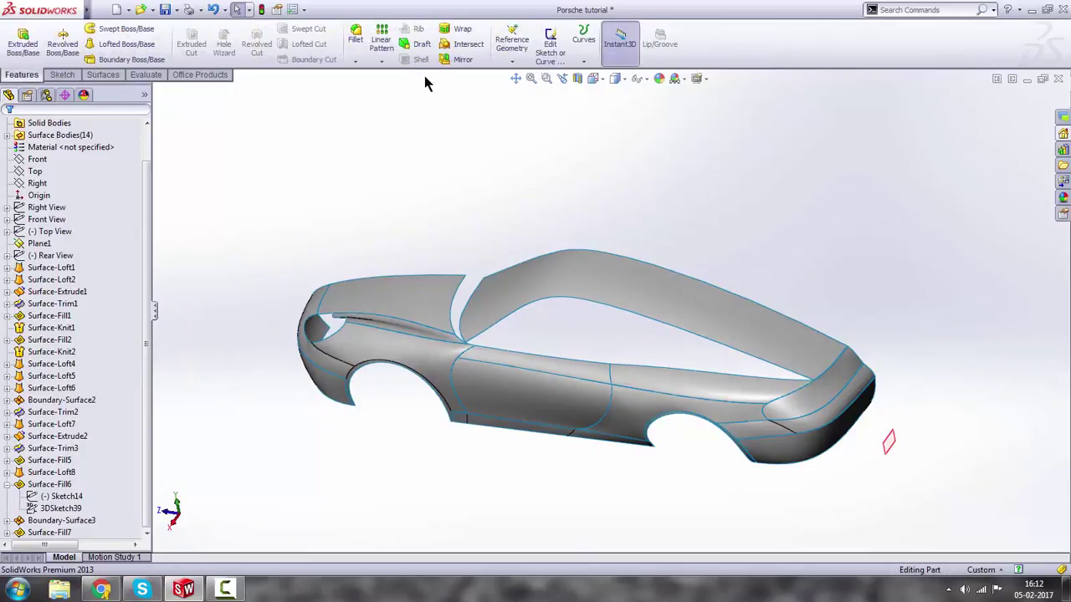
click(460, 59)
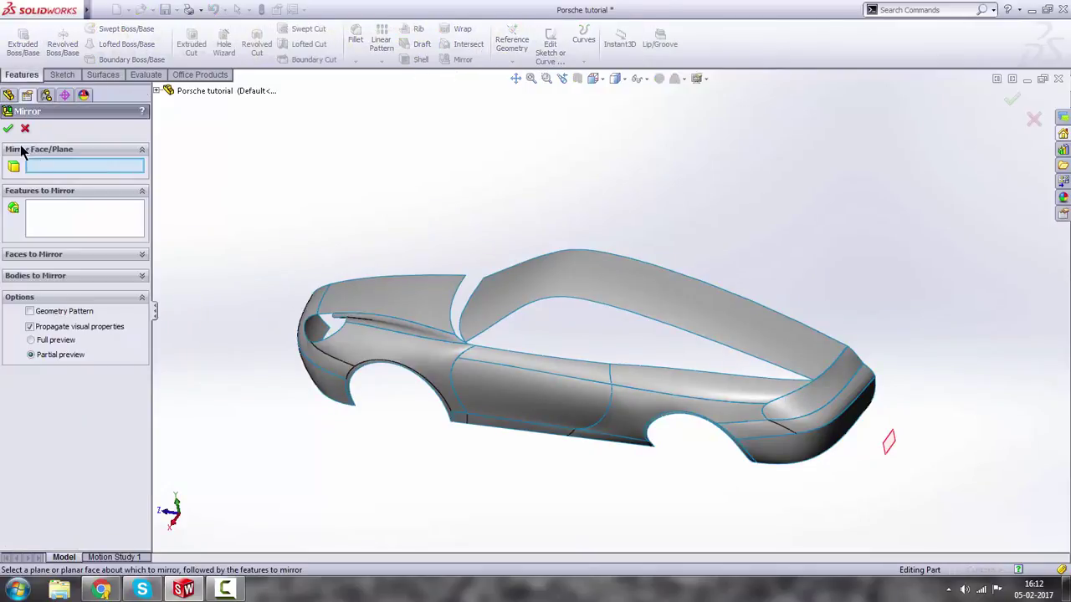
click(157, 92)
click(200, 187)
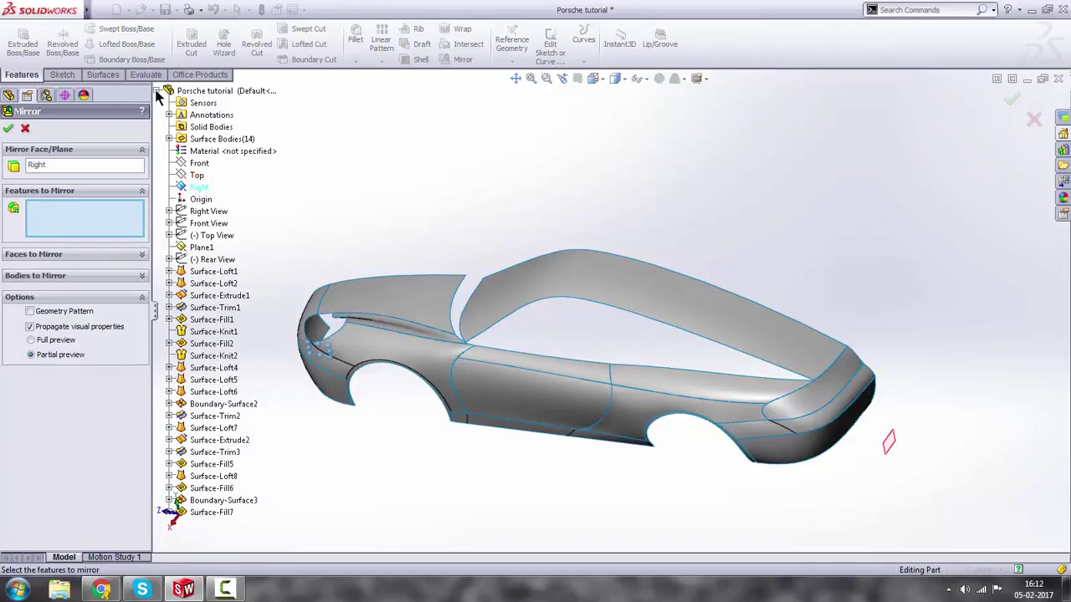
click(157, 91)
click(36, 276)
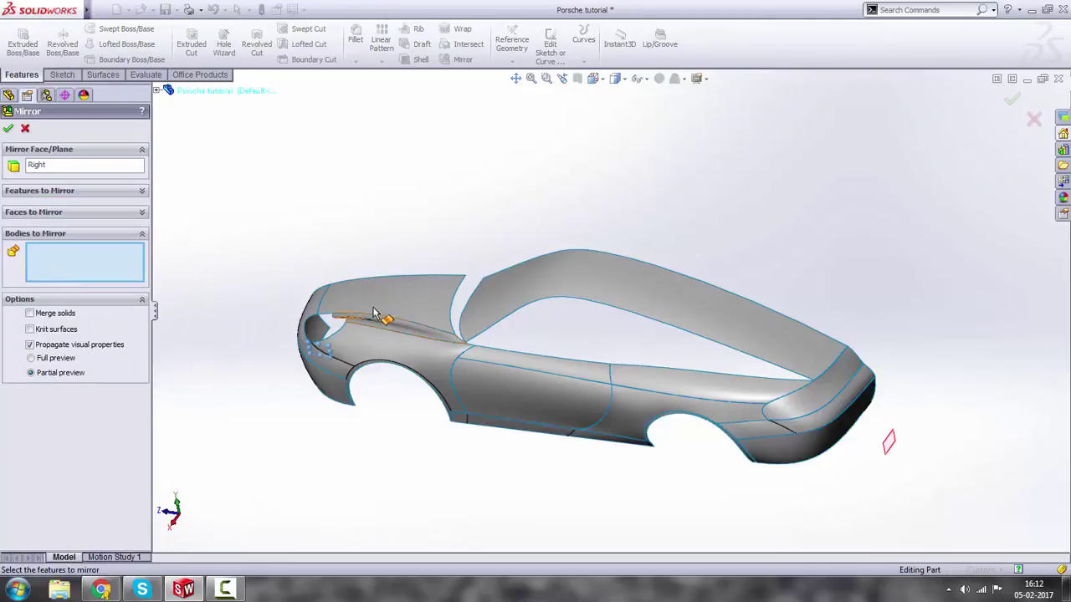
Add the hood, the knitted front fender, the strip between them and the lower front bumper surface to the bodies to mirror.
middle_drag(374, 312, 371, 277)
scroll(401, 330, down, 5)
click(434, 324)
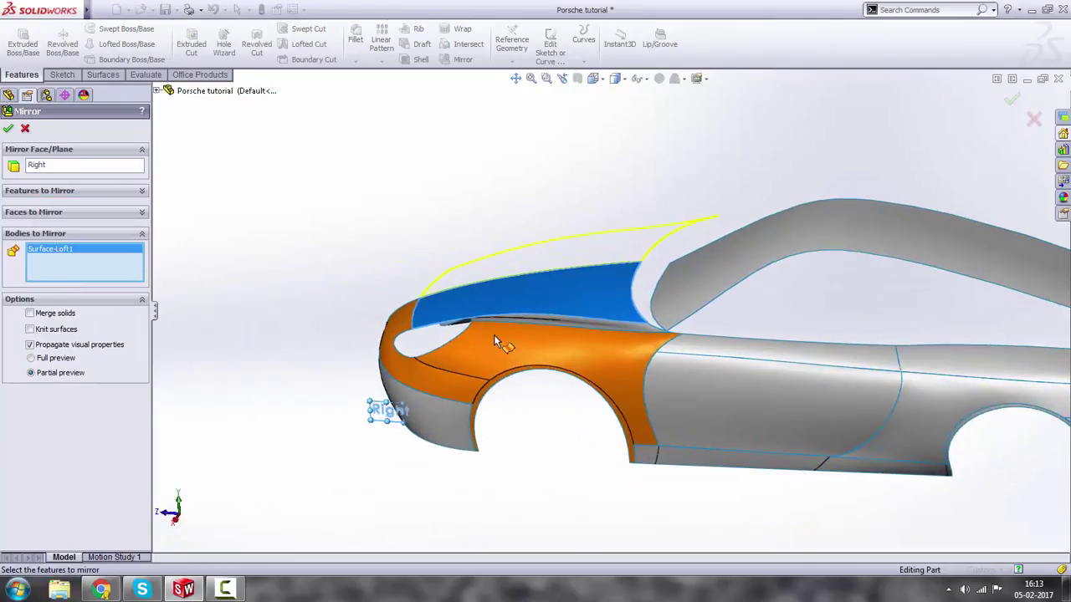
middle_drag(493, 337, 379, 308)
click(369, 299)
scroll(572, 338, down, 4)
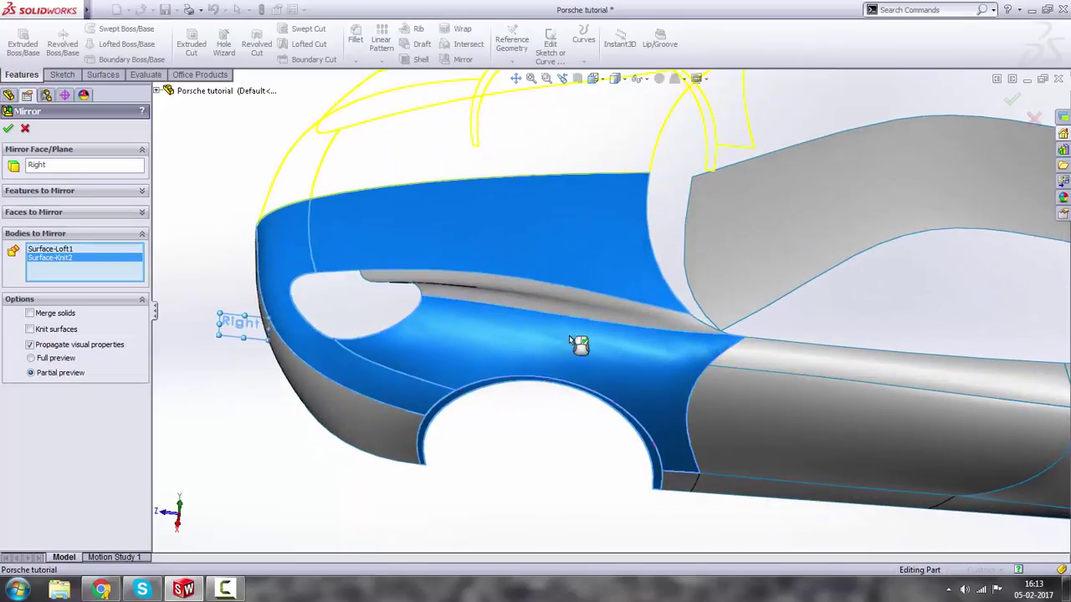
click(452, 298)
click(368, 420)
scroll(511, 365, up, 4)
scroll(798, 271, down, 3)
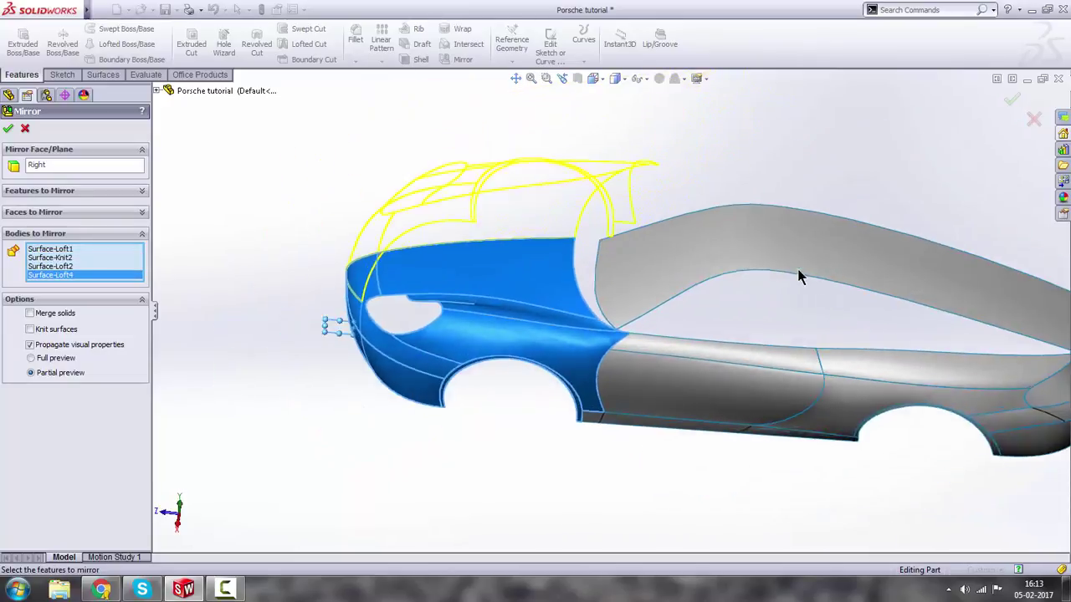
Add the roof, the door and rear side panels, and the side sill surfaces to the bodies to mirror.
click(712, 253)
scroll(712, 253, up, 3)
click(661, 380)
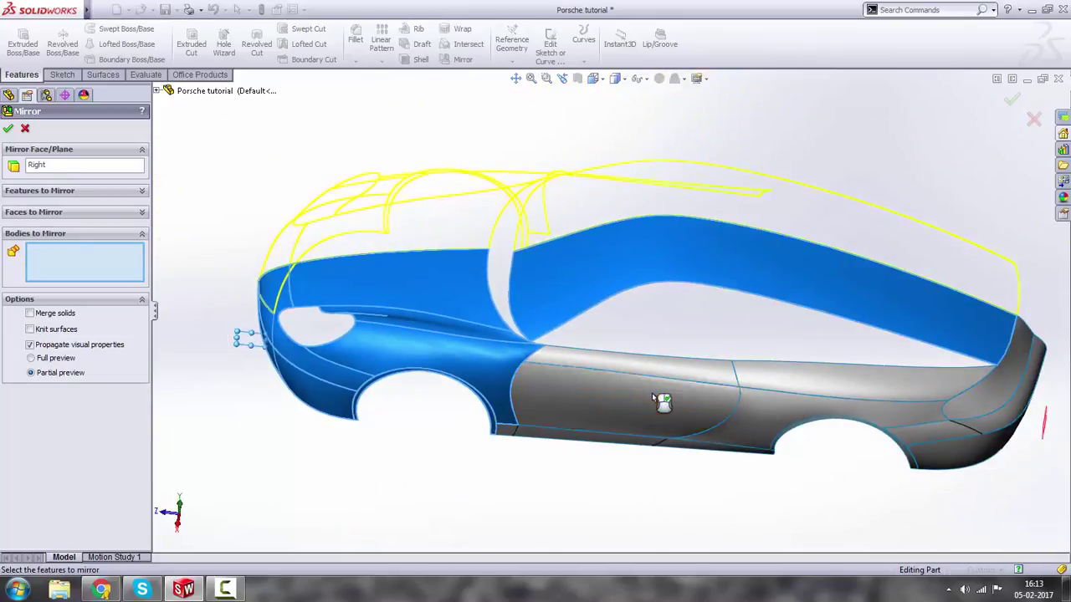
scroll(700, 449, down, 3)
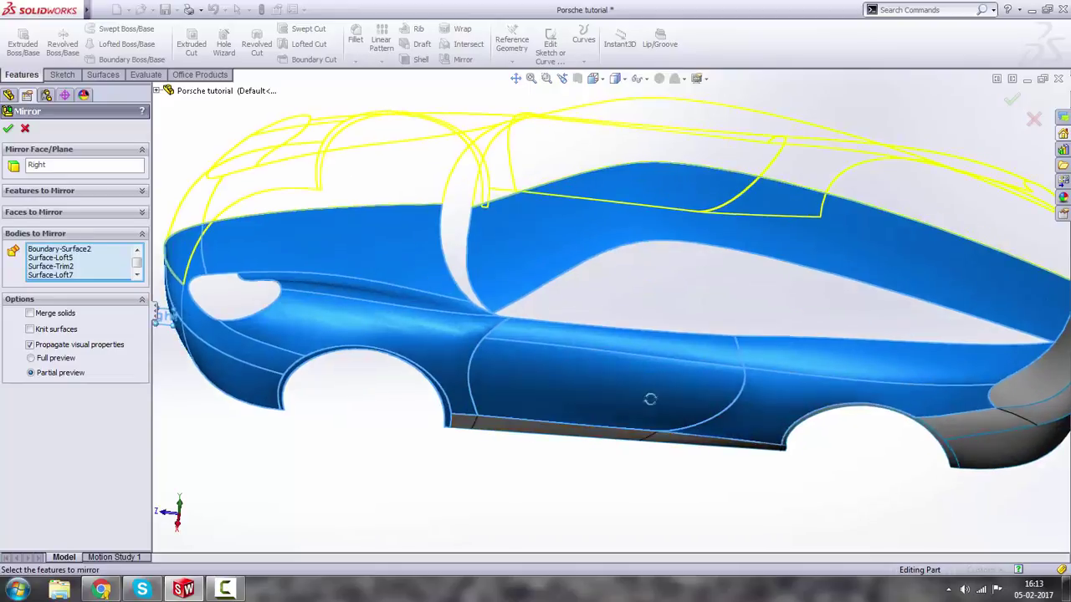
click(577, 439)
scroll(903, 383, down, 4)
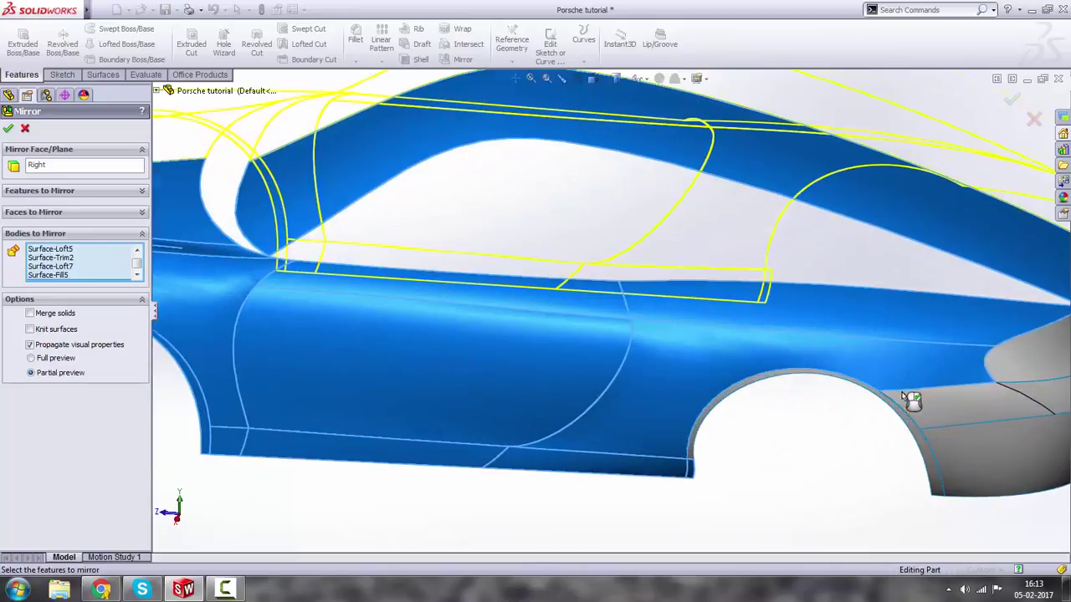
Add the rear wheel arch, tail light and upper and lower rear bumper surfaces, and create the mirrored bodies.
scroll(875, 419, up, 5)
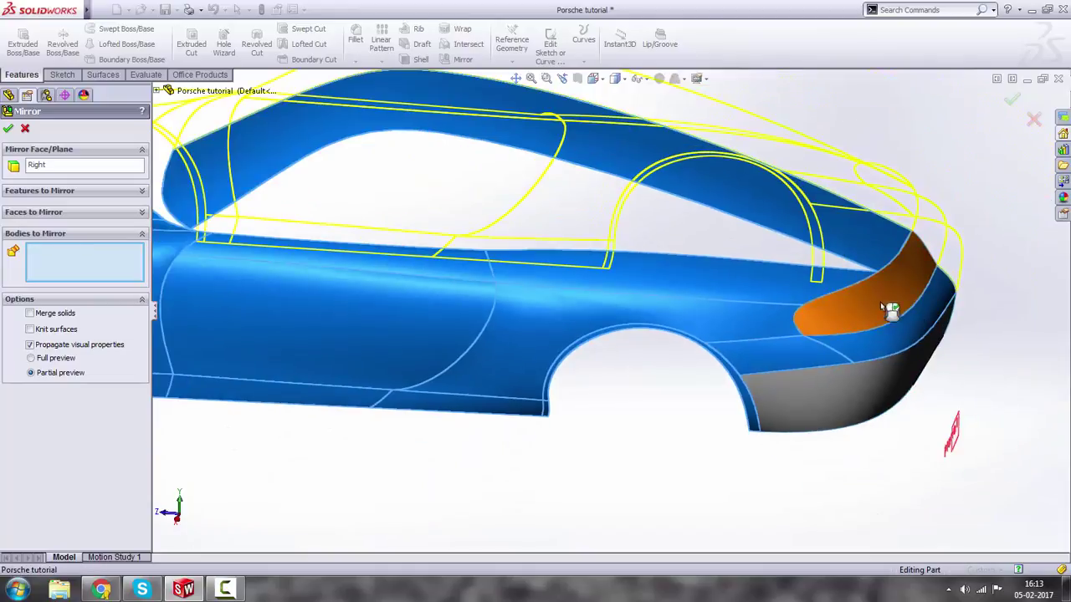
click(880, 305)
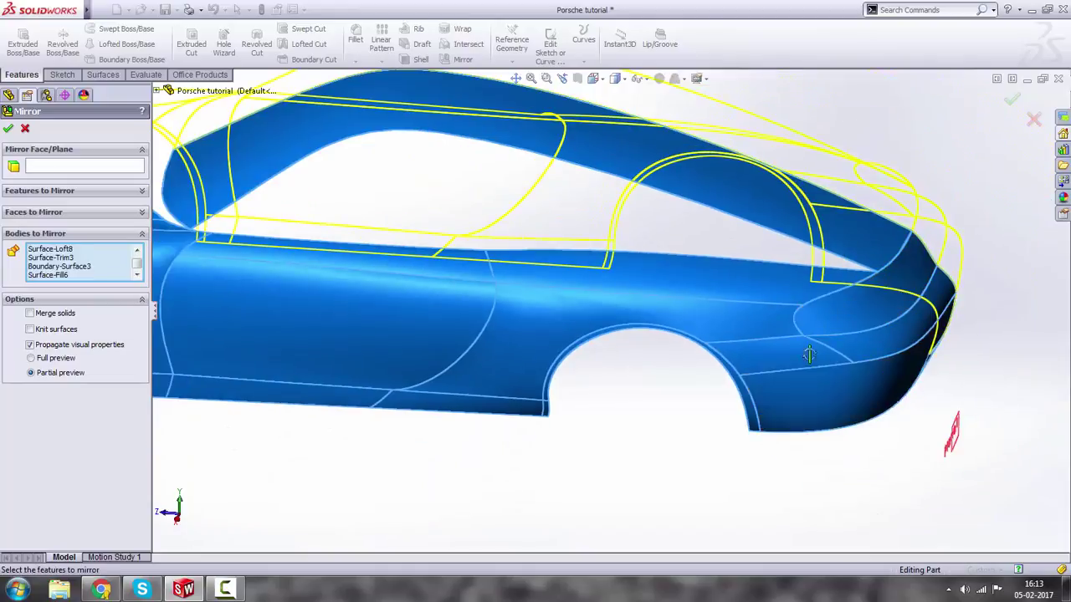
middle_drag(808, 354, 874, 472)
middle_drag(723, 326, 744, 354)
scroll(835, 256, up, 2)
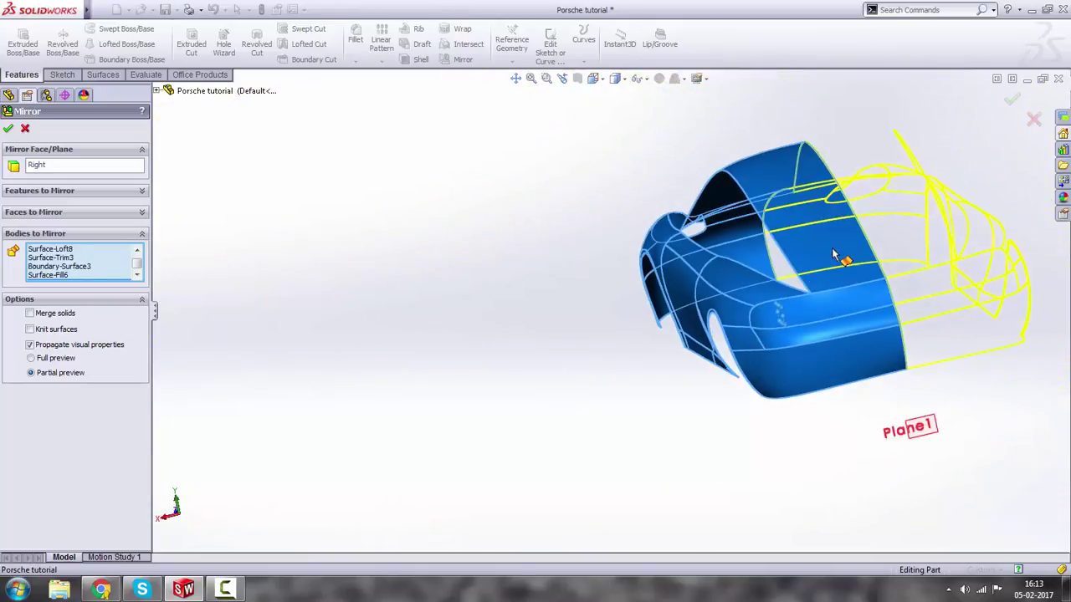
scroll(834, 256, down, 2)
middle_drag(831, 256, 801, 254)
scroll(452, 261, up, 2)
scroll(366, 194, down, 2)
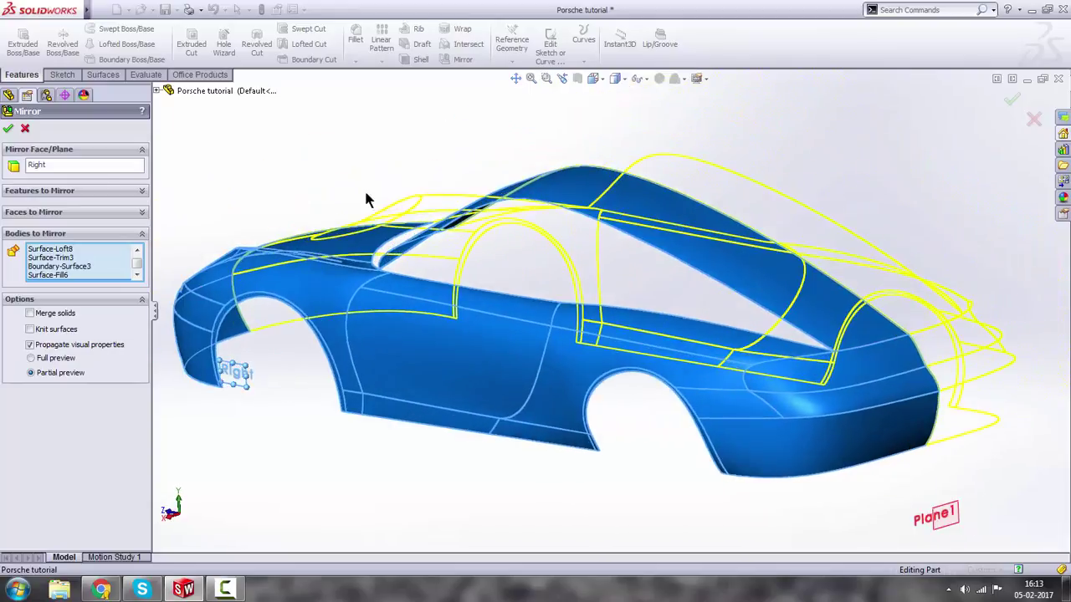
key(Return)
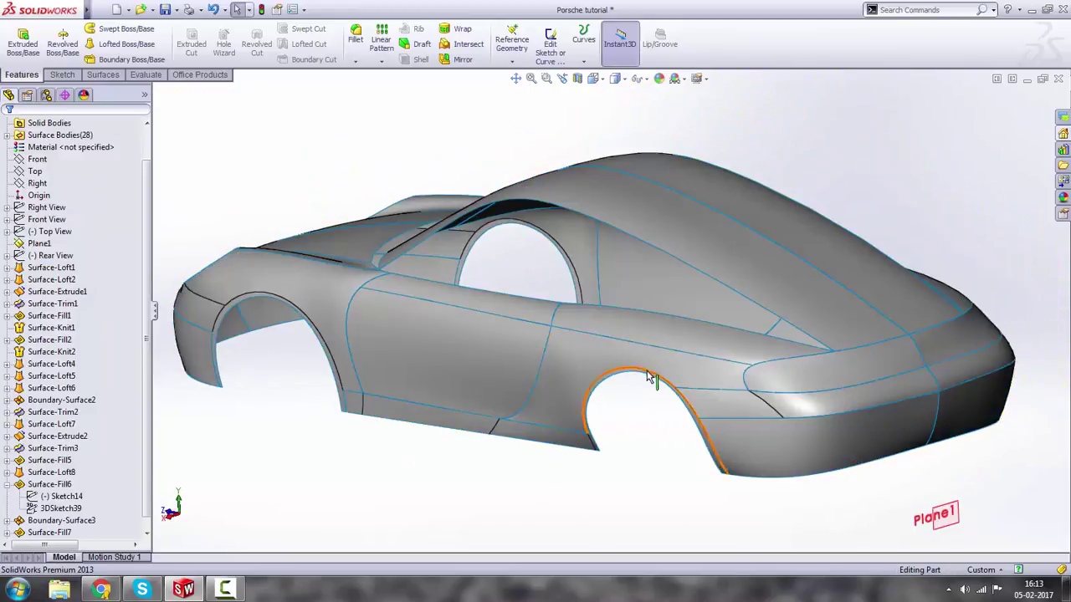
Examine the mirrored car body from the rear, top and side, checking the centreline seam and the side panels.
middle_click(647, 376)
middle_drag(646, 376, 919, 385)
scroll(794, 381, down, 5)
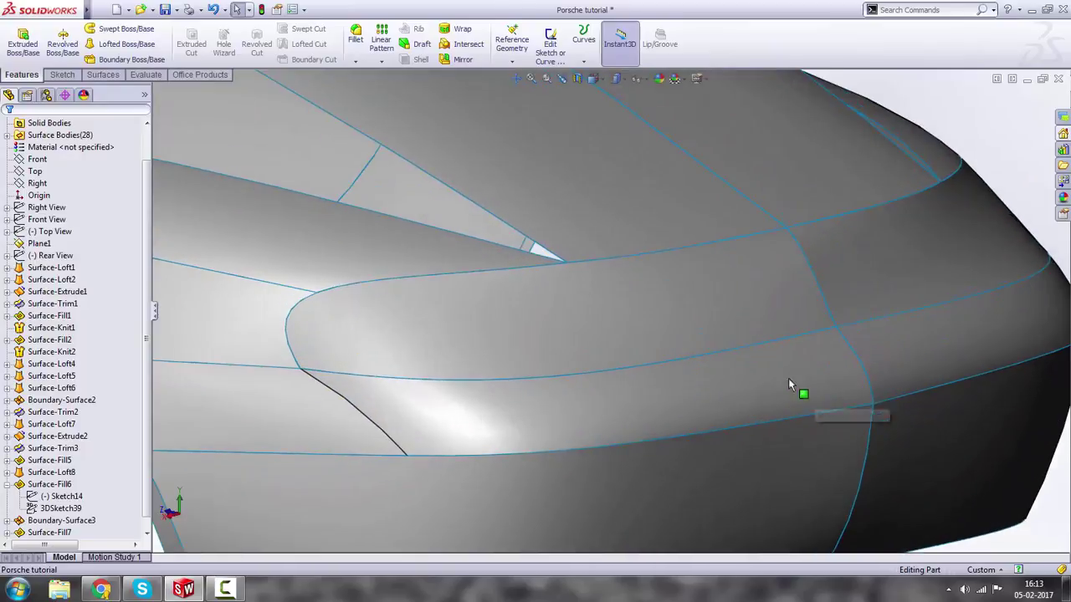
middle_click(787, 378)
middle_drag(788, 378, 779, 333)
scroll(767, 337, up, 8)
middle_drag(471, 313, 497, 274)
scroll(376, 378, up, 1)
scroll(379, 347, down, 4)
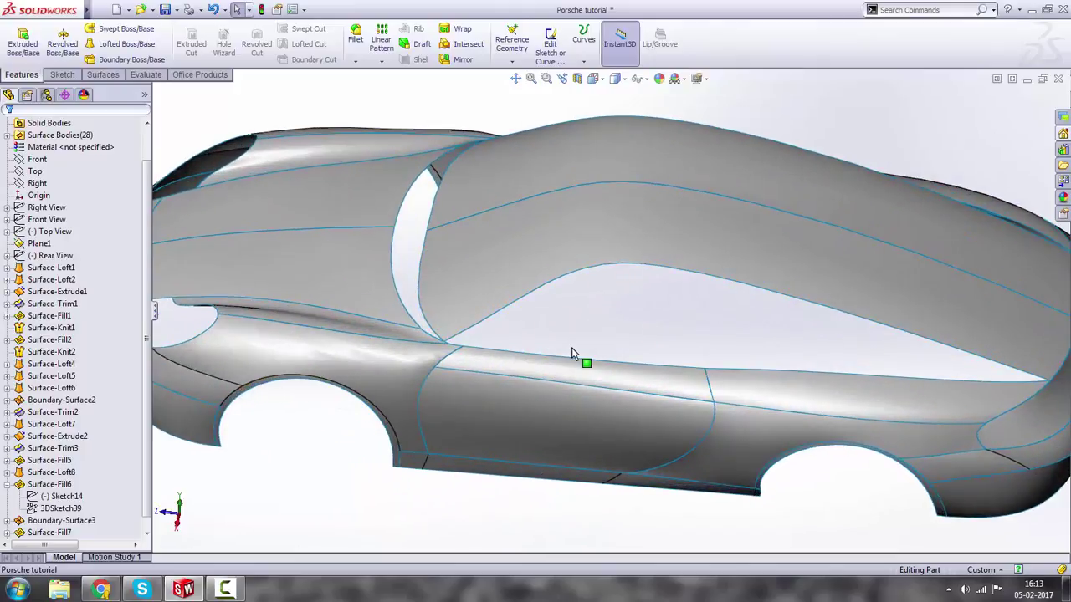
click(571, 350)
scroll(571, 350, up, 1)
middle_drag(571, 350, 651, 373)
scroll(651, 392, down, 2)
scroll(651, 392, up, 3)
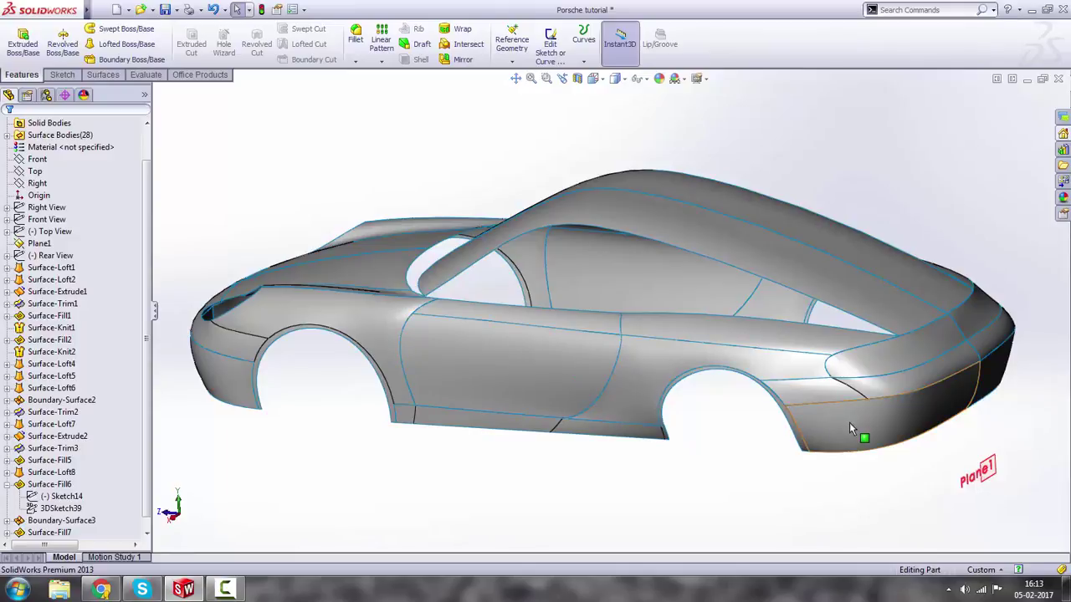
scroll(849, 423, down, 2)
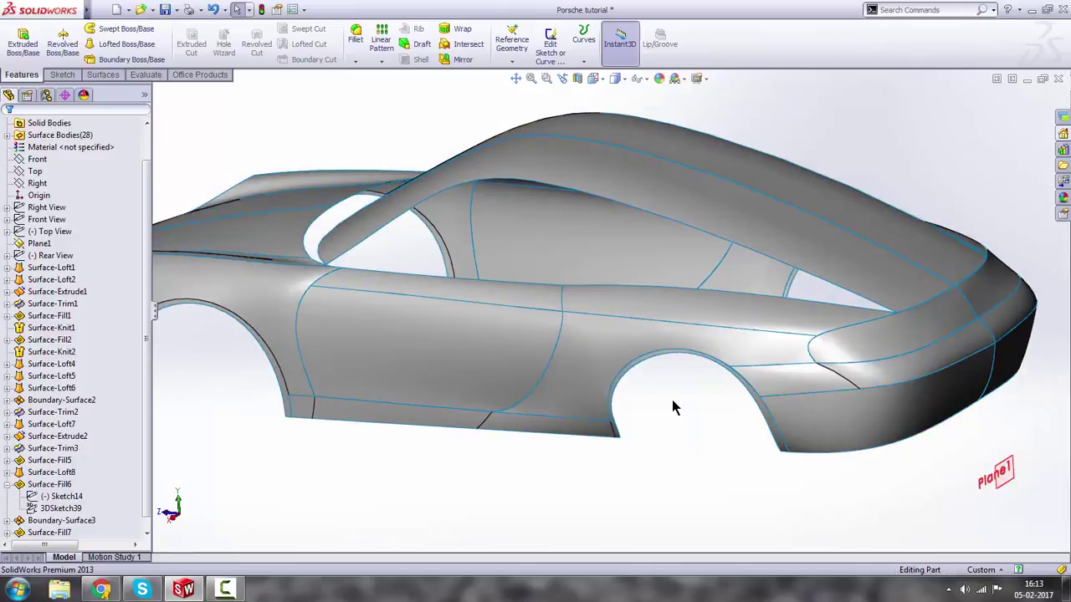